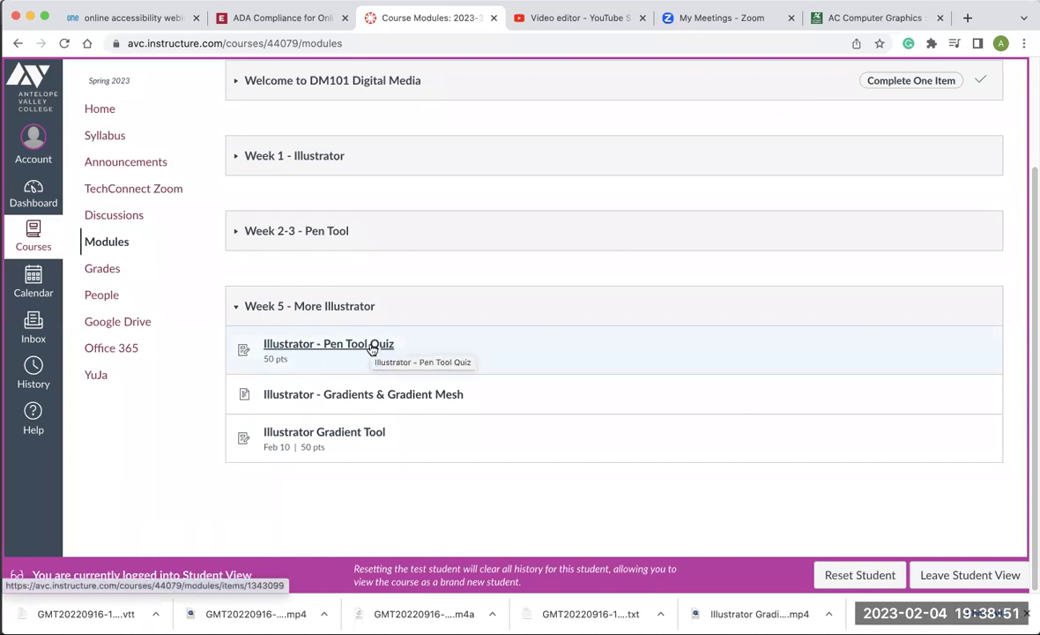
Open the Illustrator - Pen Tool Quiz assignment and scroll through its instructions and quiz image
click(372, 346)
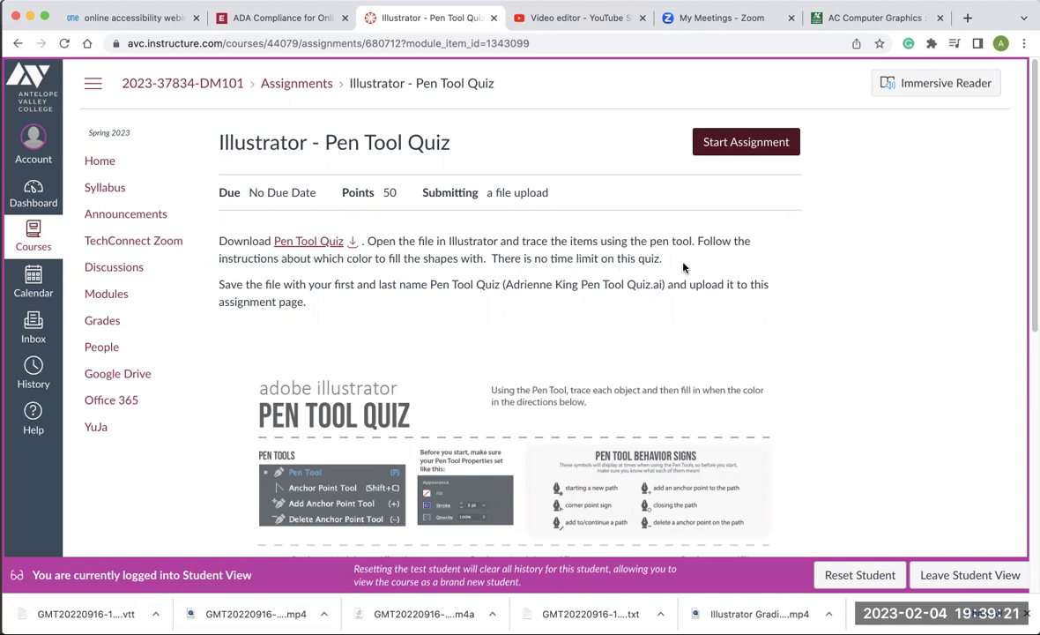
scroll(748, 310, down, 1)
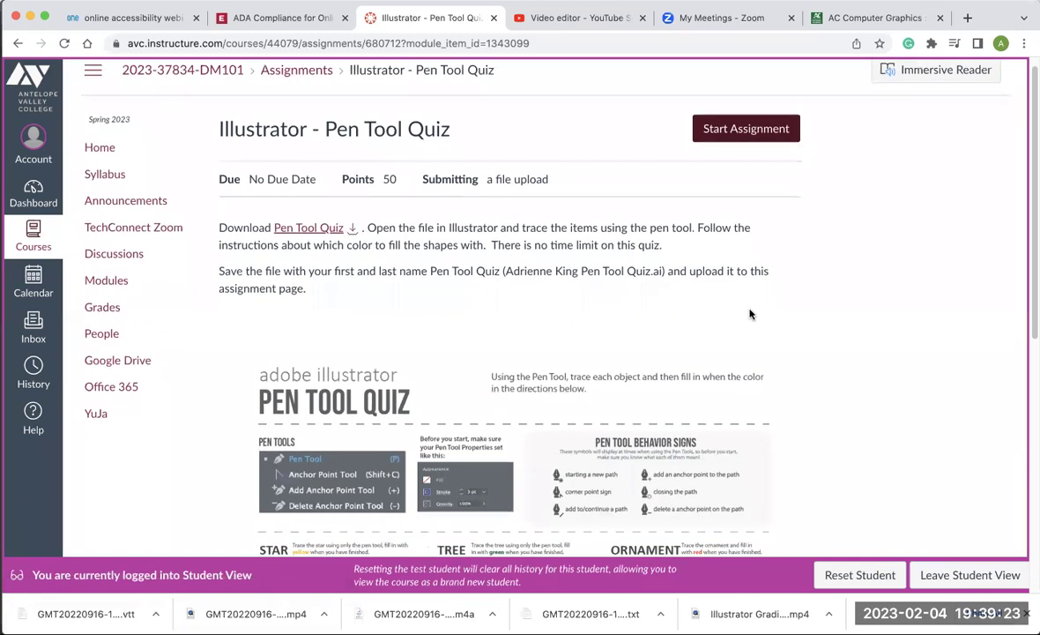
scroll(750, 313, down, 1)
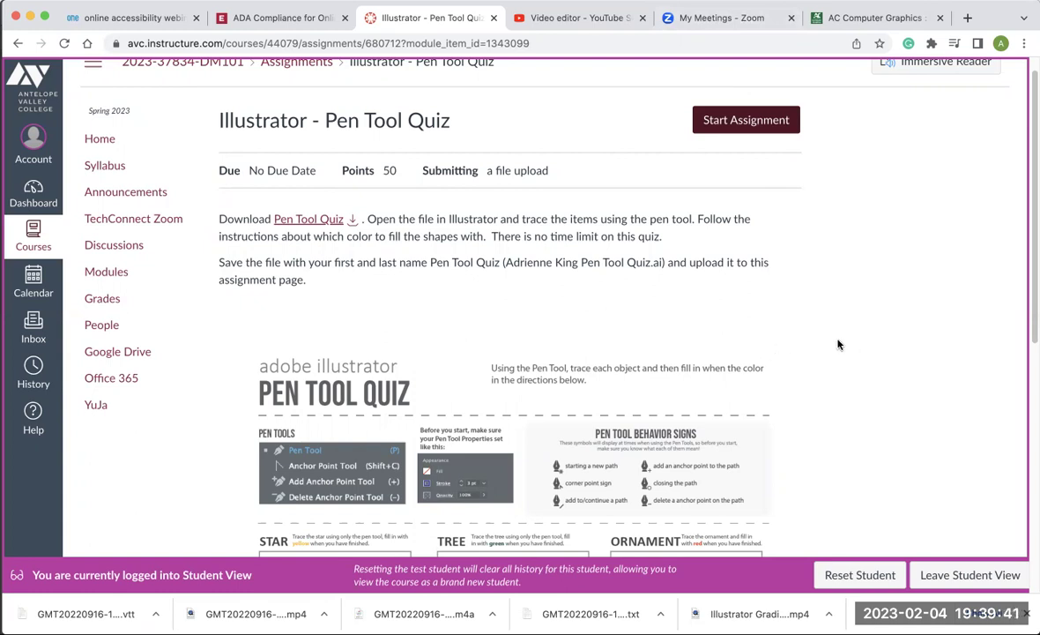
scroll(837, 342, down, 3)
scroll(834, 339, down, 5)
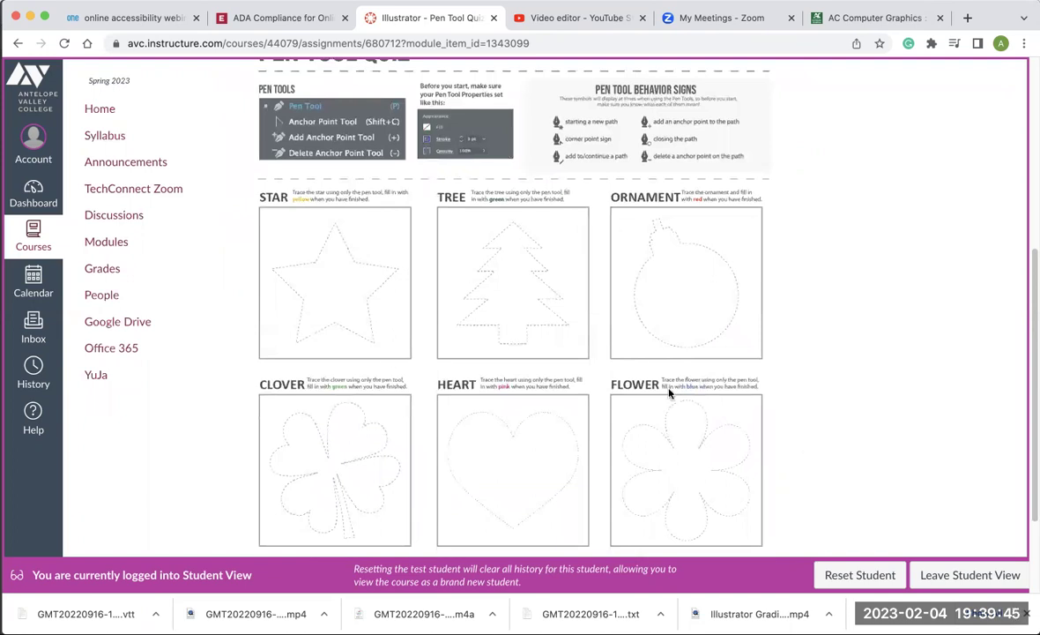
scroll(617, 247, up, 1)
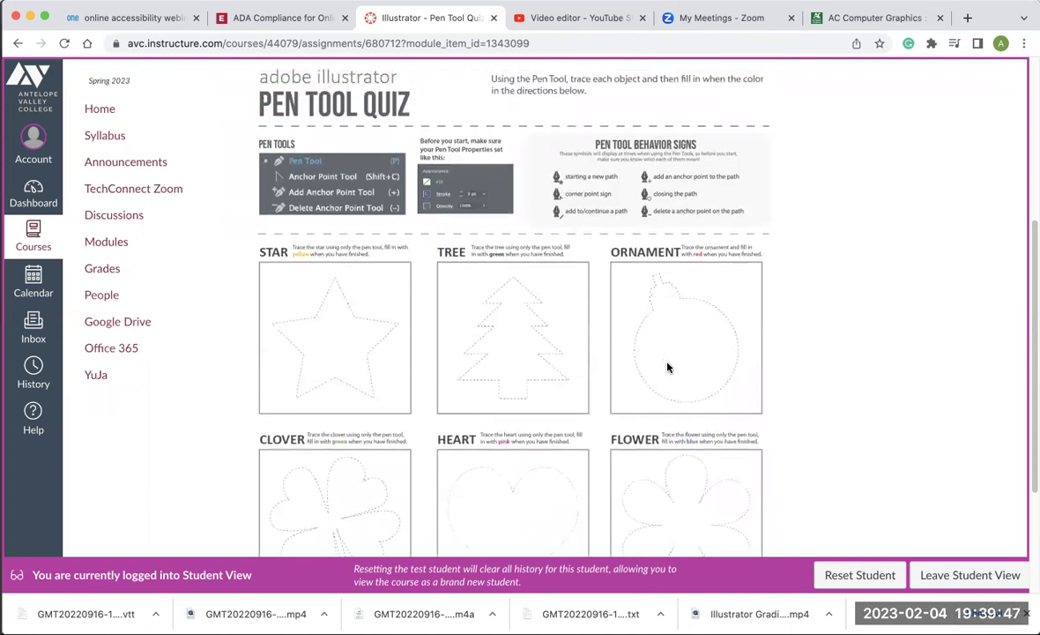
scroll(668, 368, down, 2)
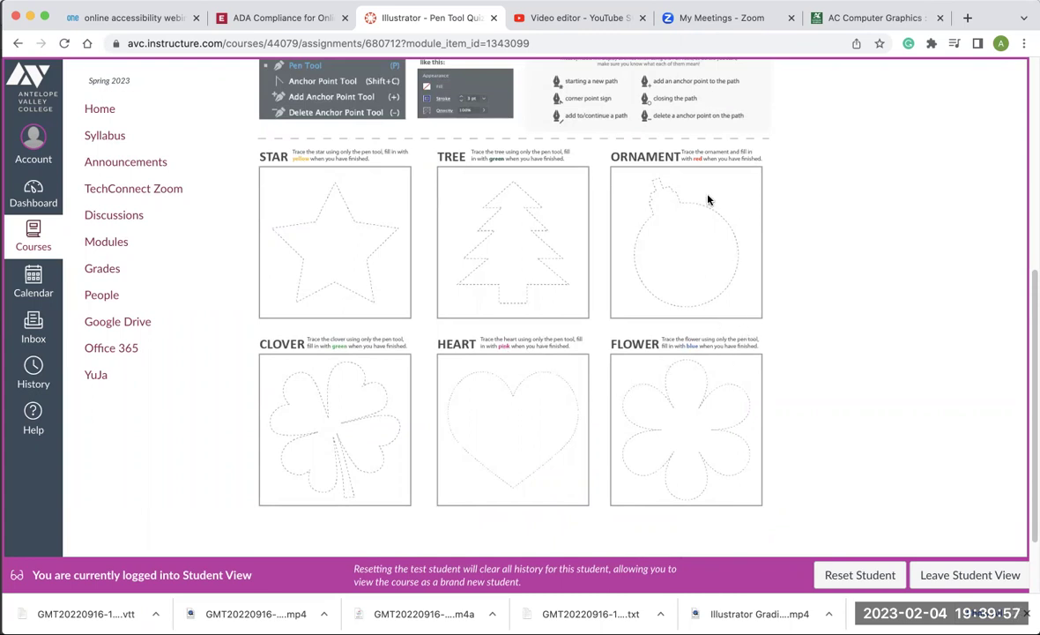
scroll(708, 199, up, 3)
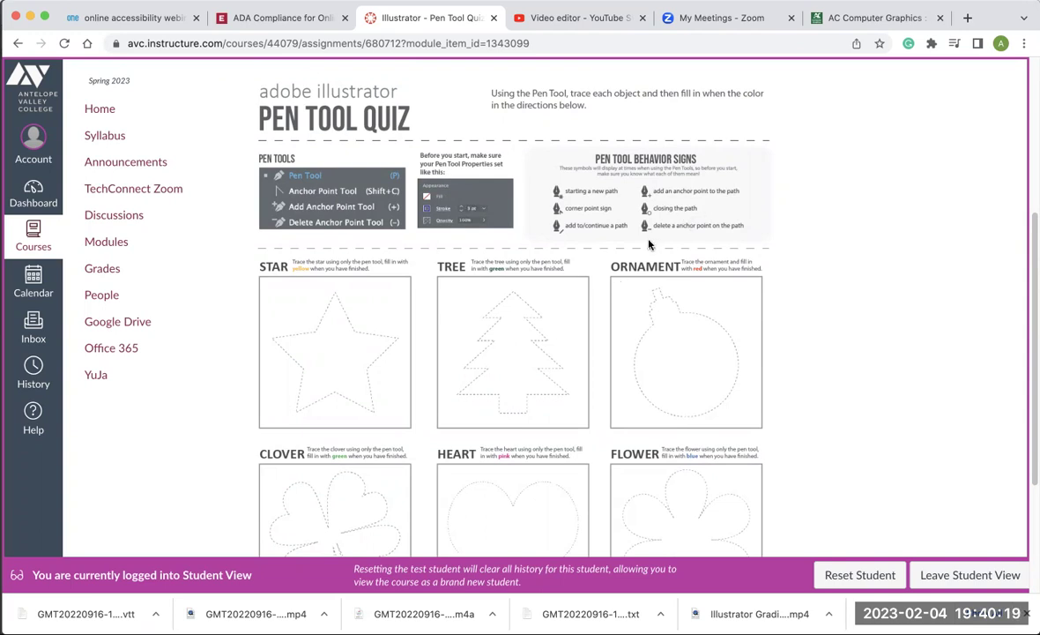
scroll(666, 313, down, 1)
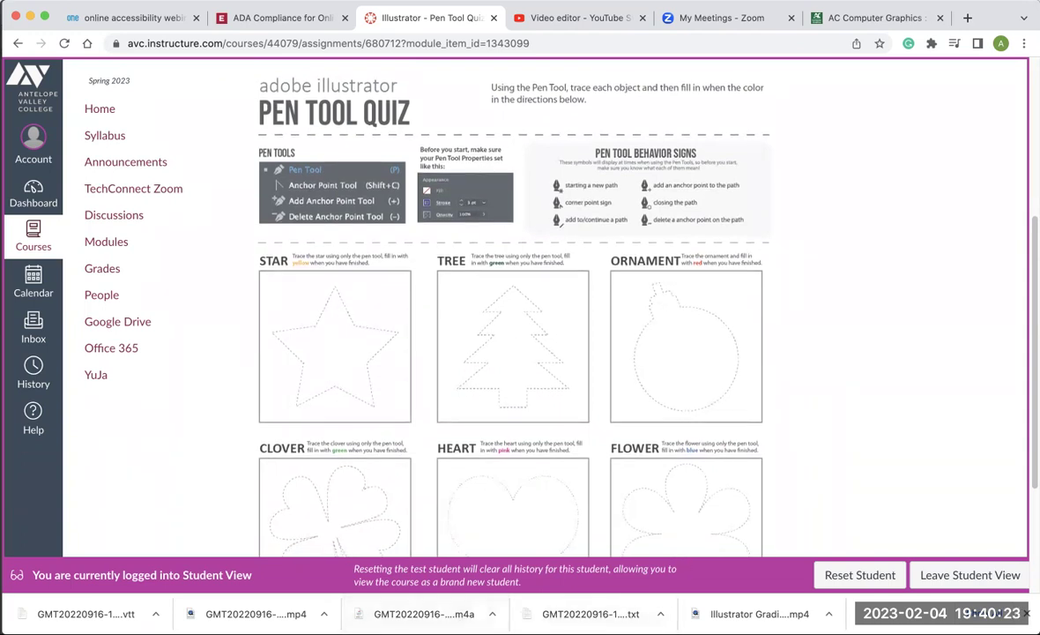
Switch to Pen Tool Quiz.ai in Illustrator and inspect its Work Here and quiz layers
key(super+Tab)
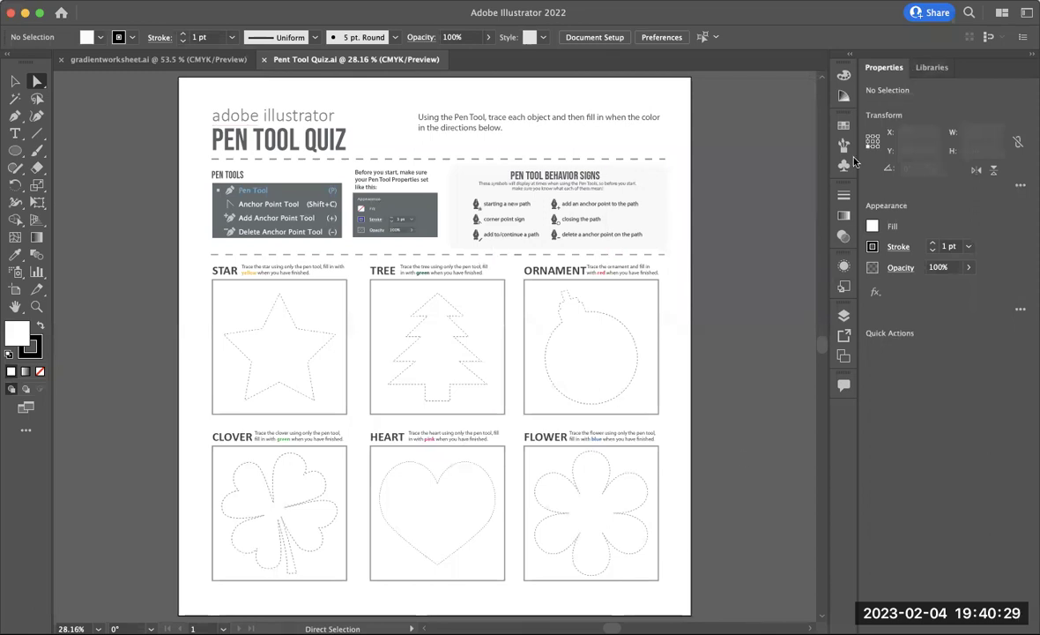
click(843, 315)
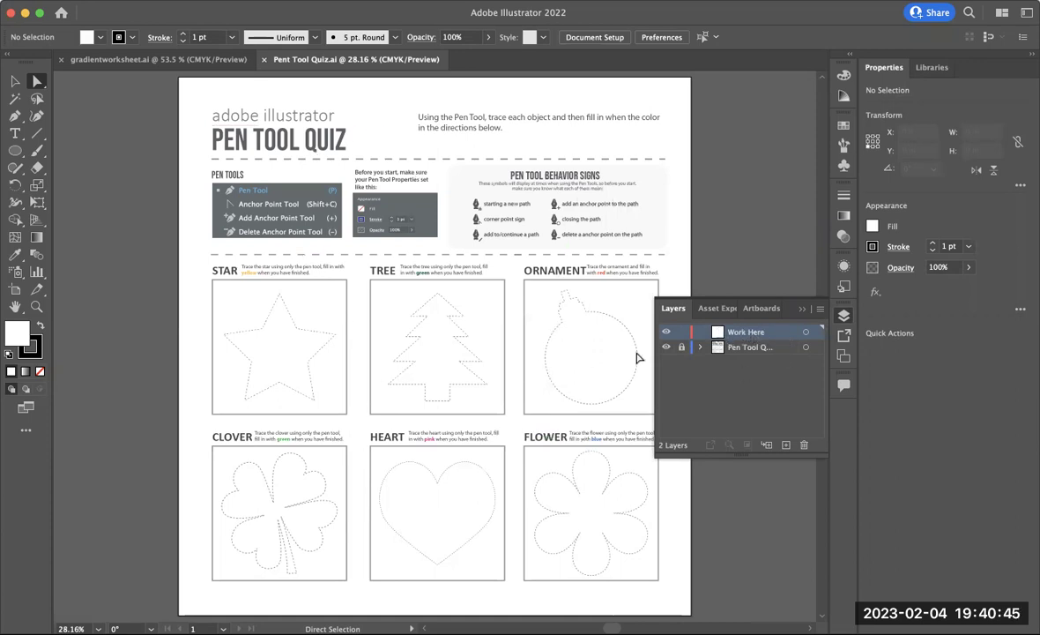
click(803, 311)
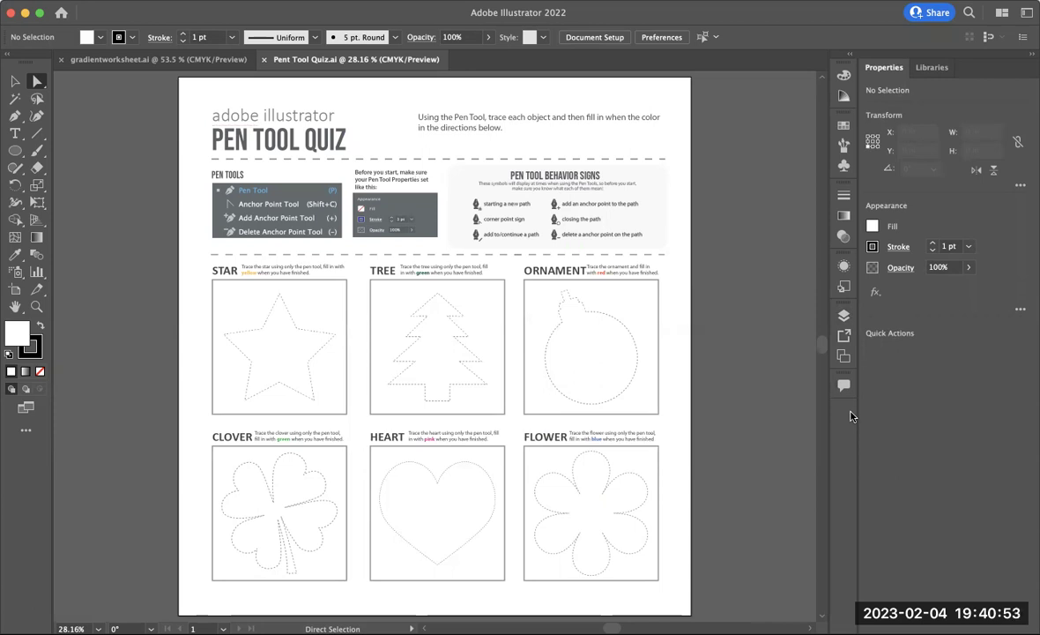
click(1027, 12)
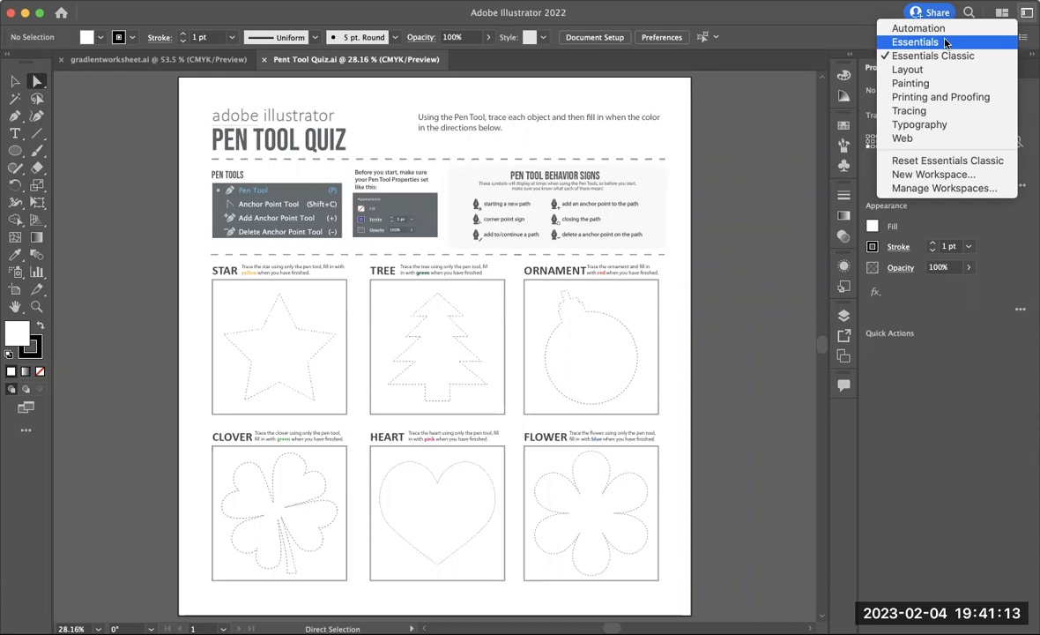
Switch the workspace to Essentials, browse the Window menu, and set the fill to None
click(946, 42)
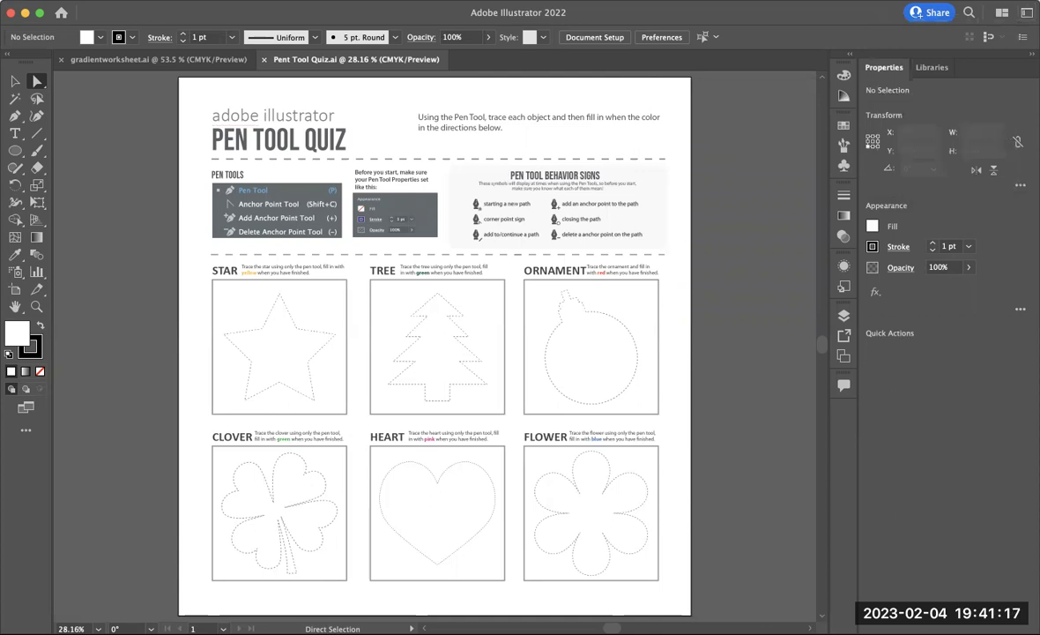
click(379, 0)
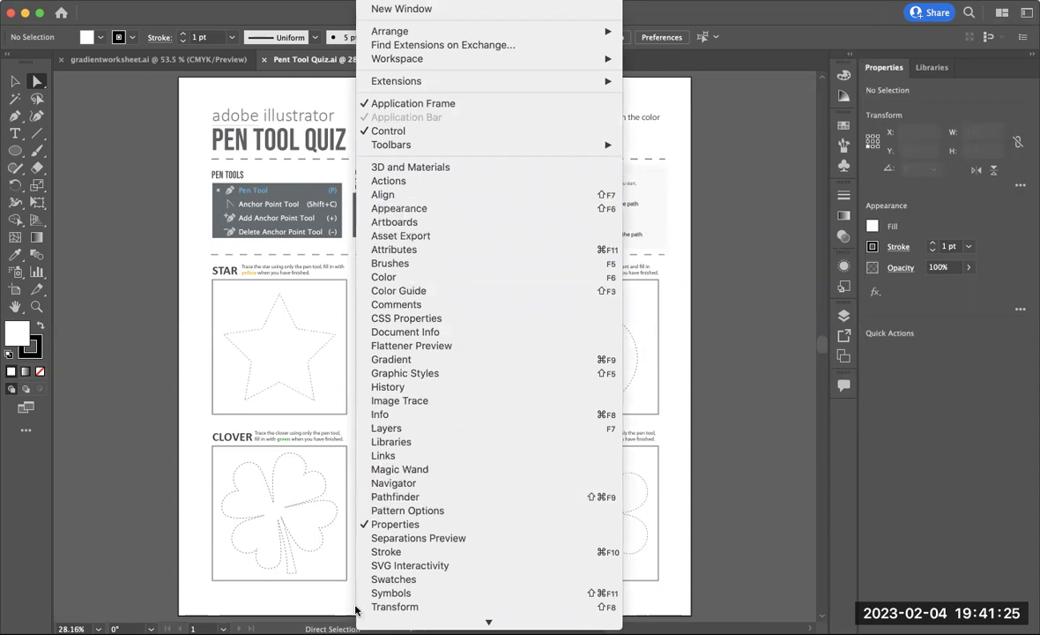
scroll(391, 485, down, 1)
scroll(388, 208, down, 3)
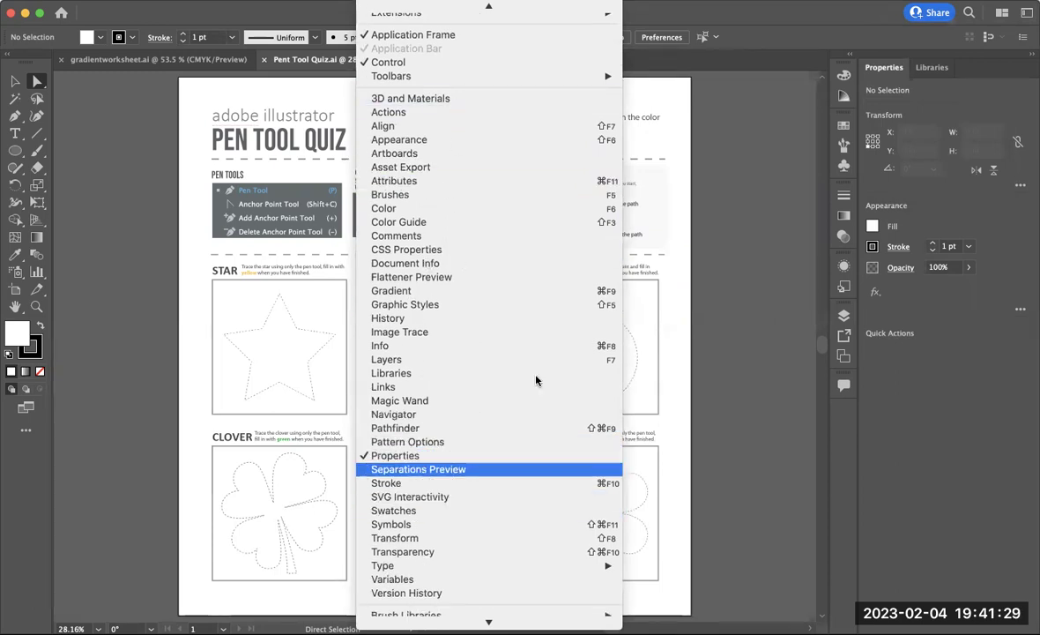
click(734, 331)
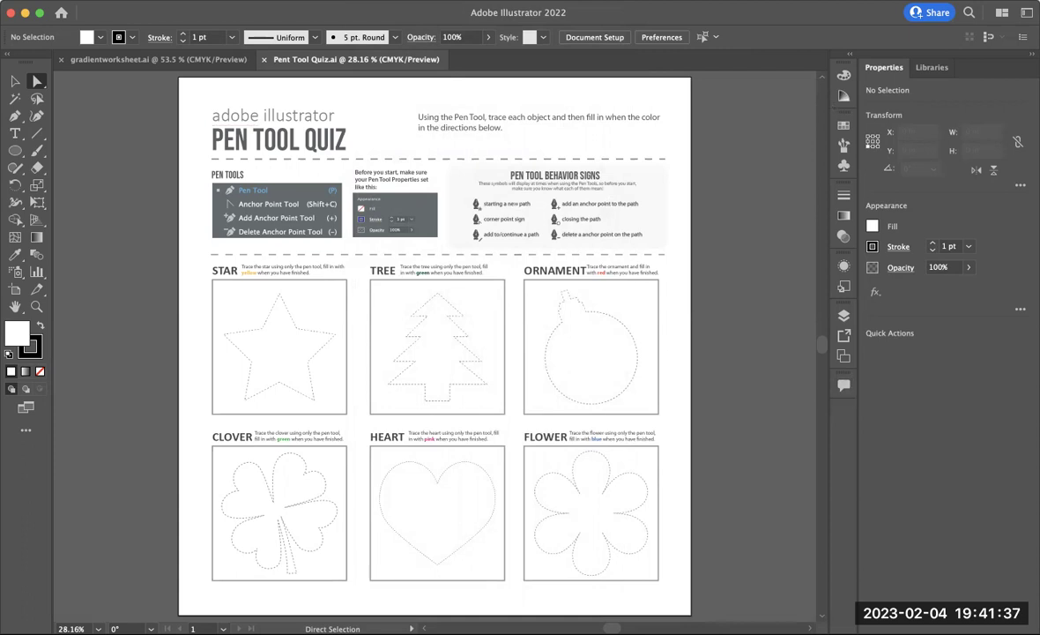
click(379, 0)
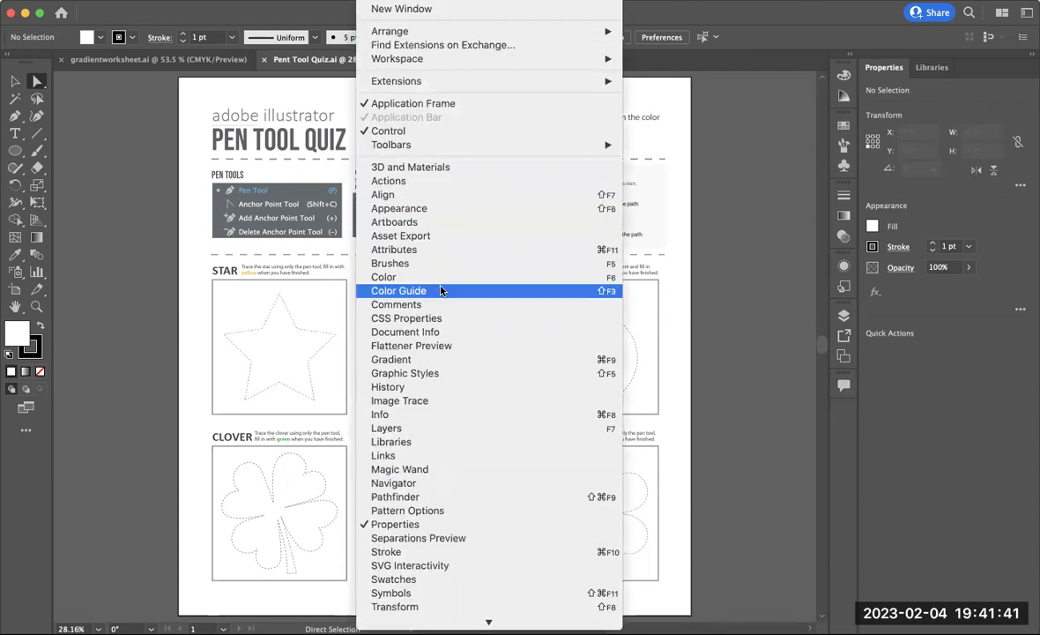
click(740, 251)
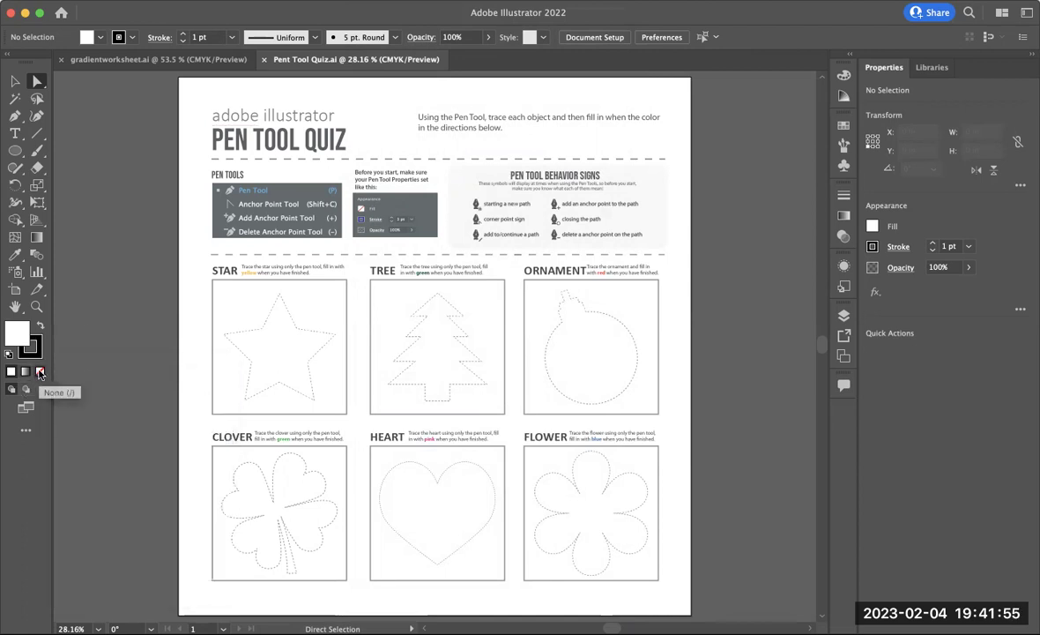
click(40, 374)
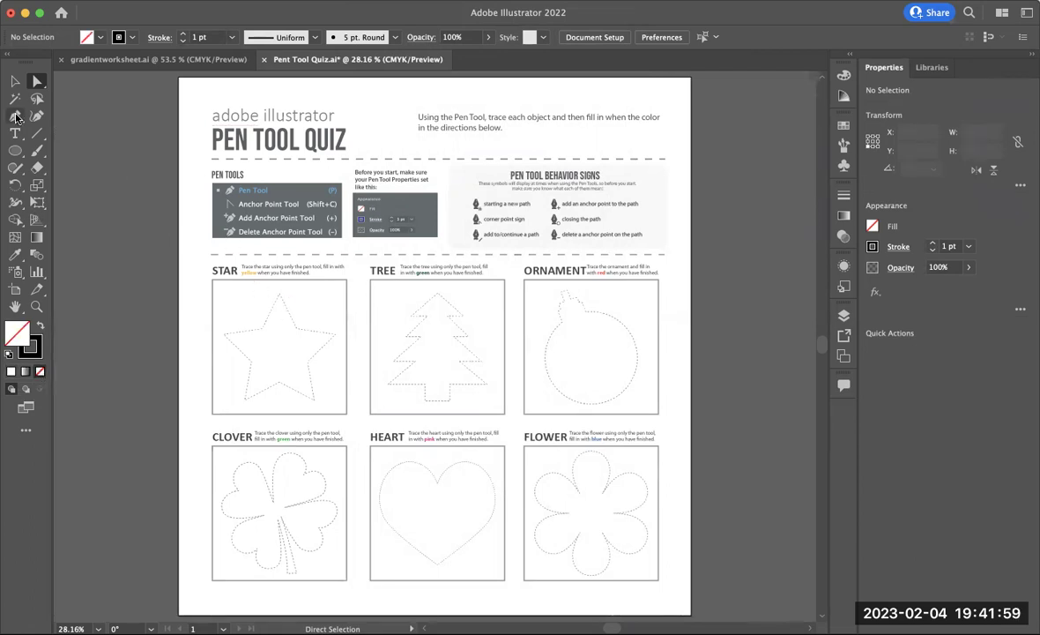
Select the Pen tool, zoom to 50%, and centre the view on the star box
click(15, 118)
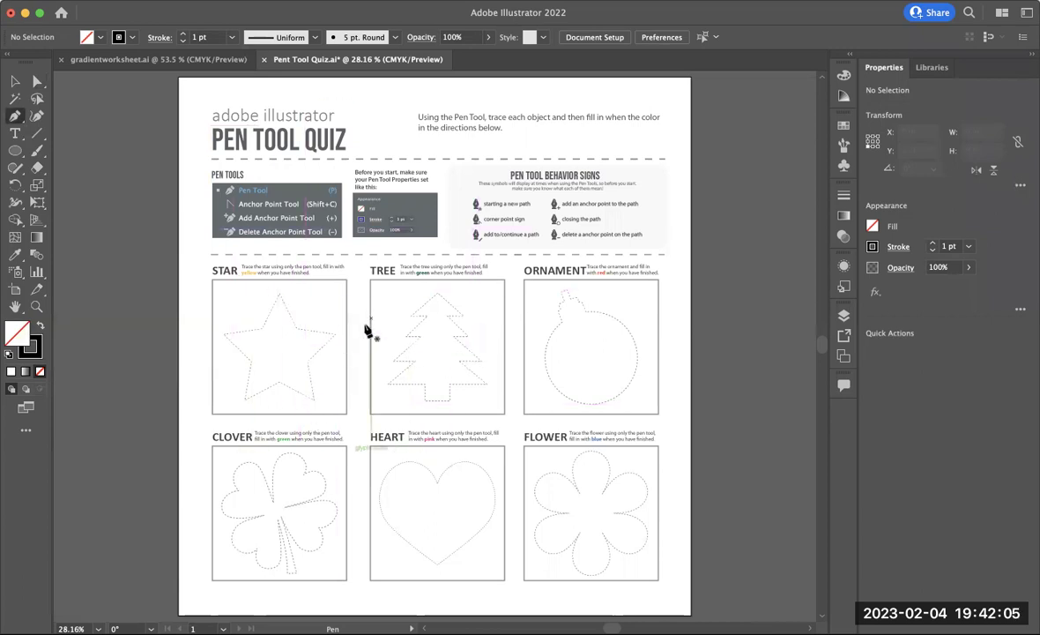
key(super)
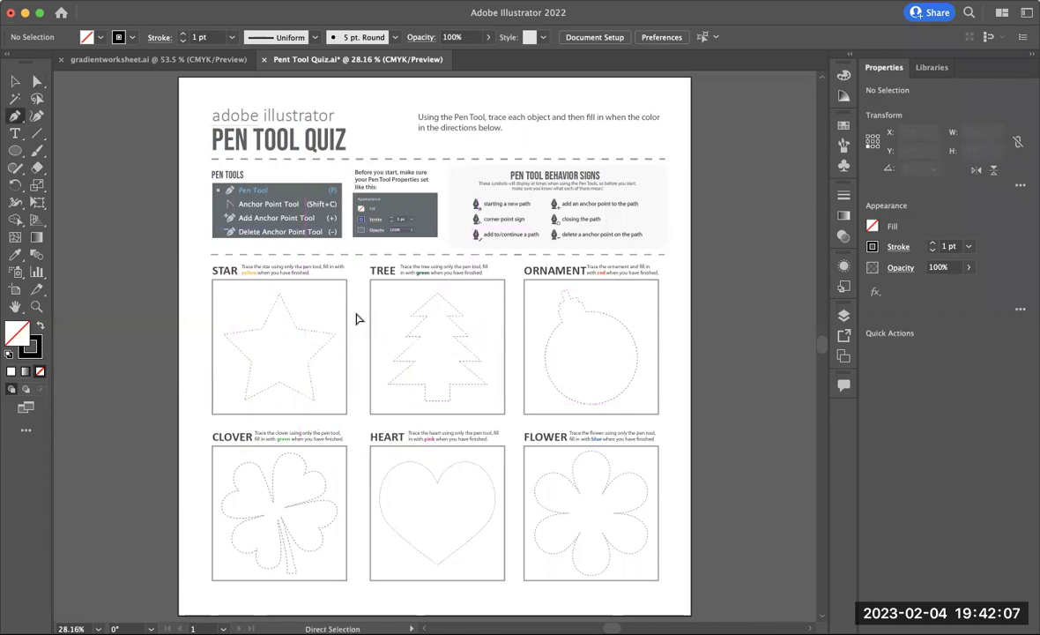
key(super+equal)
key(super+equal)
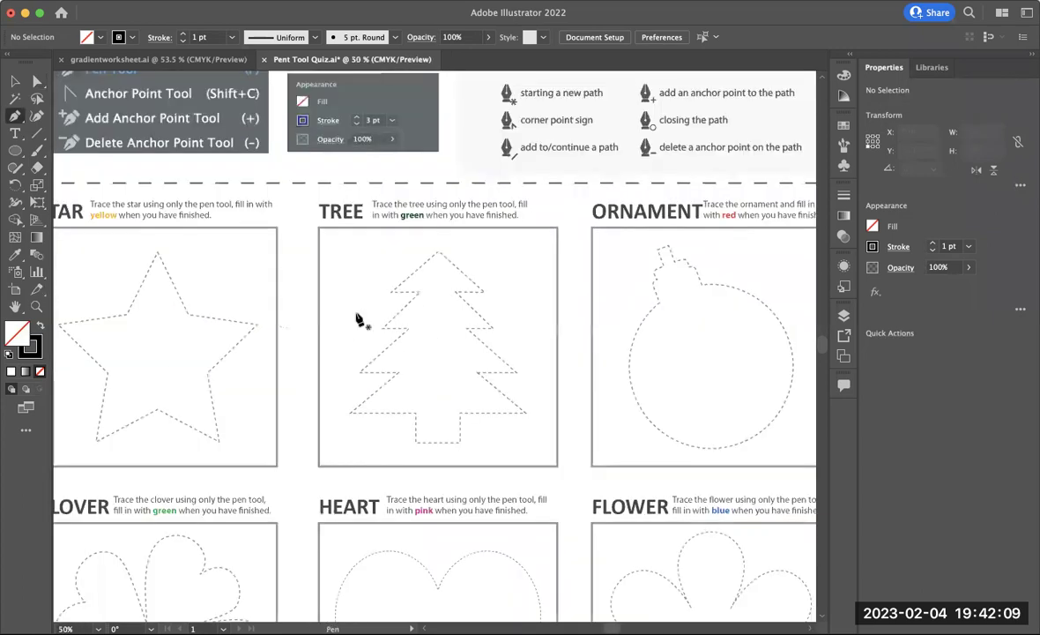
drag(354, 314, 499, 297)
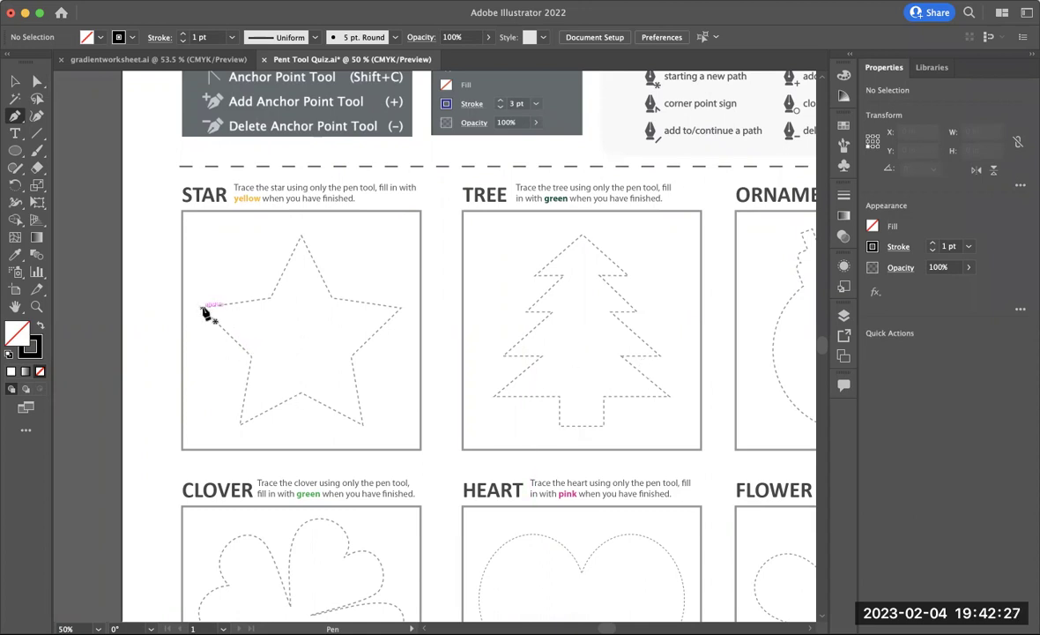
Trace the star with ten straight-segment anchors, closing the path at its left point
click(202, 307)
click(267, 298)
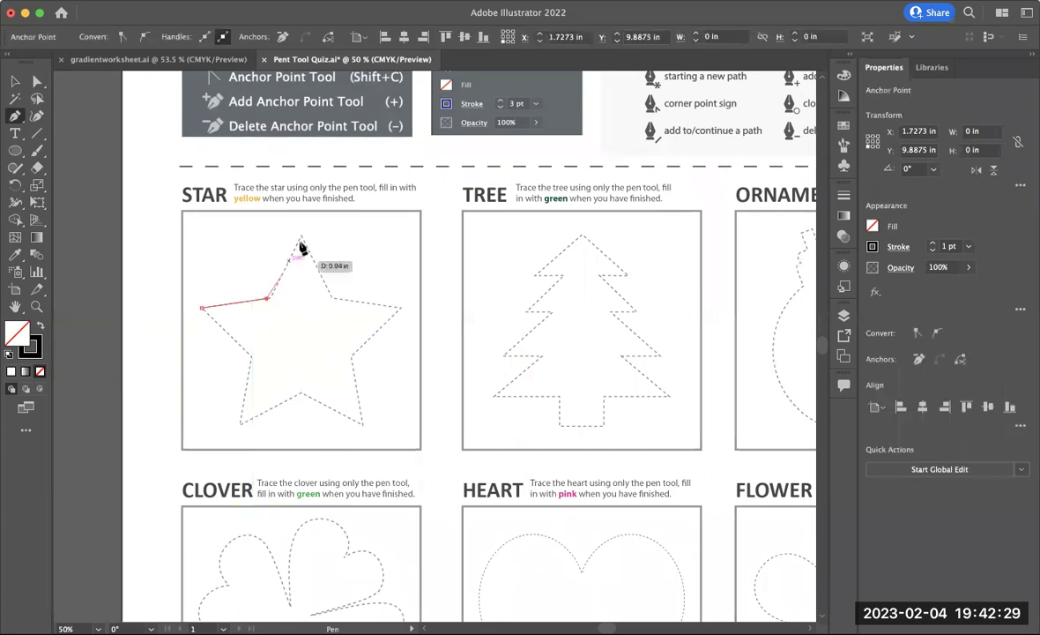
click(300, 236)
click(332, 299)
click(401, 308)
click(351, 356)
click(363, 425)
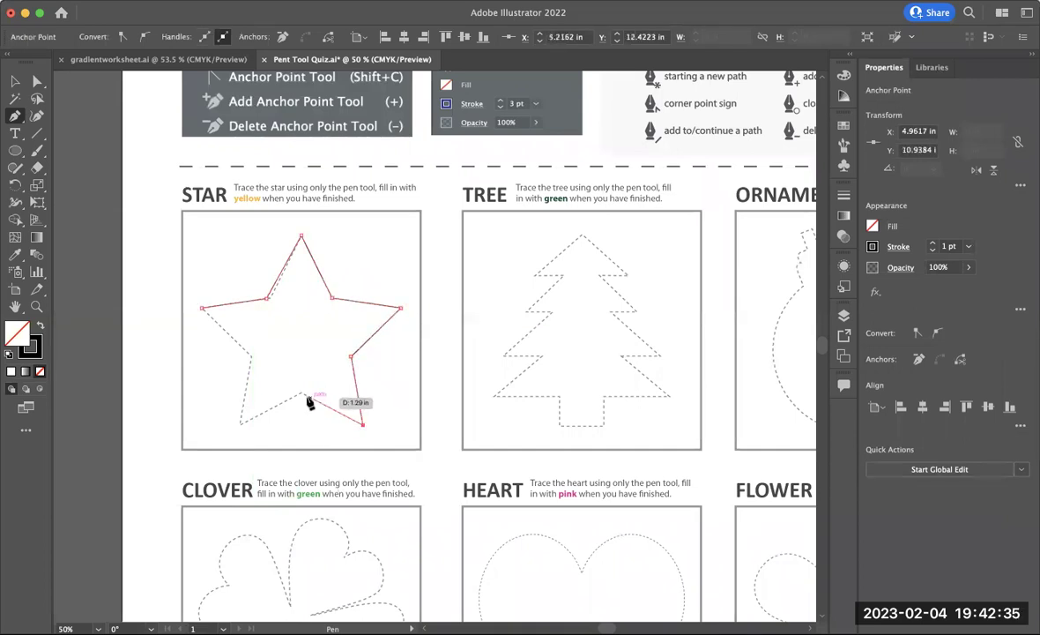
click(302, 395)
click(241, 425)
click(251, 356)
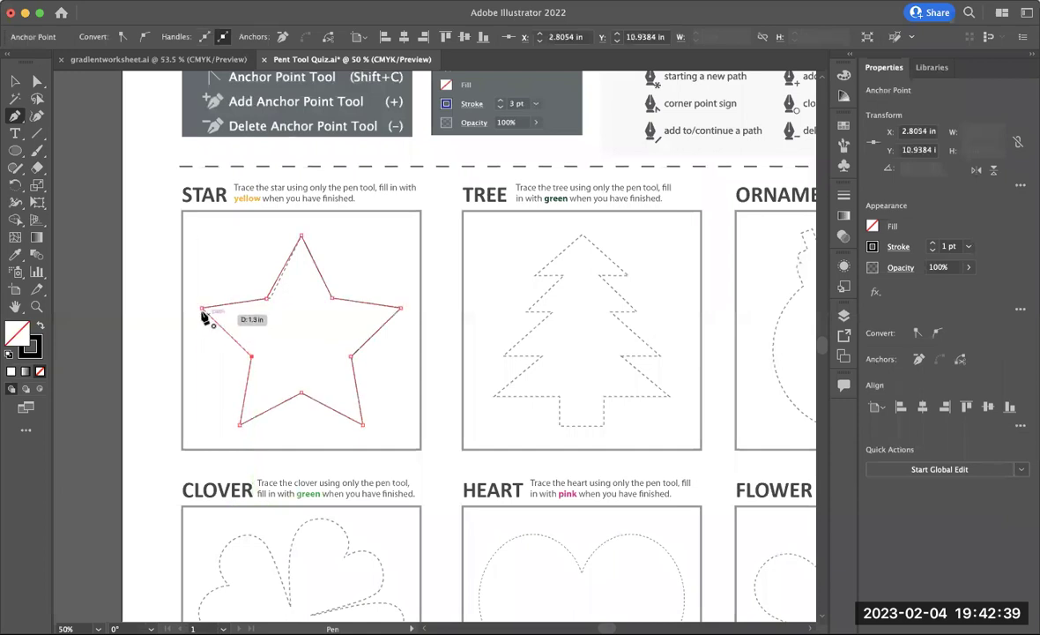
click(202, 310)
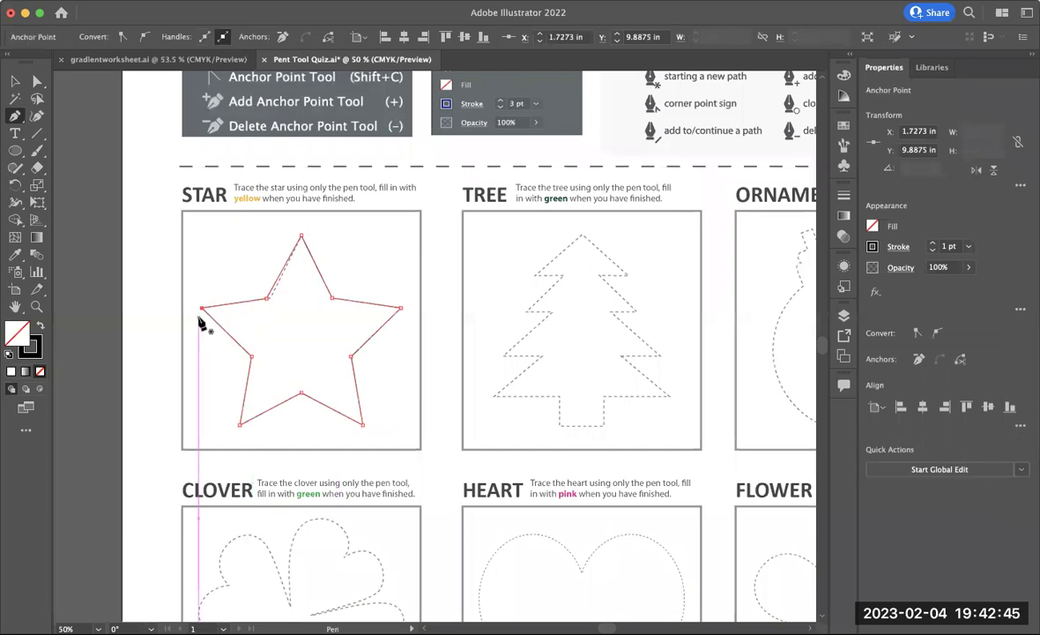
Start the tree outline at the treetop and anchor down its right tiers to the trunk
click(583, 237)
click(628, 276)
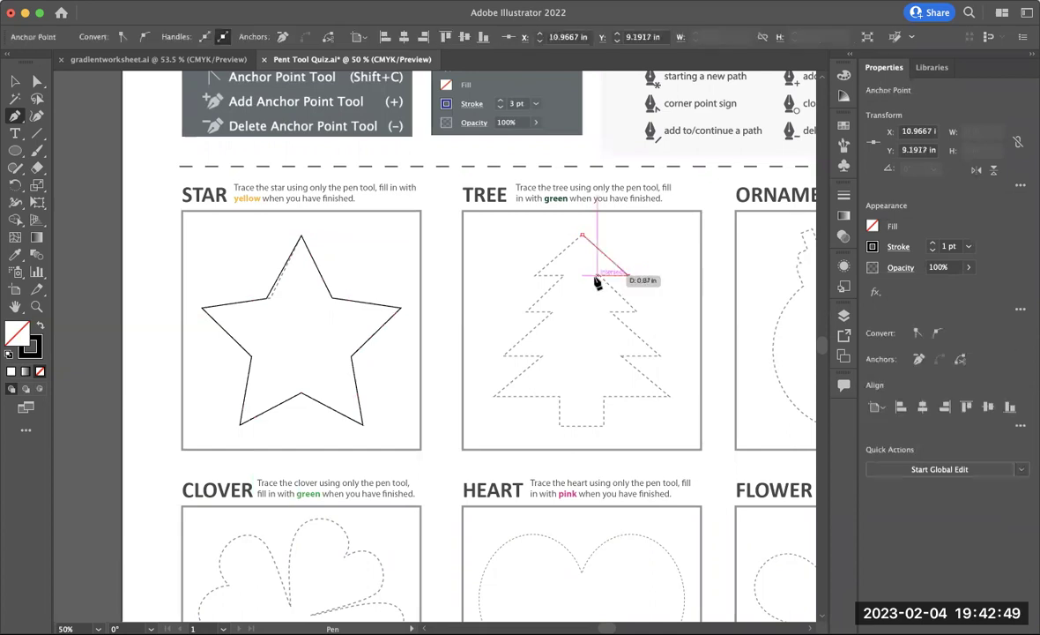
click(598, 275)
click(633, 309)
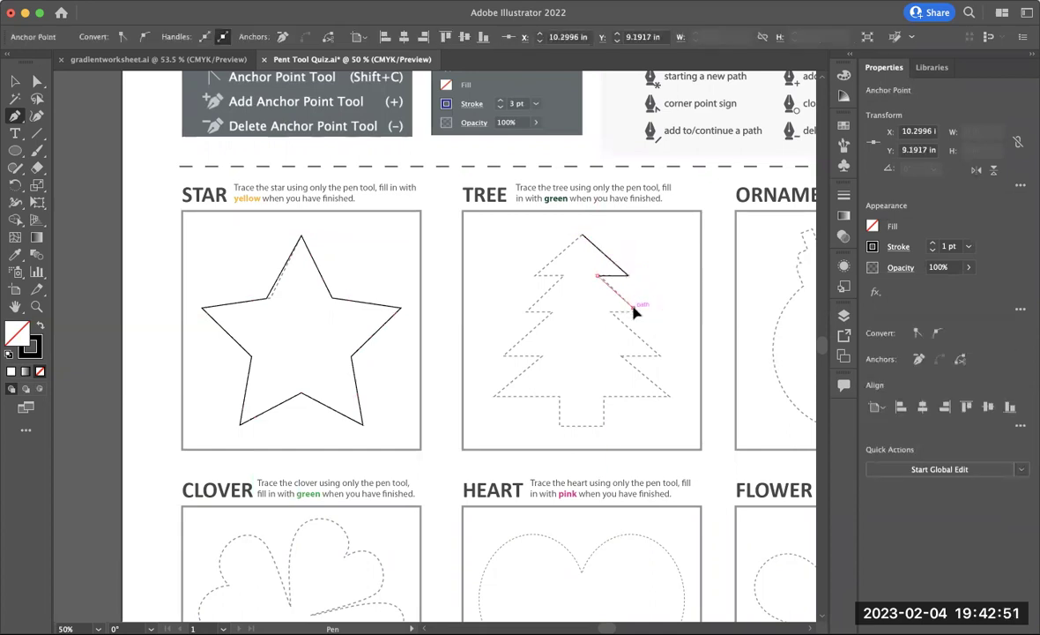
click(611, 311)
click(657, 354)
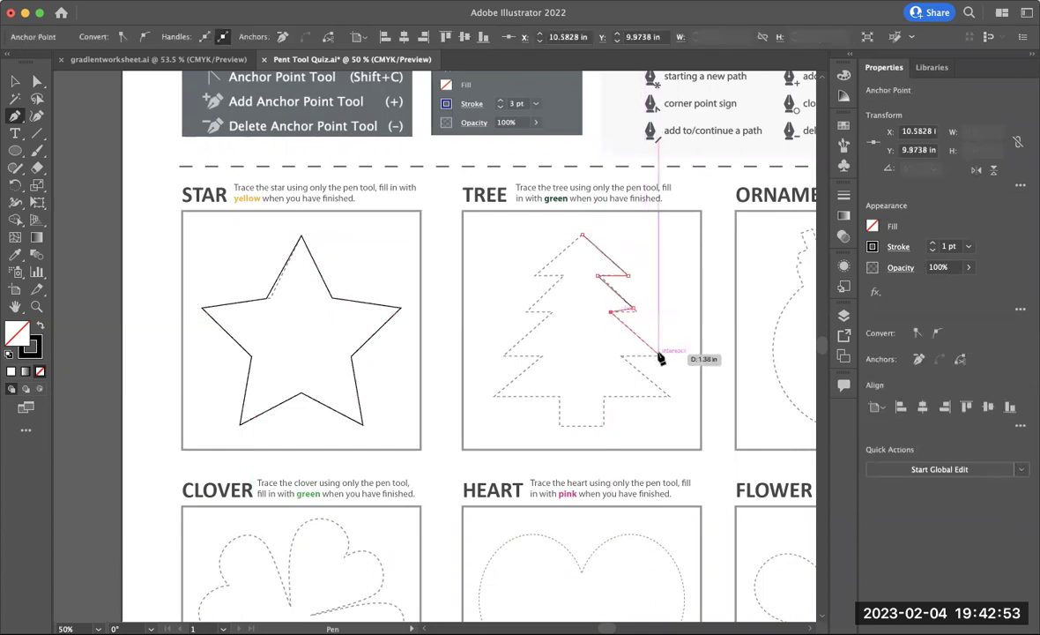
click(622, 356)
click(667, 395)
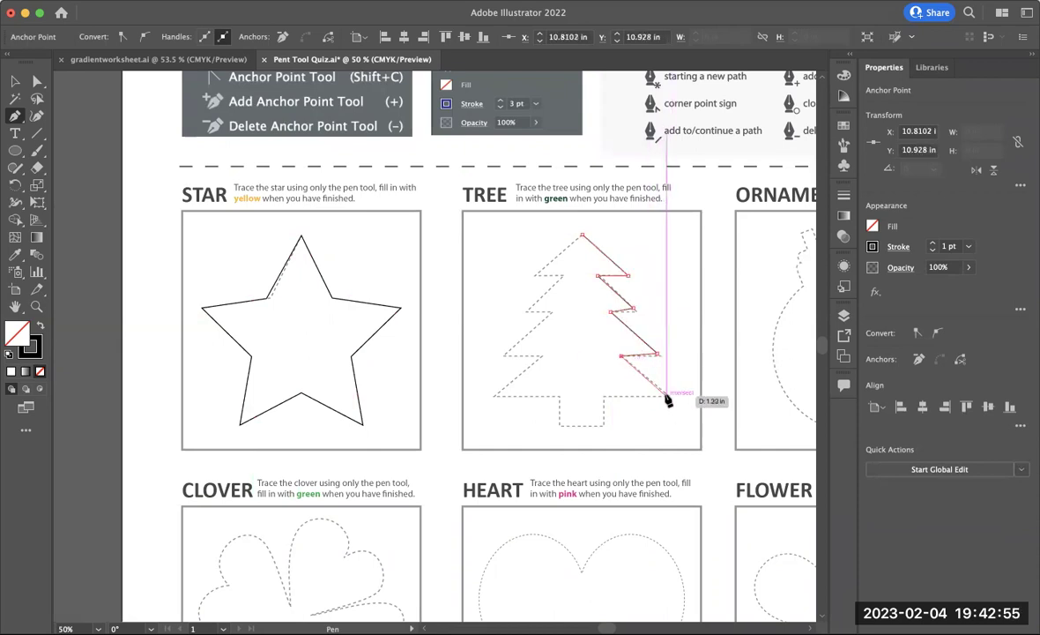
click(604, 396)
click(604, 426)
Anchor the trunk's left side and left tiers, closing the tree path at the treetop
click(559, 425)
click(559, 396)
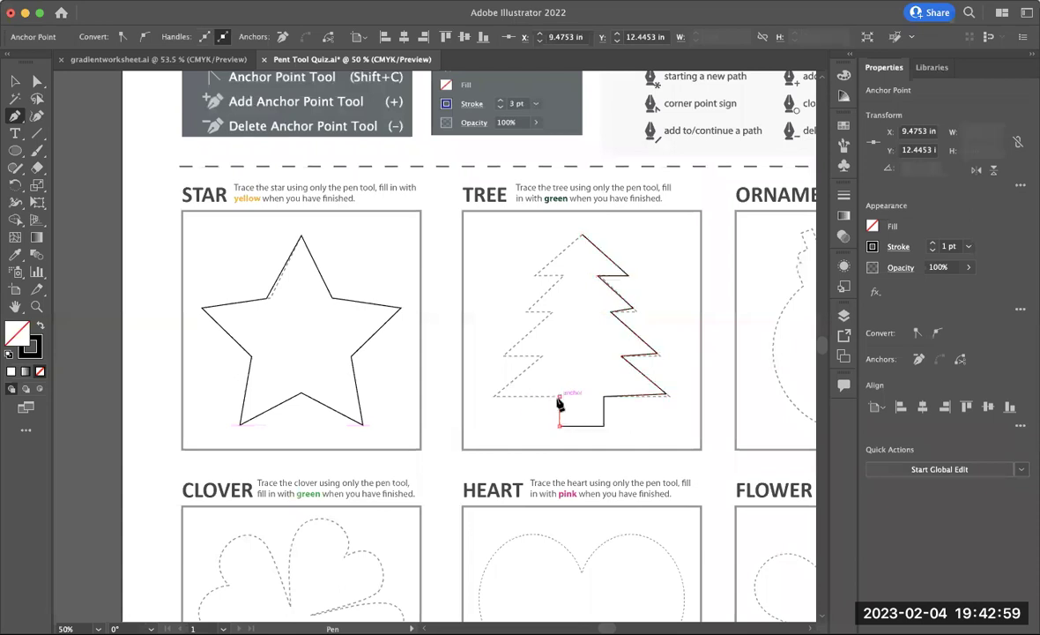
click(494, 396)
click(541, 356)
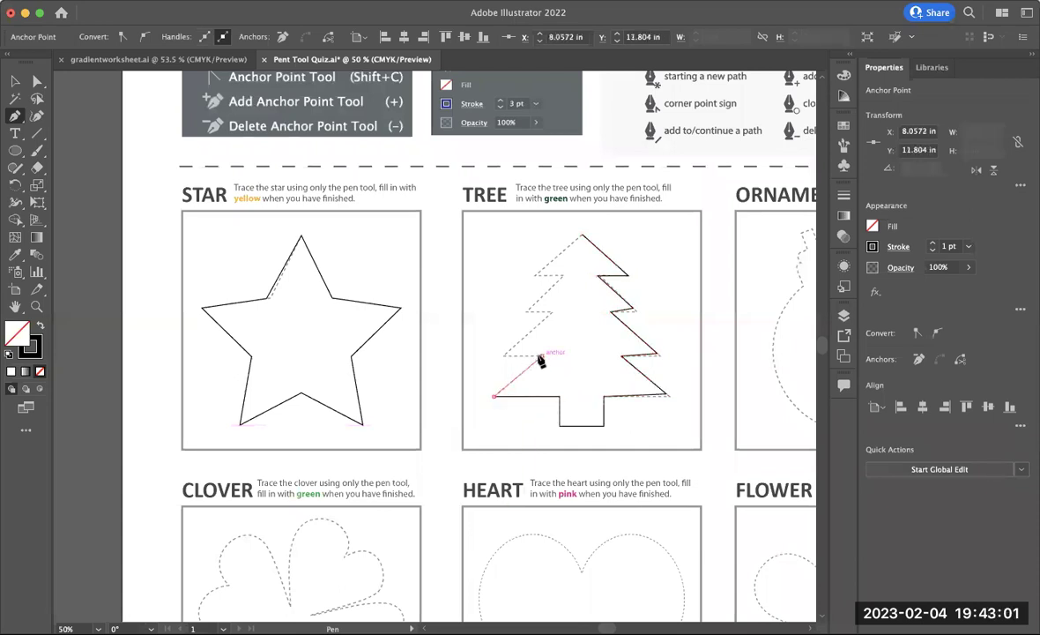
click(502, 356)
click(526, 312)
click(548, 311)
click(535, 276)
click(560, 276)
click(581, 234)
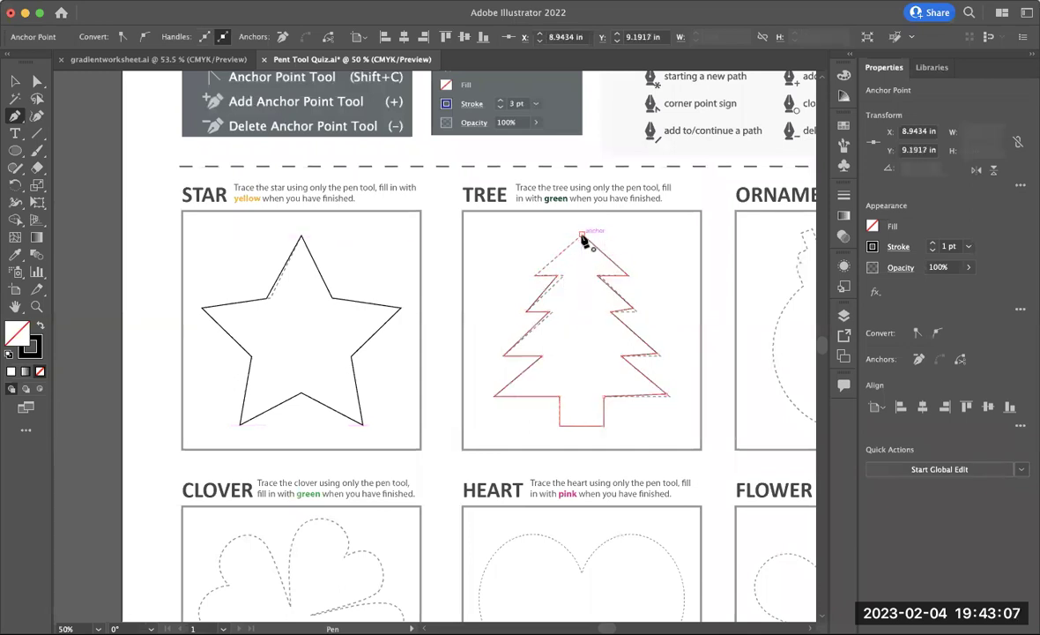
click(582, 236)
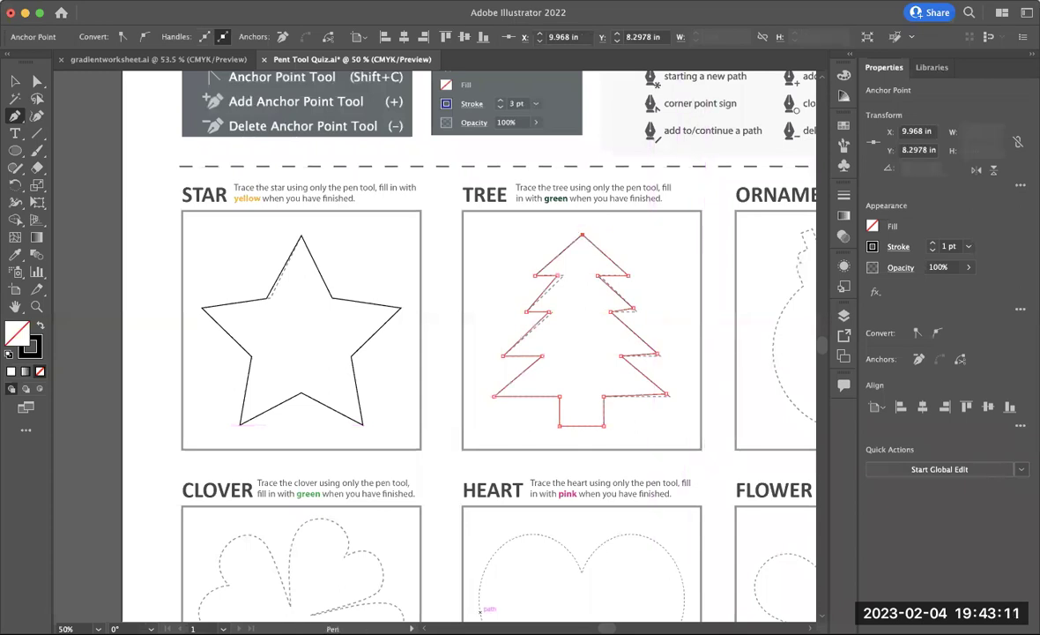
scroll(480, 608, right, 5)
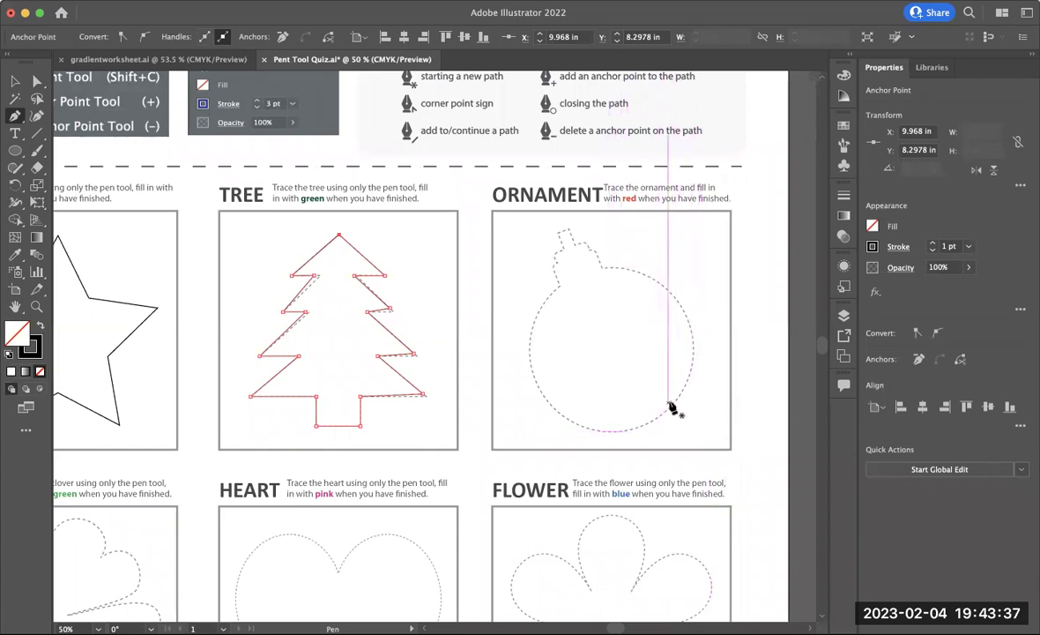
Draw curved anchors around the ornament ball's right side, bottom and left side
click(602, 267)
drag(691, 333, 706, 404)
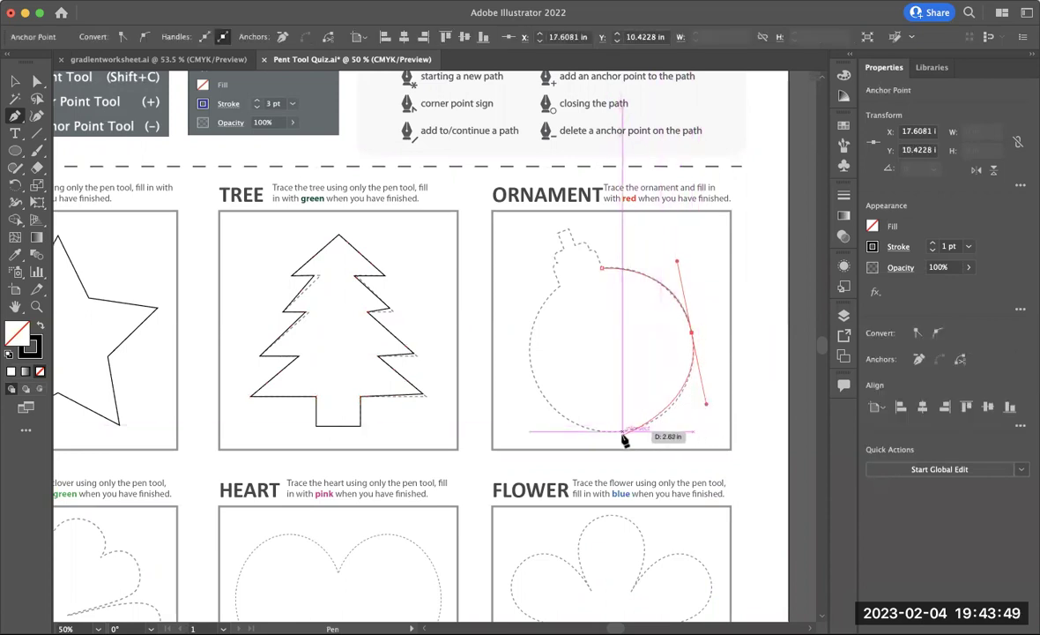
drag(619, 431, 601, 432)
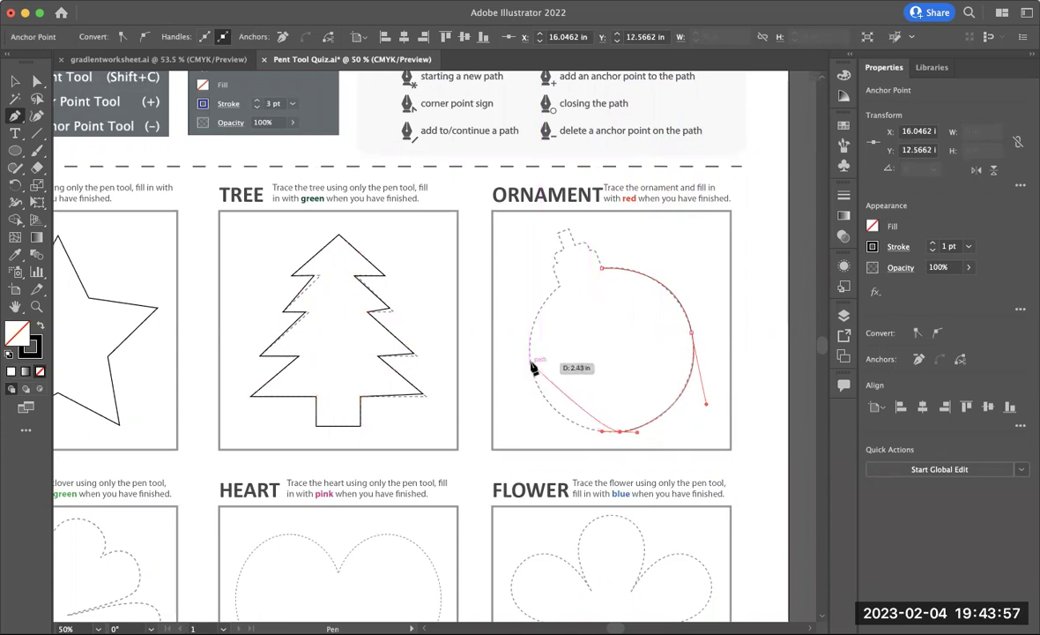
drag(531, 362, 519, 304)
drag(558, 292, 519, 324)
Add anchors up the ornament's cap and close the outline at its starting point
key(super)
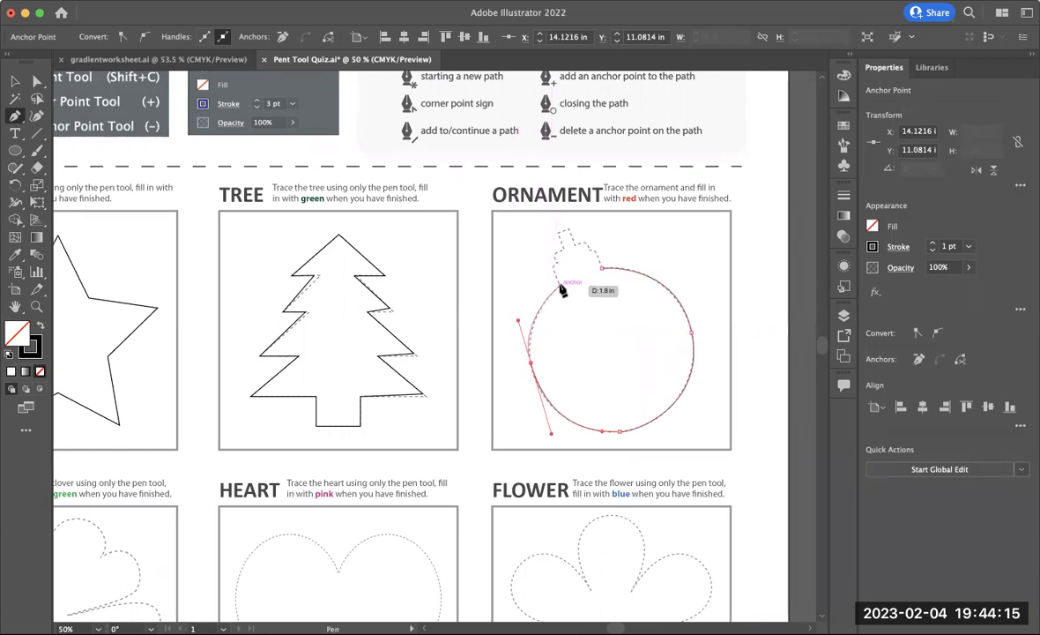
click(560, 285)
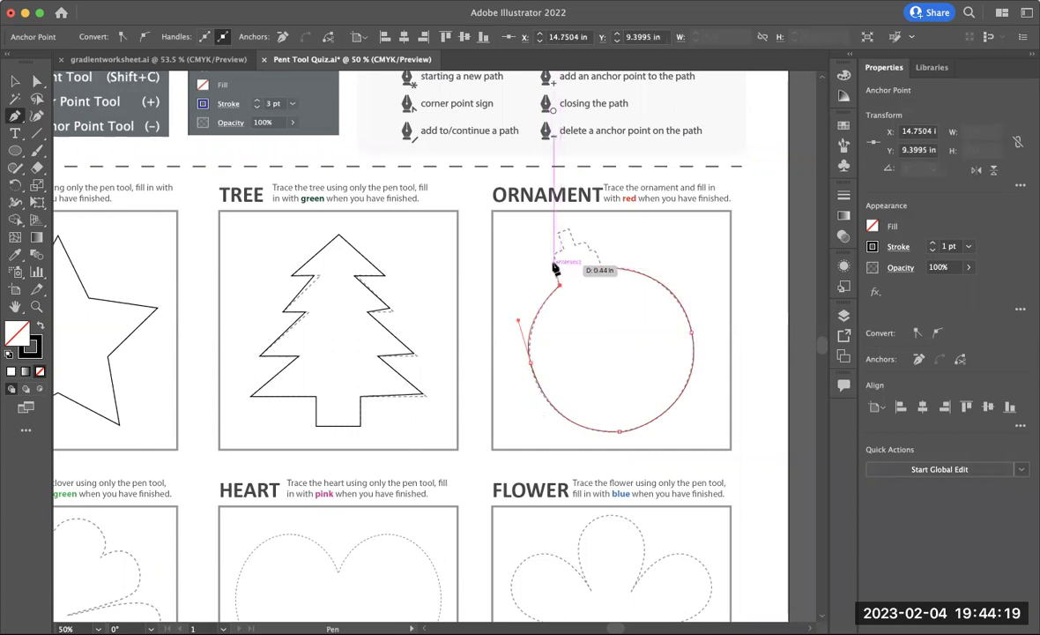
key(Escape)
drag(556, 262, 567, 262)
super+click(565, 260)
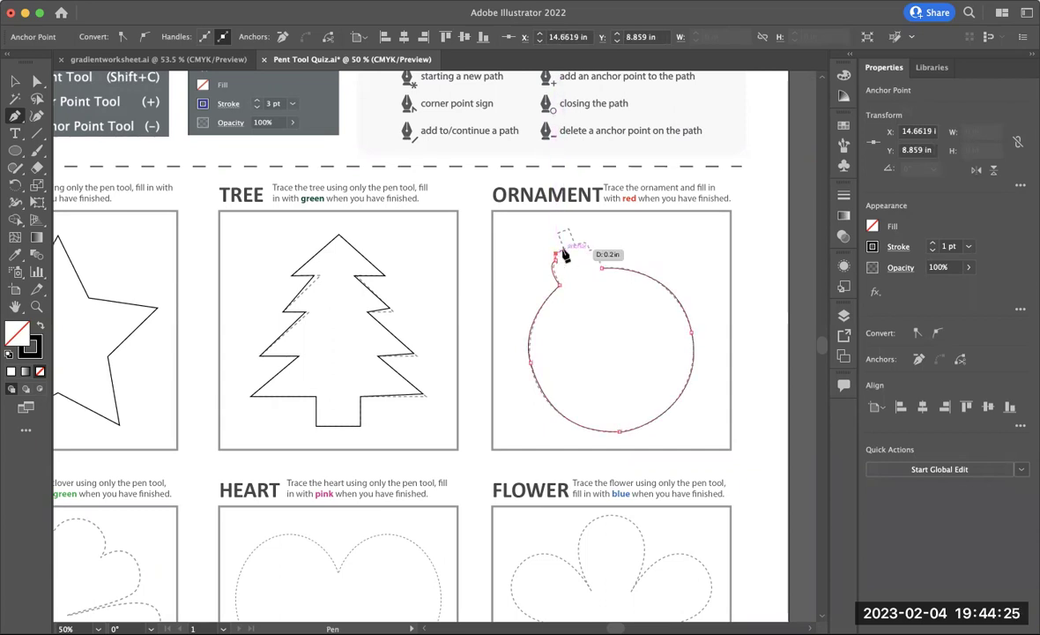
mouse_move(566, 248)
mouse_down()
mouse_move(560, 236)
mouse_move(579, 249)
mouse_up()
click(583, 241)
click(602, 268)
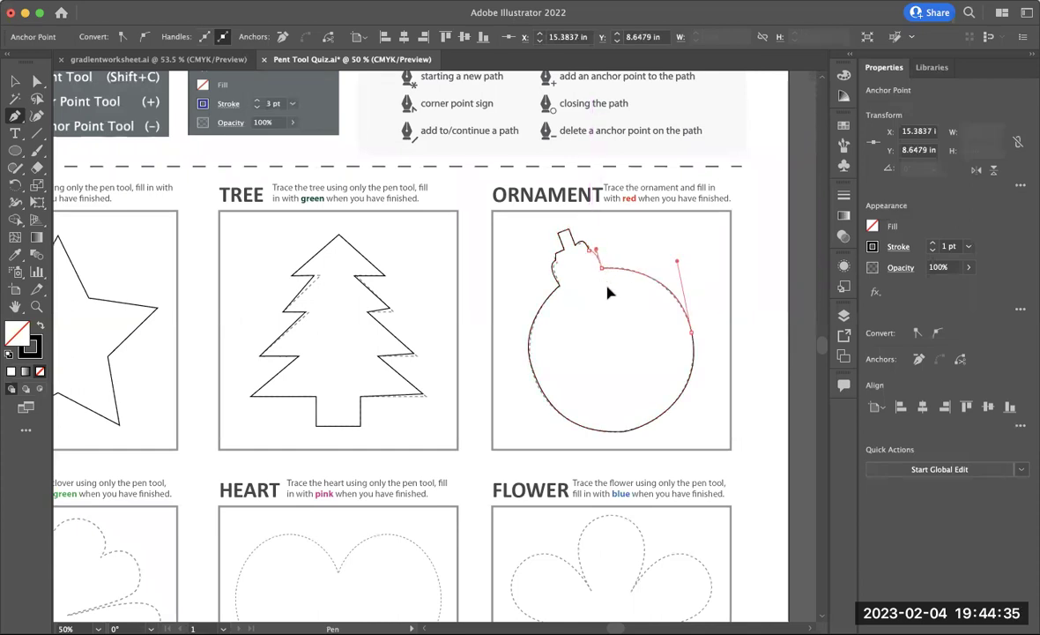
click(14, 82)
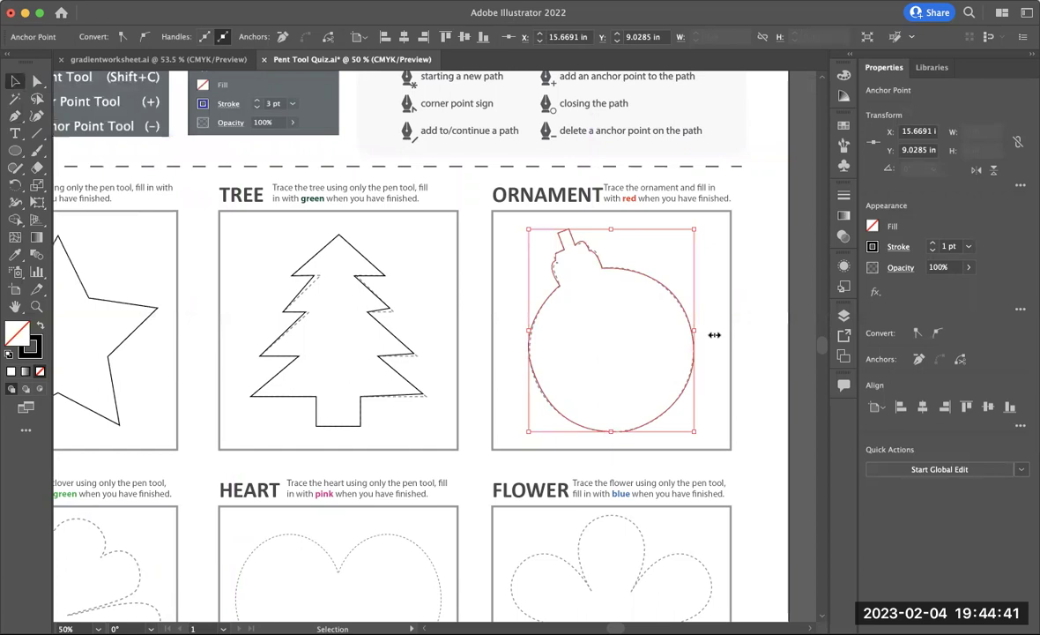
Select the traced star and fill it with CMYK Yellow from the swatches
key(a)
drag(494, 415, 620, 419)
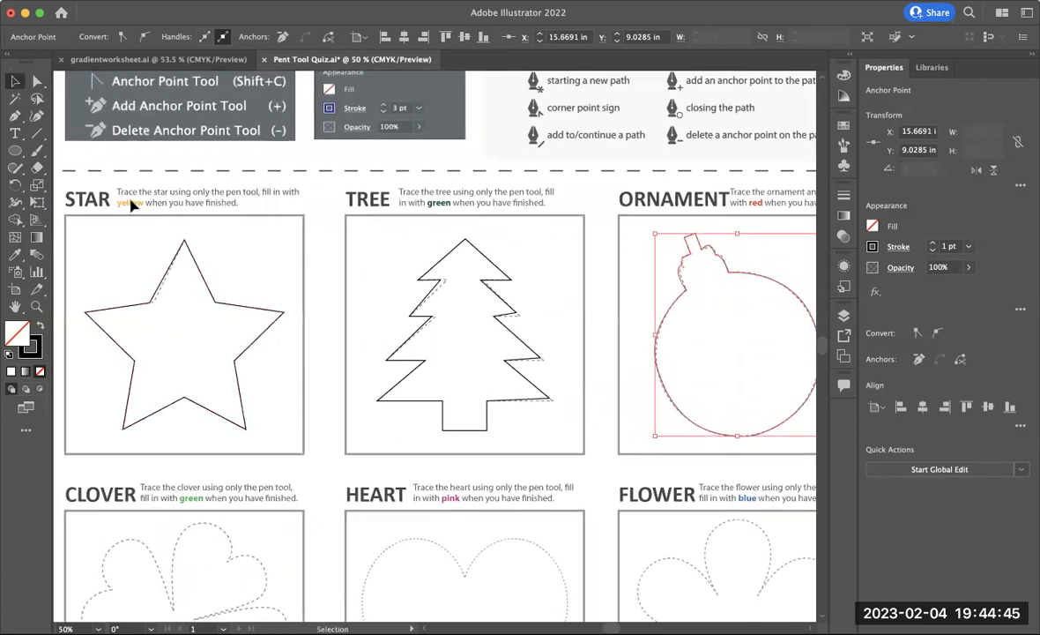
click(159, 291)
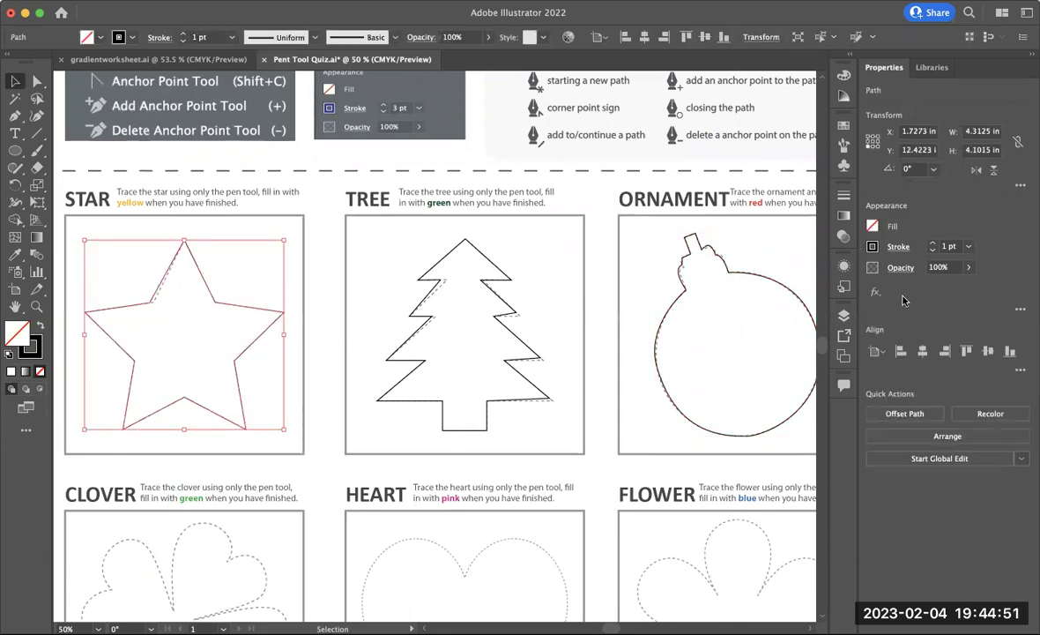
click(873, 226)
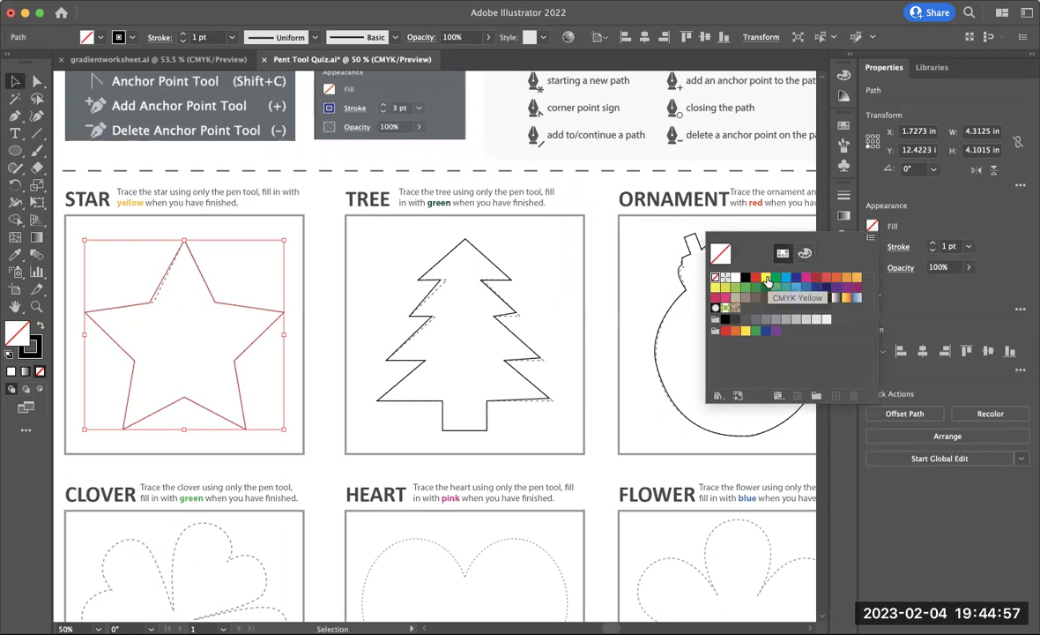
click(766, 278)
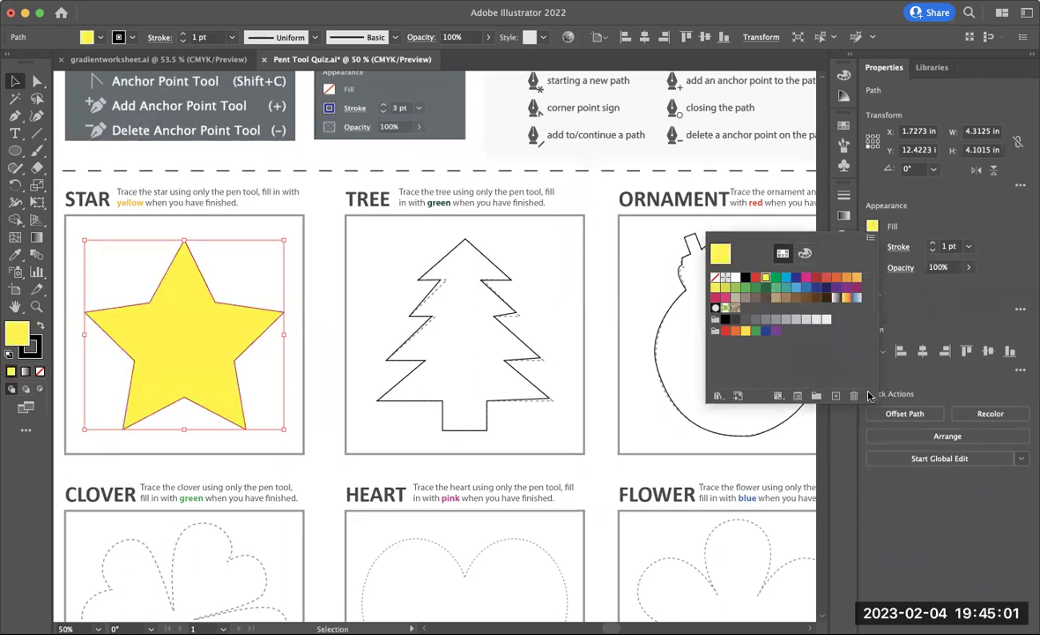
Adjust the star's fill in the CMYK mixer to C 5, M 22, Y 100, K 0
click(805, 253)
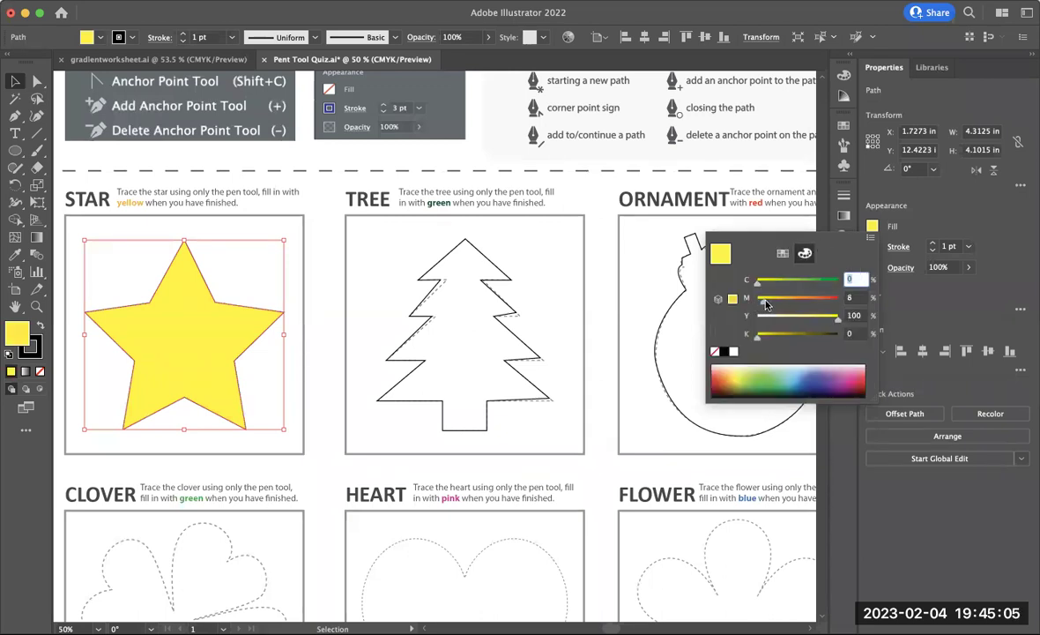
drag(756, 305, 768, 304)
text(15)
key(Return)
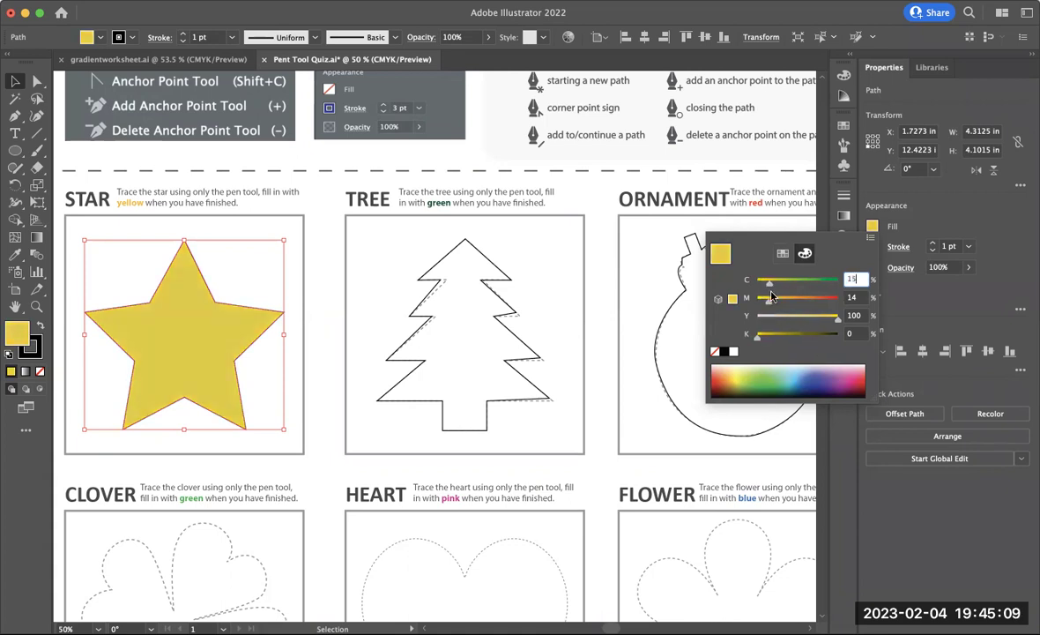
drag(769, 302, 730, 282)
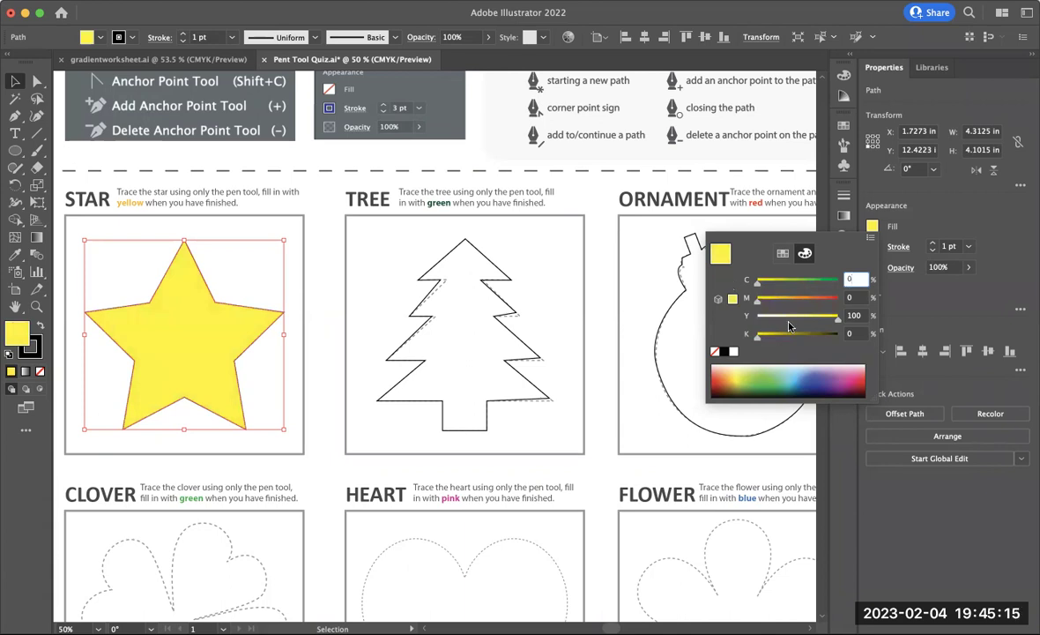
mouse_move(758, 303)
mouse_down()
mouse_move(777, 303)
mouse_move(762, 283)
mouse_up()
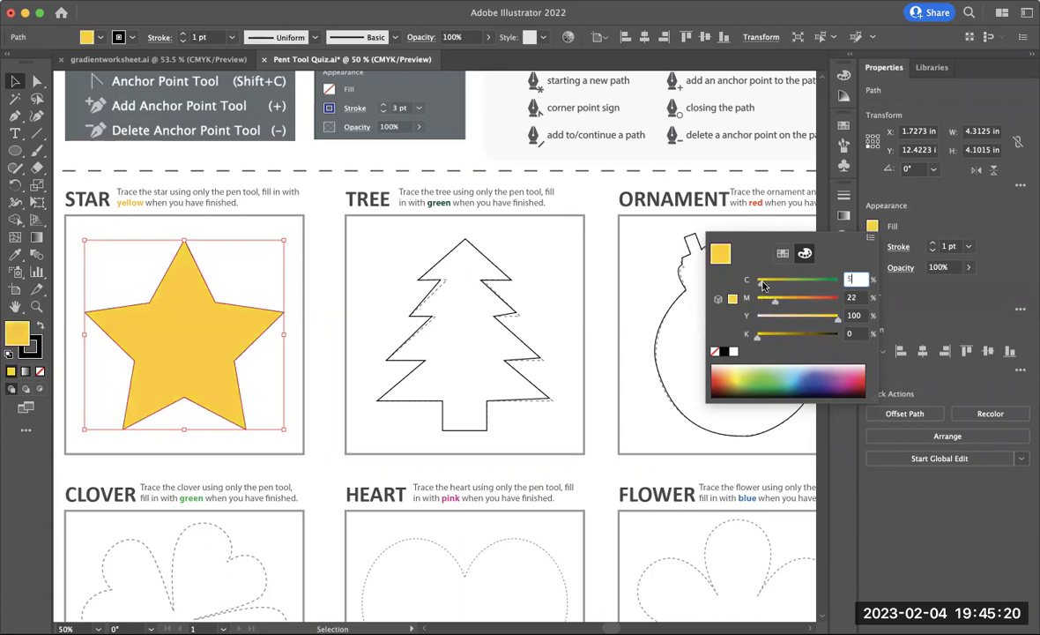
click(499, 285)
click(499, 285)
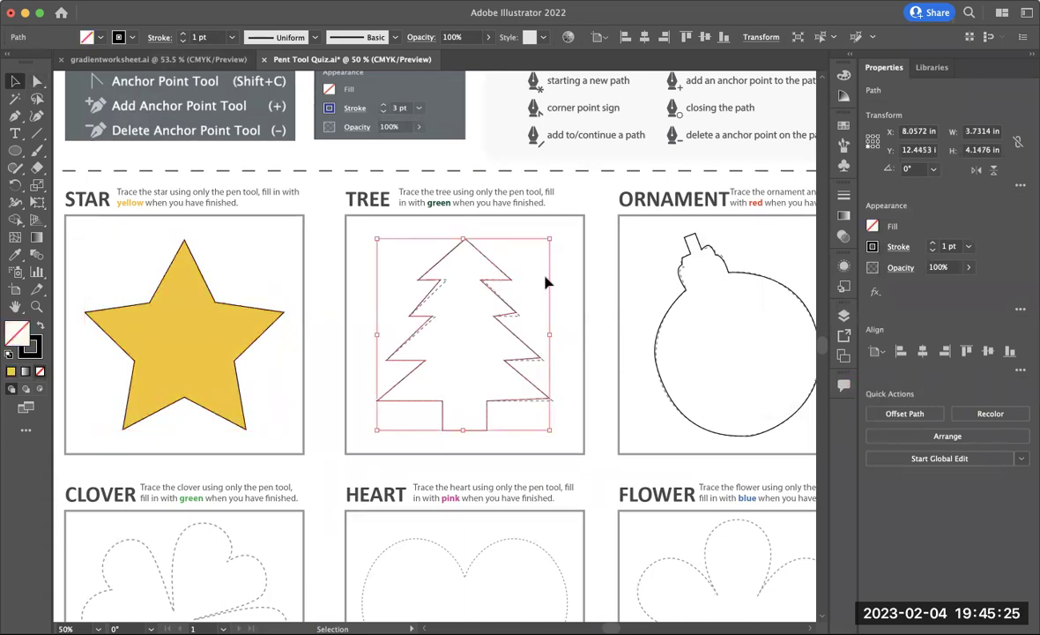
Give the tree a pale green fill of C 40.78, M 0, Y 62.35, K 0
click(873, 227)
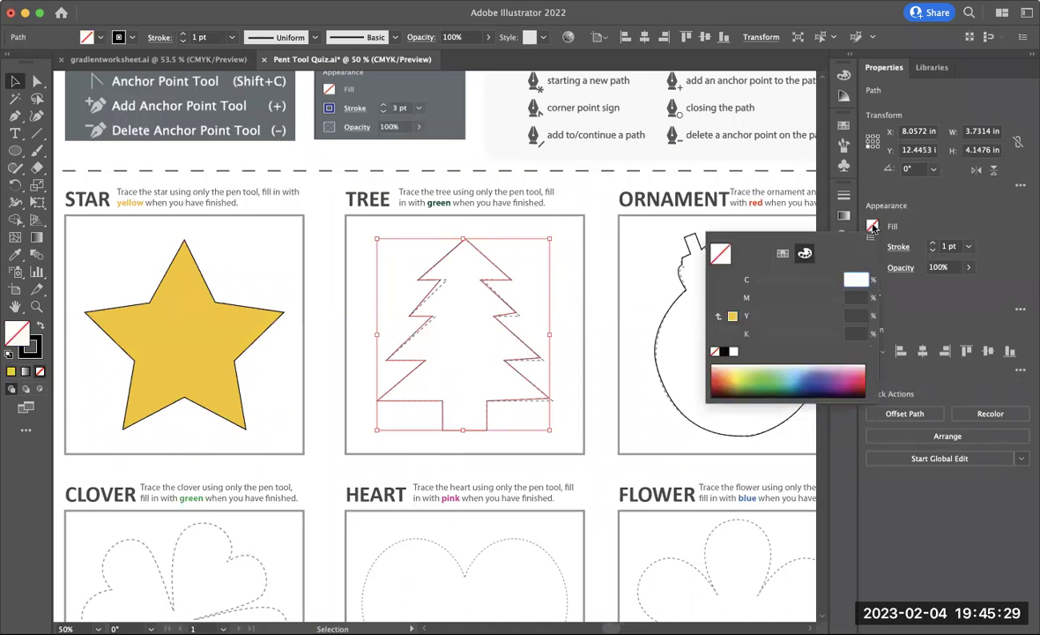
click(783, 256)
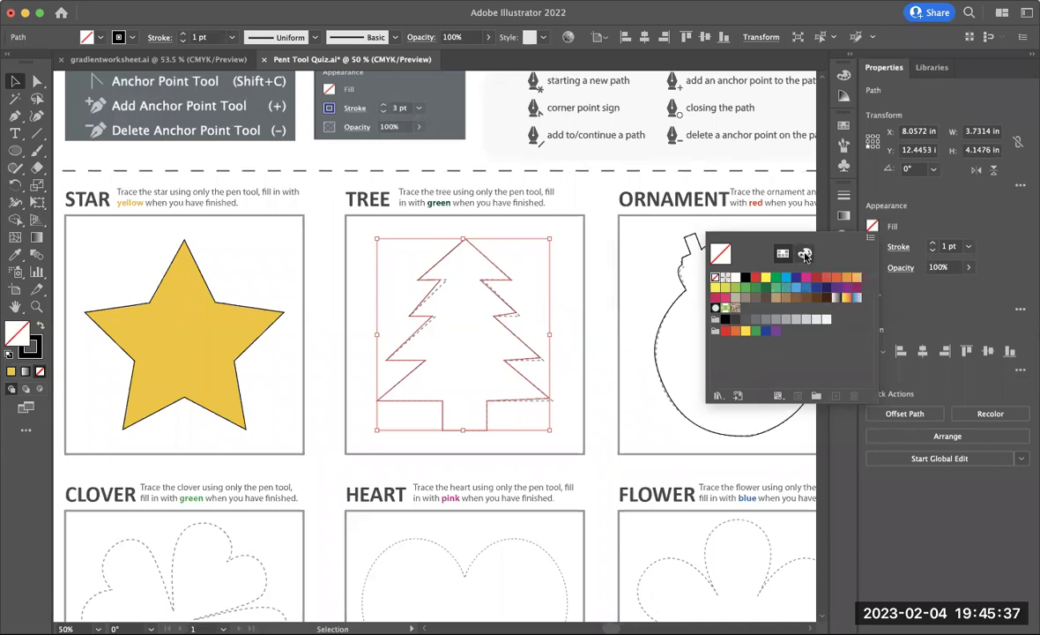
click(805, 255)
click(752, 373)
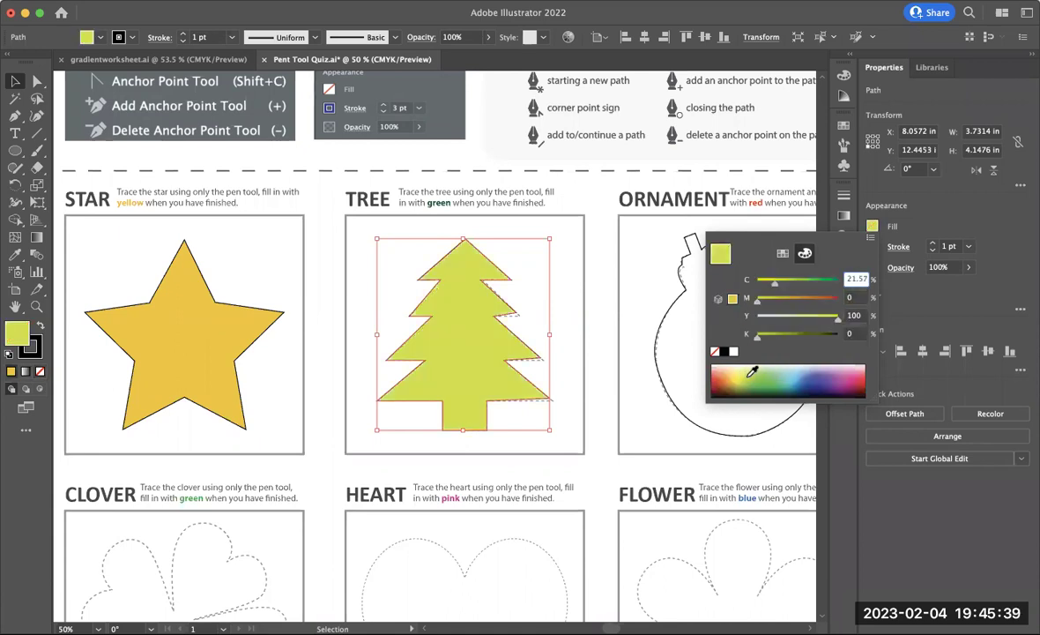
click(759, 365)
click(763, 365)
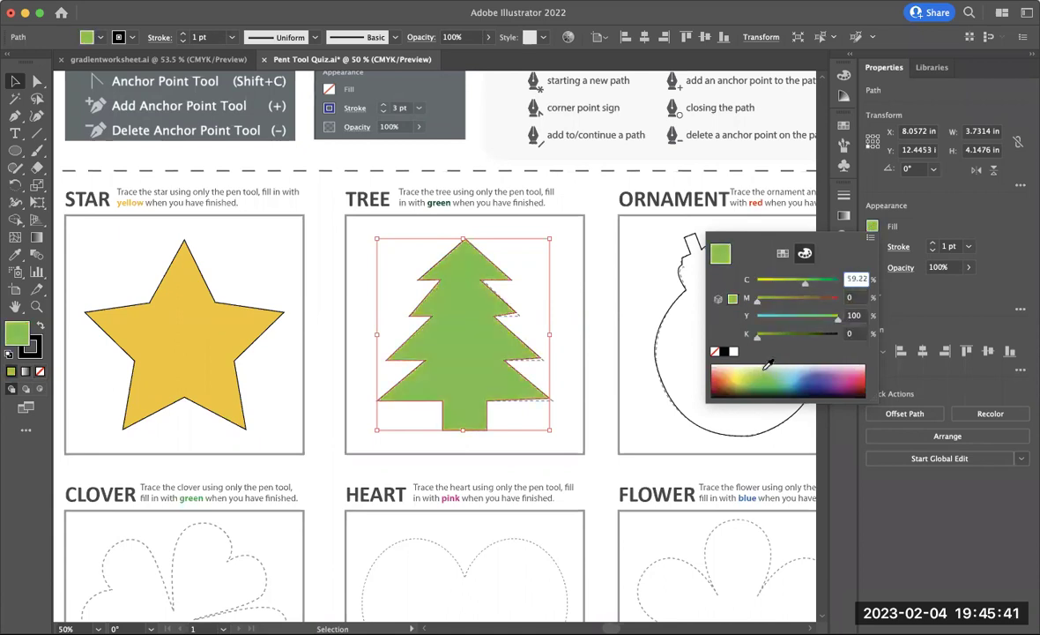
click(769, 365)
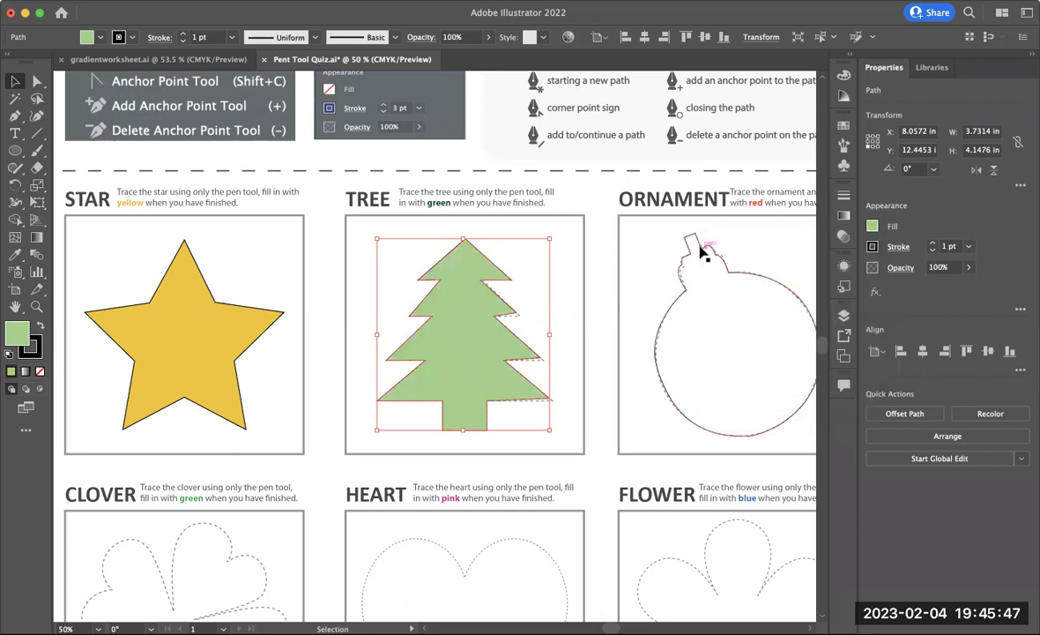
drag(646, 228, 696, 243)
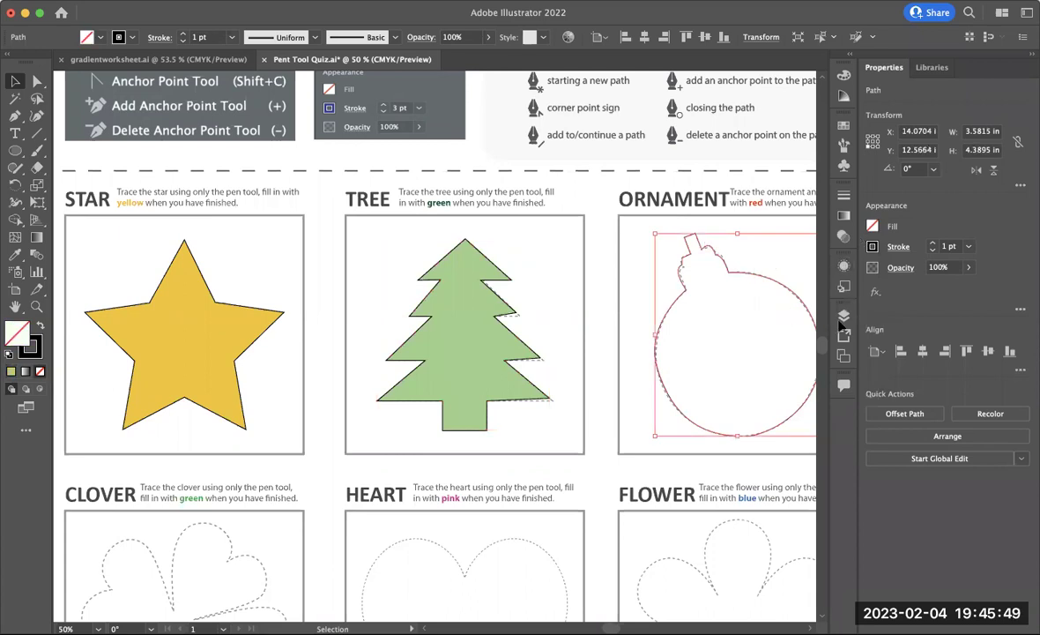
Apply the dark red swatch as the ornament's fill
click(873, 226)
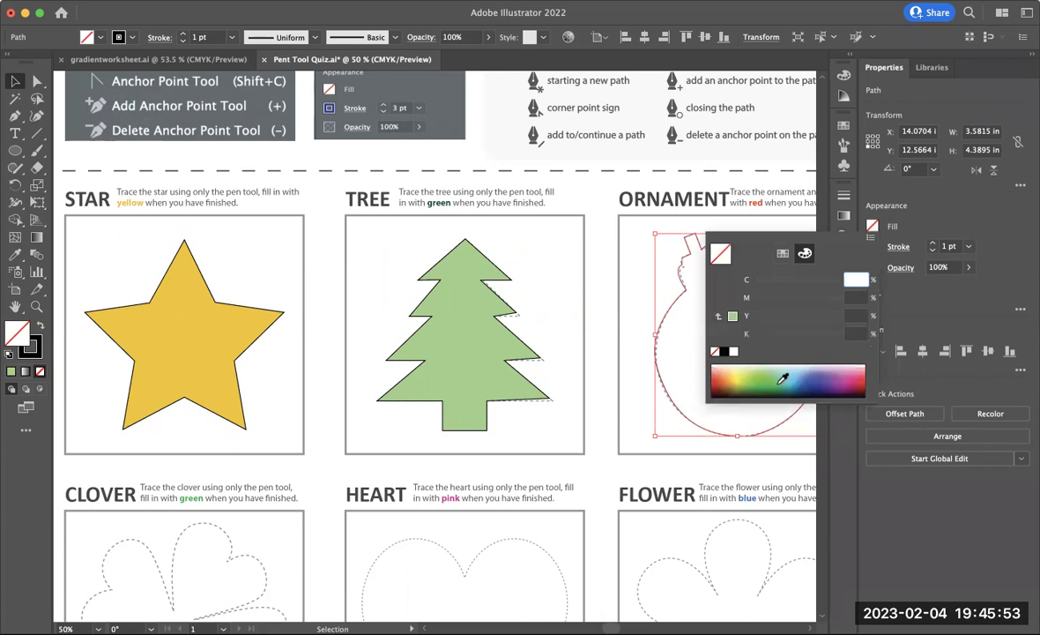
click(783, 253)
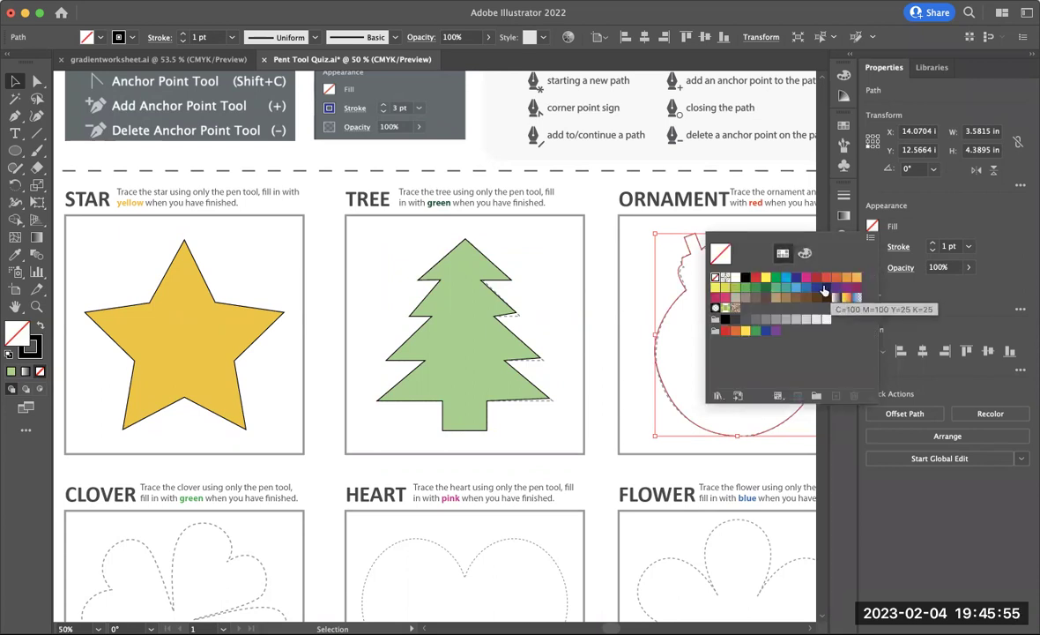
click(816, 280)
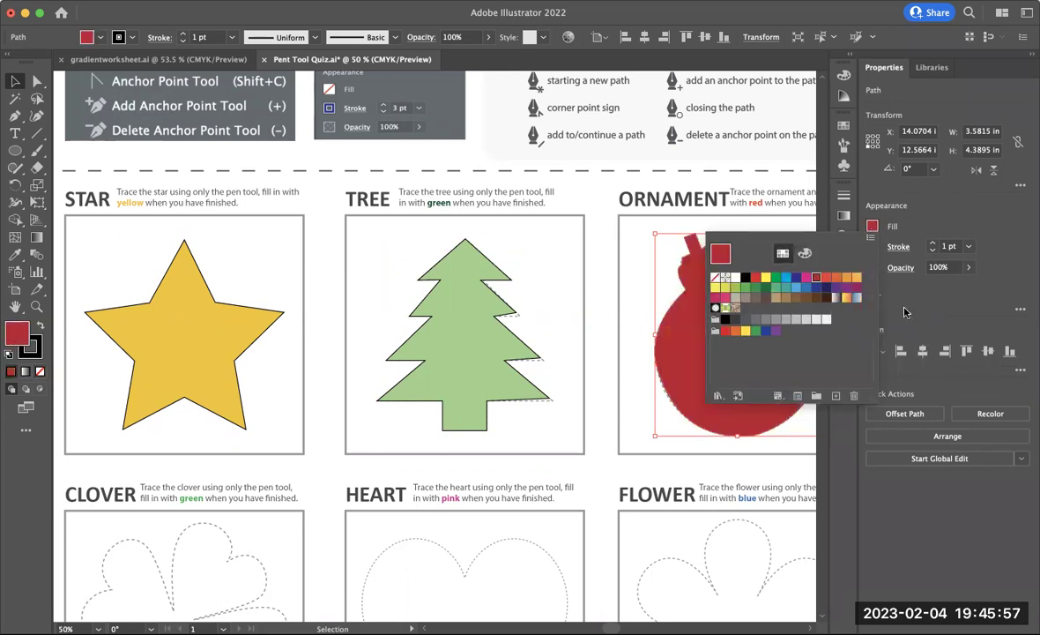
click(873, 227)
scroll(743, 390, down, 2)
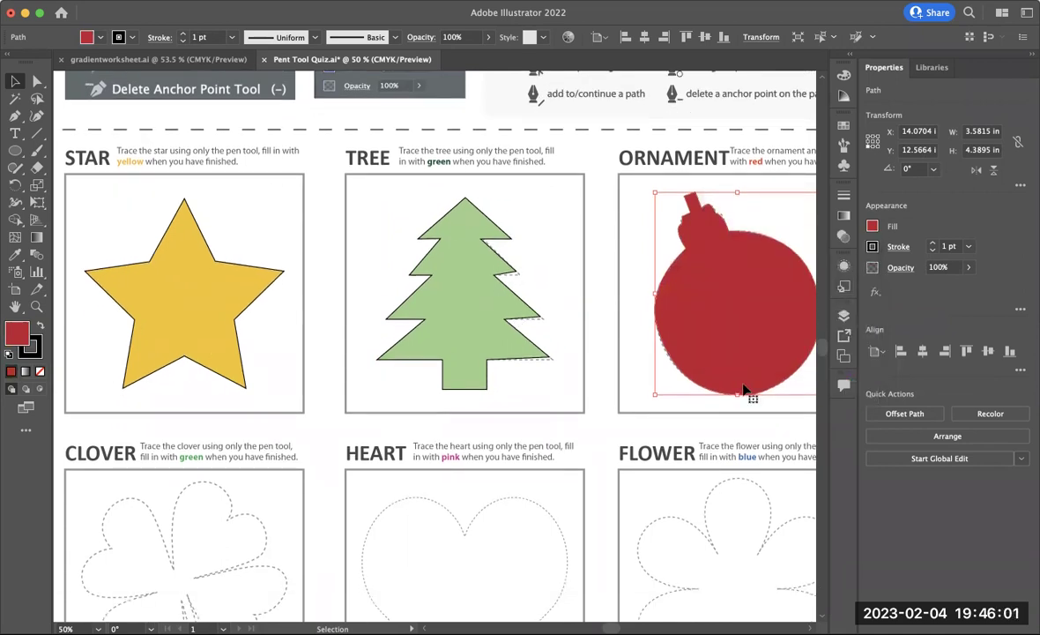
Zoom out to 33.33% and pan so the whole quiz page with star, tree and ornament shows
key(super+minus)
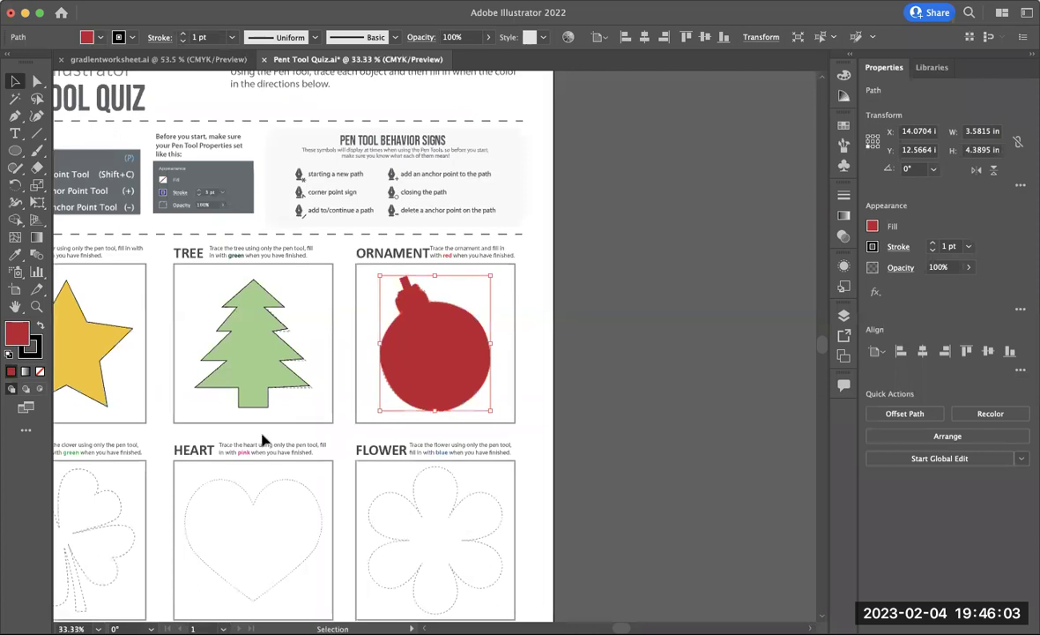
drag(228, 503, 360, 452)
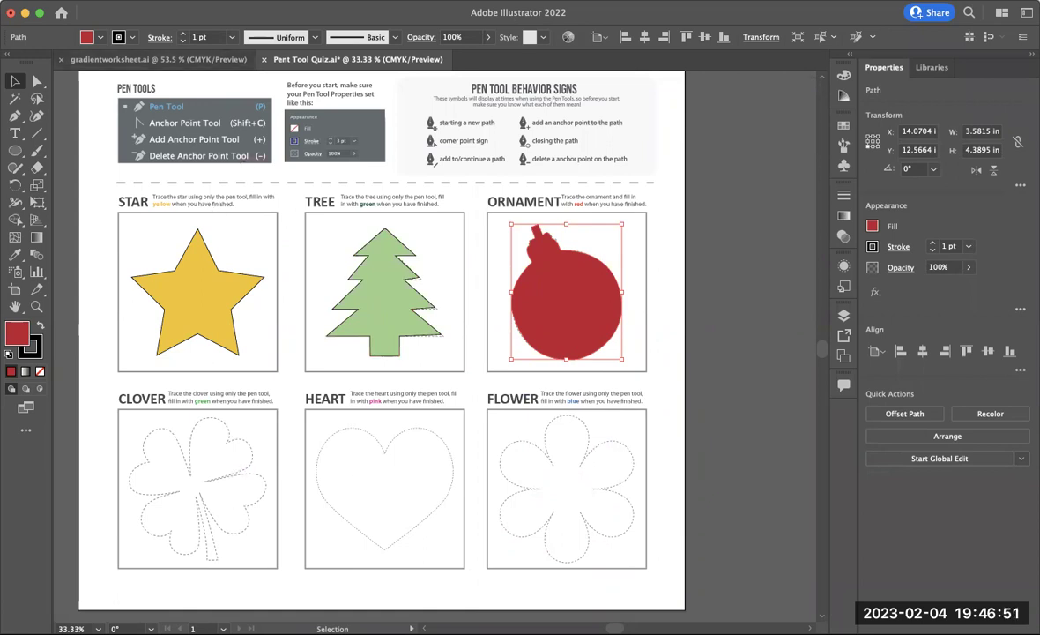
click(141, 128)
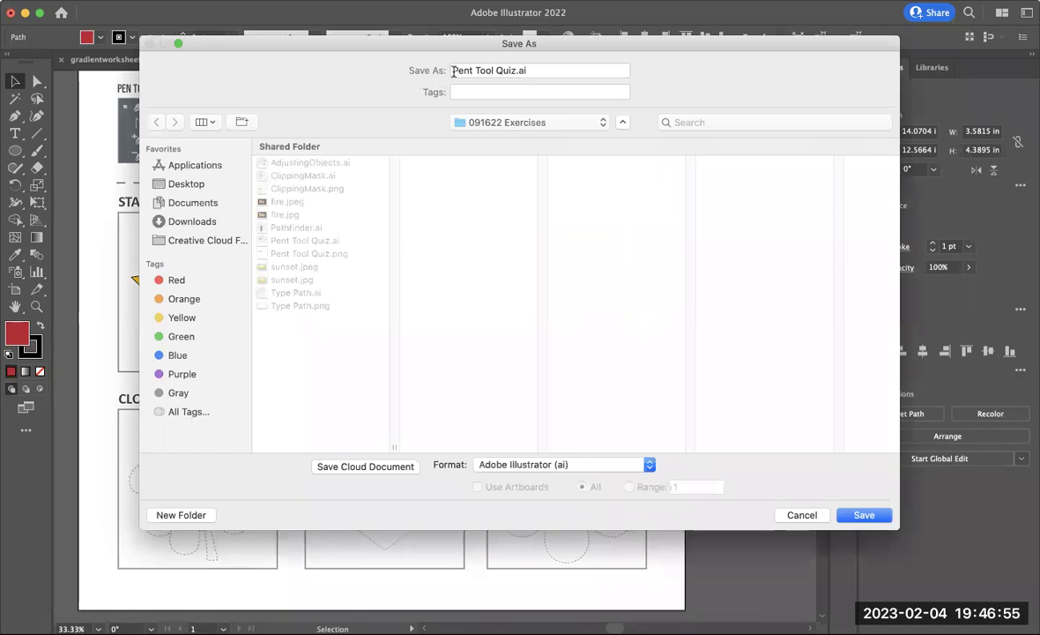
Prefix the file name with the student's last and first name and correct 'Pent' to 'Pen'
click(455, 70)
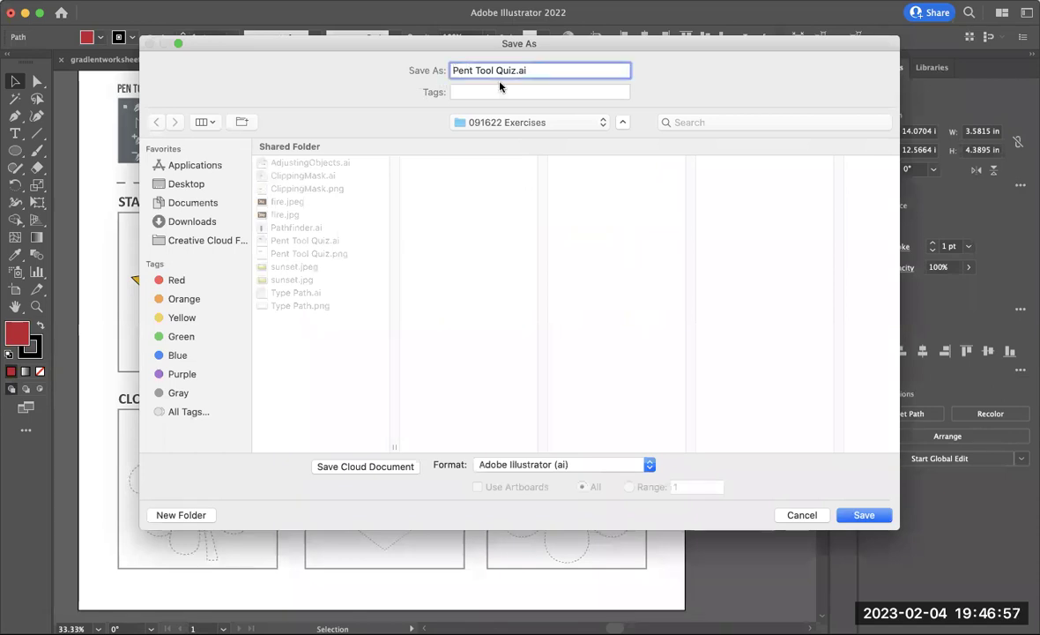
text(Adrien)
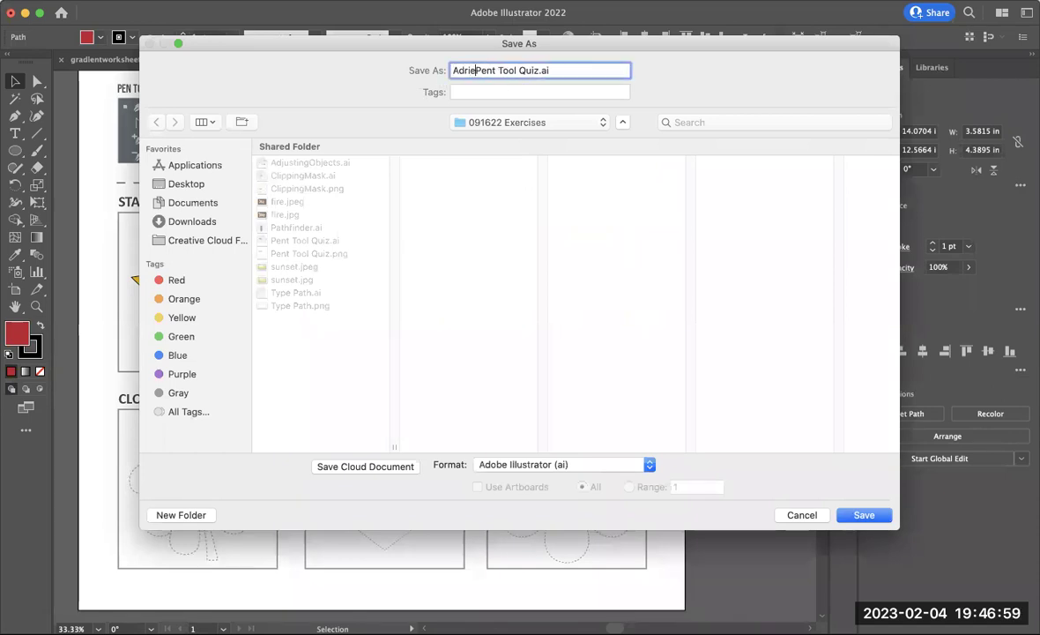
key(BackSpace)
key(BackSpace)
key(BackSpace)
key(BackSpace)
key(BackSpace)
key(BackSpace)
text(L)
key(BackSpace)
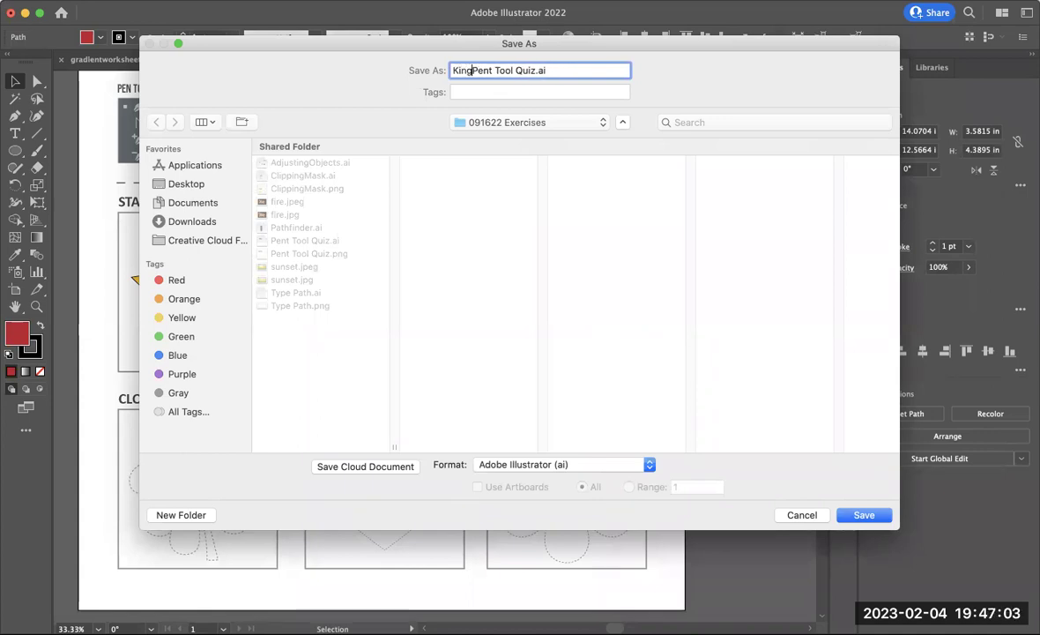
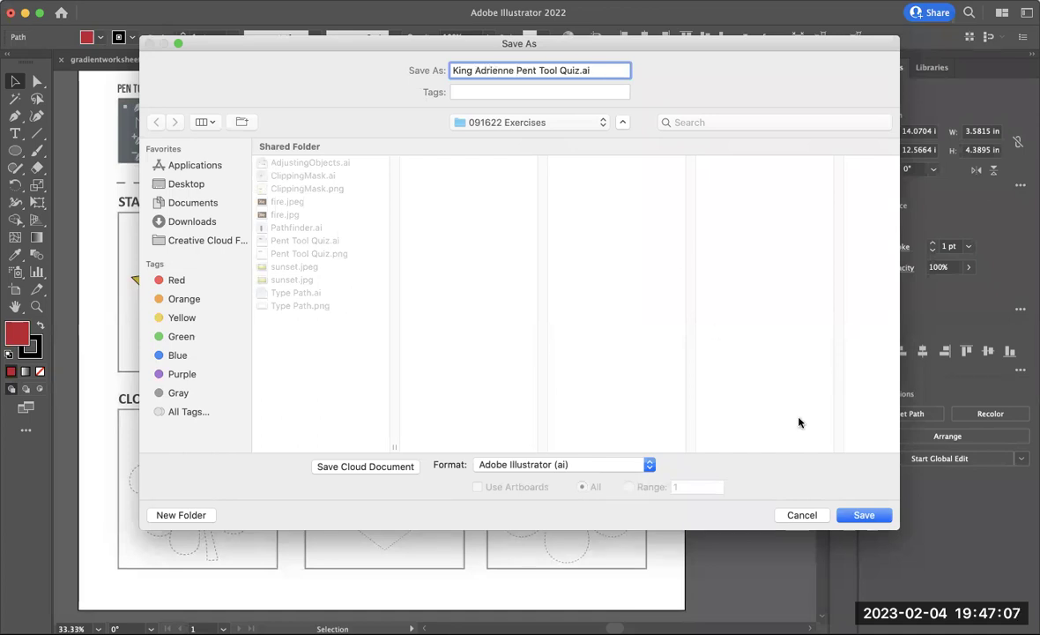
click(535, 71)
key(BackSpace)
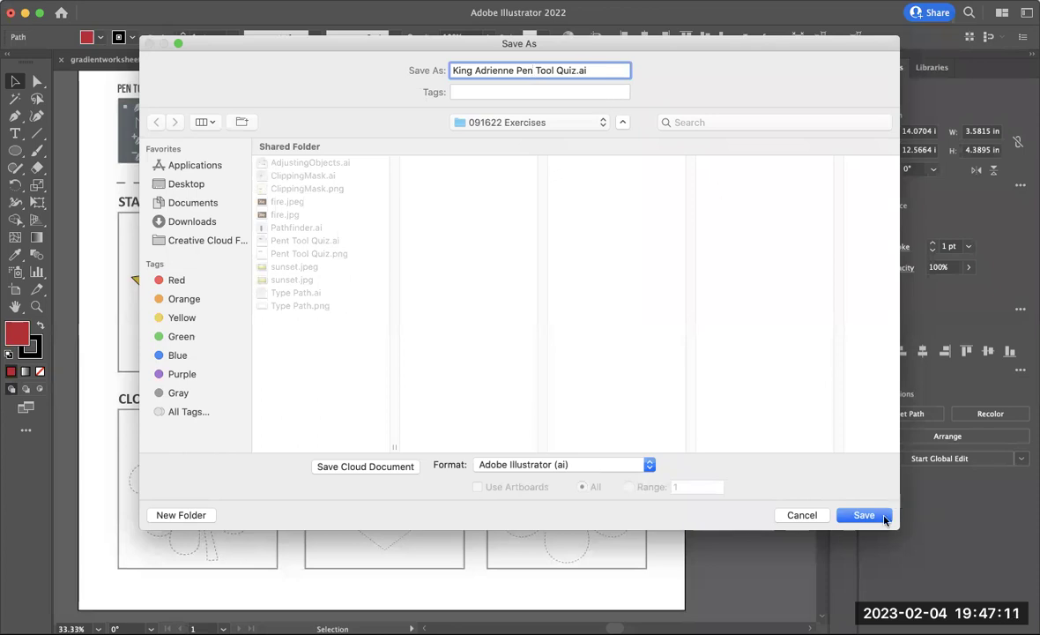
Save the renamed Pen Tool Quiz.ai, accepting the default Illustrator Options
click(868, 515)
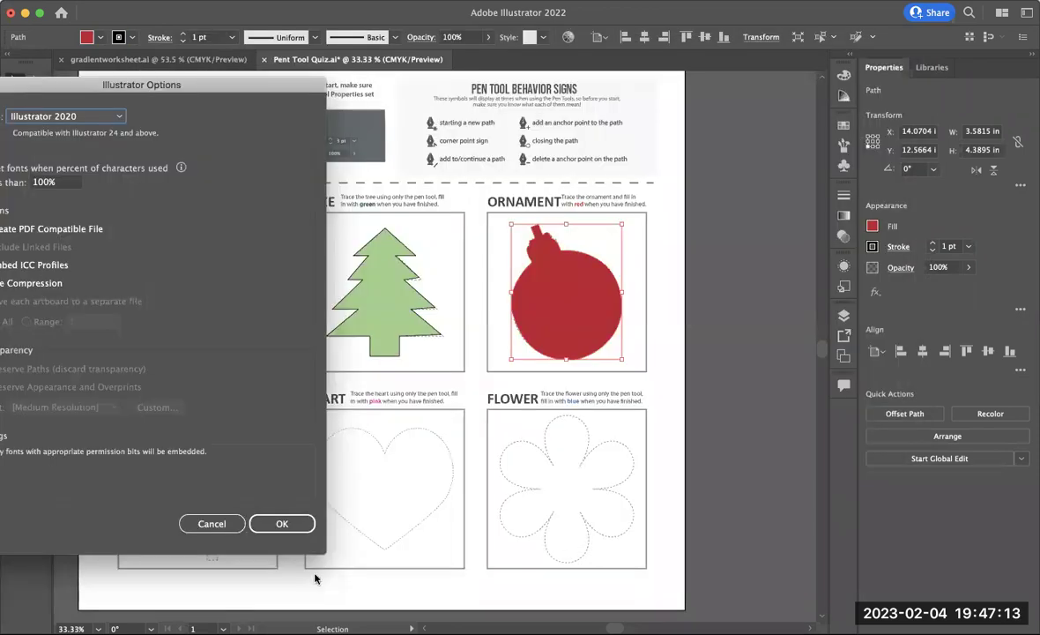
click(282, 523)
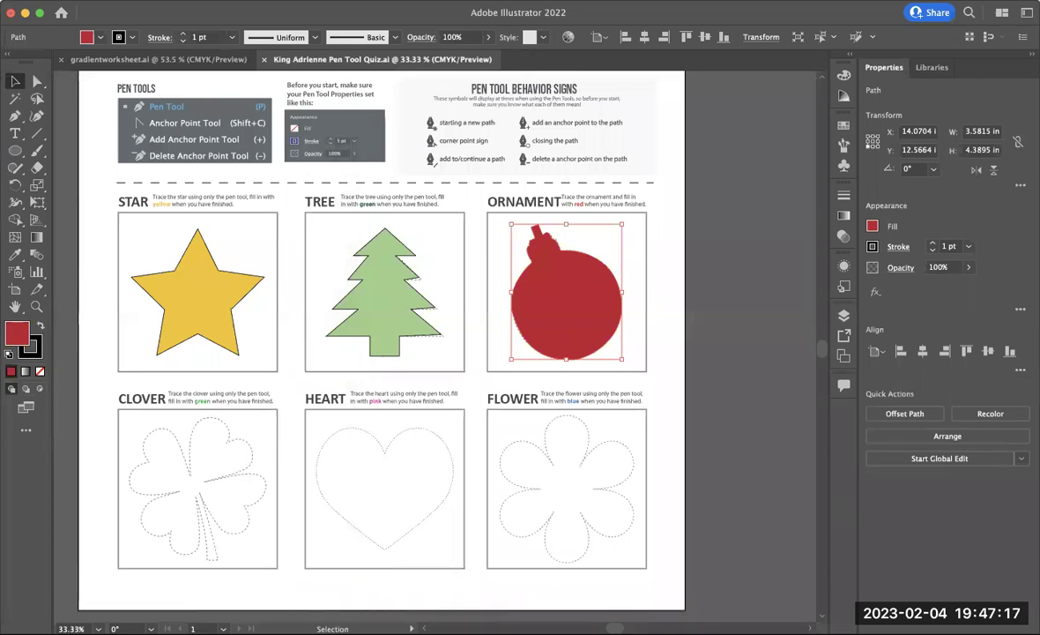
key(super+Tab)
Start a submission for the Pen Tool Quiz assignment in Canvas
scroll(656, 290, up, 3)
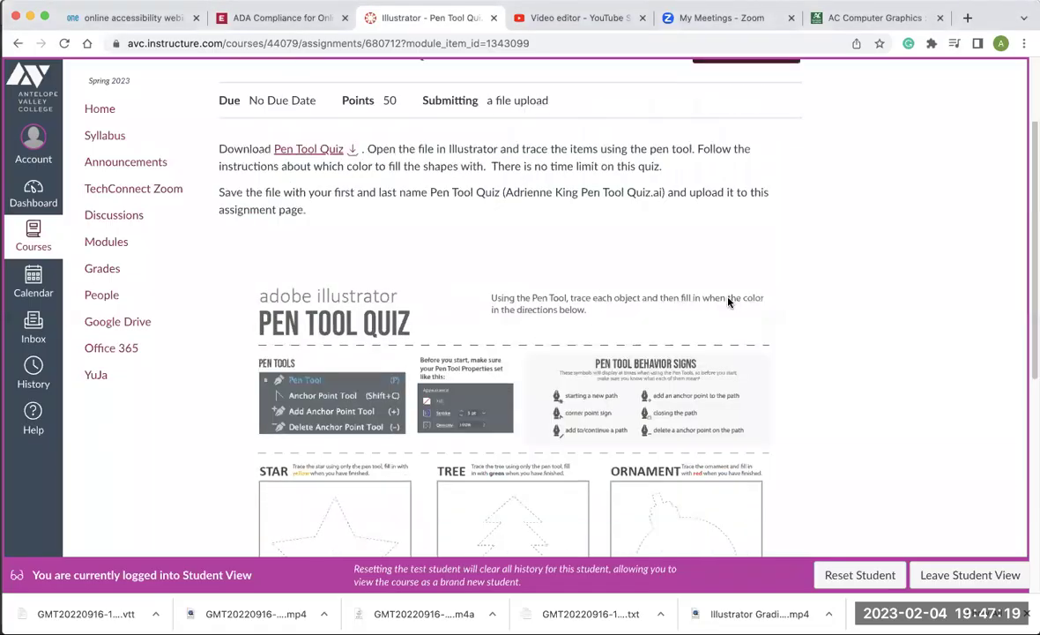
scroll(728, 302, up, 2)
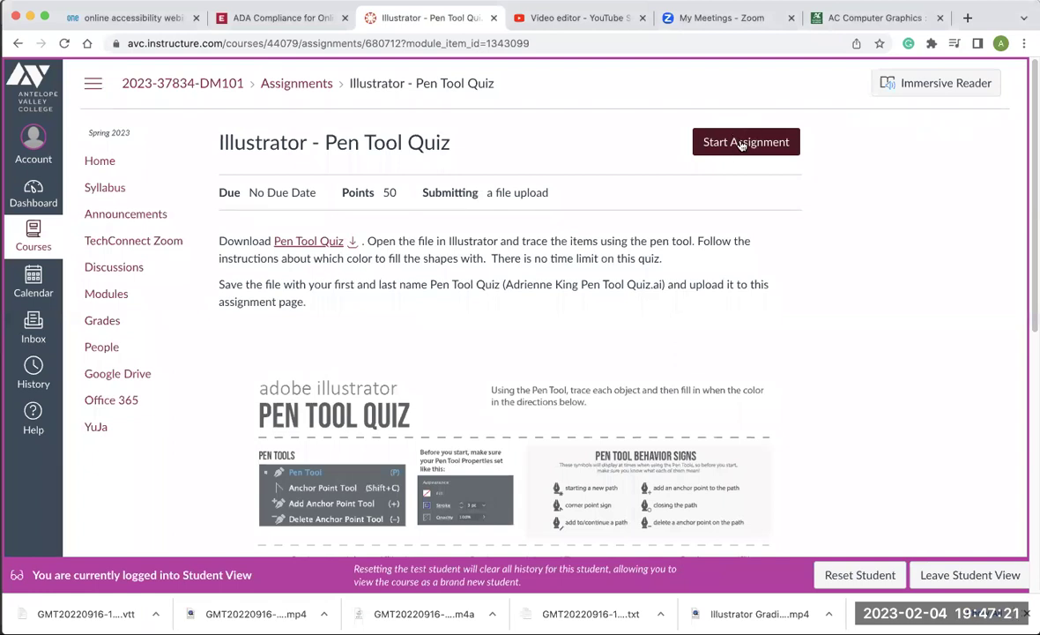
click(742, 143)
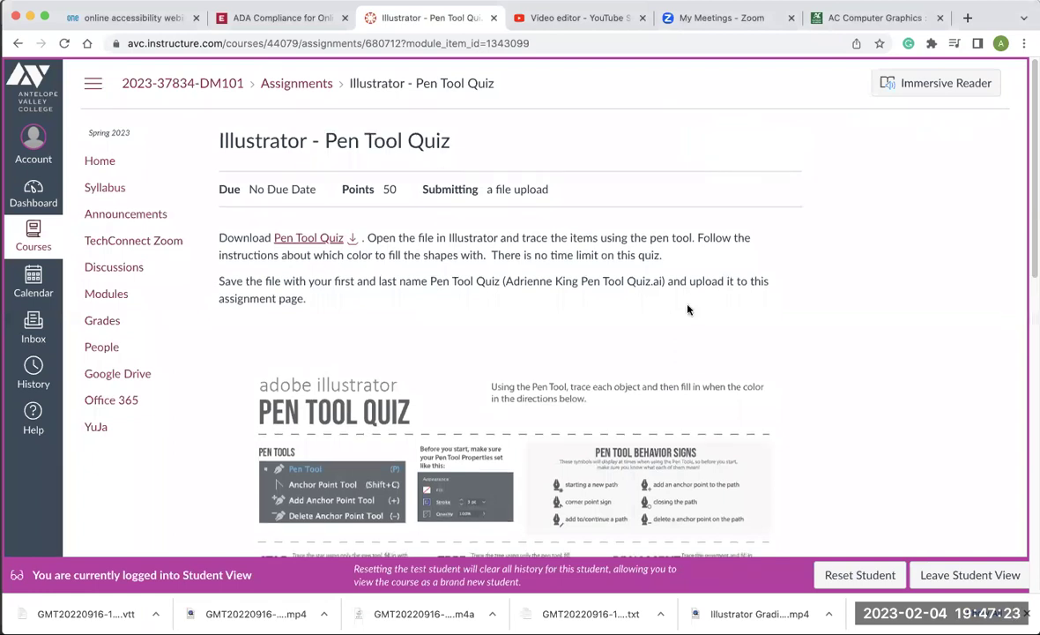
Choose the student's renamed Pen Tool Quiz .ai file in the File Upload field
scroll(651, 318, down, 10)
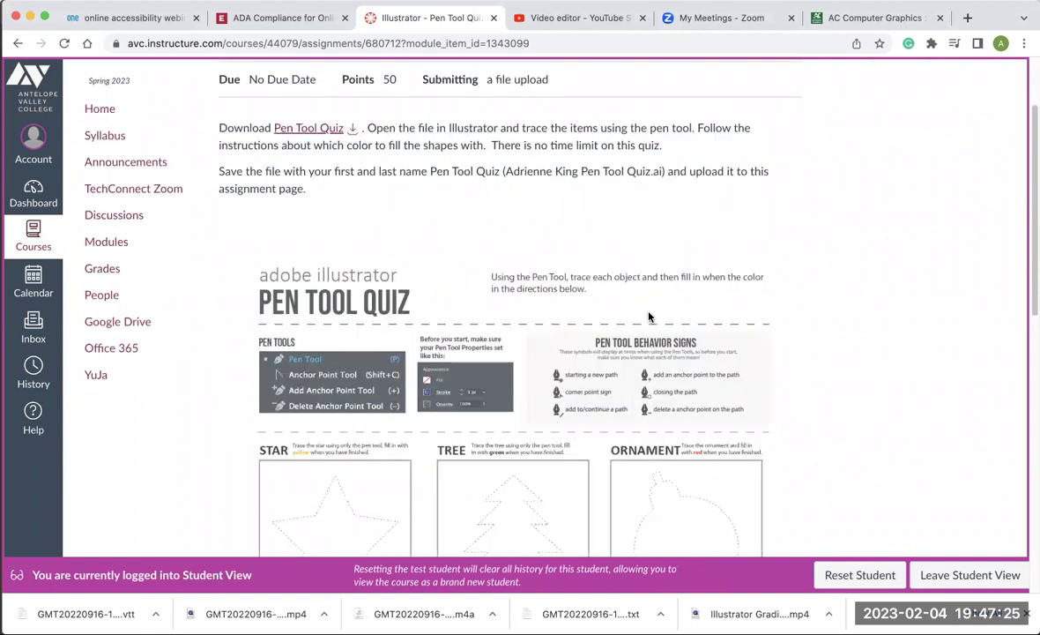
click(300, 300)
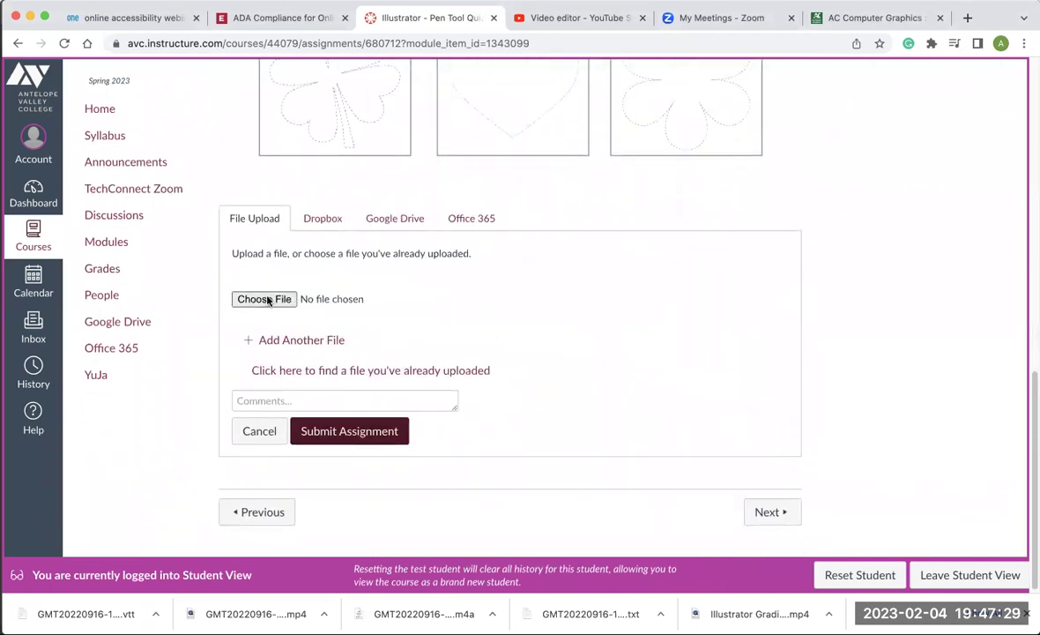
click(267, 300)
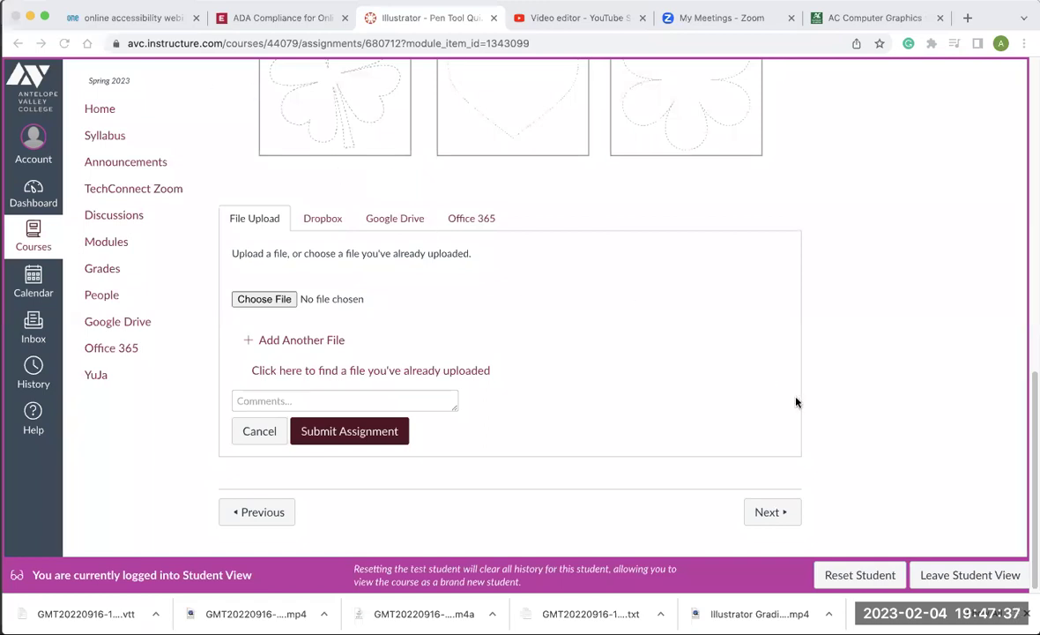
key(Return)
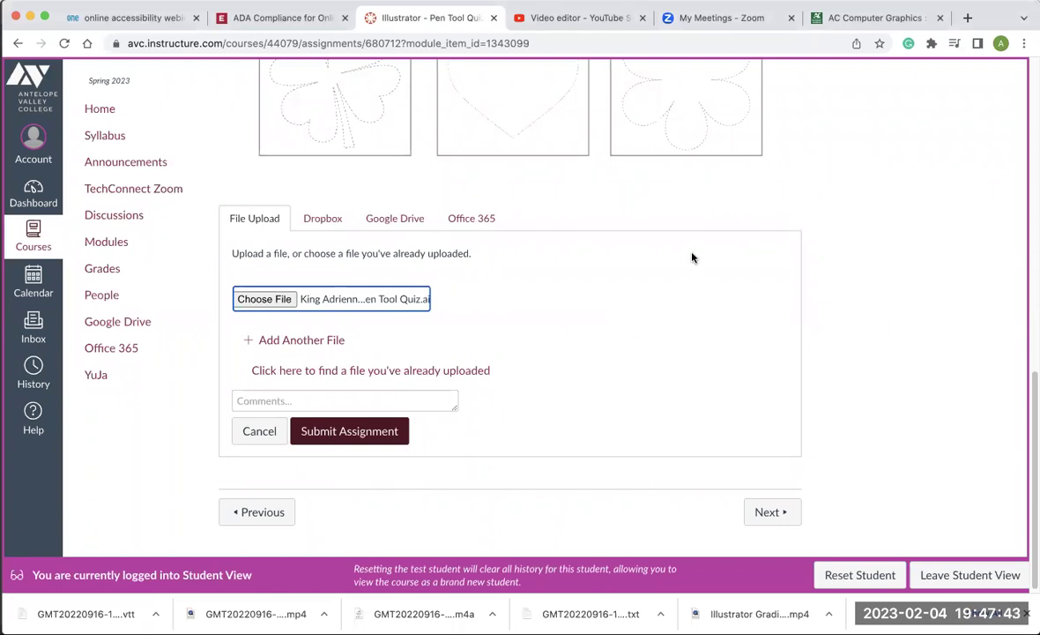
scroll(755, 258, up, 5)
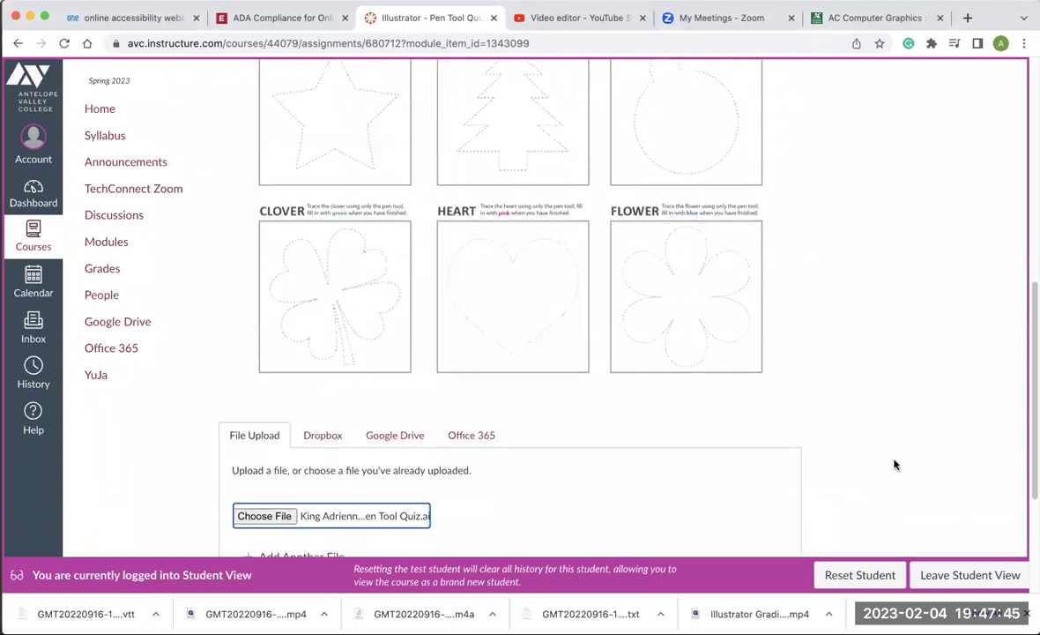
scroll(894, 464, up, 10)
scroll(884, 441, down, 10)
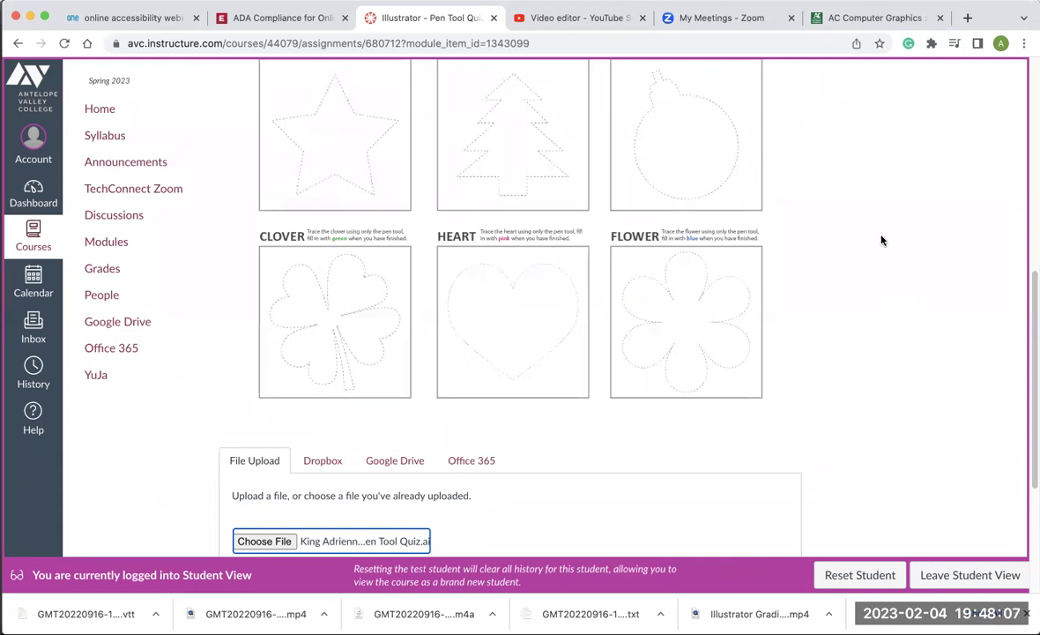
scroll(881, 240, up, 5)
scroll(880, 240, up, 3)
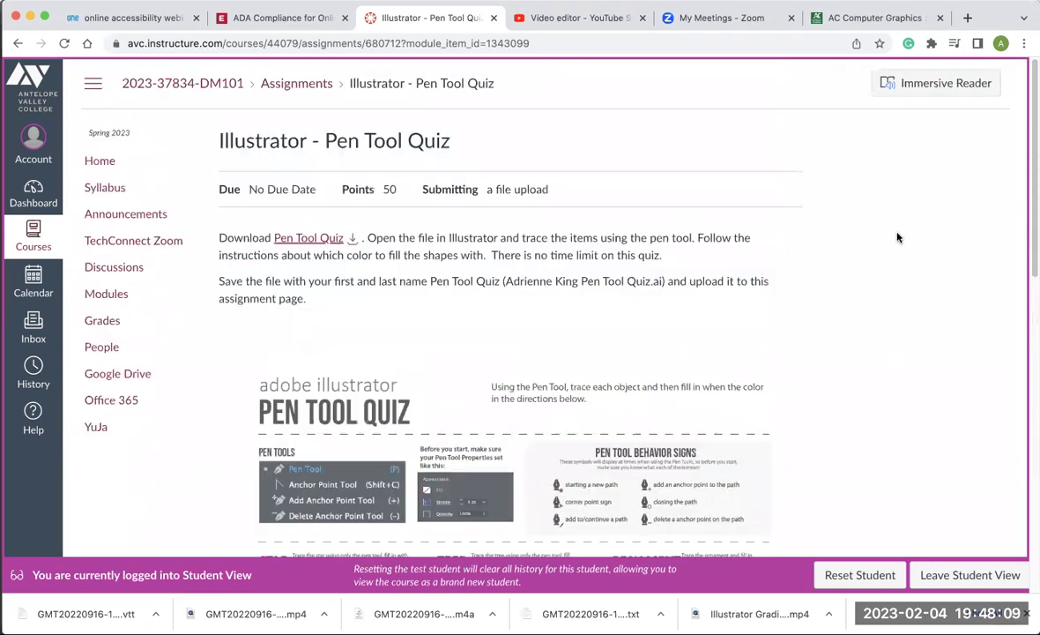
Go to the course Modules page, confirming Leave in the 'Leave site?' dialog
click(113, 296)
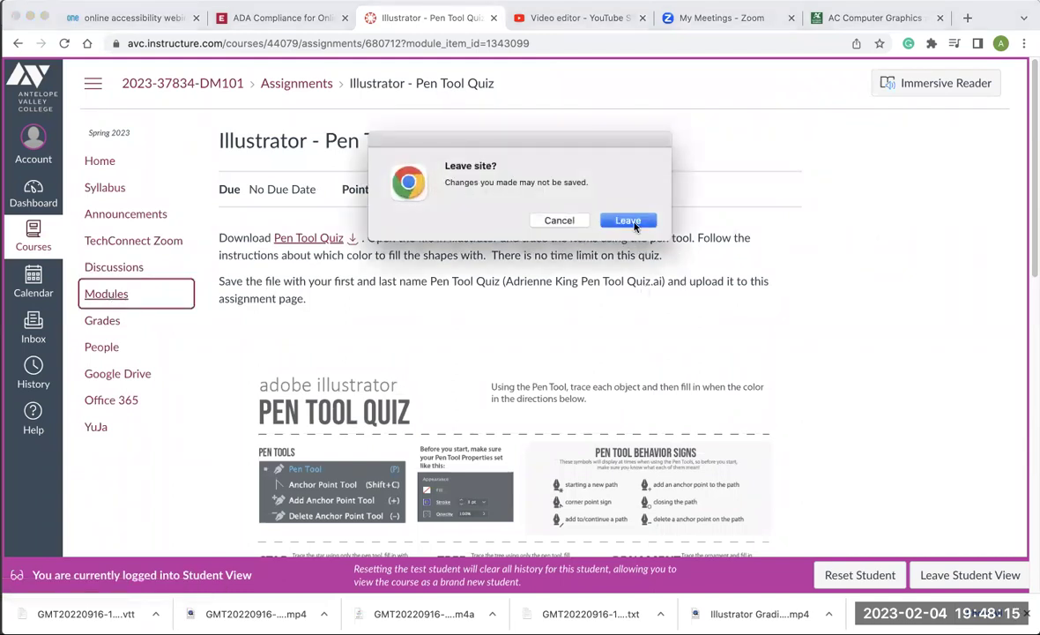
click(631, 221)
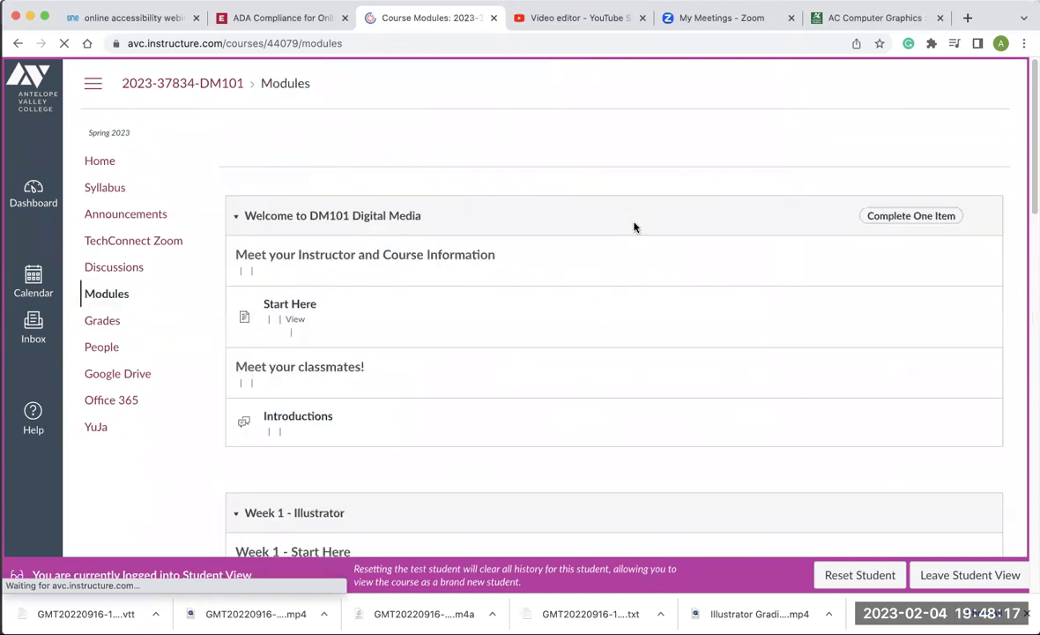
scroll(634, 228, down, 3)
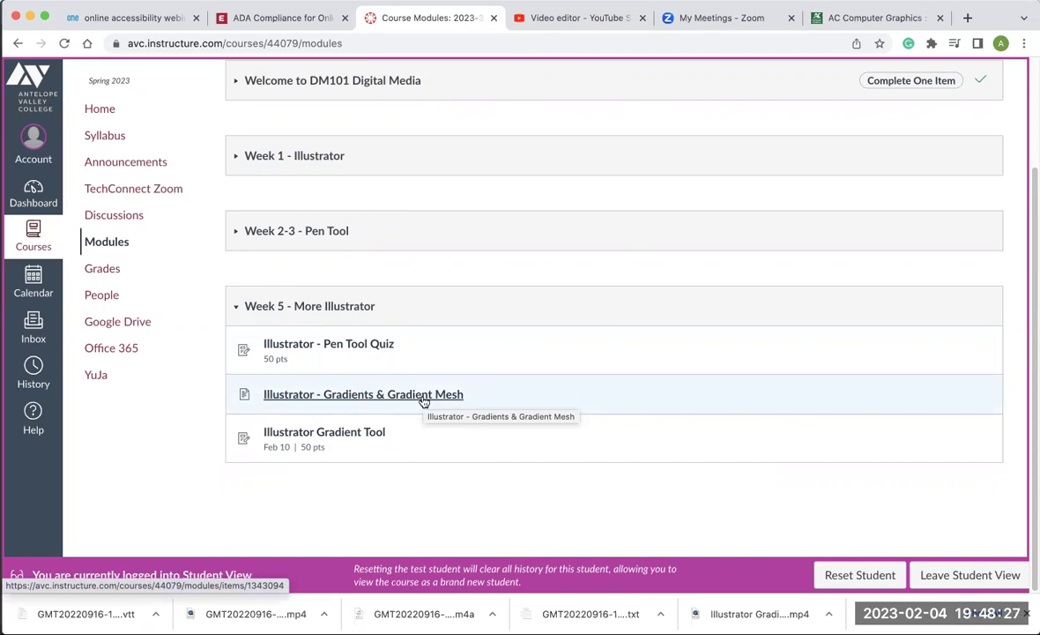
Open the 'Illustrator - Gradients & Gradient Mesh' item under Week 5 - More Illustrator
click(424, 399)
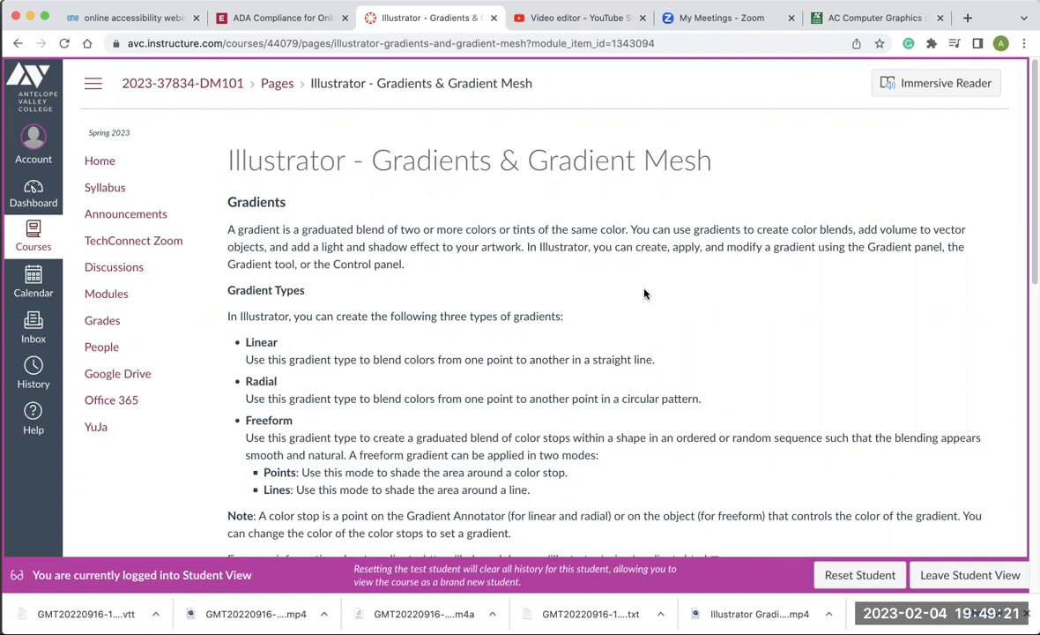
scroll(528, 332, down, 2)
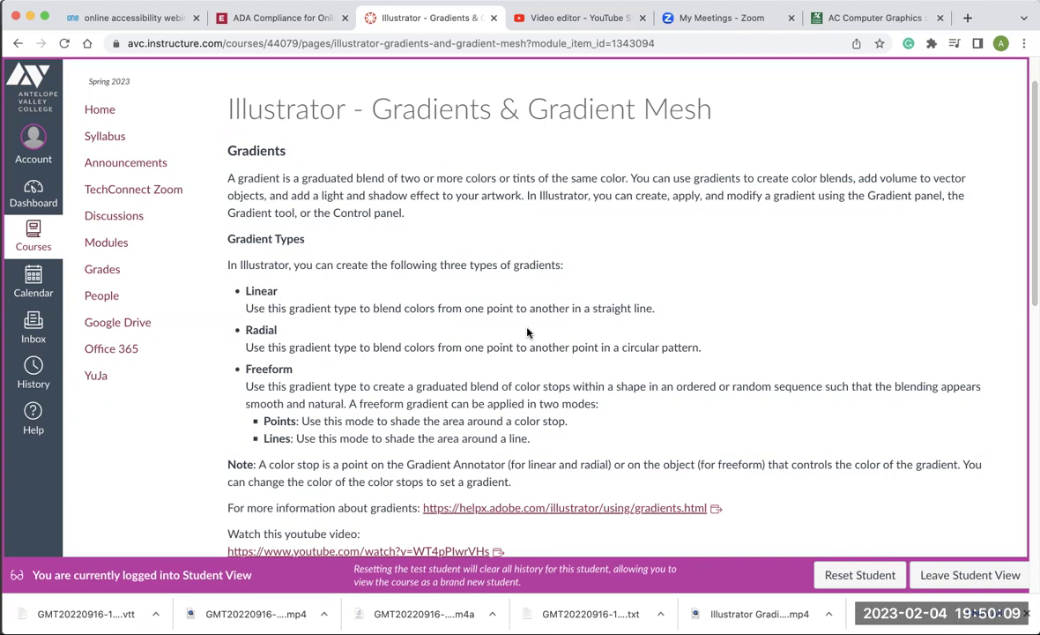
scroll(415, 427, down, 3)
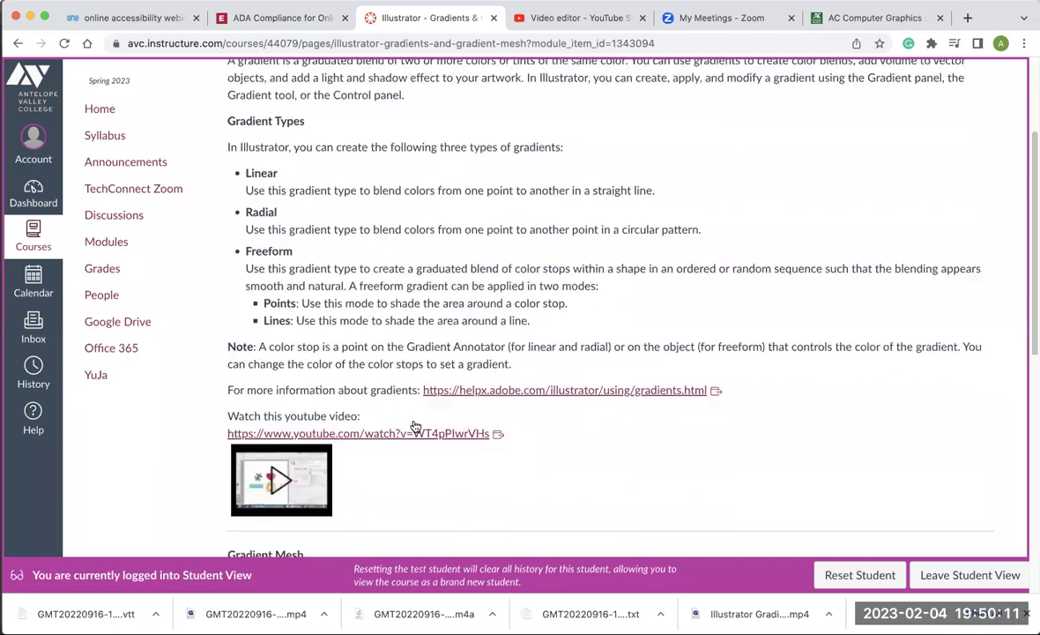
scroll(416, 427, down, 2)
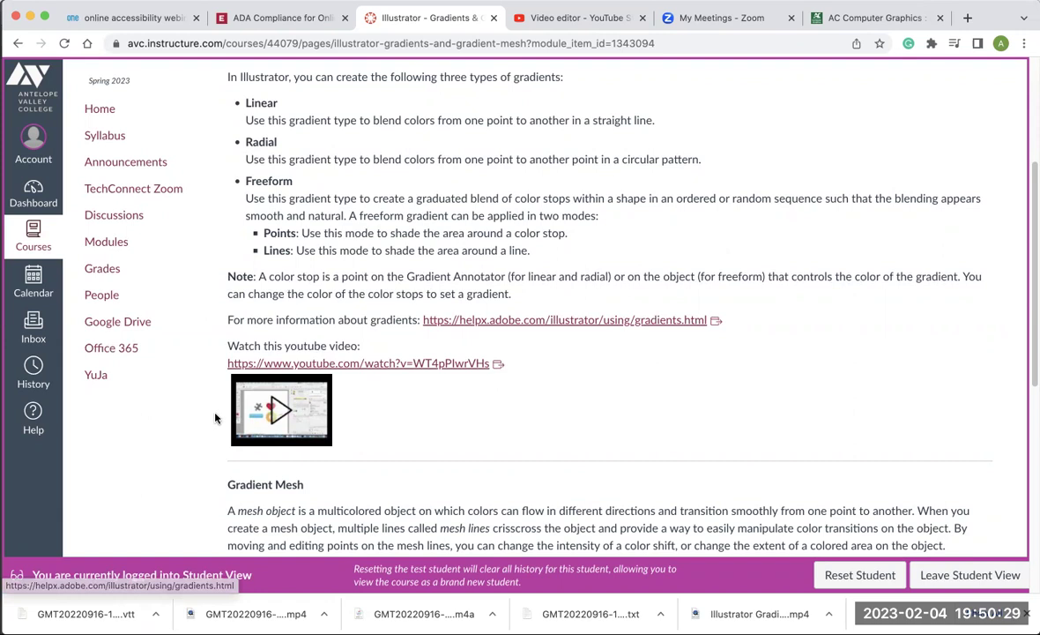
Open the helpx.adobe.com Create gradients article and read through its Gradient Annotator and linear gradient sections
click(554, 321)
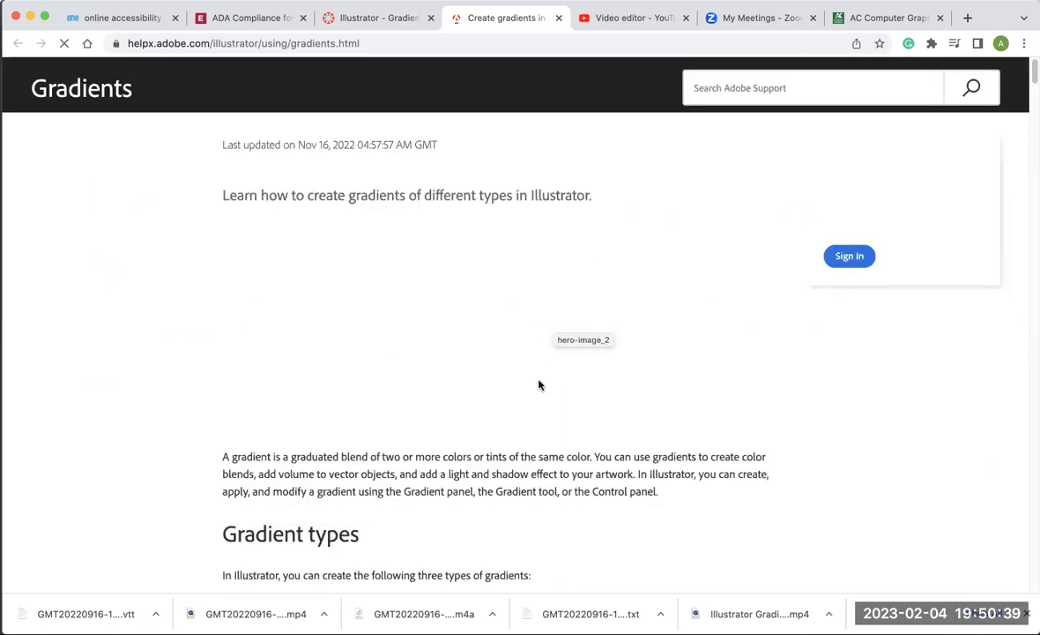
scroll(539, 384, down, 5)
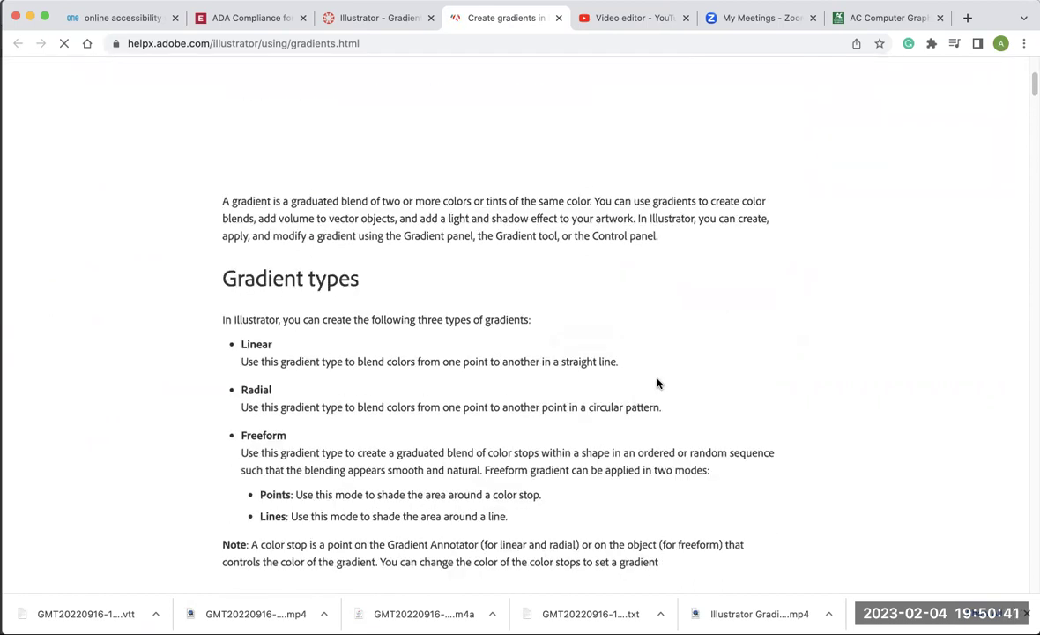
scroll(697, 388, down, 4)
scroll(634, 372, down, 8)
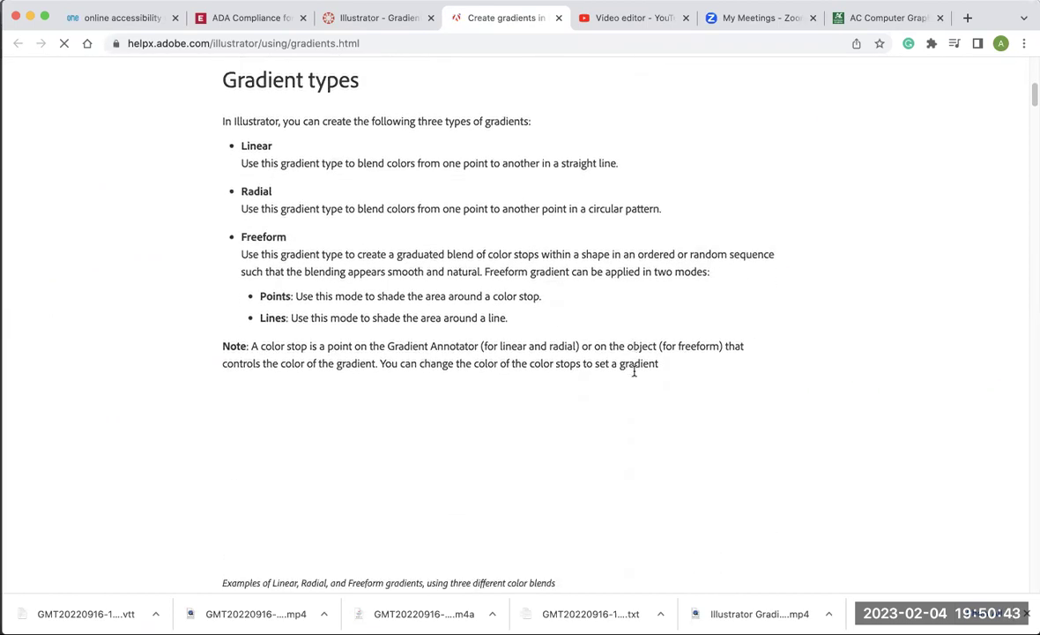
scroll(634, 374, down, 3)
scroll(632, 369, up, 5)
scroll(632, 370, down, 8)
scroll(634, 371, down, 1)
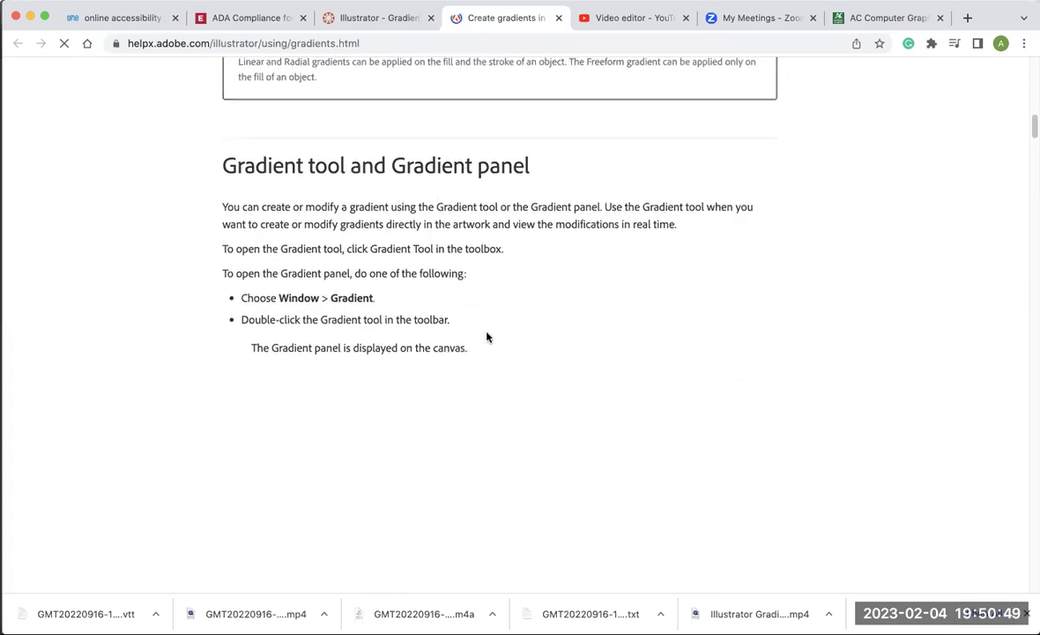
scroll(487, 336, down, 8)
scroll(528, 355, down, 3)
scroll(511, 388, up, 10)
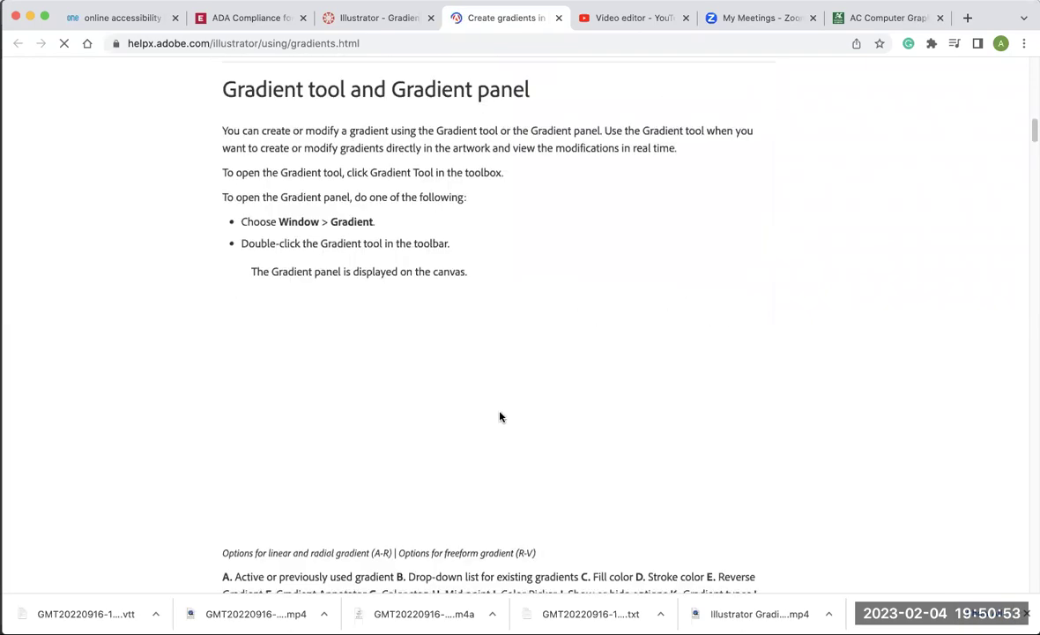
scroll(500, 417, down, 4)
scroll(459, 374, down, 7)
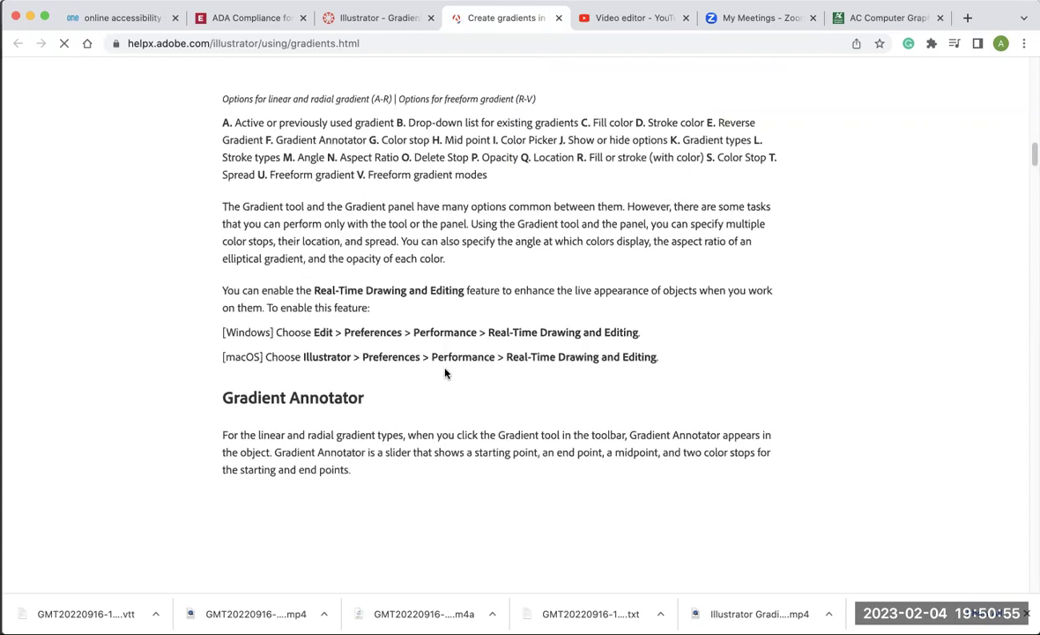
scroll(482, 352, down, 3)
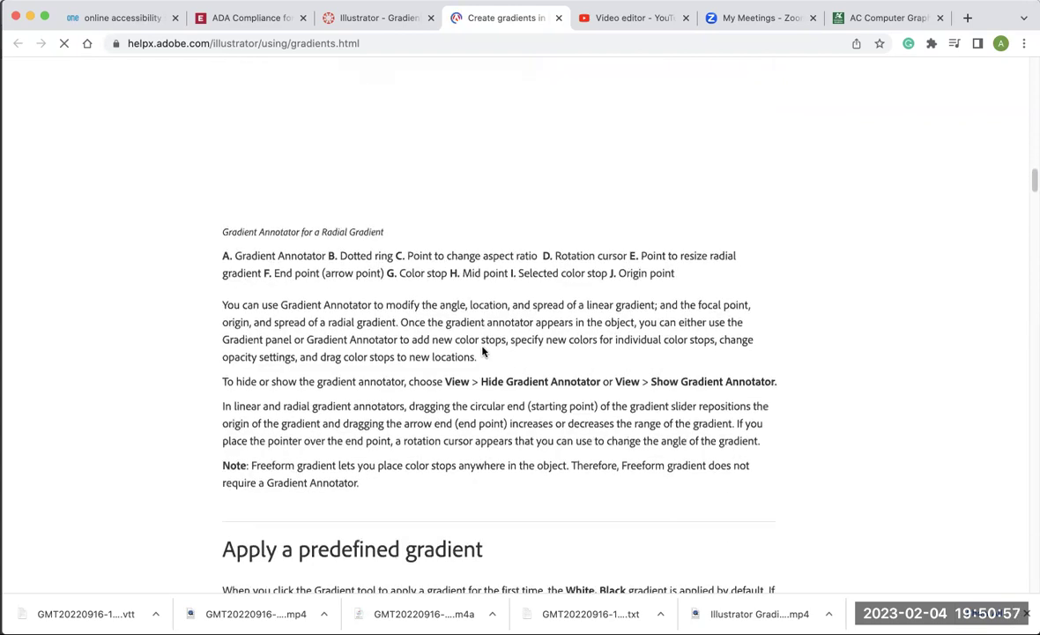
scroll(482, 352, down, 6)
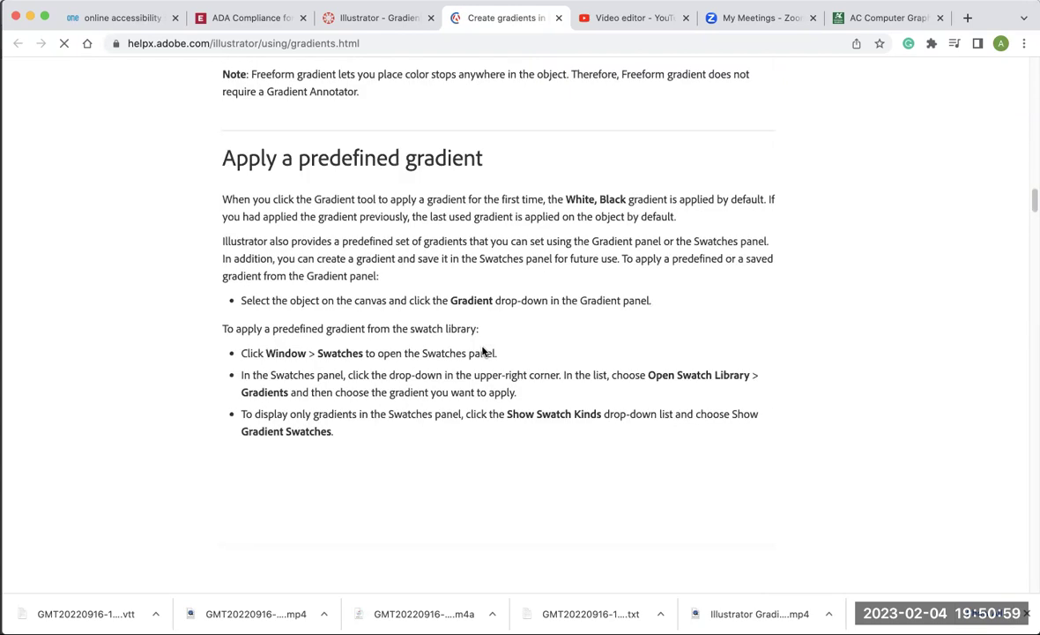
scroll(482, 352, down, 2)
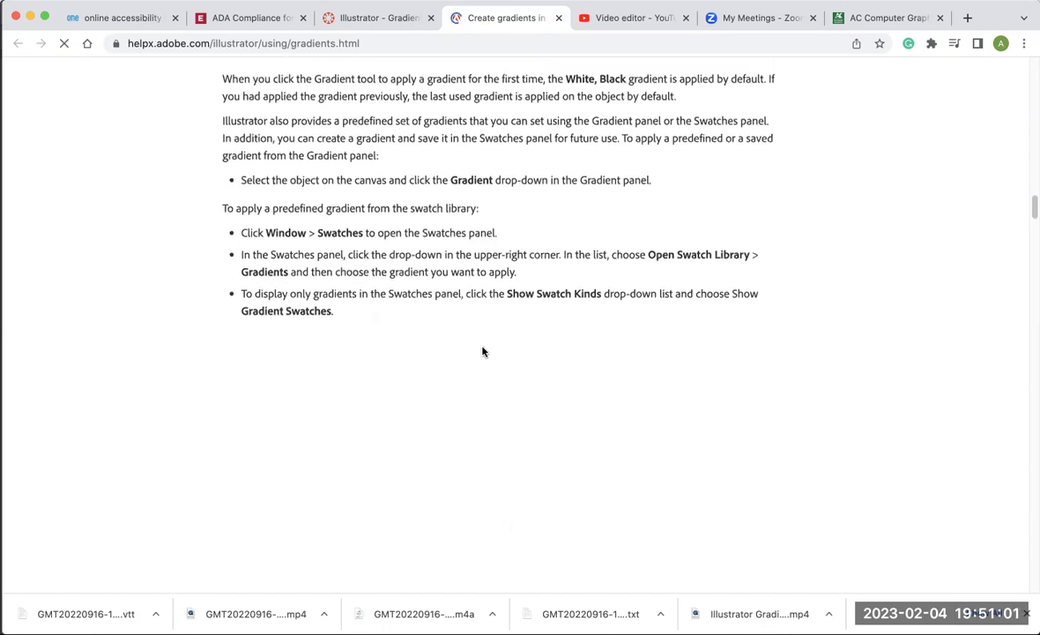
scroll(483, 351, up, 2)
scroll(482, 352, down, 12)
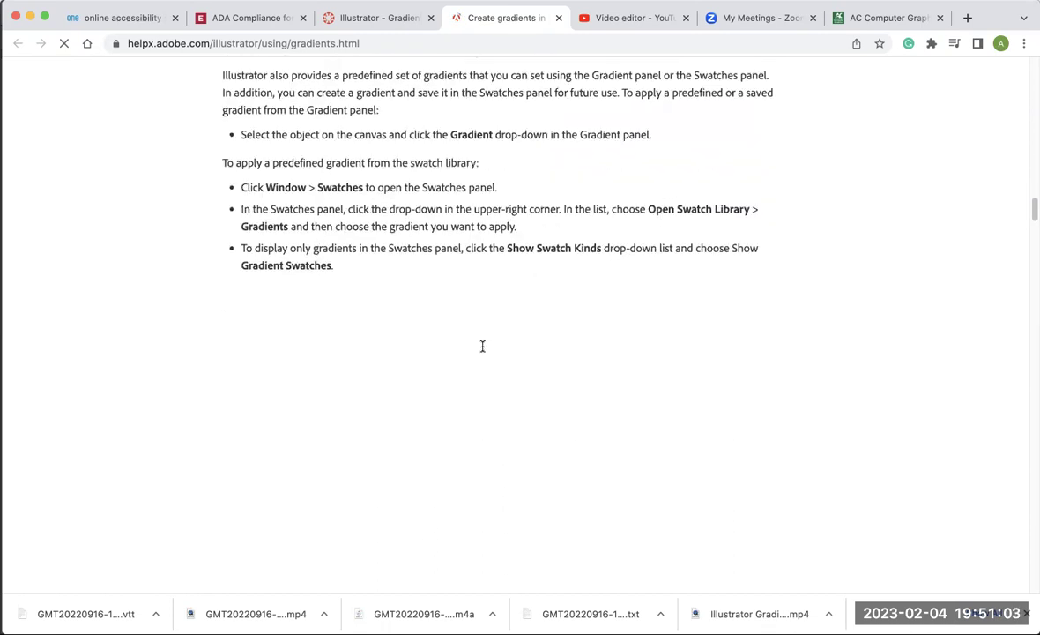
scroll(482, 352, down, 3)
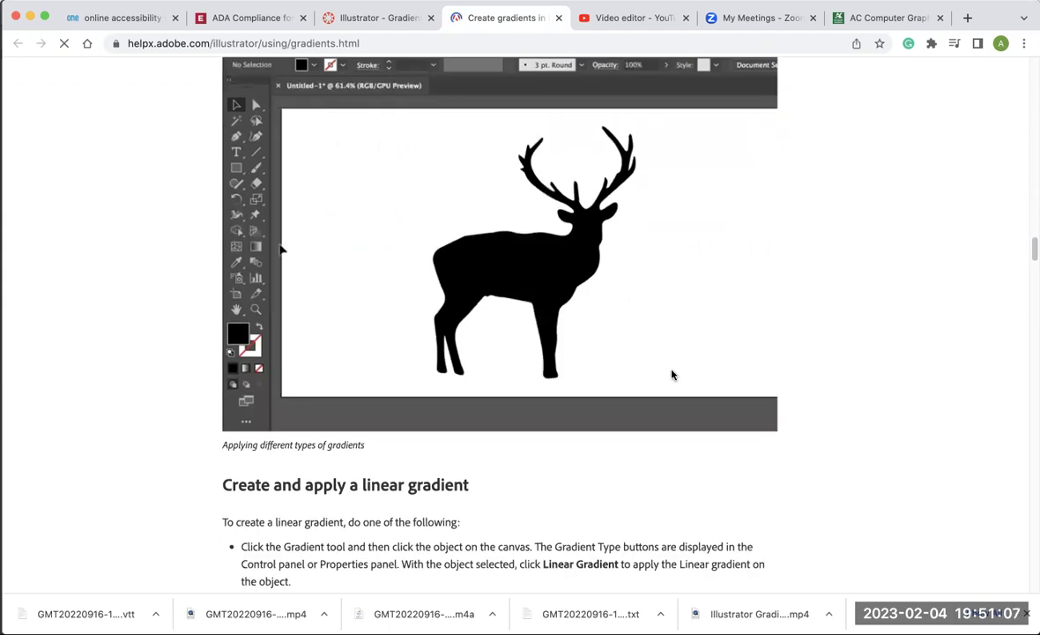
scroll(846, 413, up, 1)
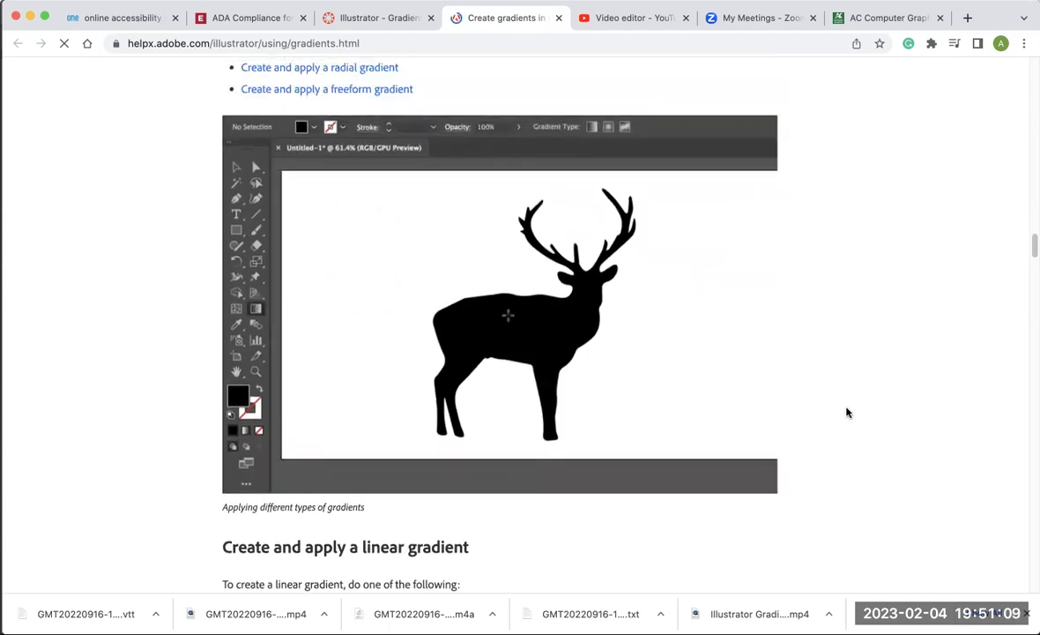
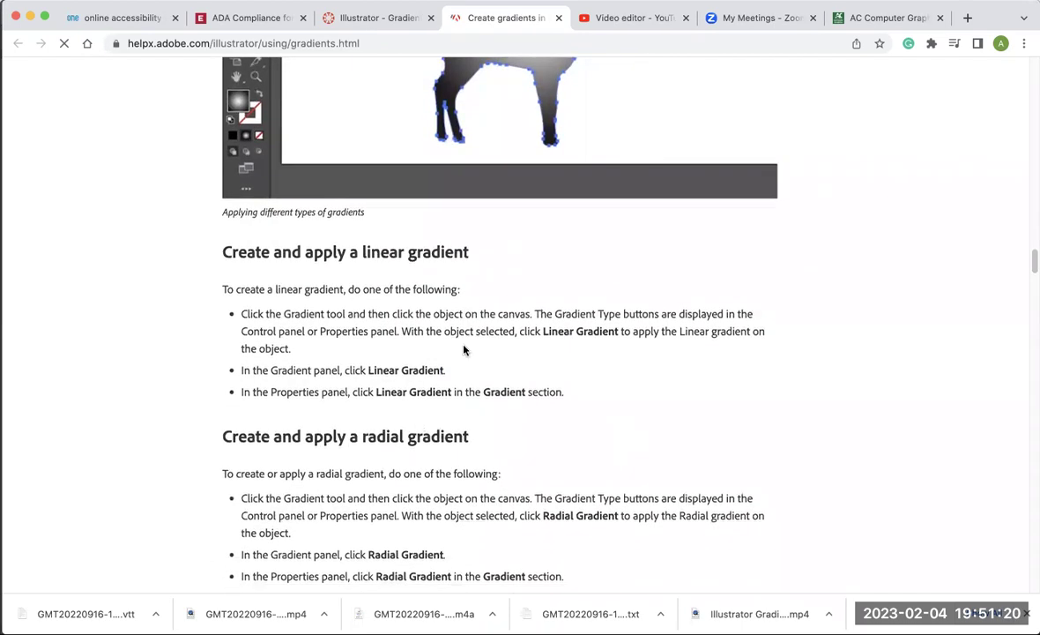
scroll(494, 350, down, 3)
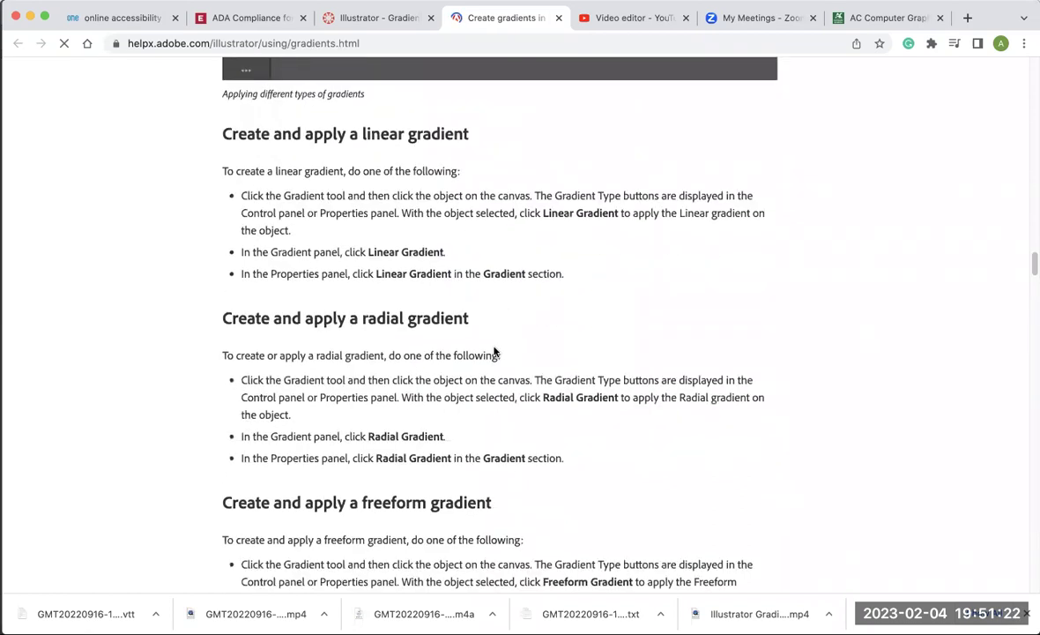
scroll(488, 362, down, 6)
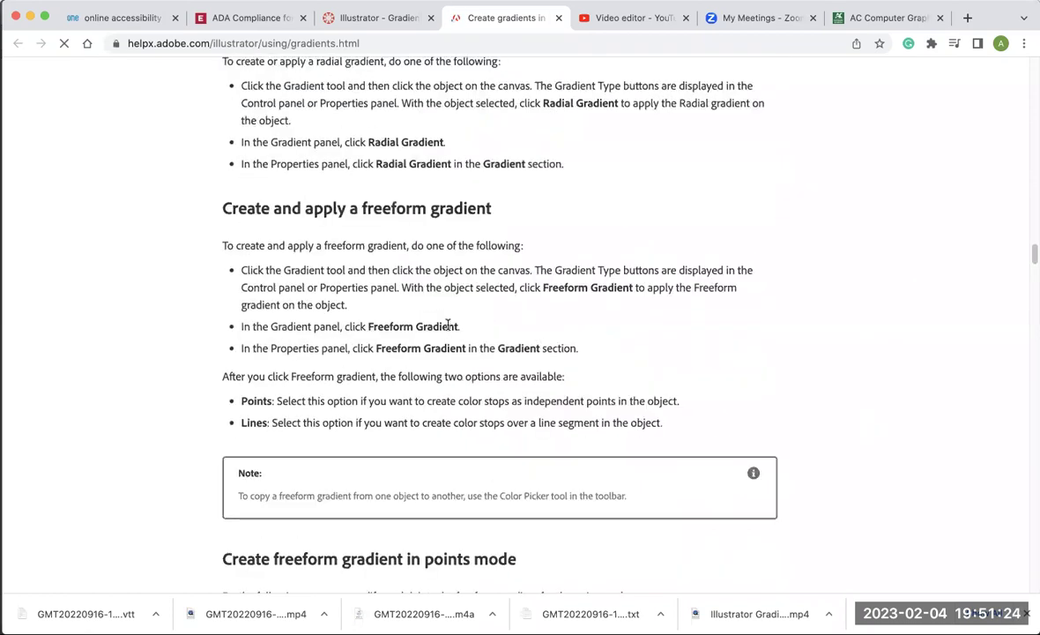
scroll(448, 326, down, 6)
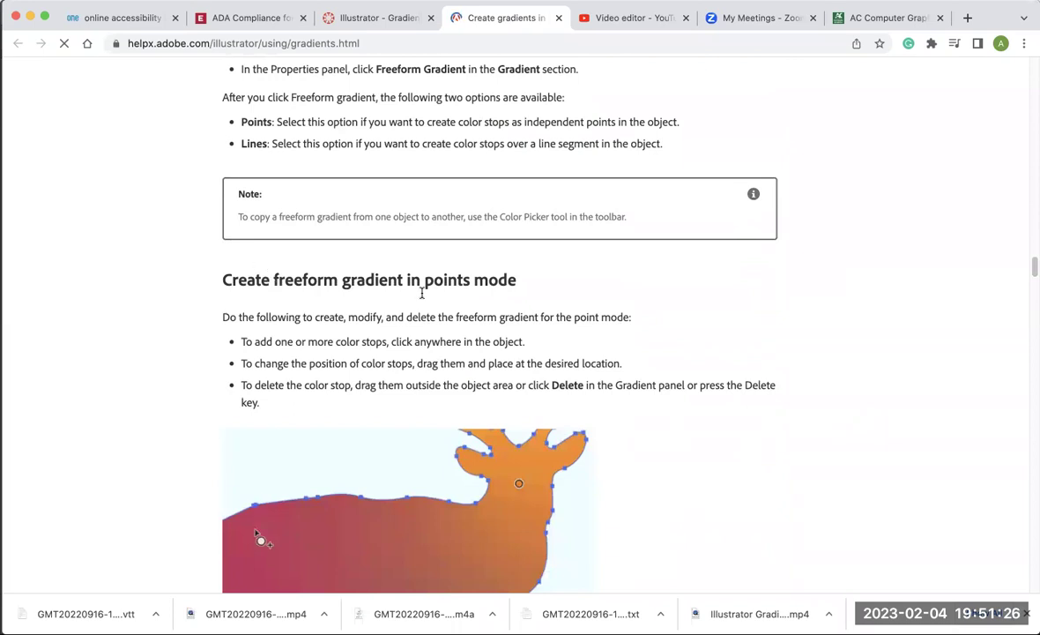
scroll(515, 411, down, 1)
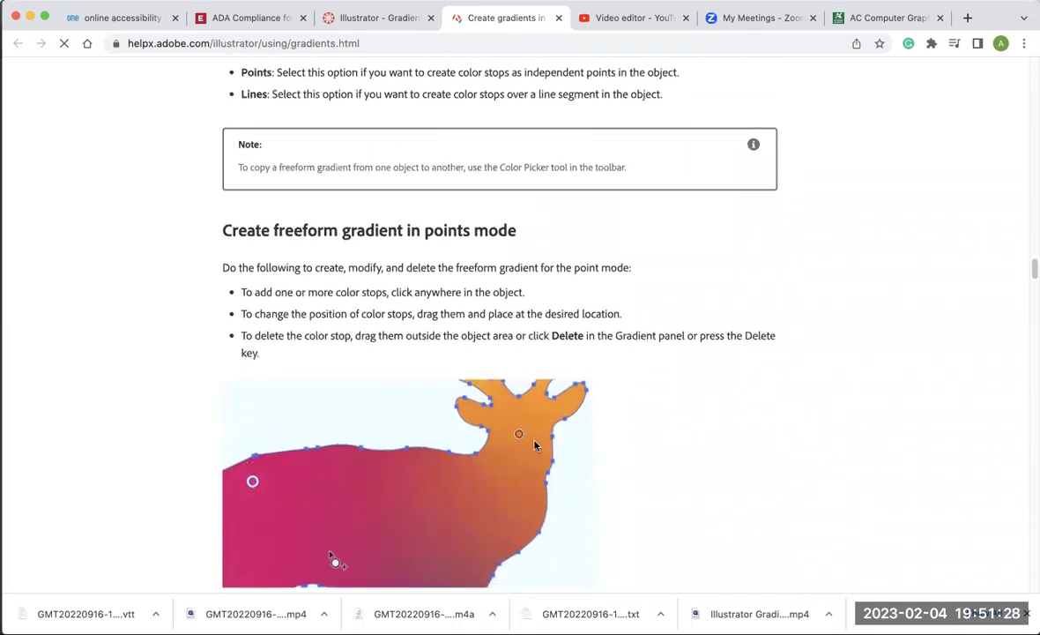
scroll(491, 400, down, 1)
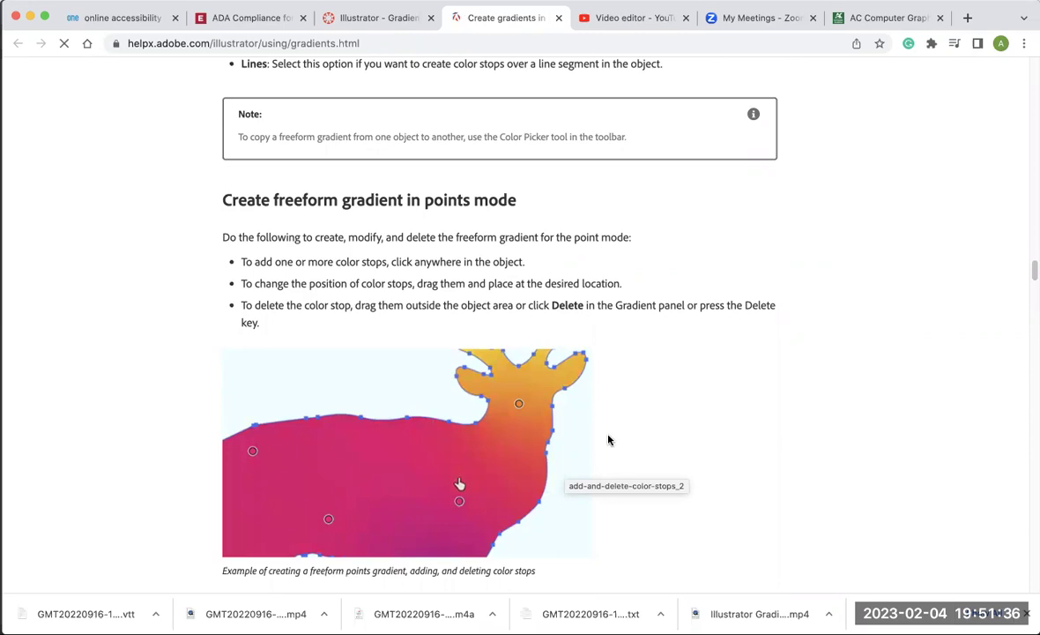
scroll(608, 439, down, 5)
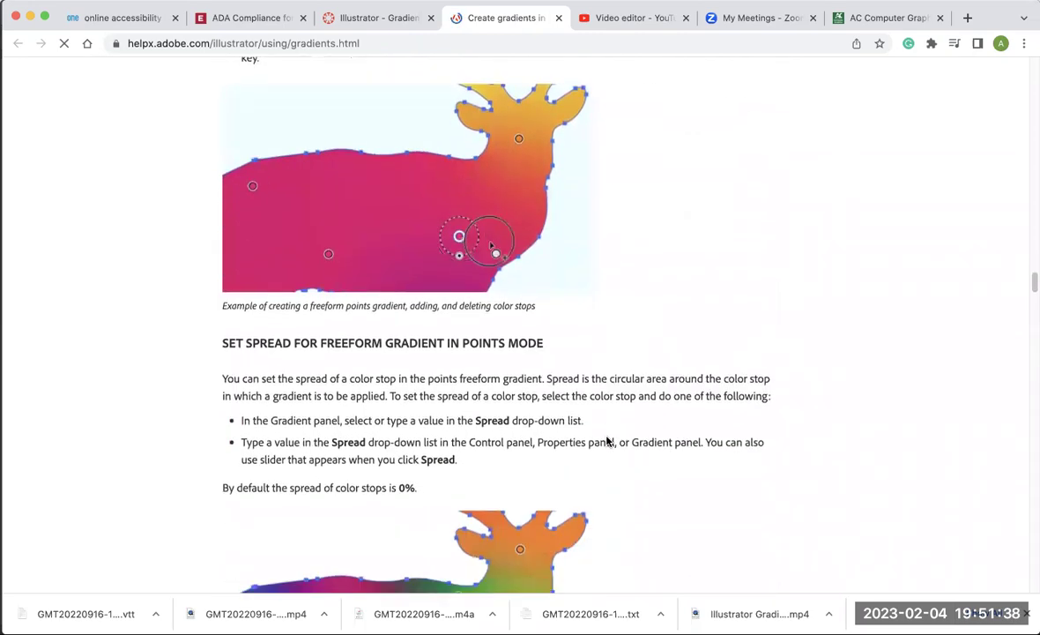
scroll(607, 441, down, 13)
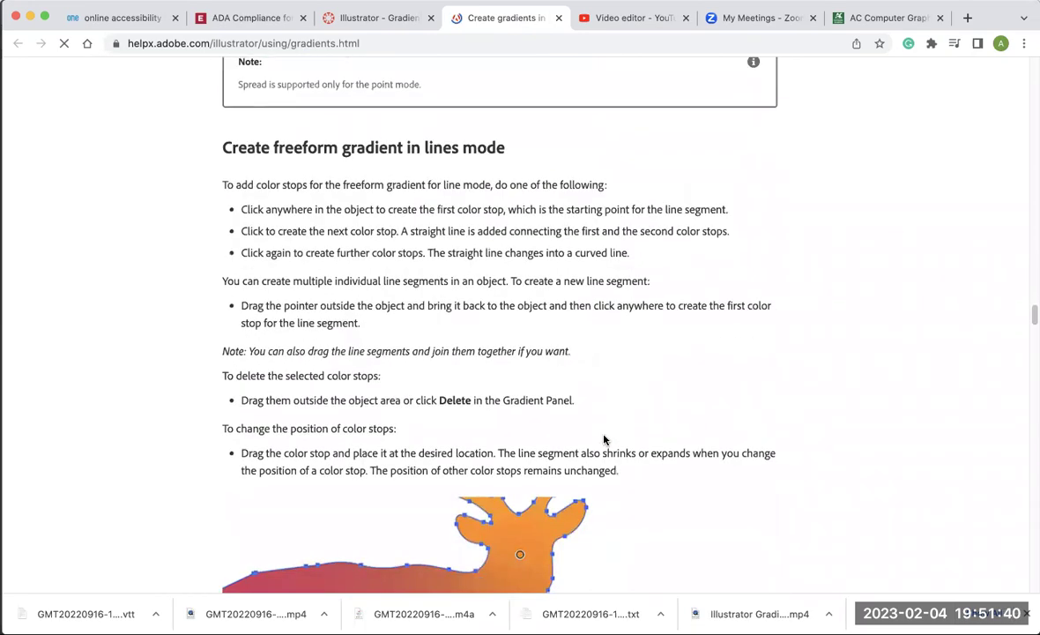
scroll(603, 439, down, 14)
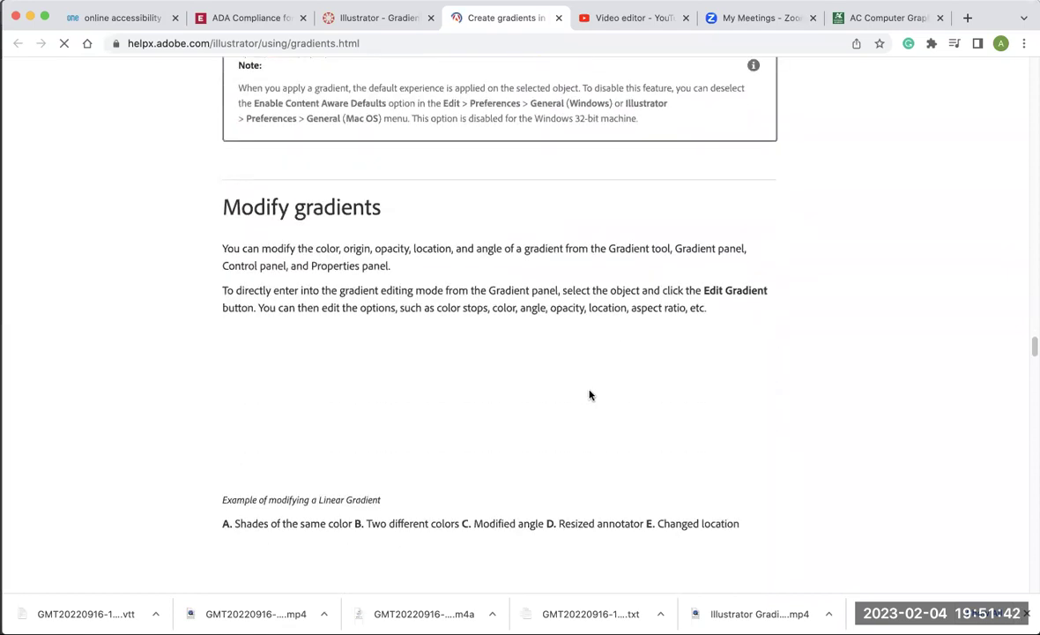
scroll(591, 395, down, 4)
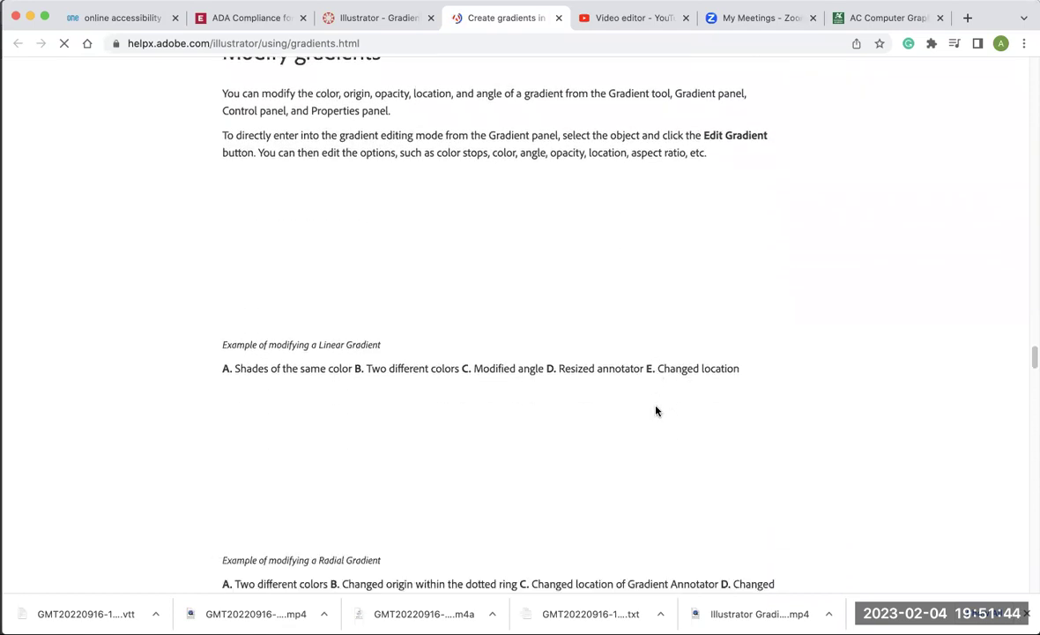
scroll(655, 411, down, 12)
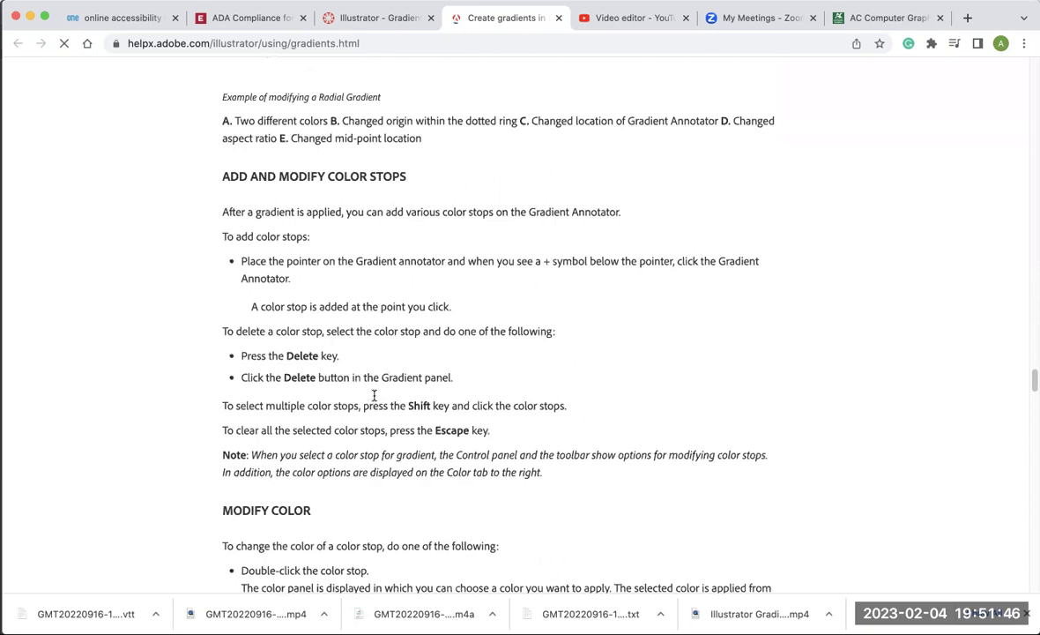
scroll(374, 395, down, 8)
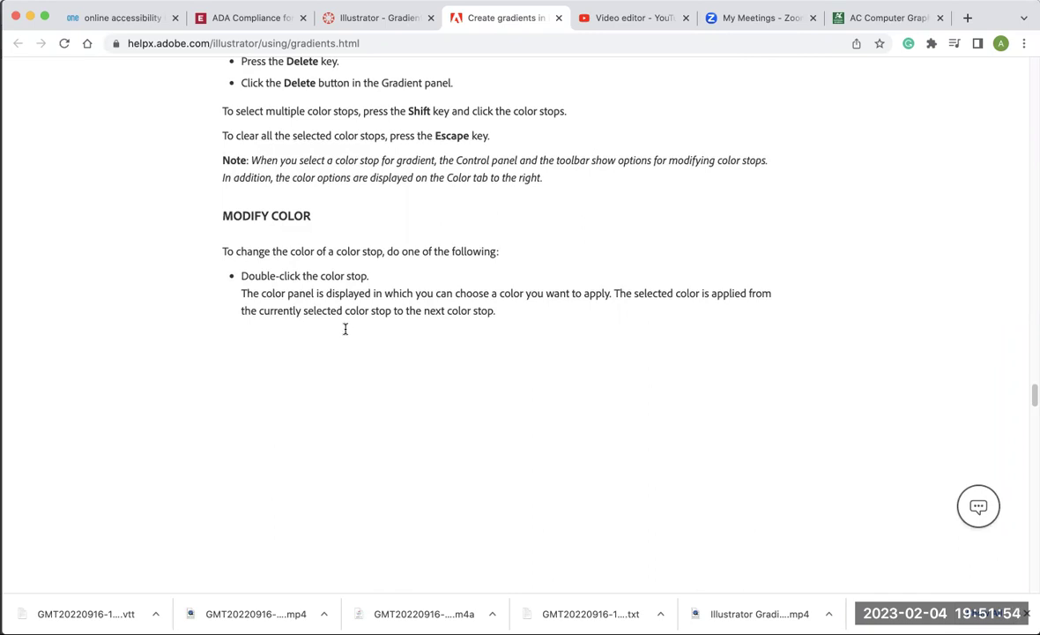
scroll(573, 423, down, 5)
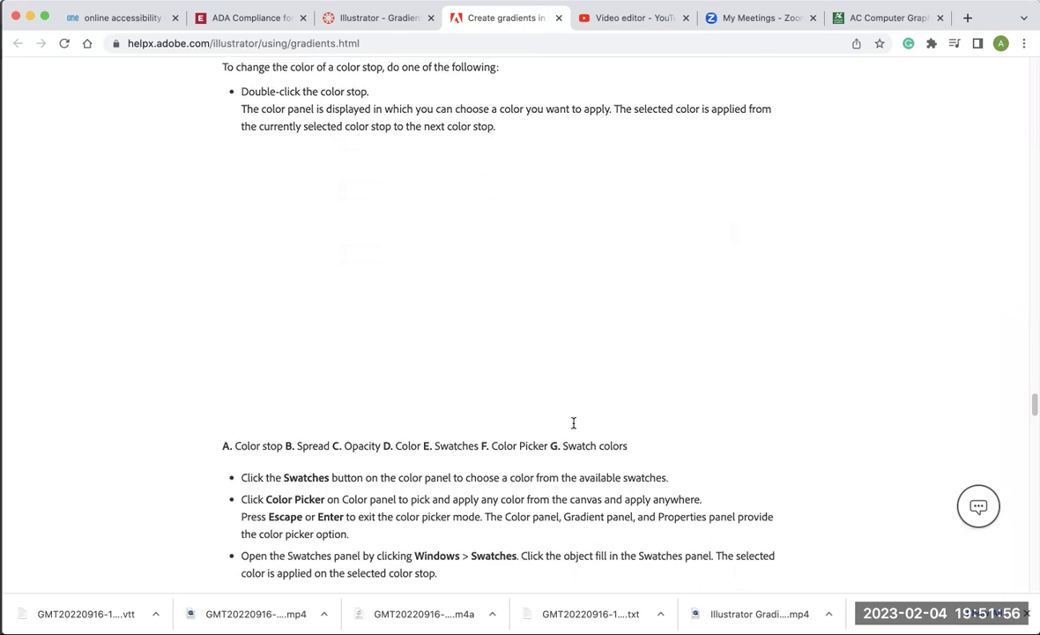
scroll(573, 424, up, 15)
scroll(573, 424, up, 20)
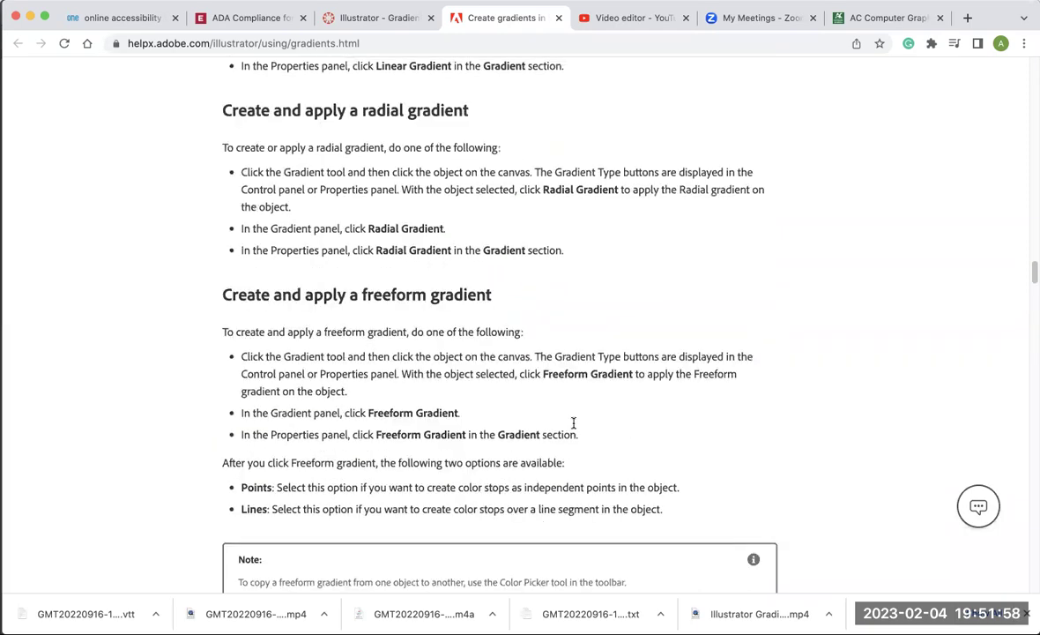
scroll(563, 374, up, 20)
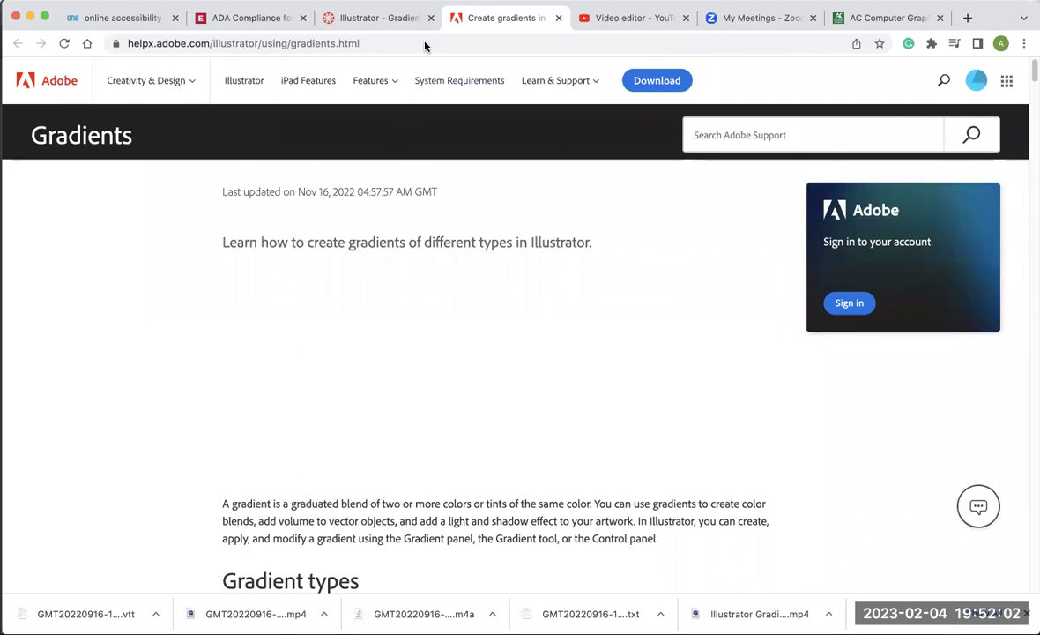
Return to the 'Illustrator - Gradient' Canvas tab and scroll to its Gradient Mesh section and YouTube links
click(356, 19)
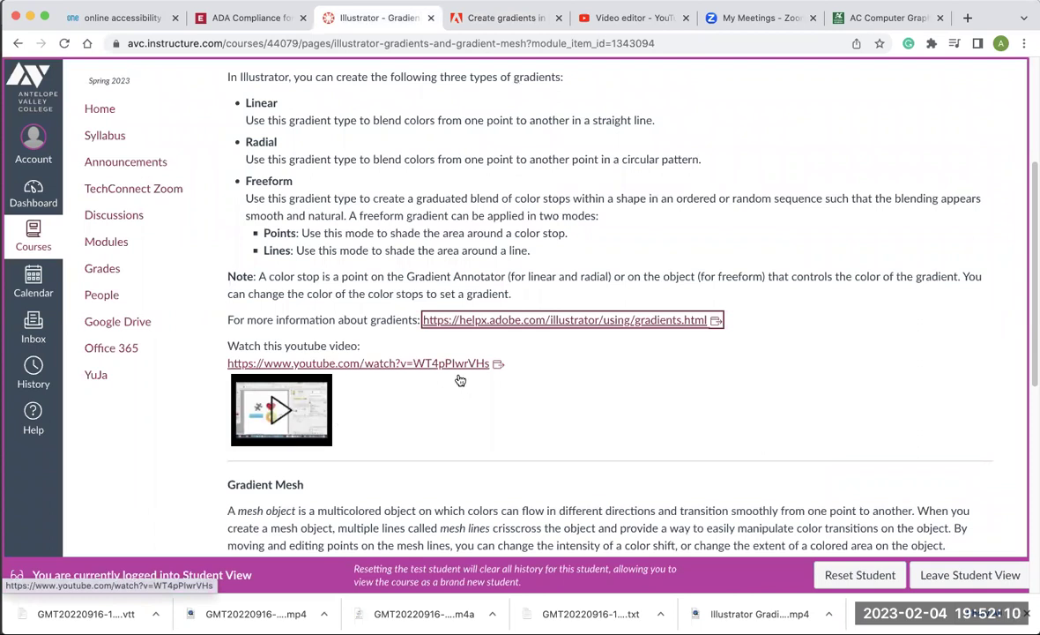
scroll(462, 381, down, 3)
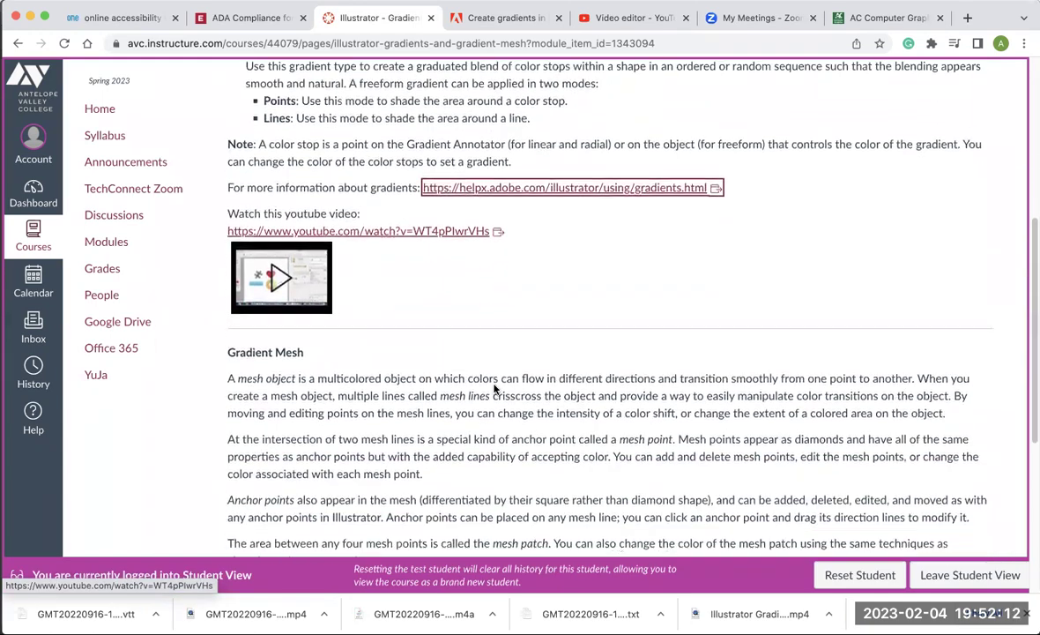
scroll(602, 407, down, 7)
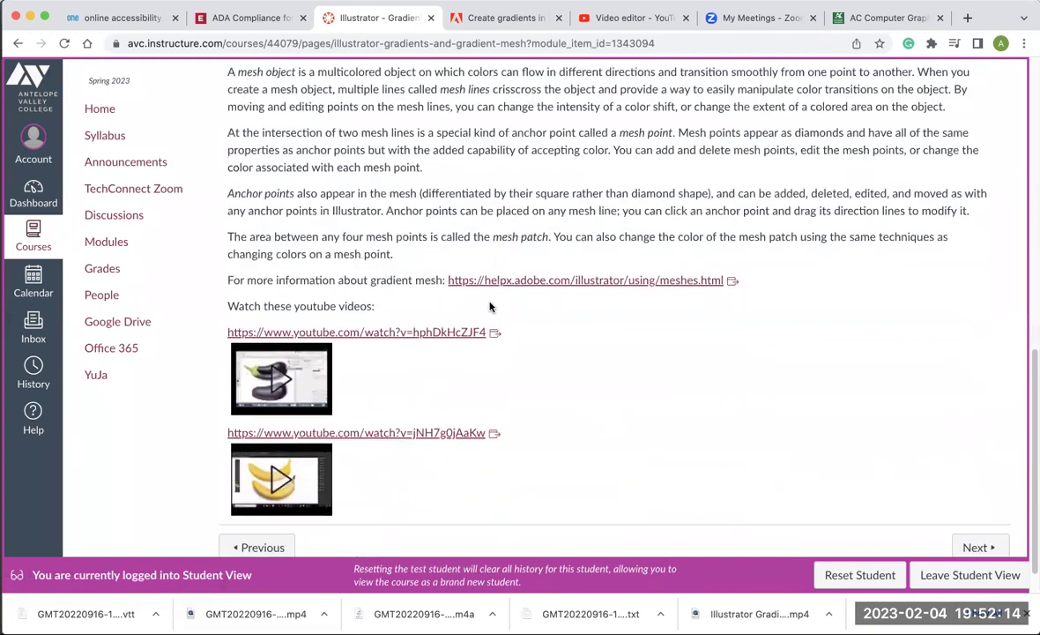
scroll(491, 304, up, 4)
scroll(491, 304, up, 3)
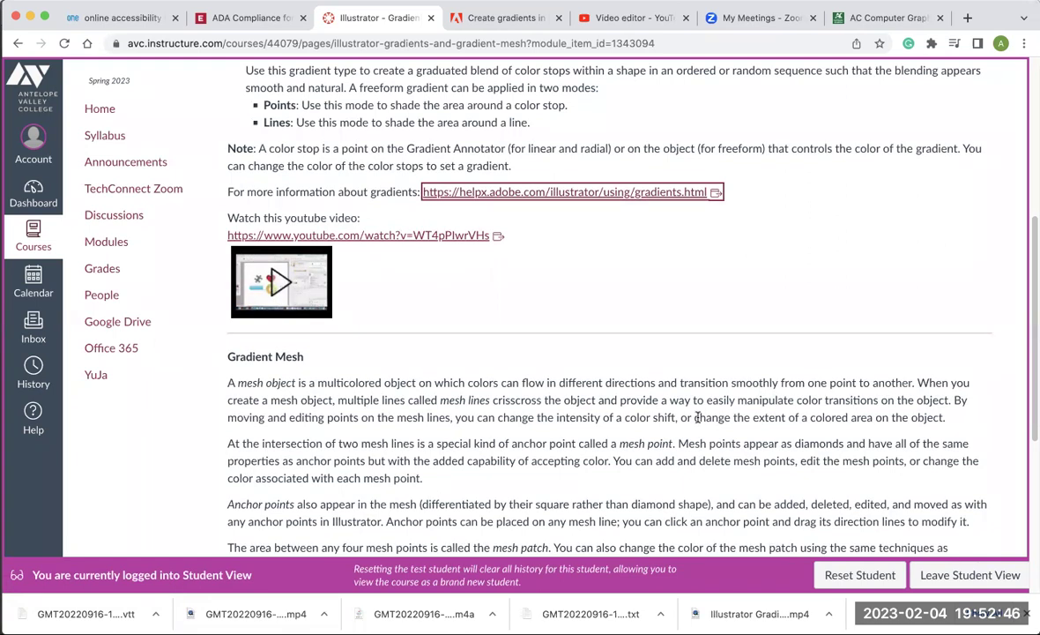
scroll(697, 416, down, 5)
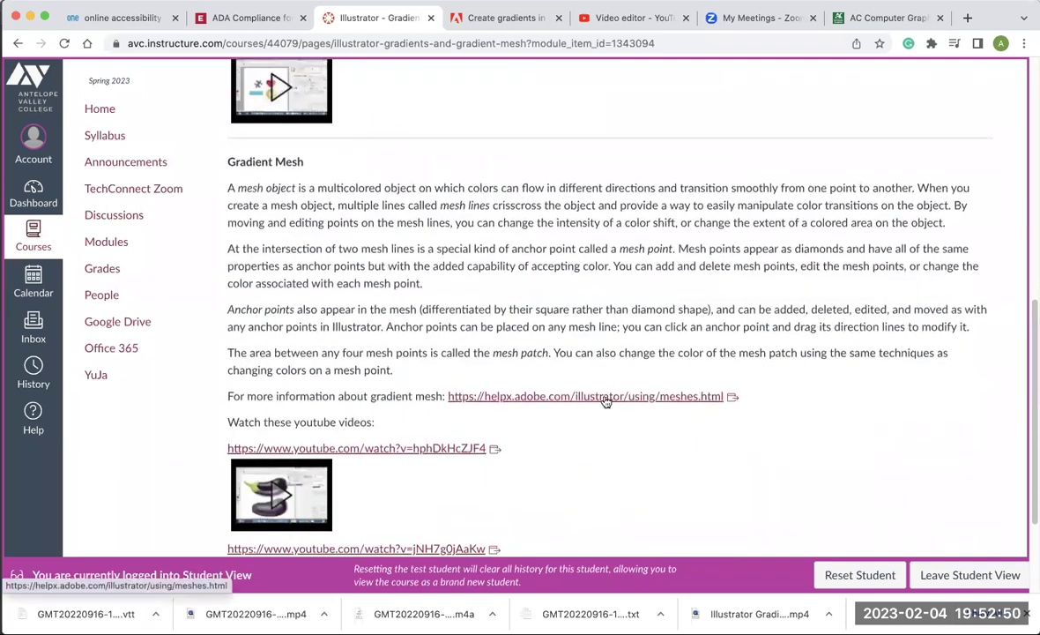
Read Adobe's Meshes help article down to 'Set transparency for gradient meshes', then return to Canvas
click(686, 401)
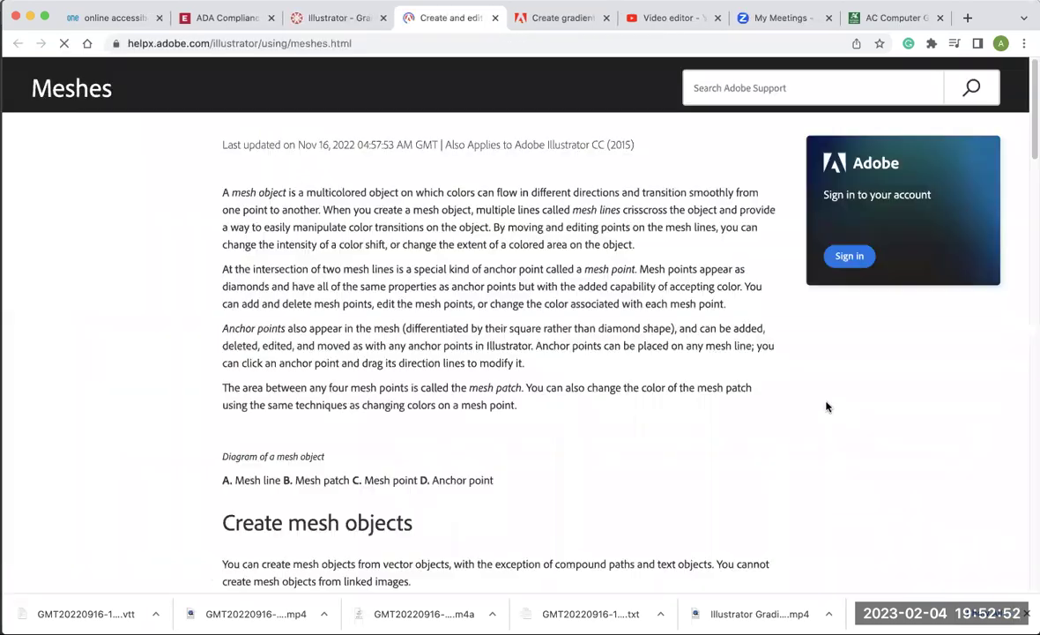
scroll(665, 409, down, 10)
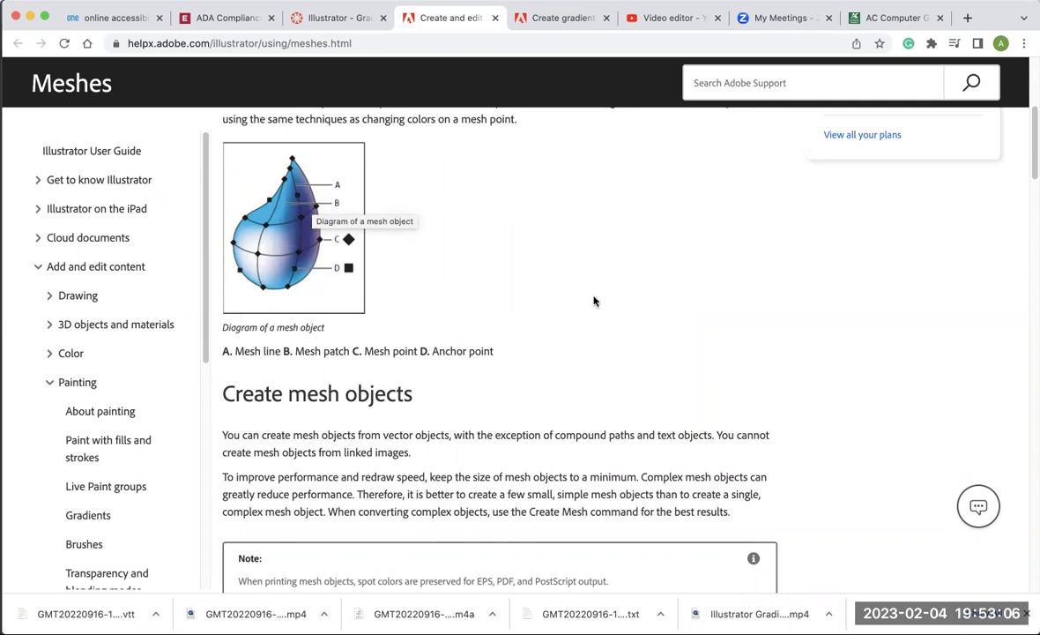
scroll(593, 301, down, 5)
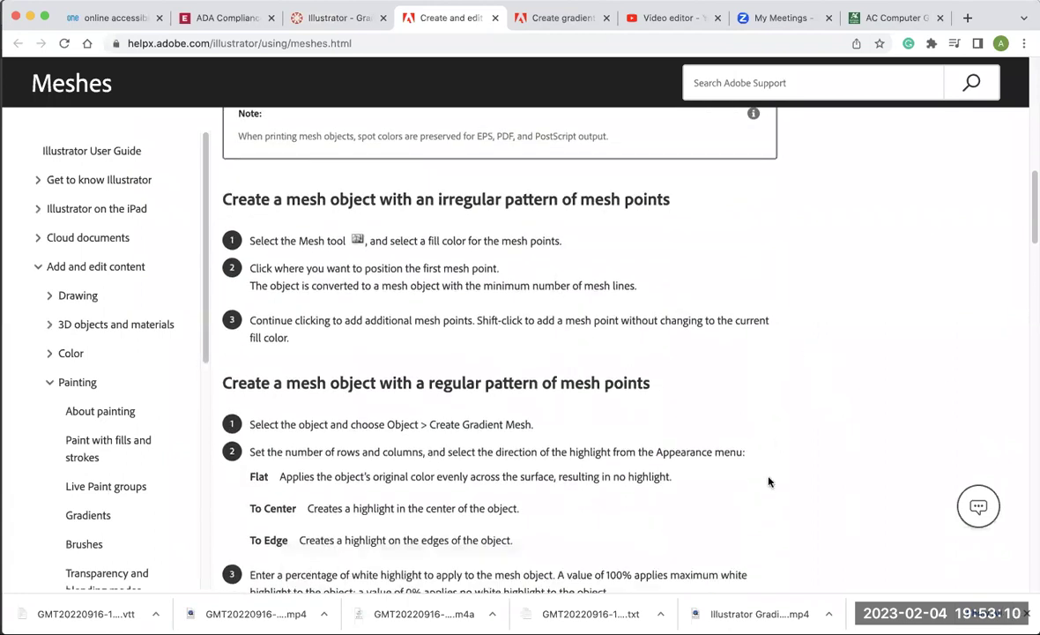
scroll(661, 415, down, 6)
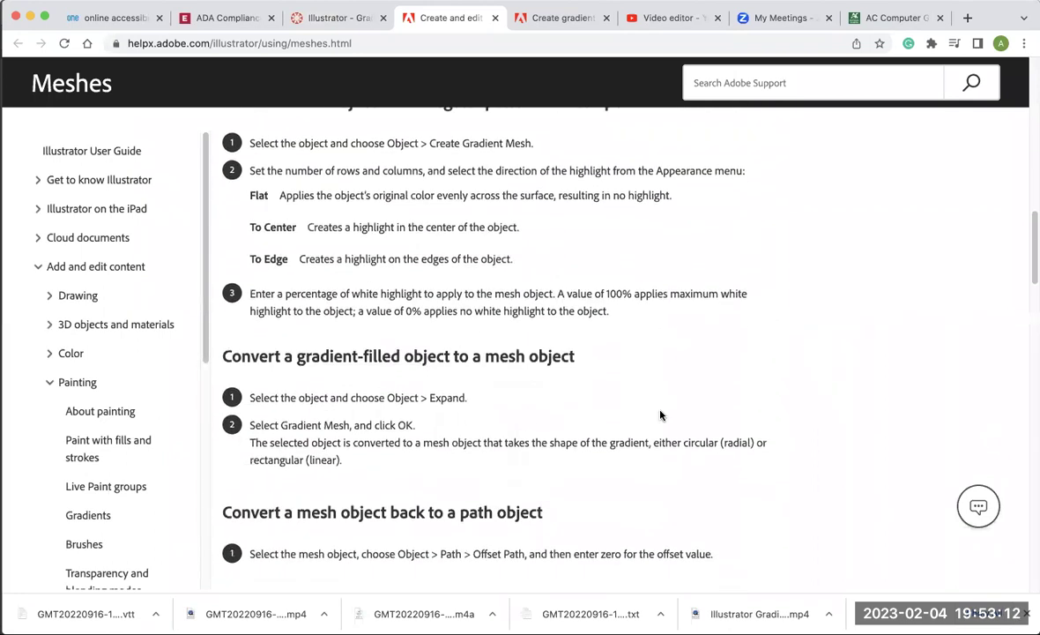
scroll(661, 414, down, 4)
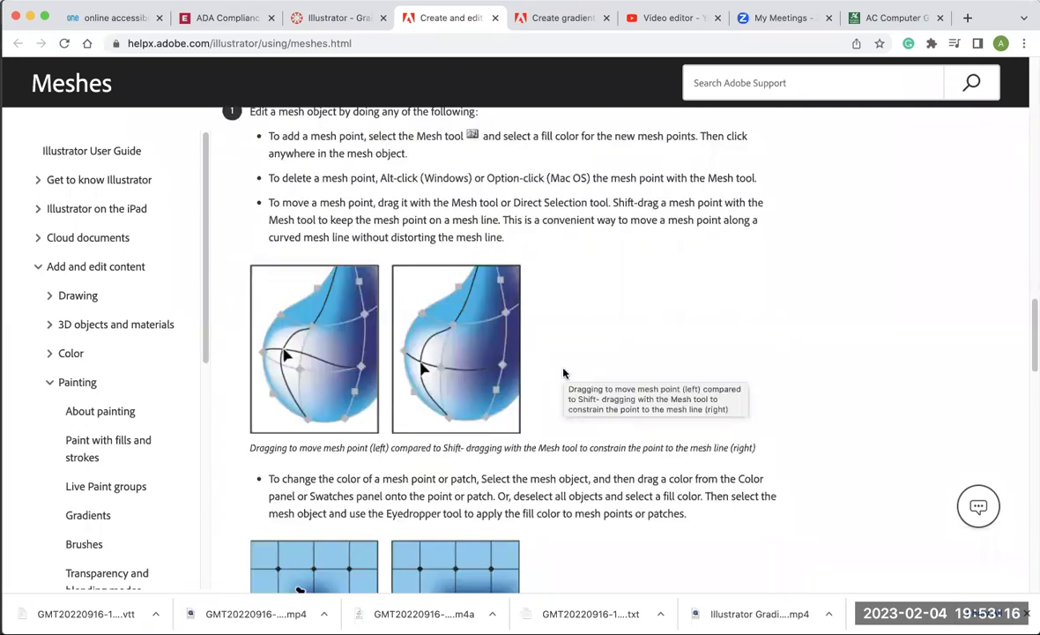
scroll(546, 368, down, 1)
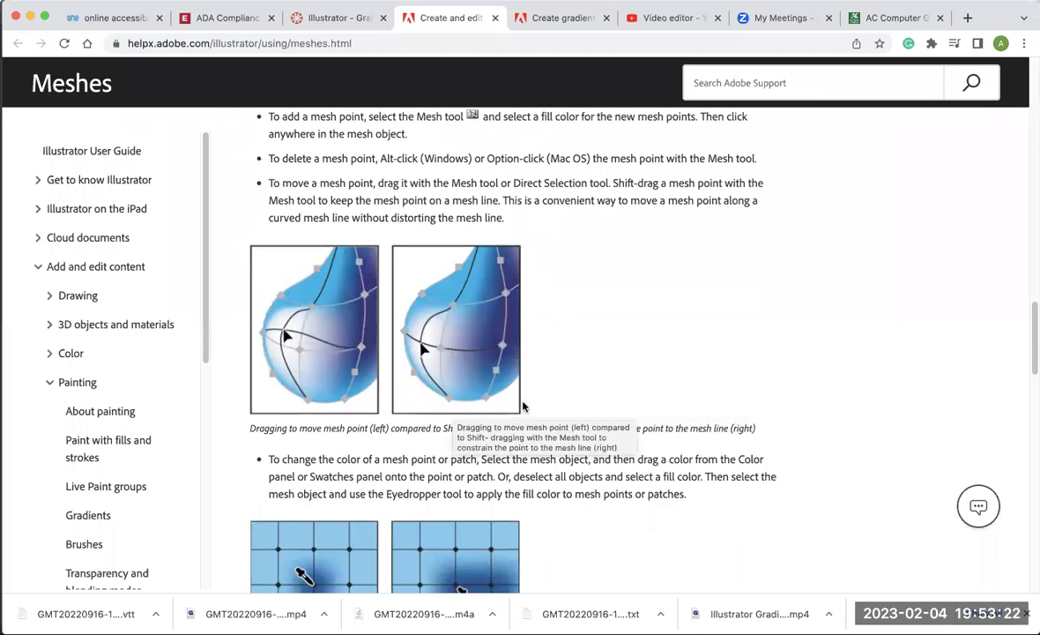
scroll(699, 401, down, 5)
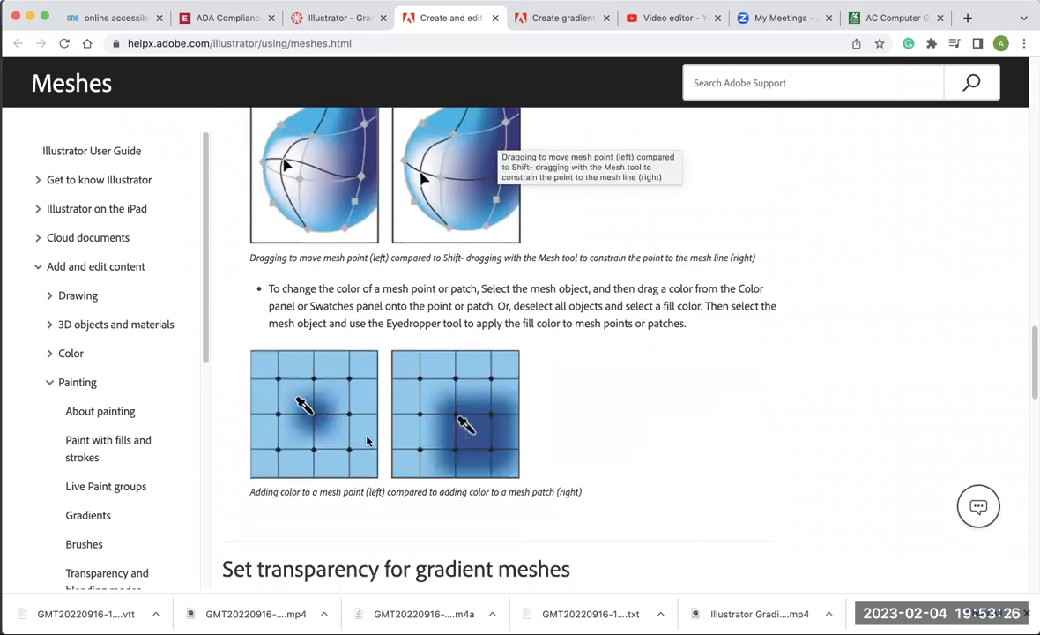
scroll(731, 427, down, 13)
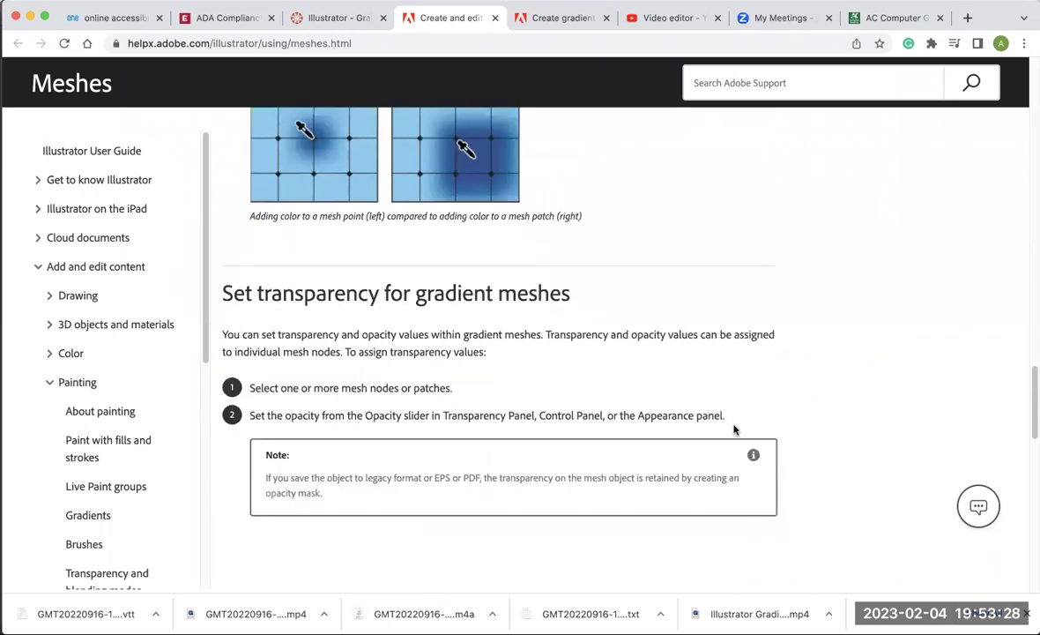
scroll(725, 427, up, 8)
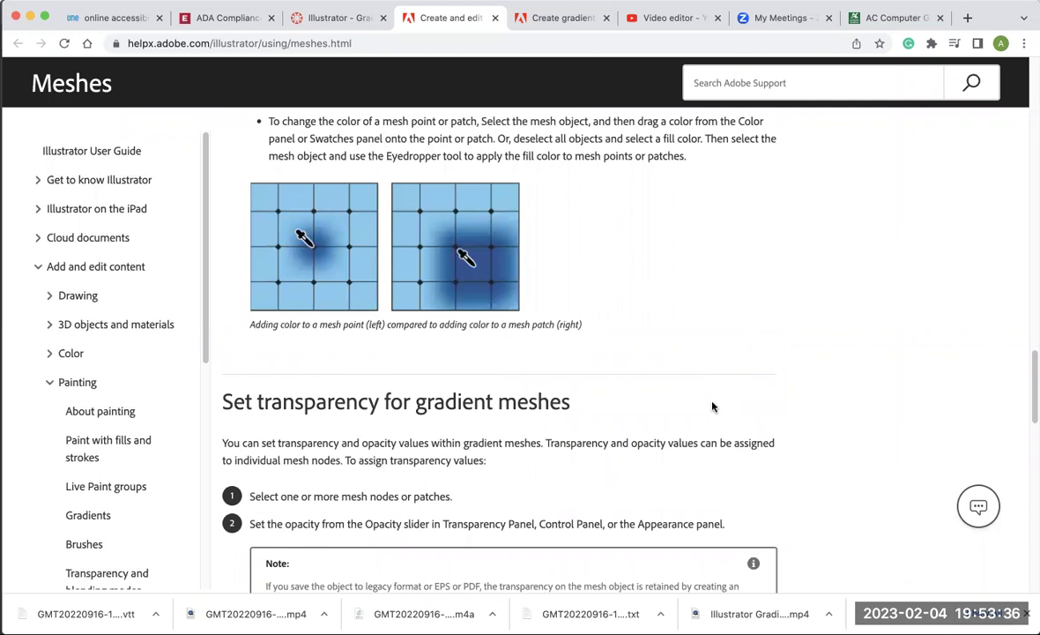
scroll(715, 404, down, 10)
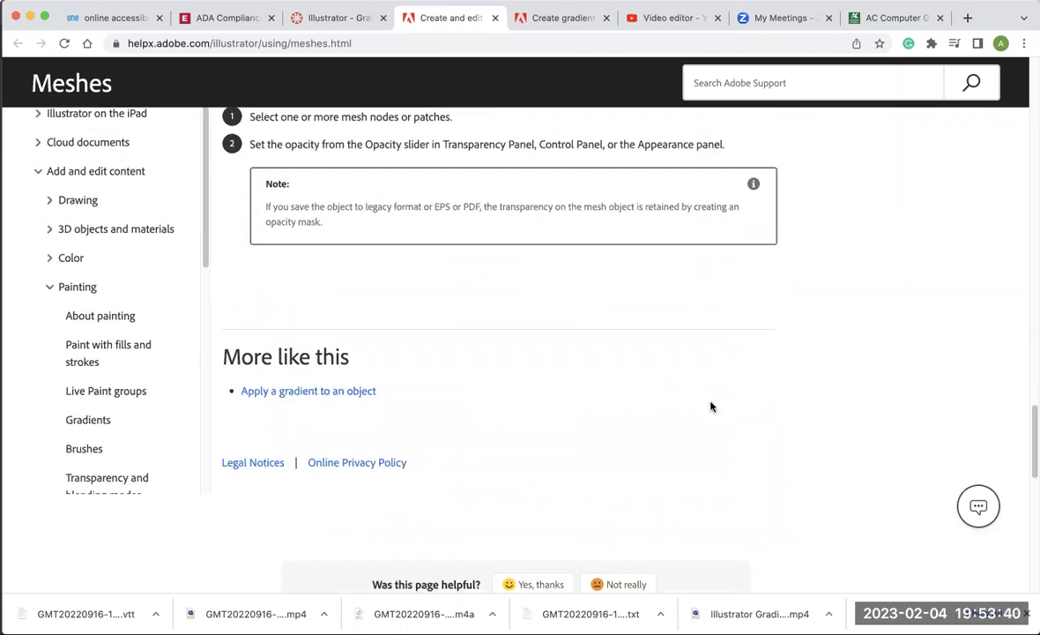
scroll(712, 406, up, 6)
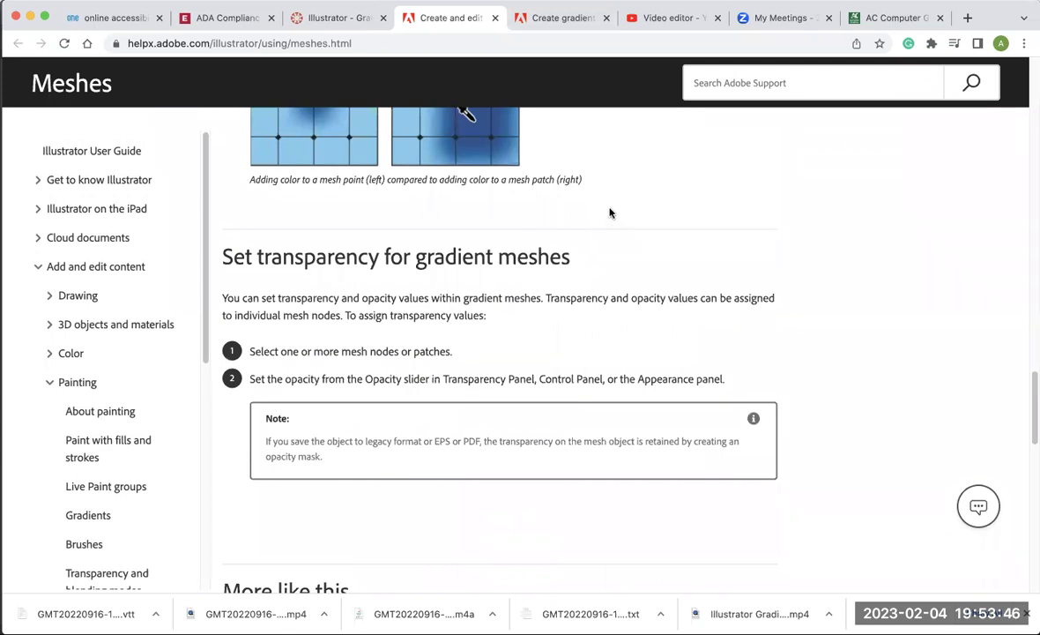
click(338, 19)
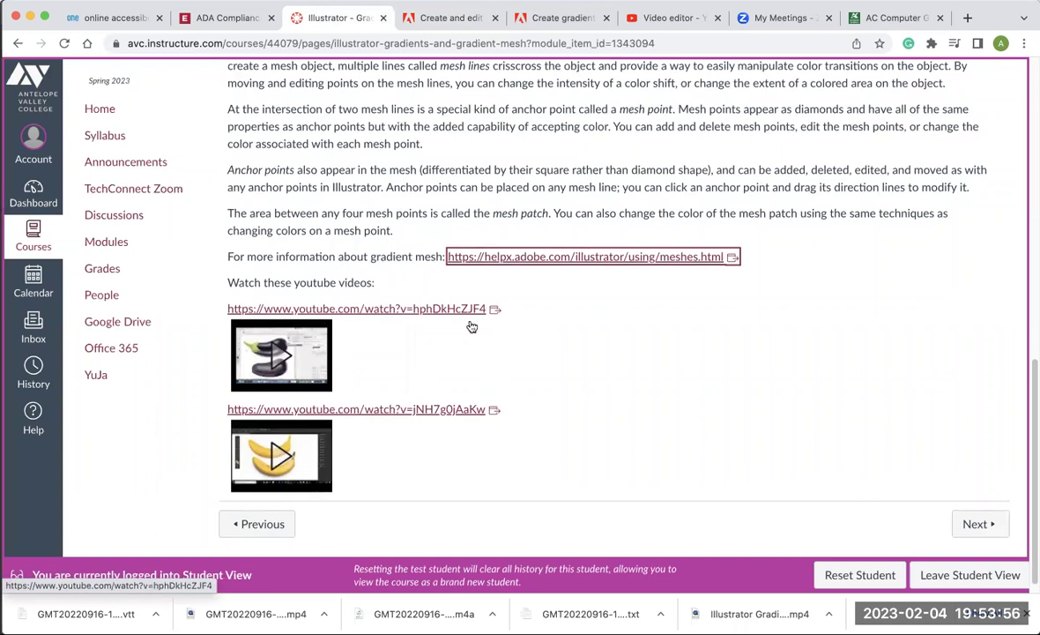
Advance to the Illustrator Gradient Tool assignment, close both Adobe help tabs, and open its color gradients tutorial
click(976, 524)
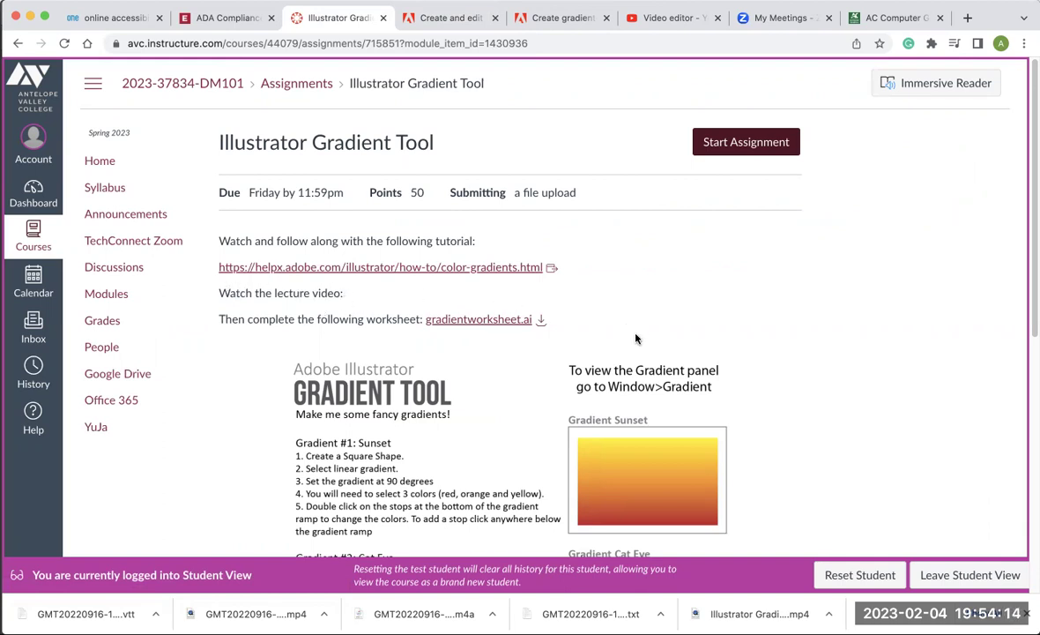
scroll(529, 282, down, 3)
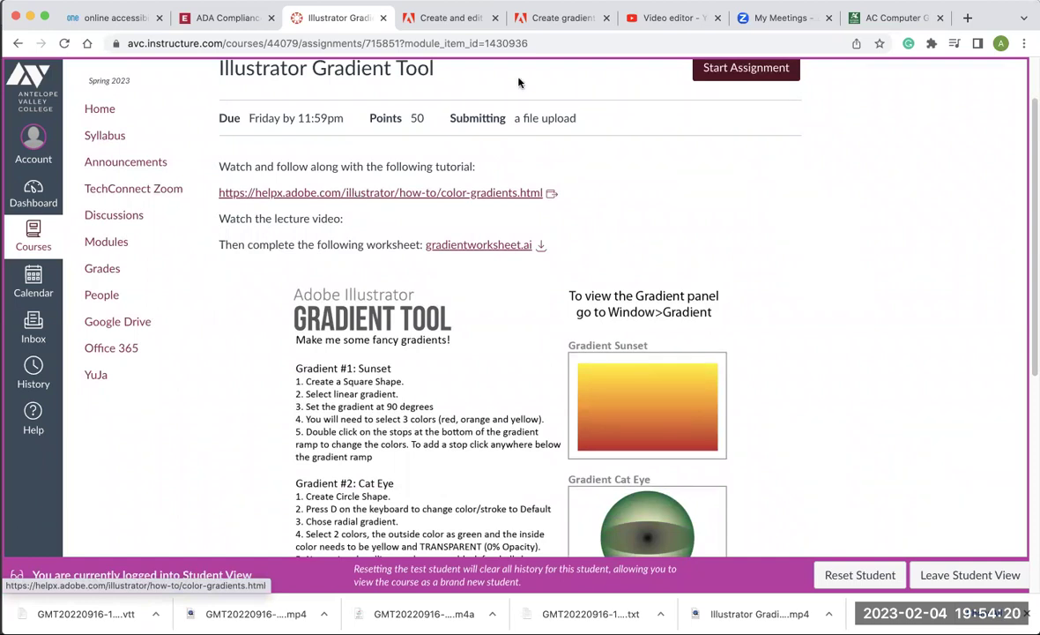
click(494, 19)
click(493, 19)
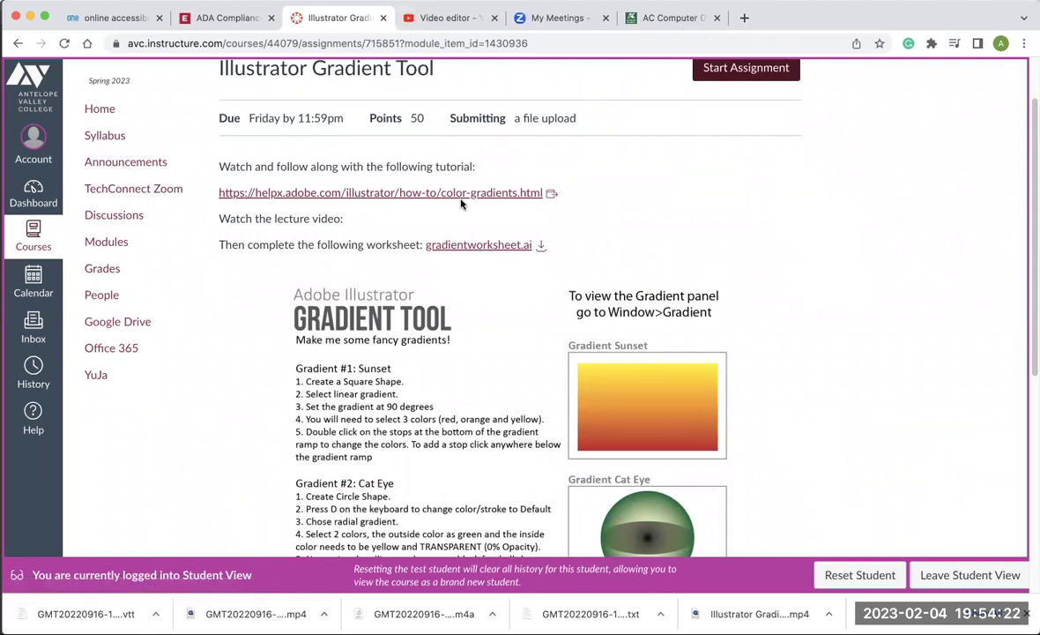
click(419, 191)
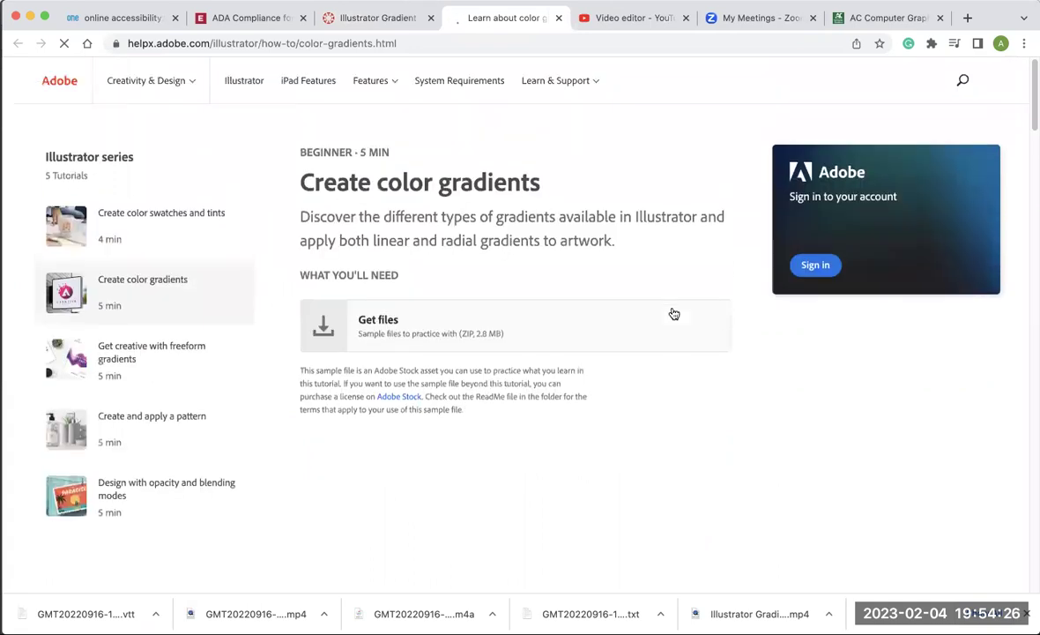
Read through the Create color gradients tutorial and dismiss its page feedback prompt
scroll(745, 369, down, 1)
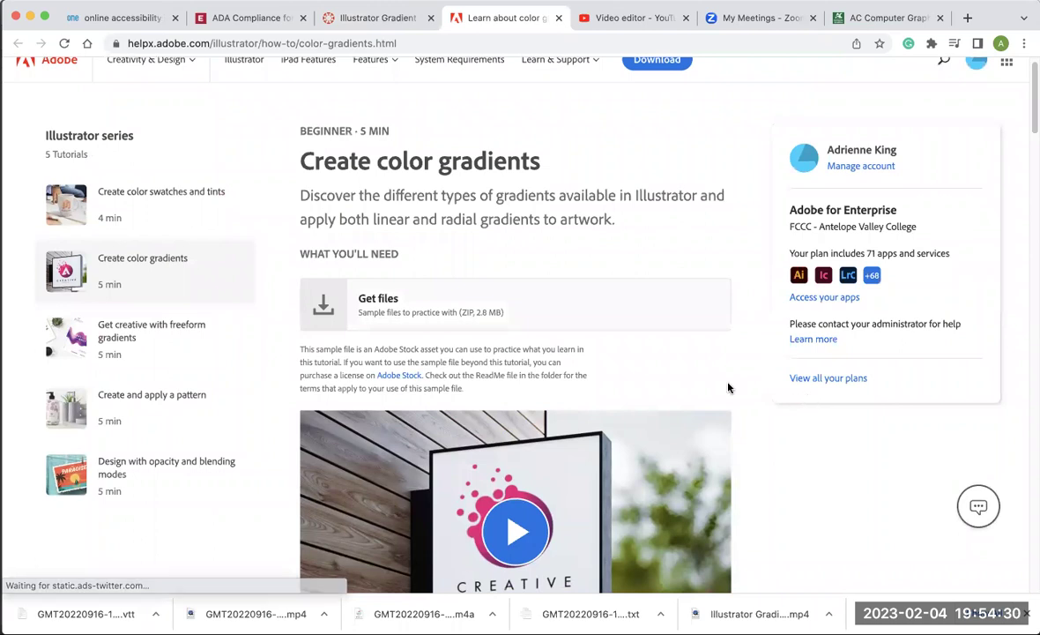
scroll(727, 384, down, 1)
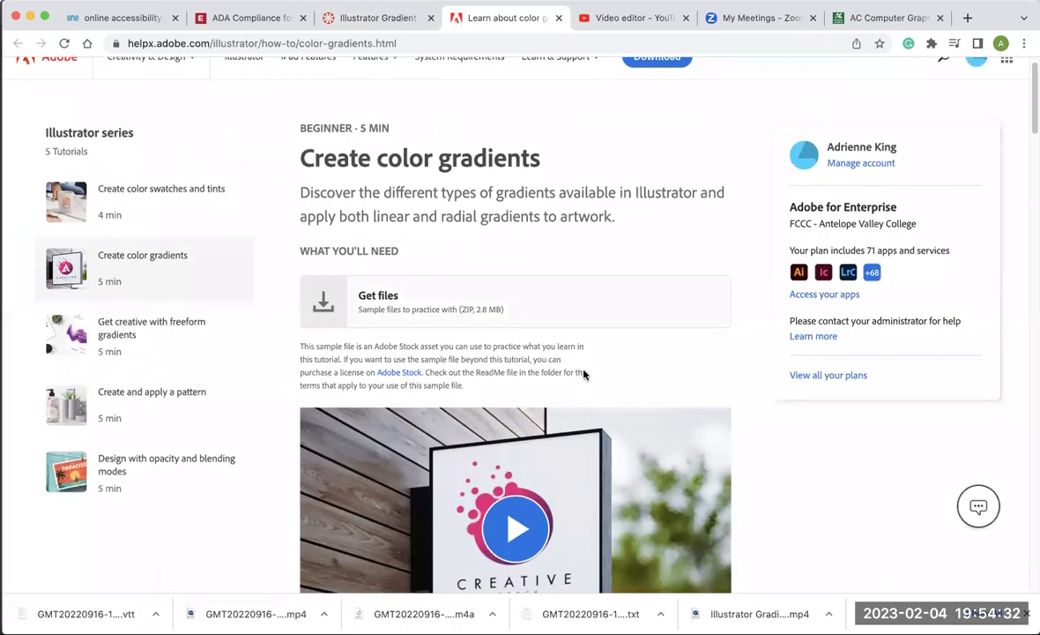
scroll(394, 141, down, 5)
scroll(393, 141, up, 5)
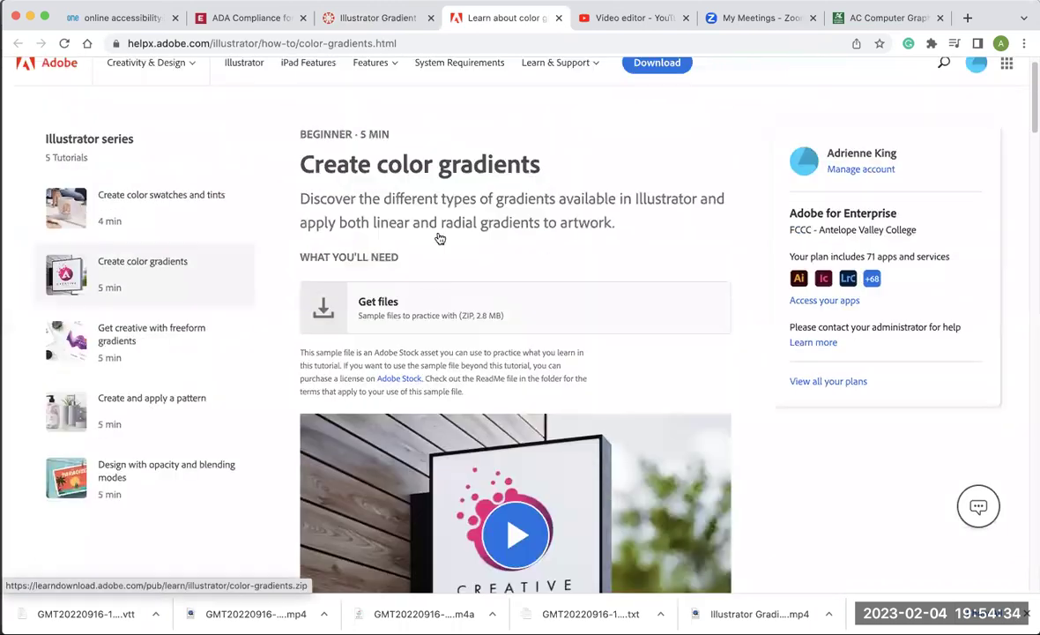
scroll(643, 467, down, 12)
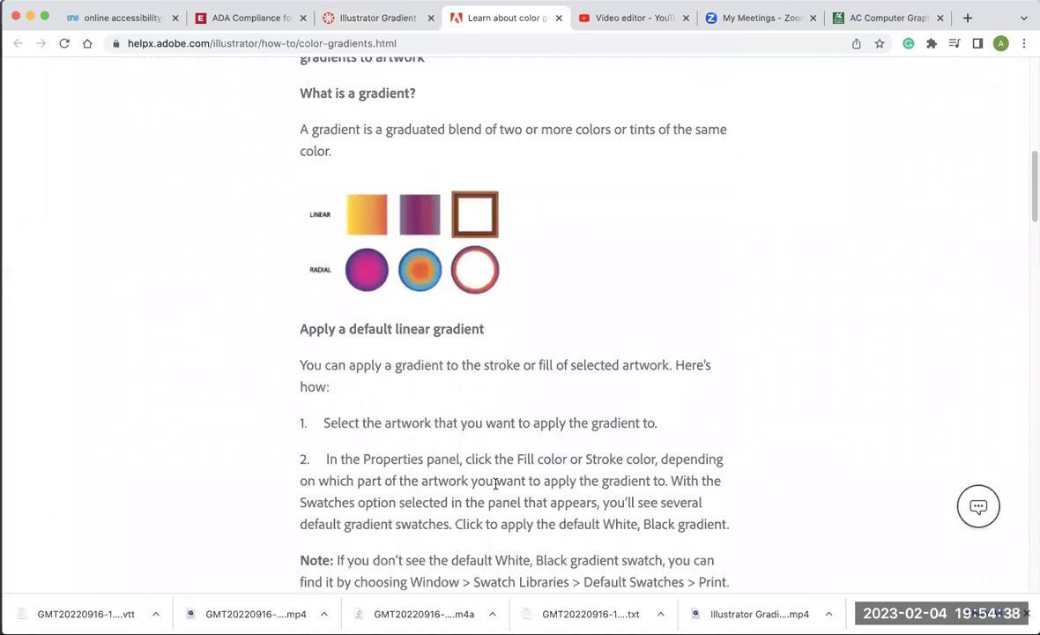
scroll(596, 421, down, 3)
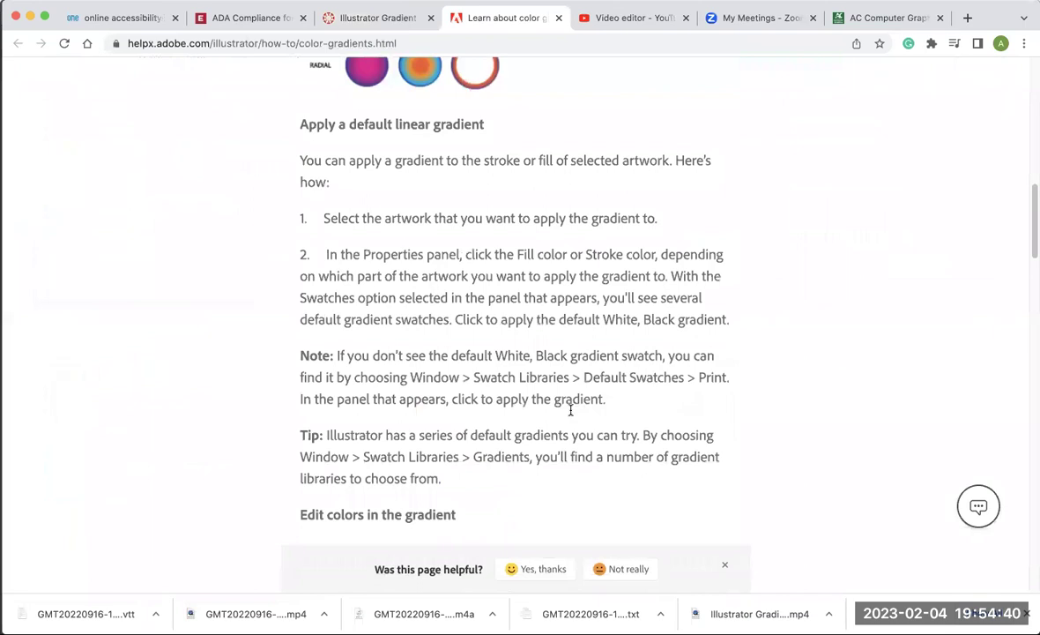
scroll(727, 523, down, 1)
click(726, 574)
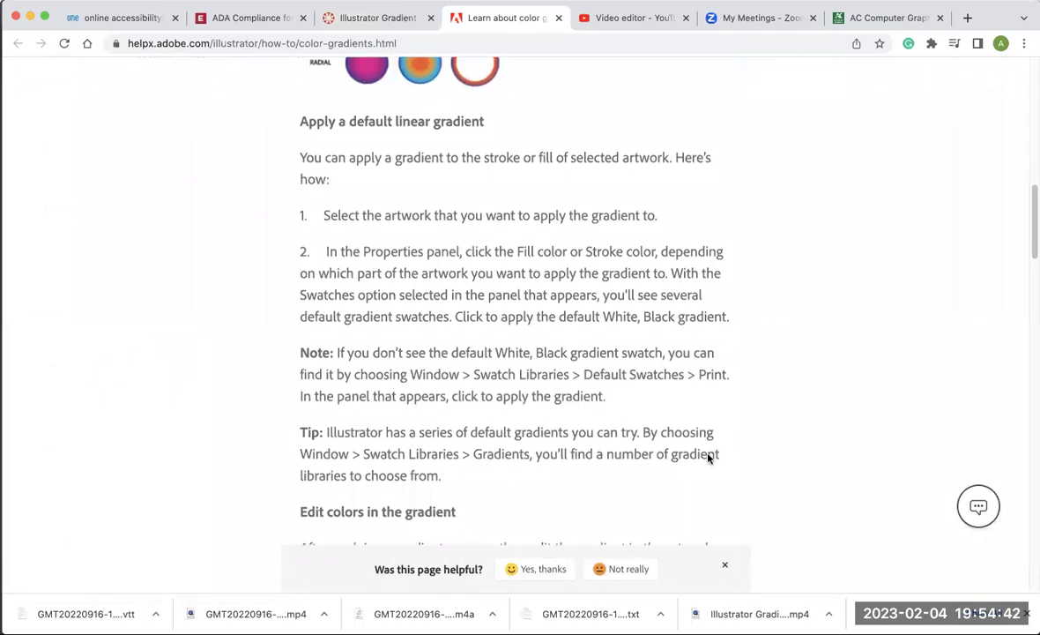
Scroll back up the tutorial and close its tab to return to the Canvas assignment
scroll(701, 432, down, 10)
scroll(699, 432, down, 8)
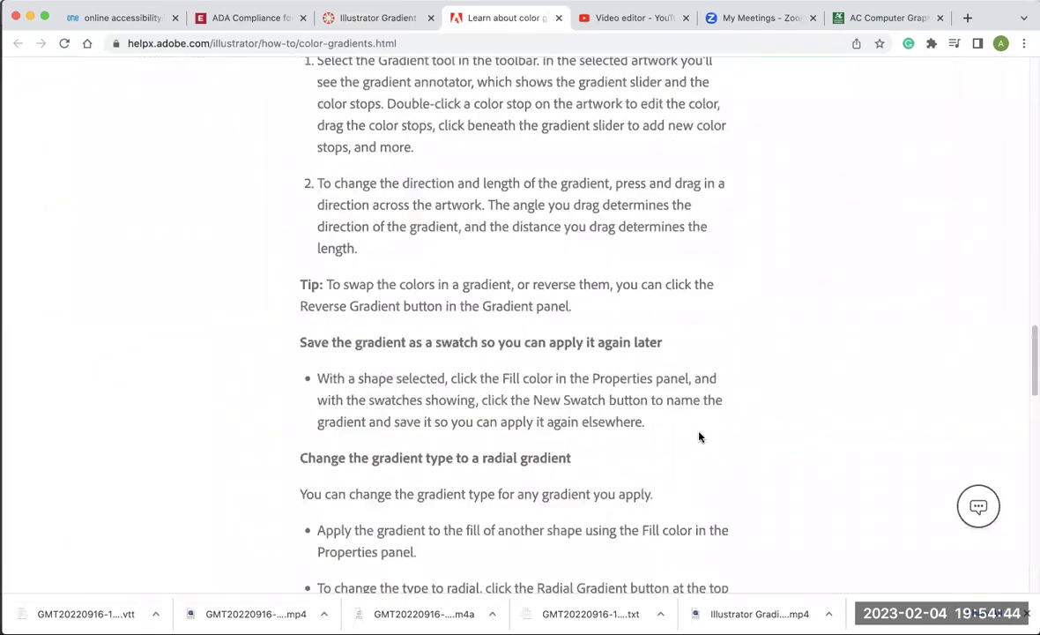
scroll(699, 435, up, 3)
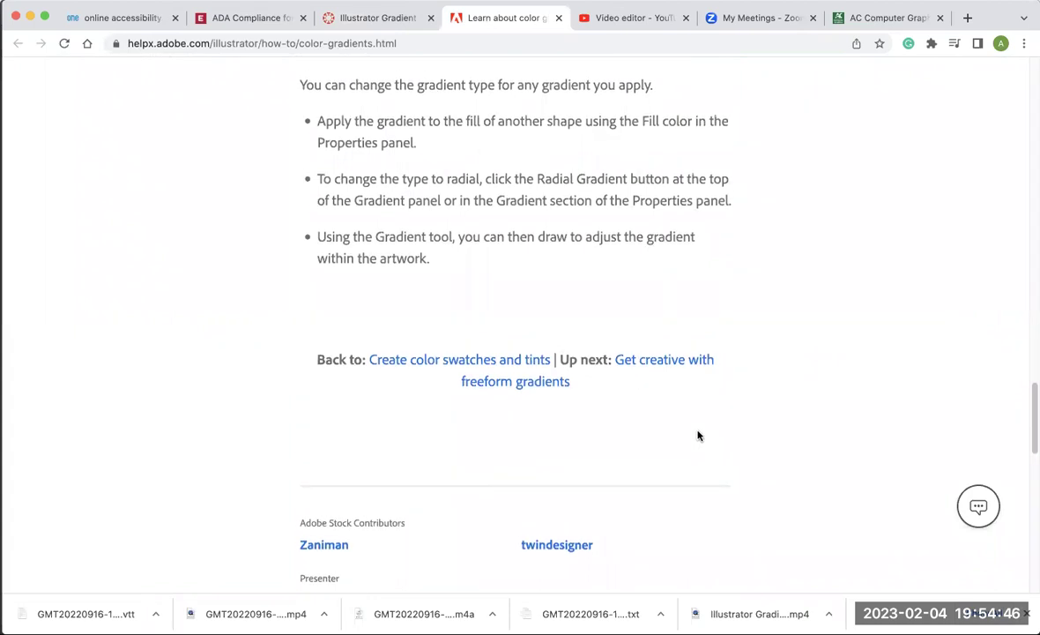
scroll(699, 434, up, 12)
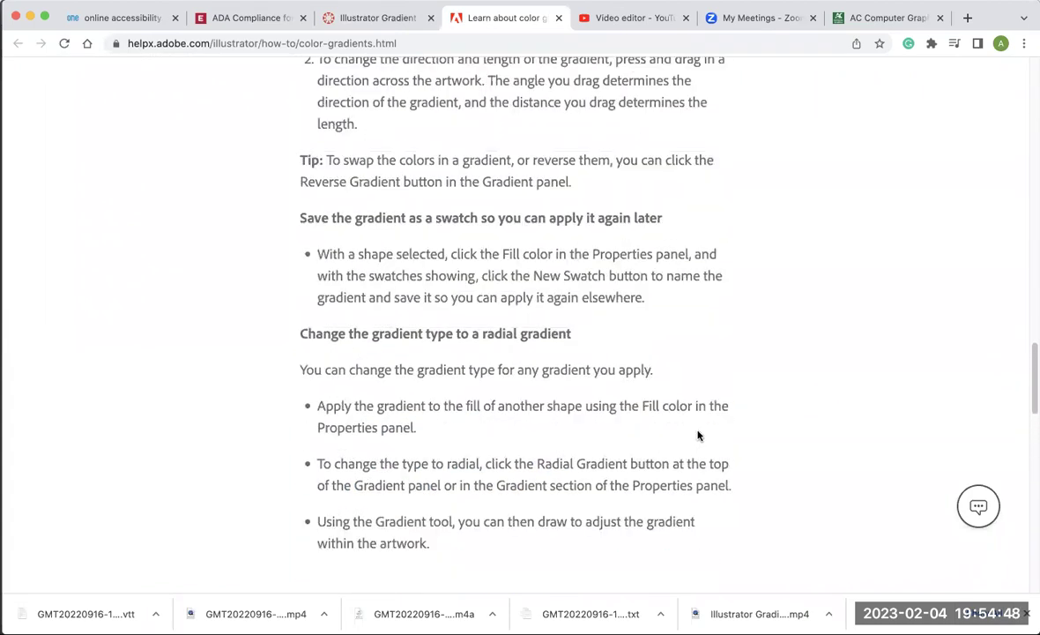
scroll(698, 376, up, 3)
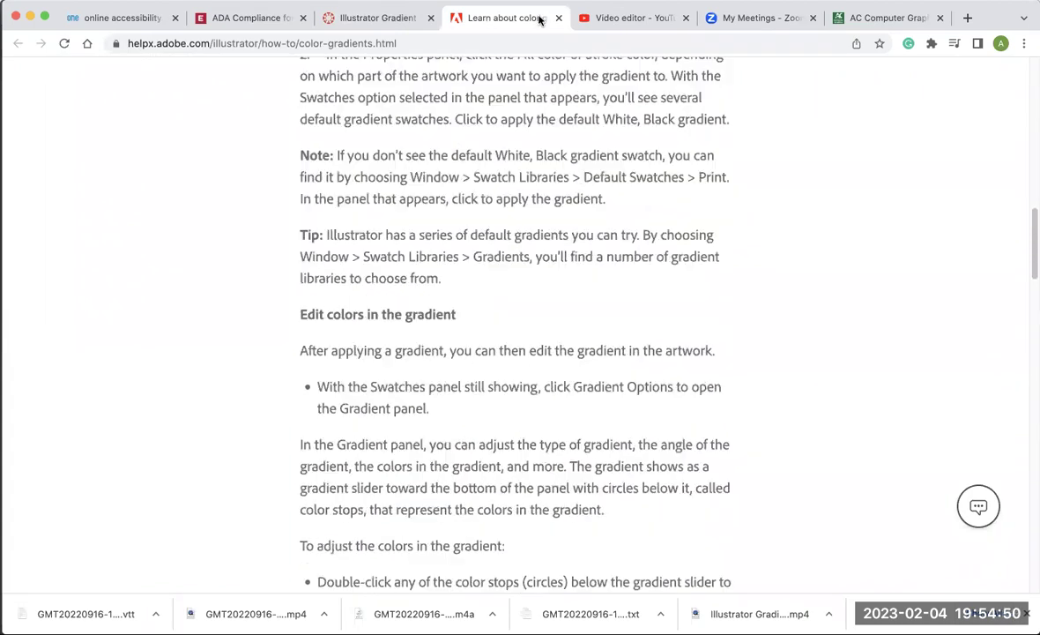
key(super+w)
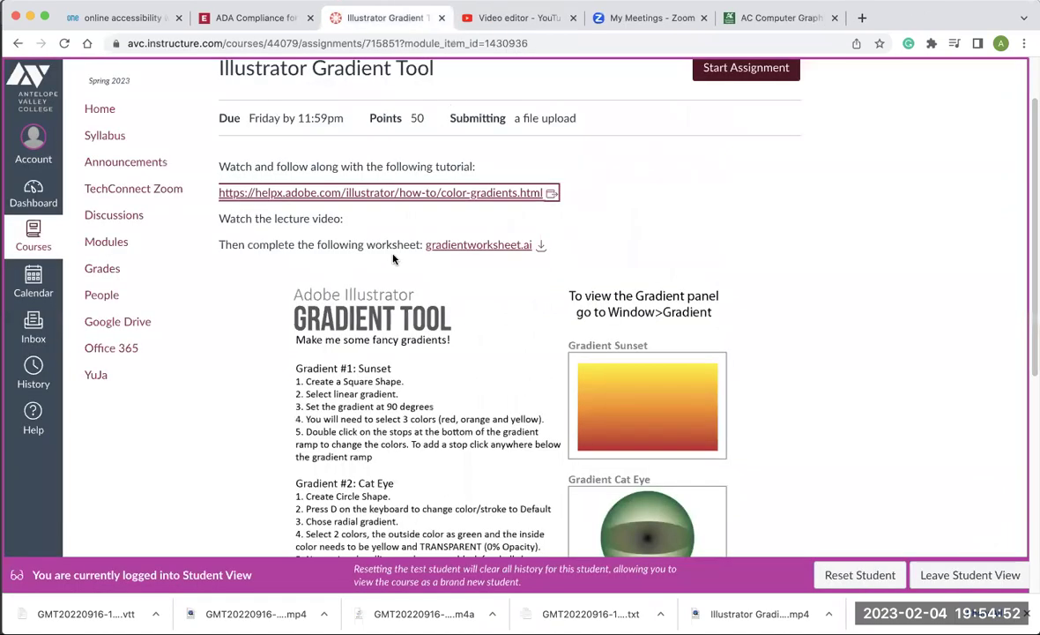
Review the worksheet's four gradient exercises, then switch to gradientworksheet.ai in Adobe Illustrator
scroll(556, 235, down, 3)
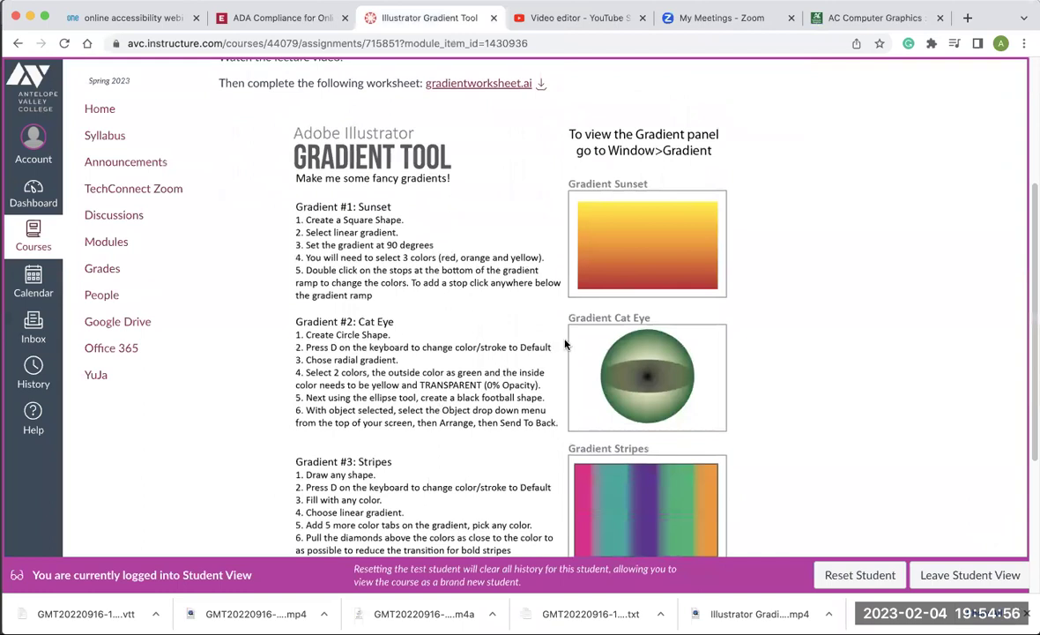
scroll(626, 350, down, 3)
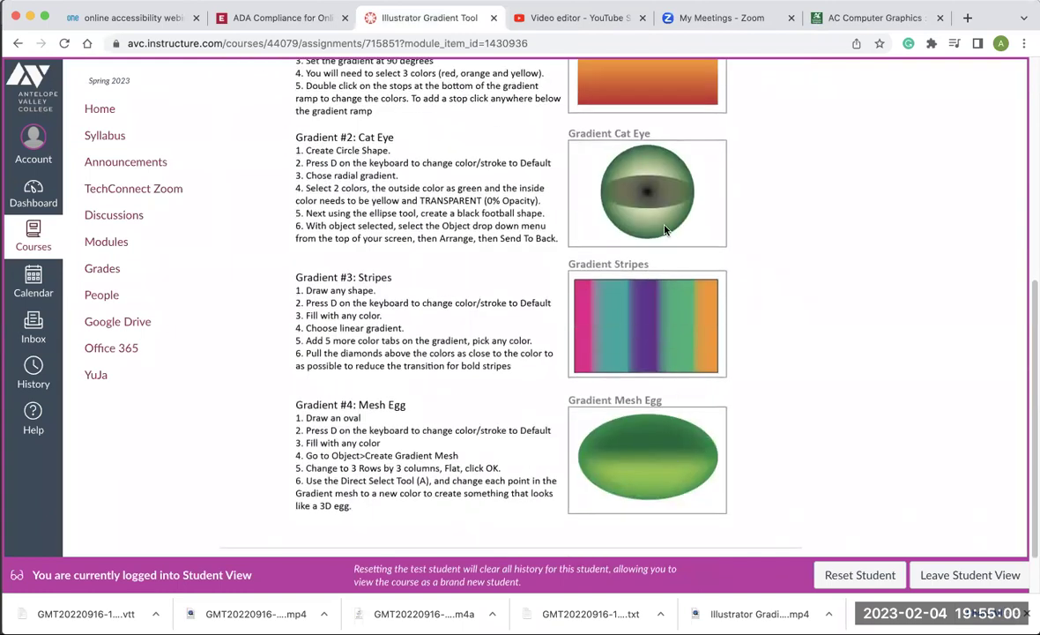
scroll(665, 227, up, 4)
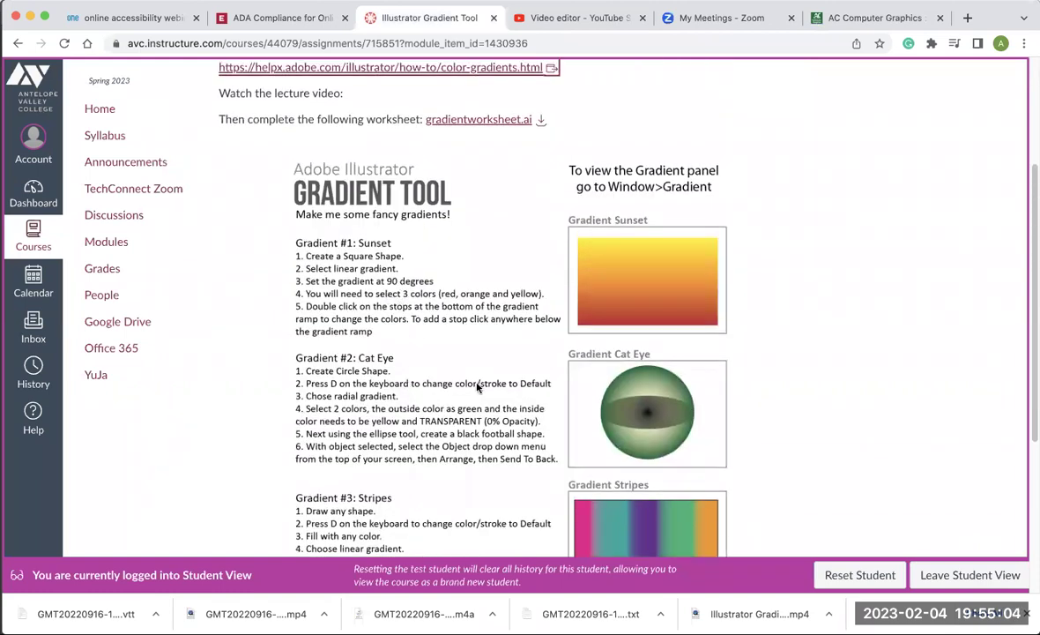
scroll(468, 361, down, 2)
scroll(606, 332, down, 4)
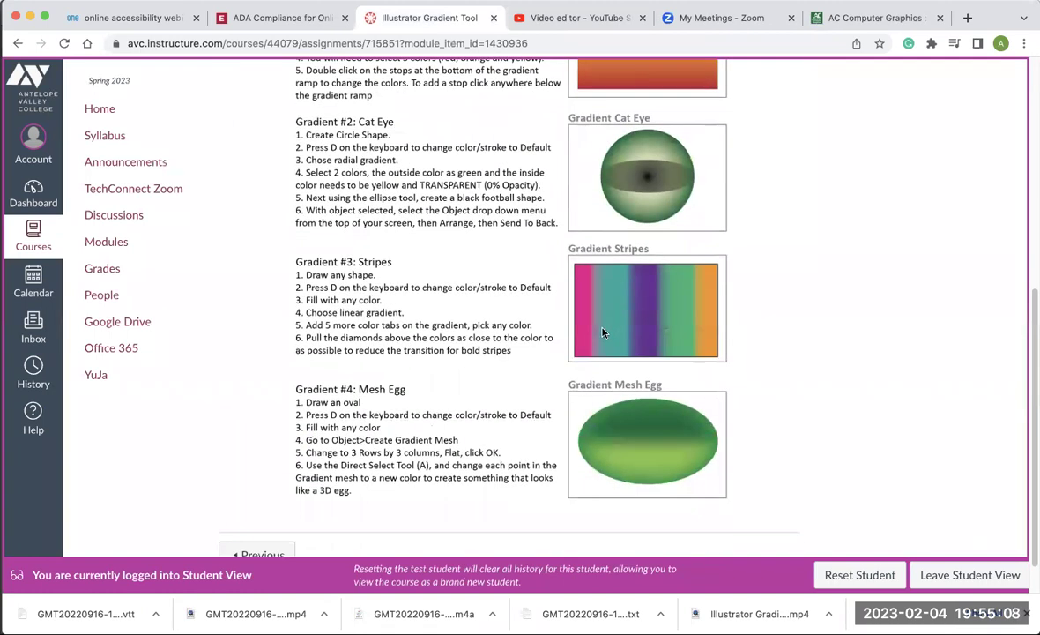
scroll(555, 303, up, 1)
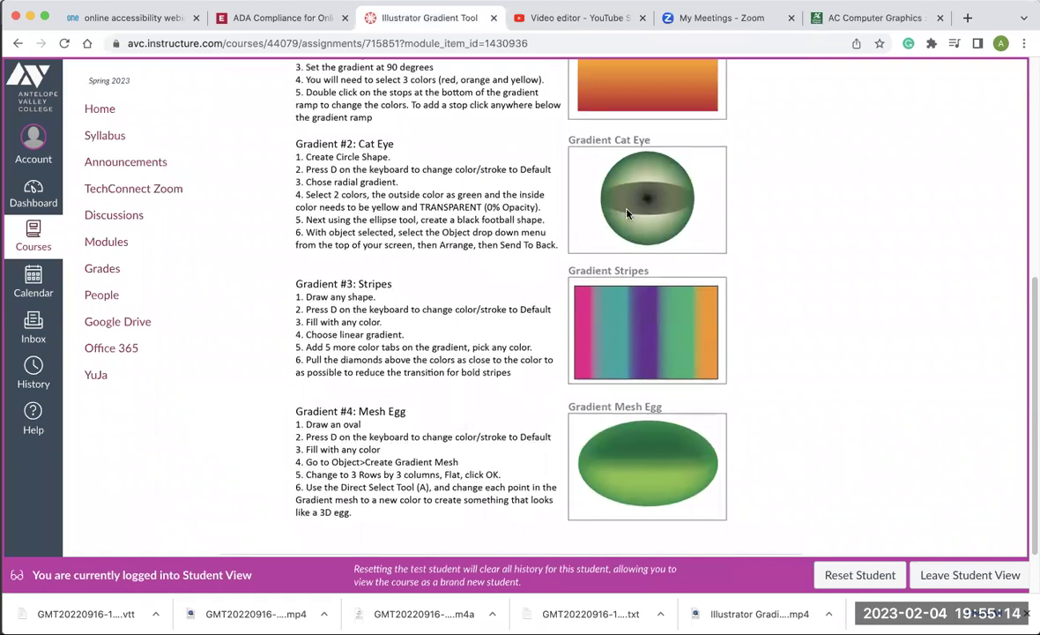
scroll(628, 213, up, 10)
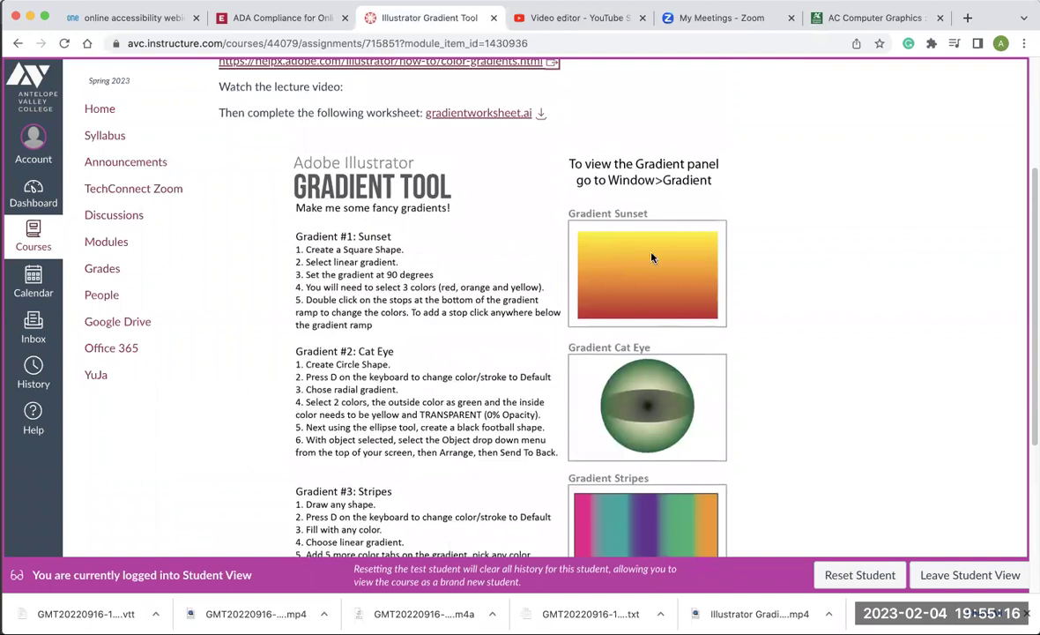
scroll(670, 392, down, 10)
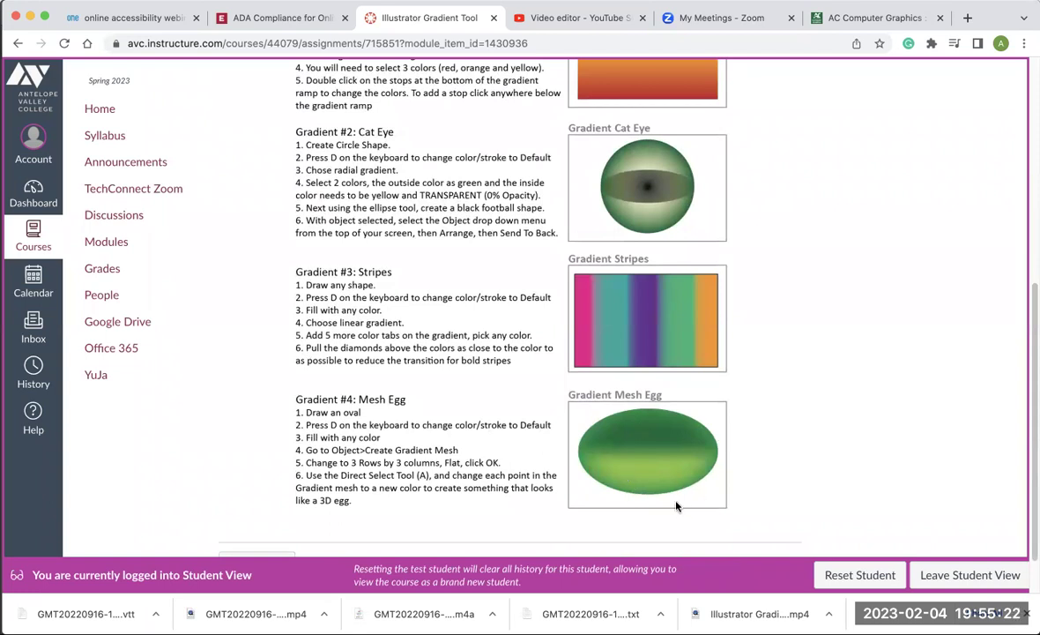
scroll(648, 384, up, 7)
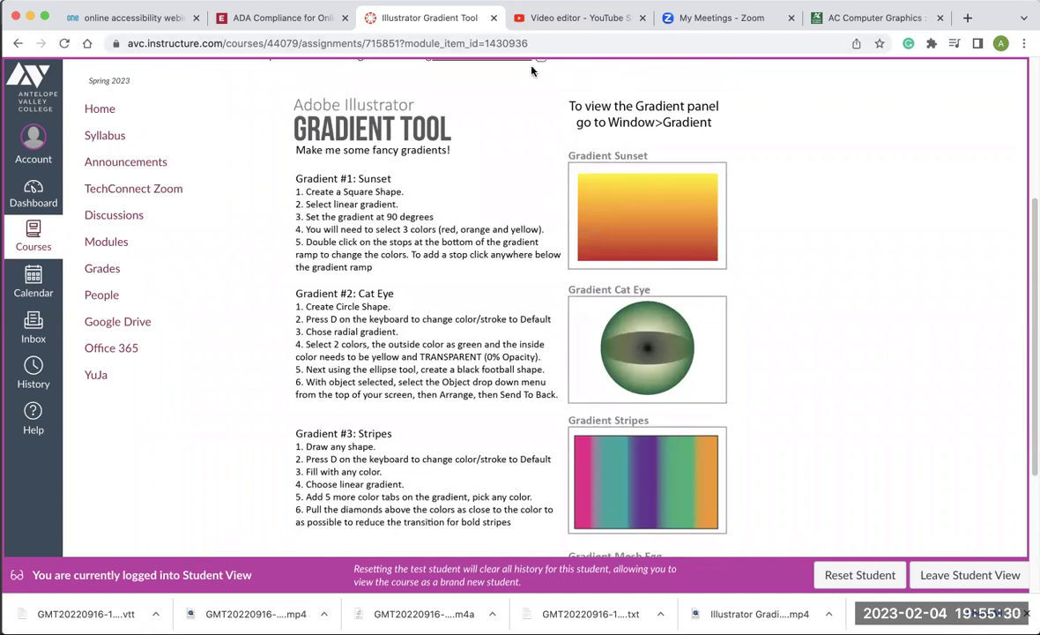
scroll(454, 185, up, 10)
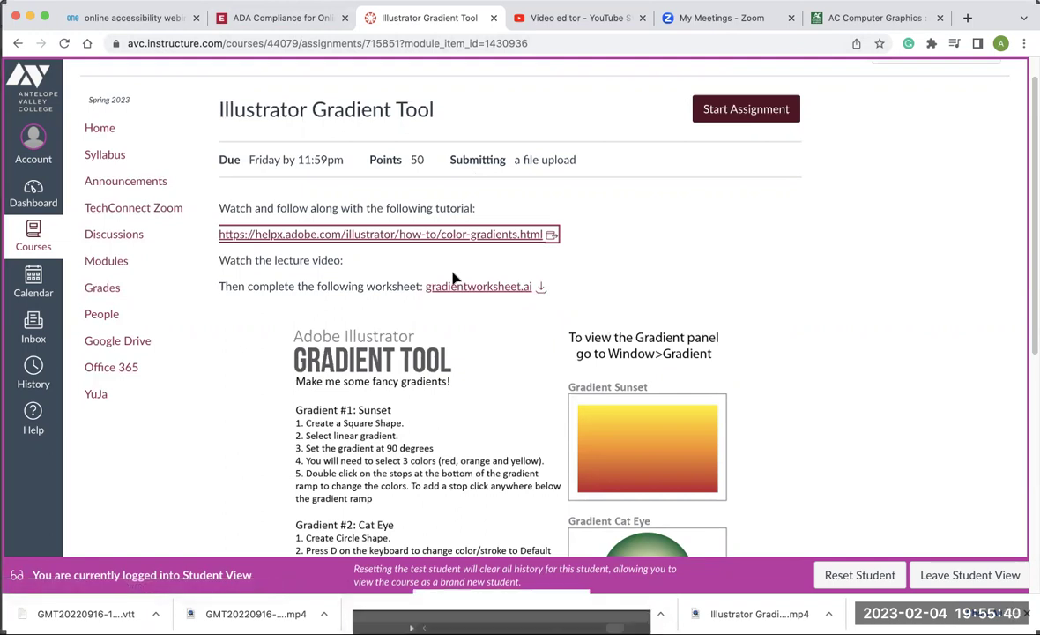
key(super+Tab)
click(207, 61)
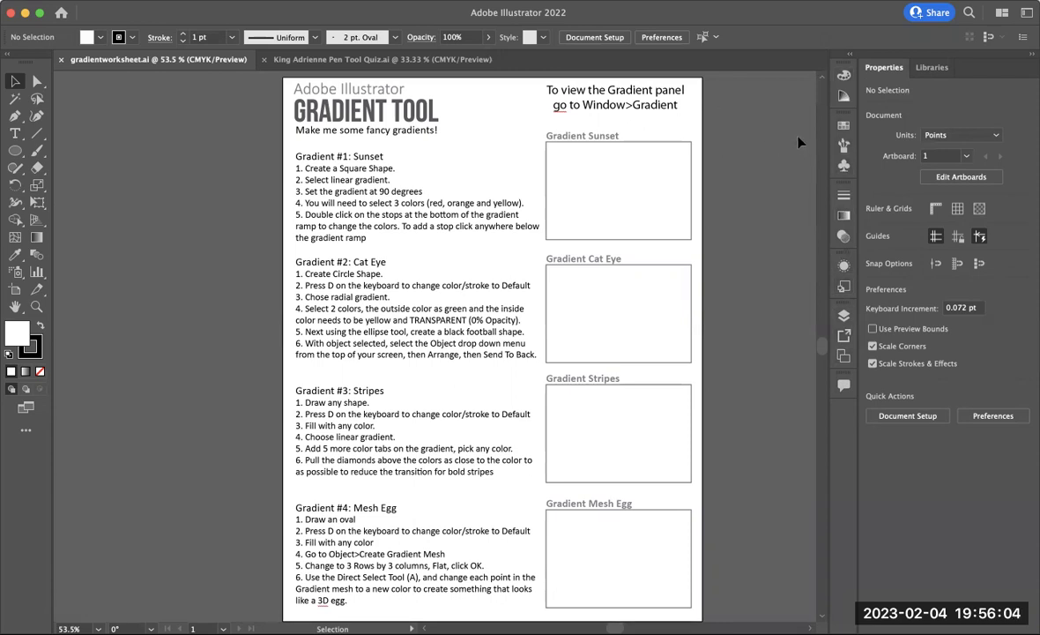
Check the workspace list without changing it, then open Illustrator's Window menu
click(1002, 13)
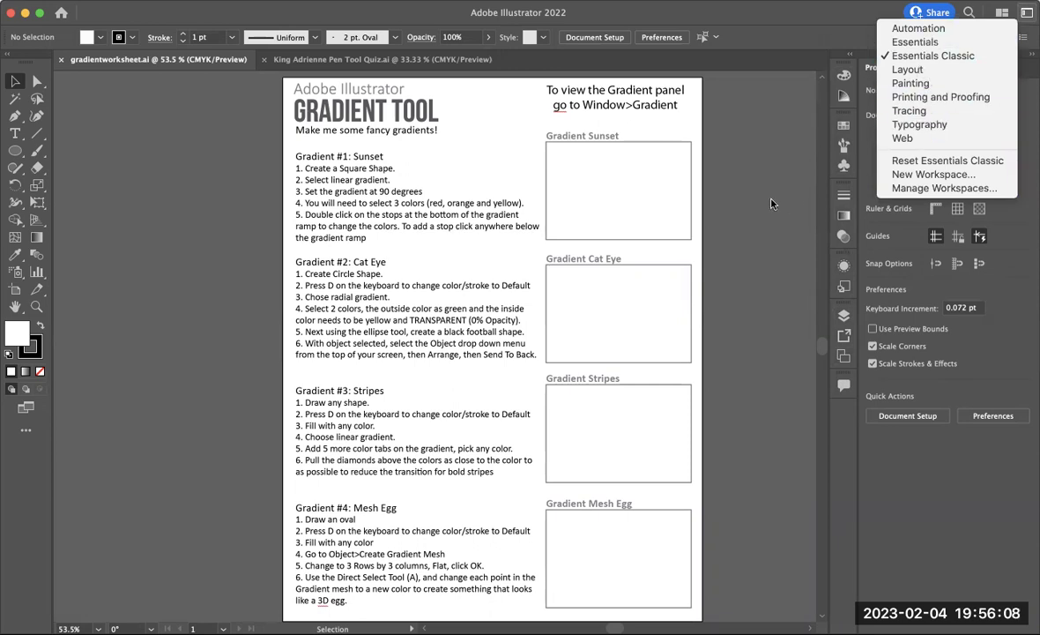
key(Escape)
click(375, 0)
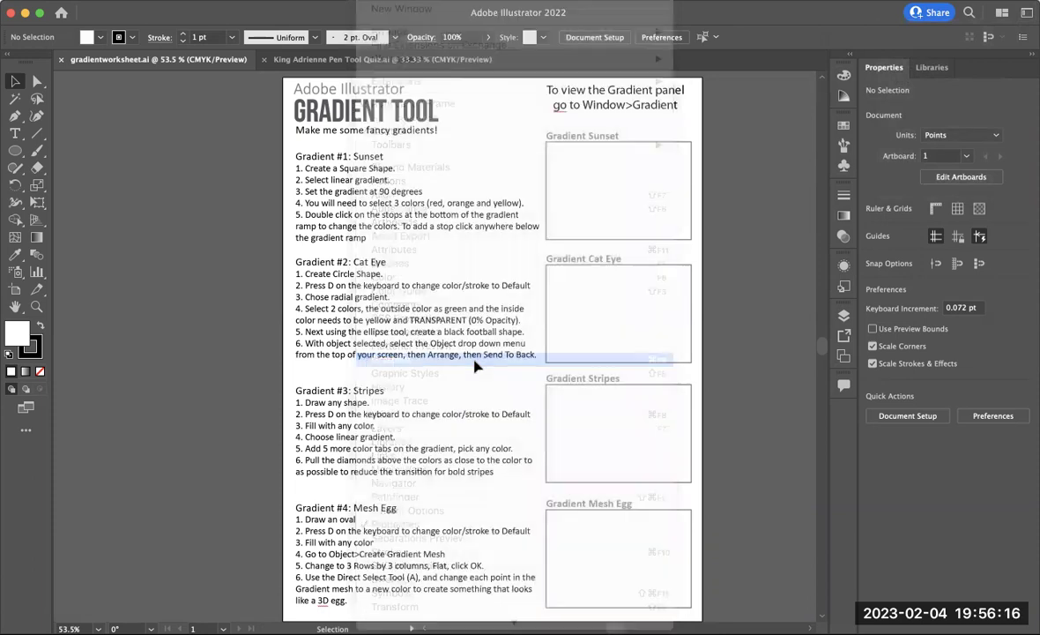
Show the Gradient panel from the Window menu, collapsing and re-expanding it in the dock
click(473, 361)
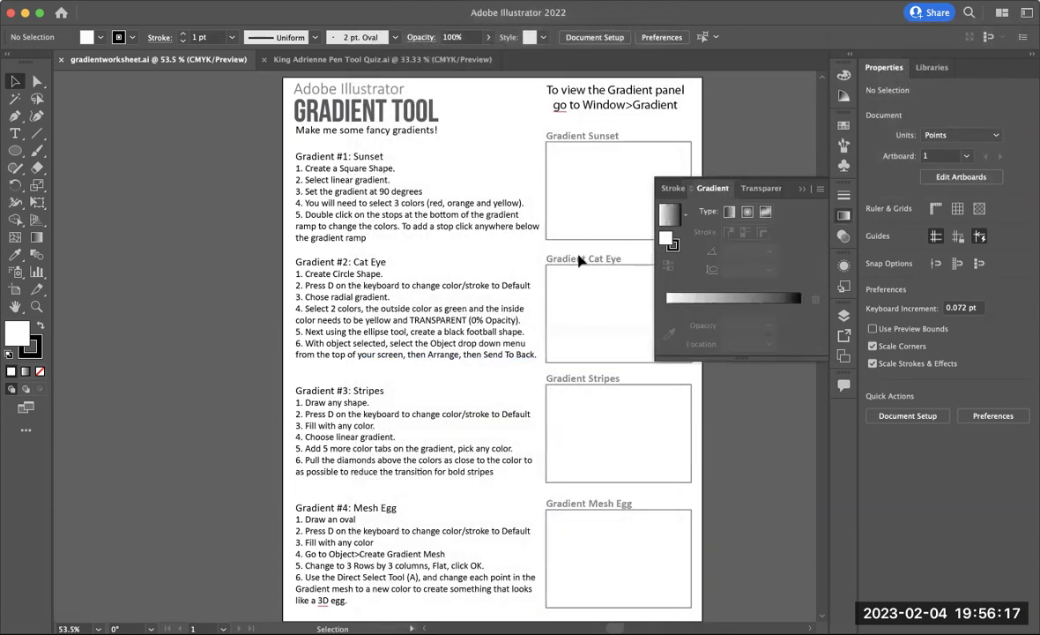
click(842, 218)
click(842, 218)
Close the Gradient panel, then open the Layers panel showing Work Here and locked Layer 1, and close it
click(379, 0)
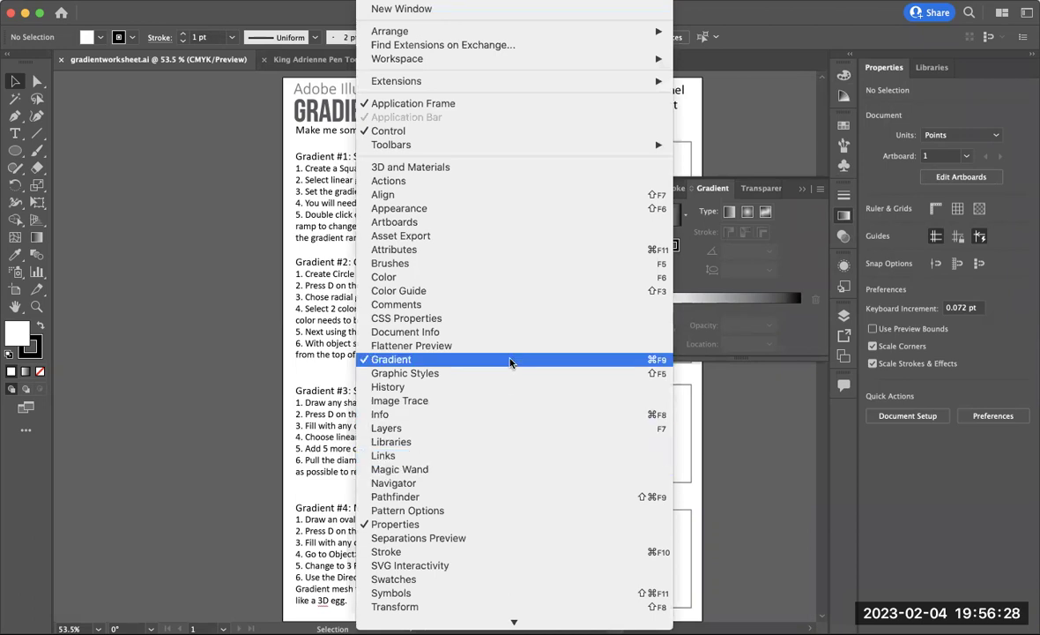
click(167, 422)
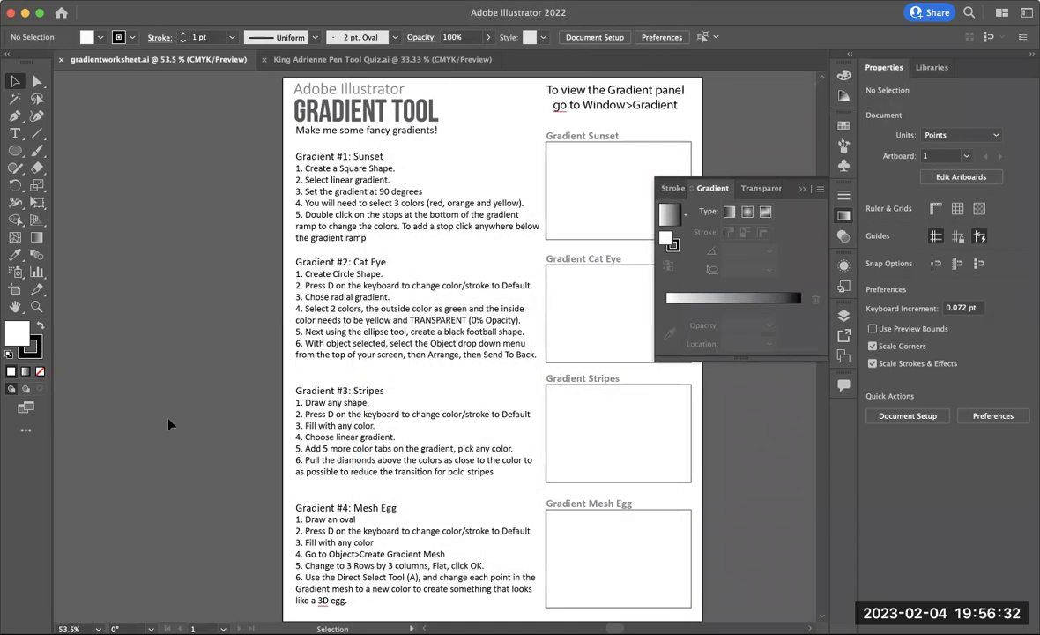
click(802, 190)
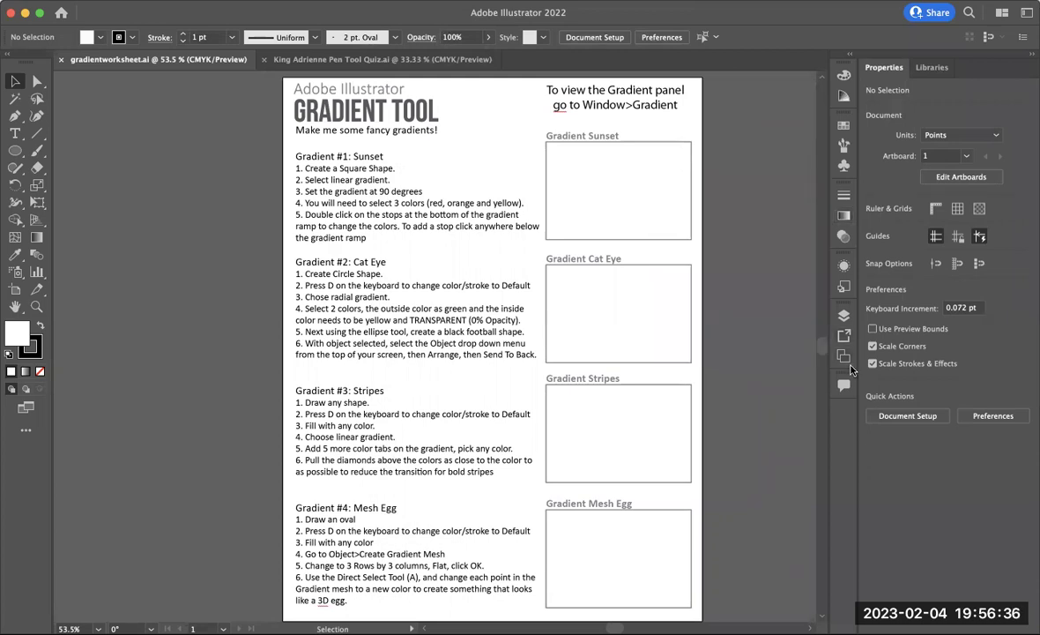
click(844, 316)
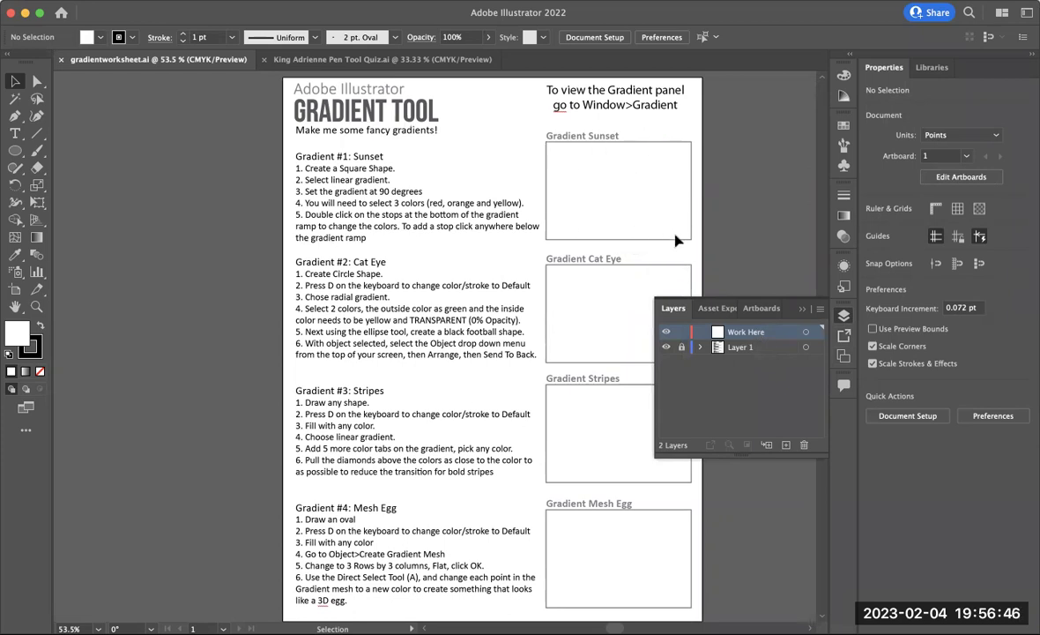
click(801, 309)
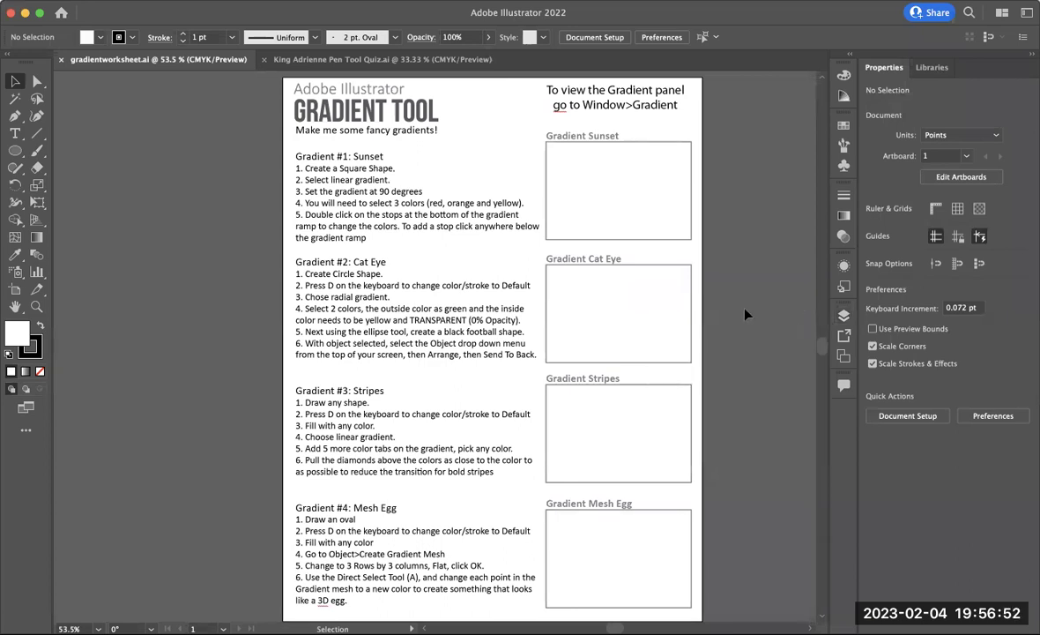
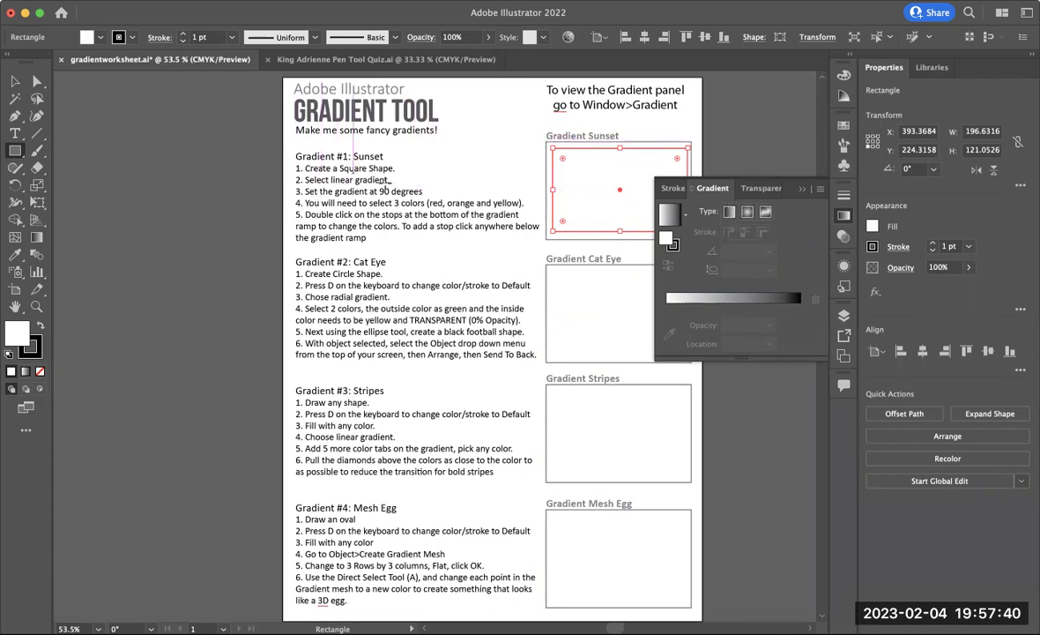
Apply a white-to-black linear gradient at 0° to the Gradient Sunset rectangle
click(729, 213)
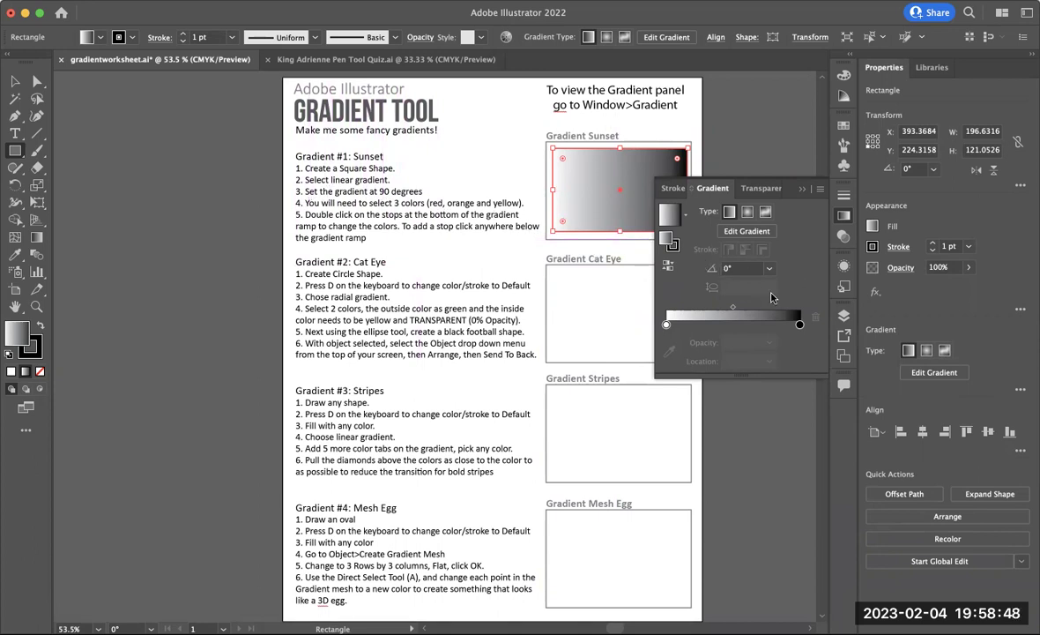
click(769, 270)
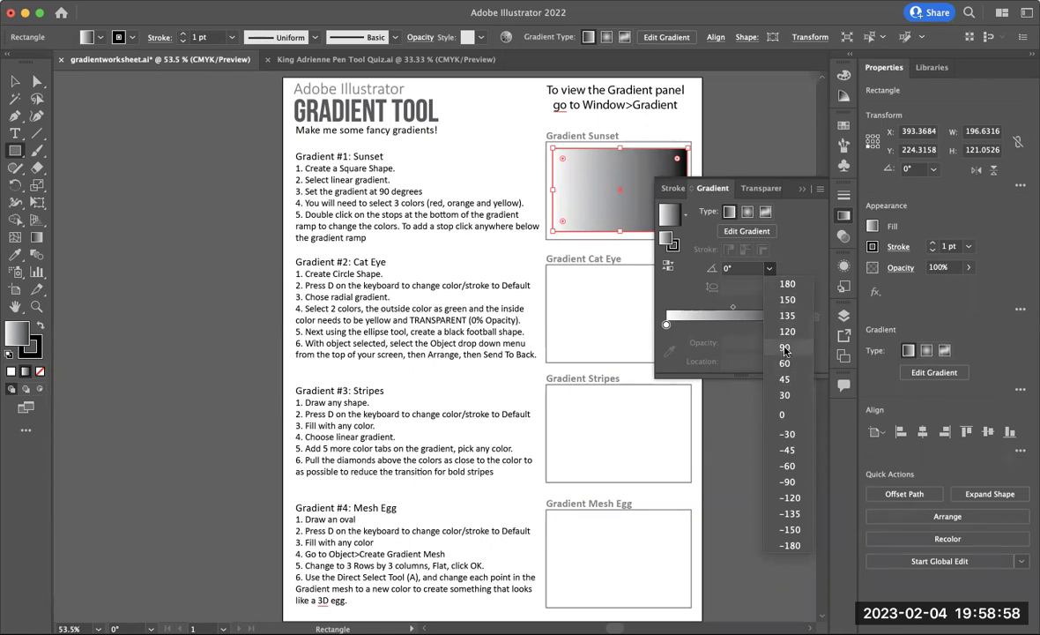
Set the gradient angle to 90° and check the white and black stops
click(785, 349)
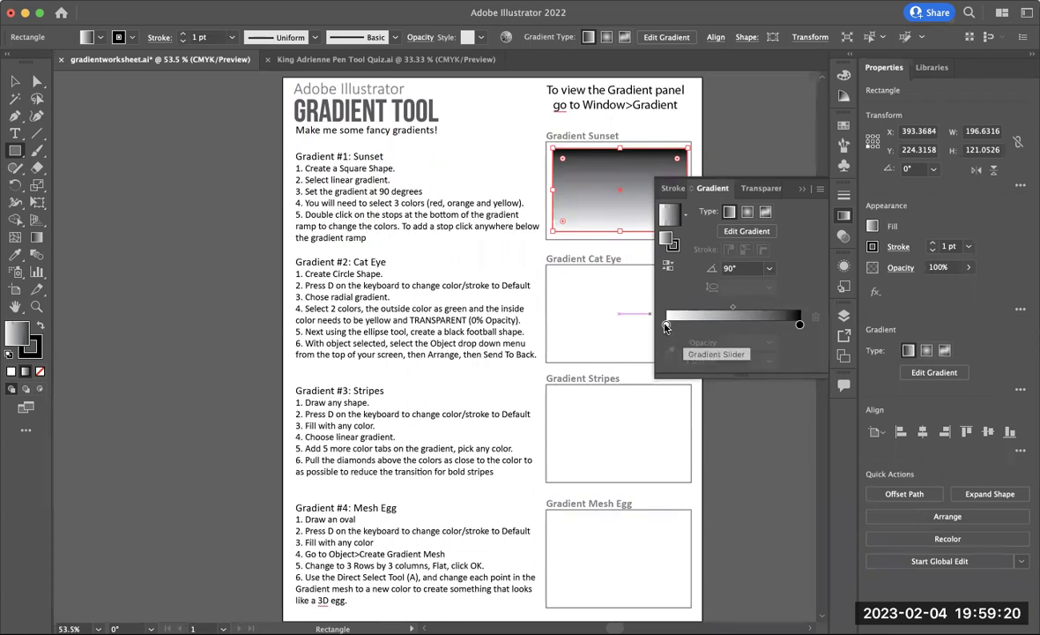
click(666, 325)
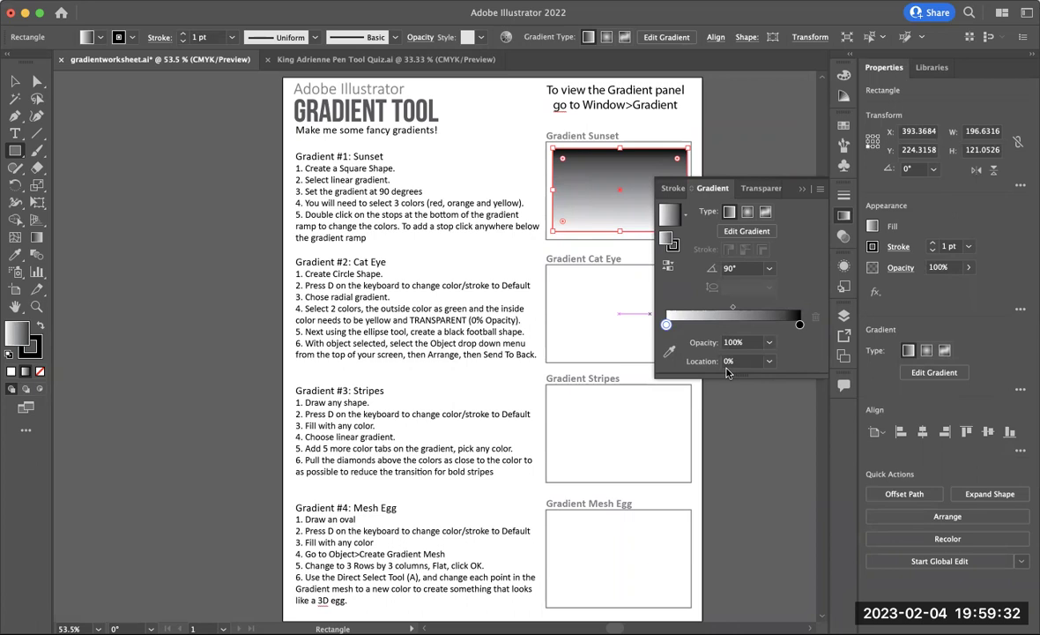
click(800, 326)
click(667, 324)
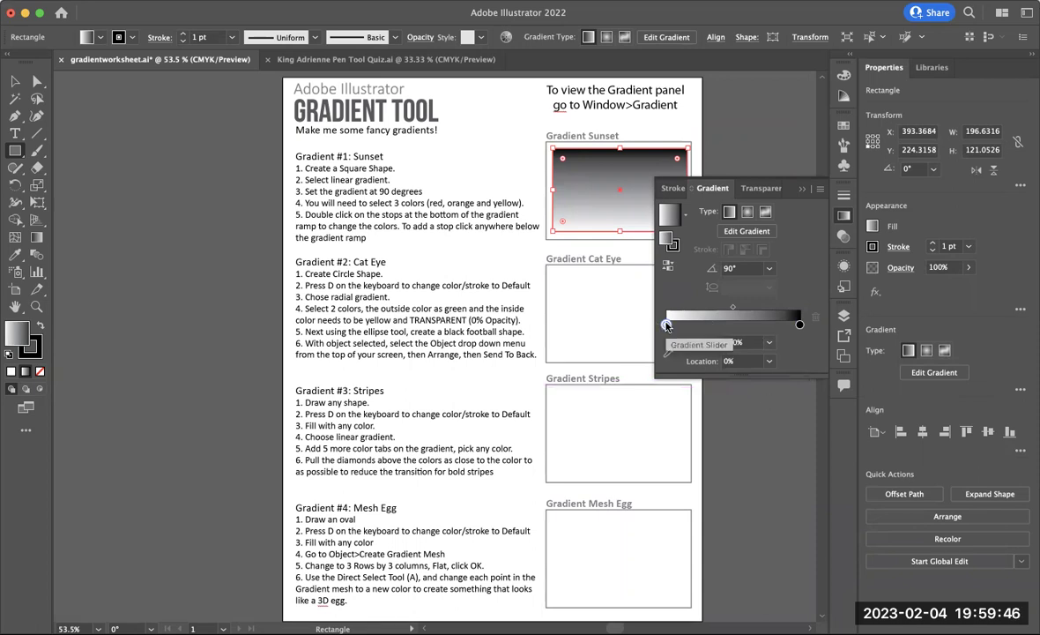
Open the white stop's colour options and switch its sliders to CMYK
double_click(666, 324)
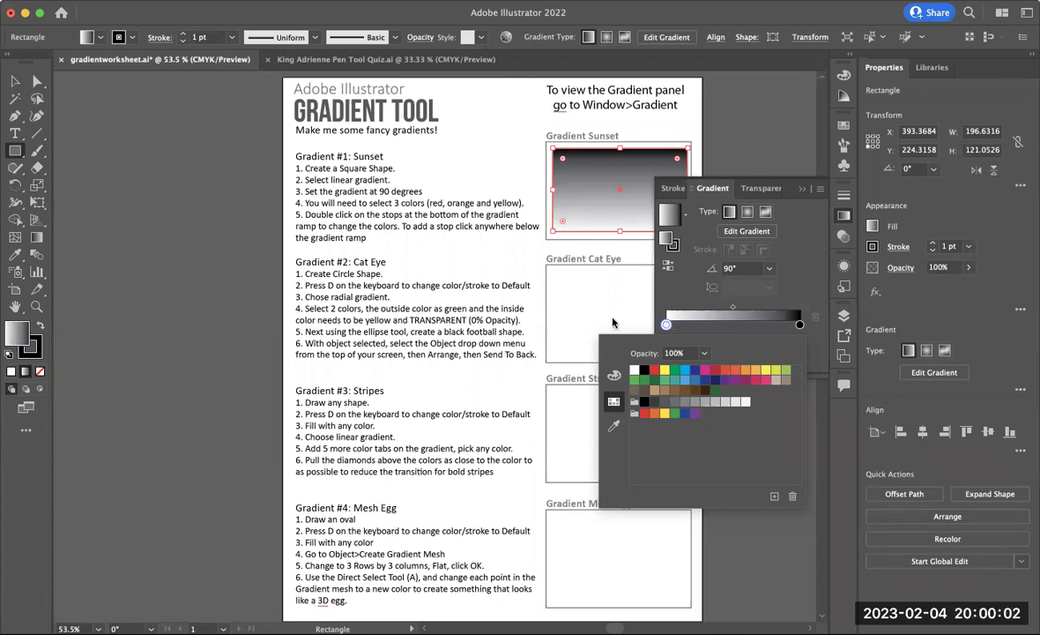
click(616, 377)
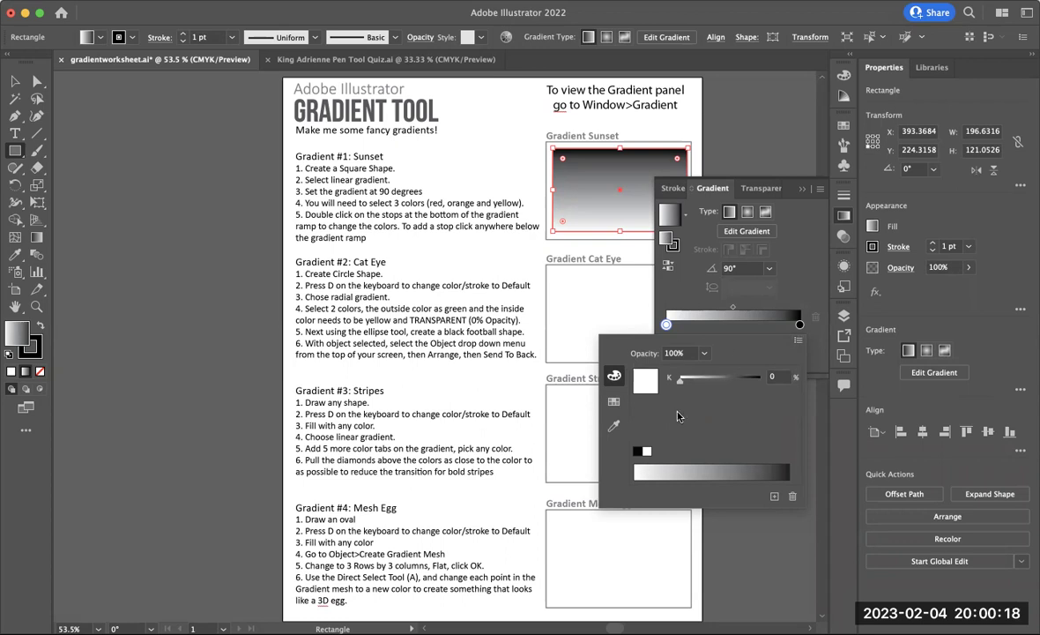
click(798, 340)
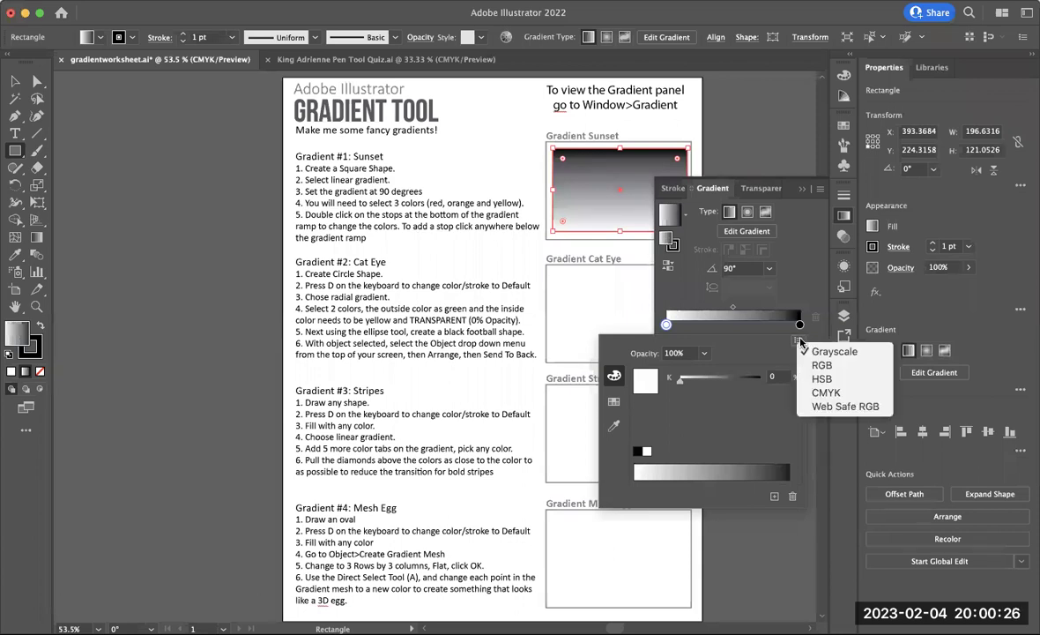
click(827, 393)
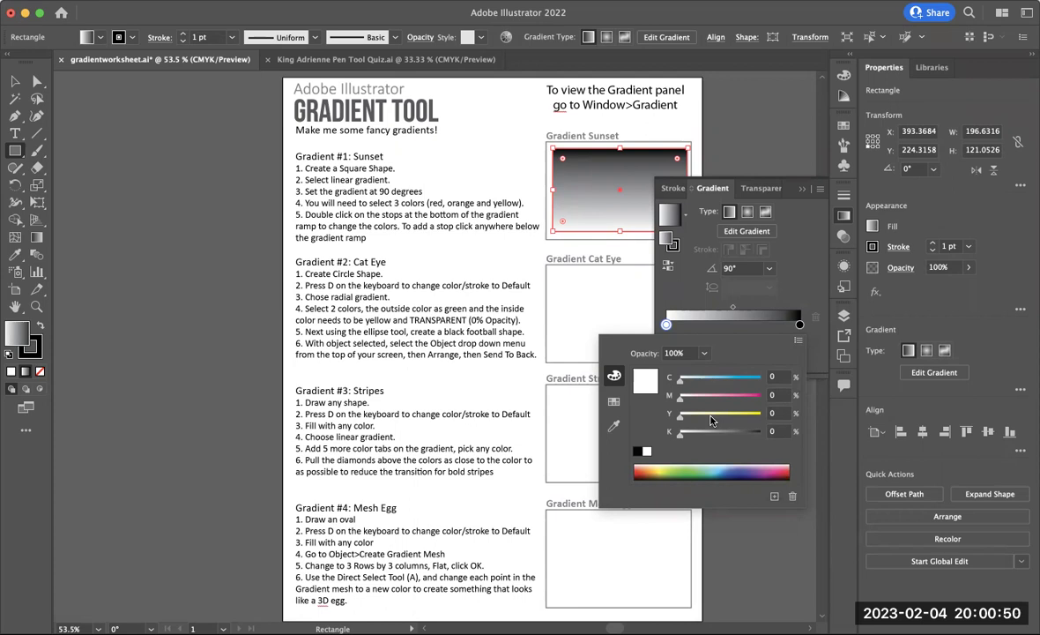
Make the starting stop bright red: C 0, M 100, Y 100, K 0
click(614, 403)
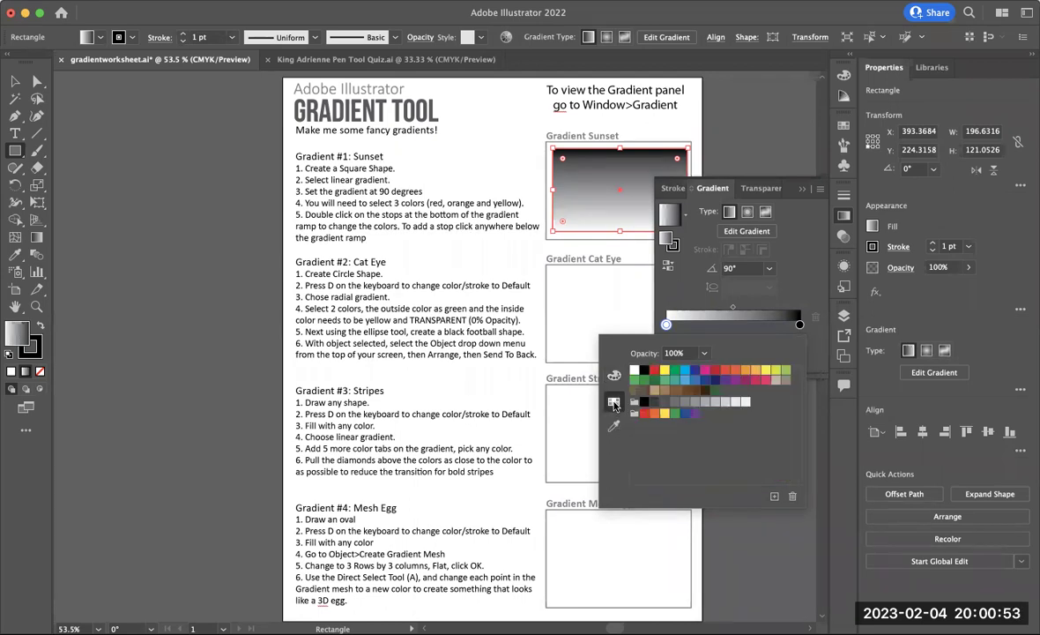
click(716, 374)
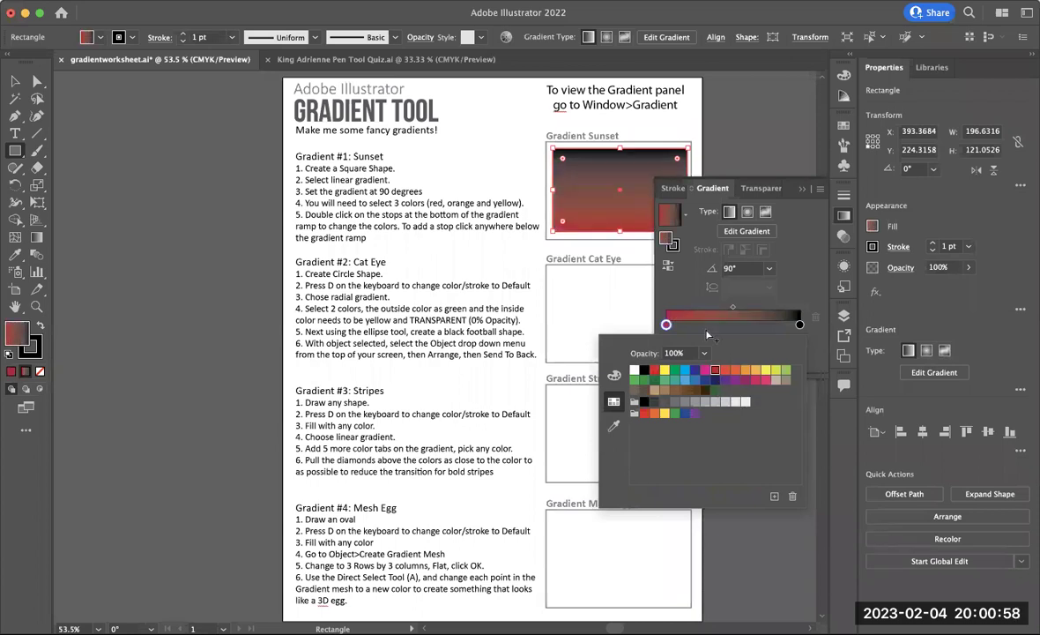
click(615, 375)
drag(760, 398, 627, 356)
key(super+z)
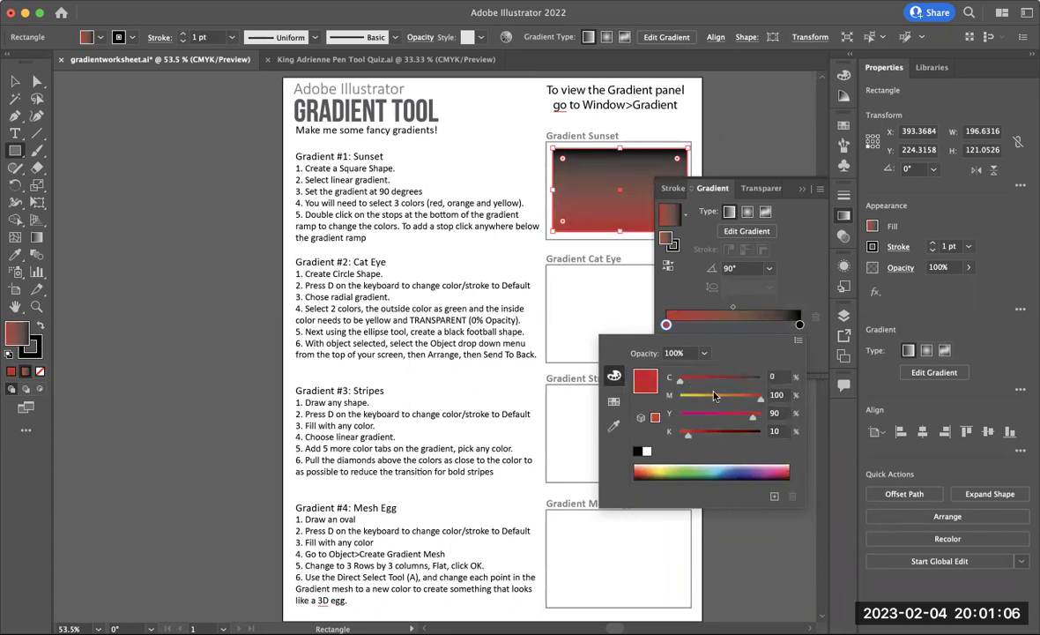
drag(753, 420, 764, 420)
drag(689, 435, 674, 434)
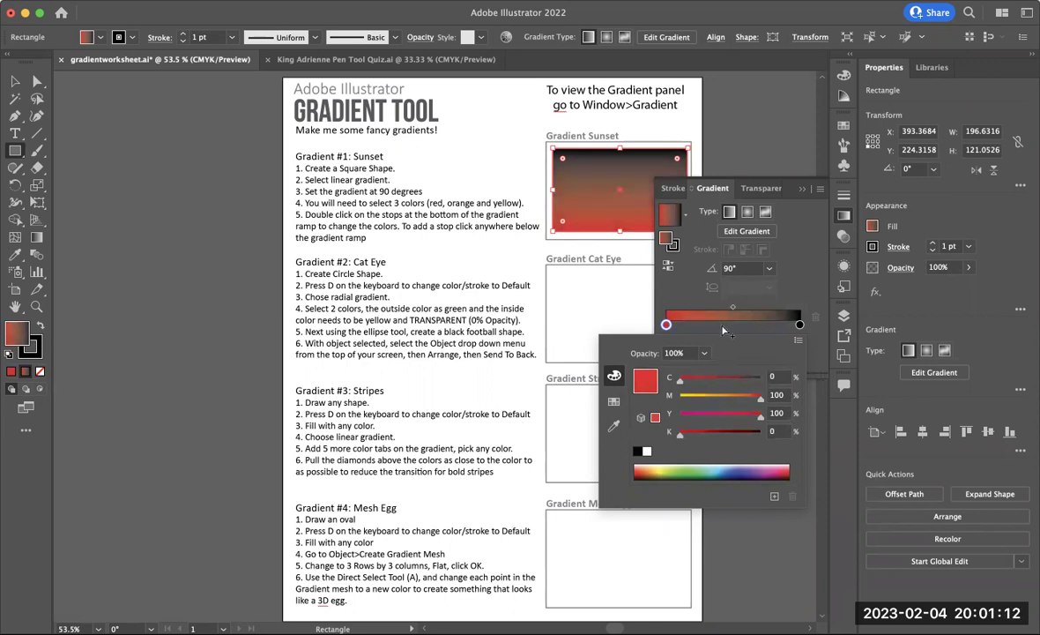
click(800, 325)
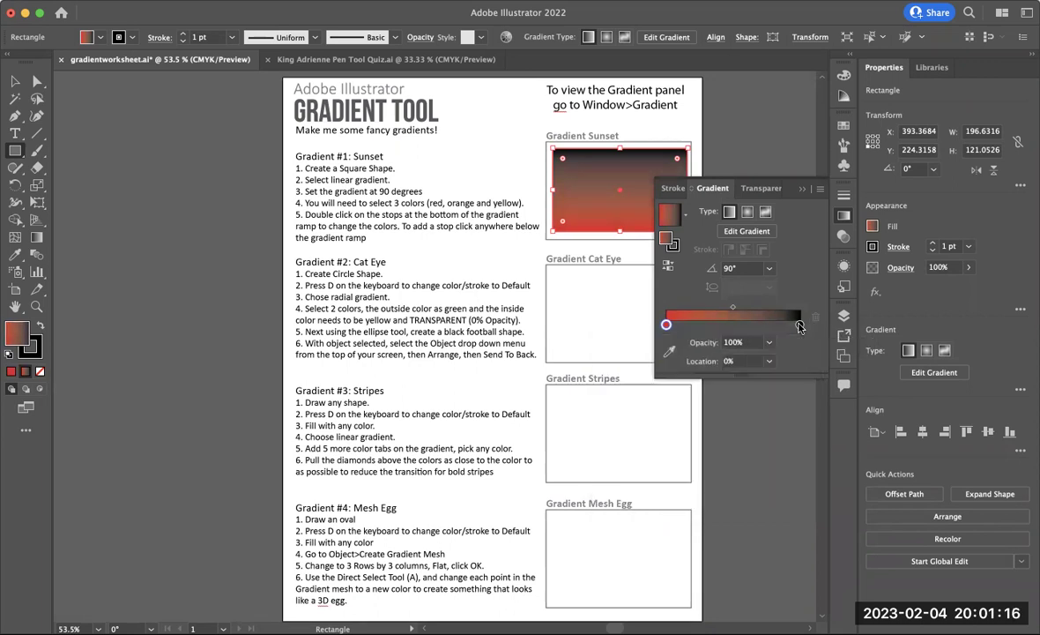
Make the end stop a yellow swatch and add a middle stop at 51.2111%
double_click(800, 326)
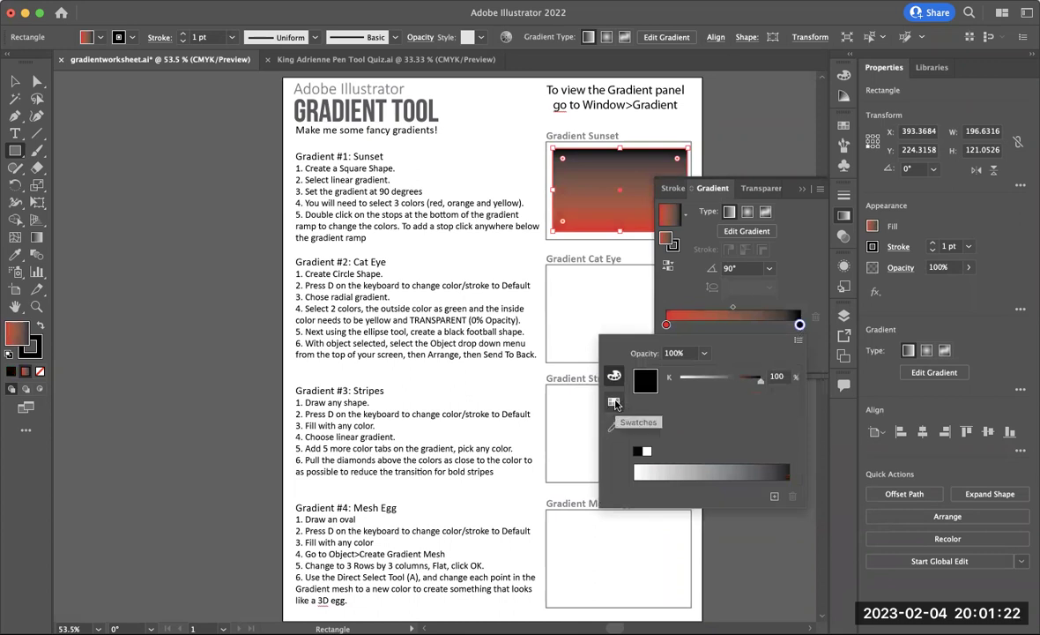
click(614, 403)
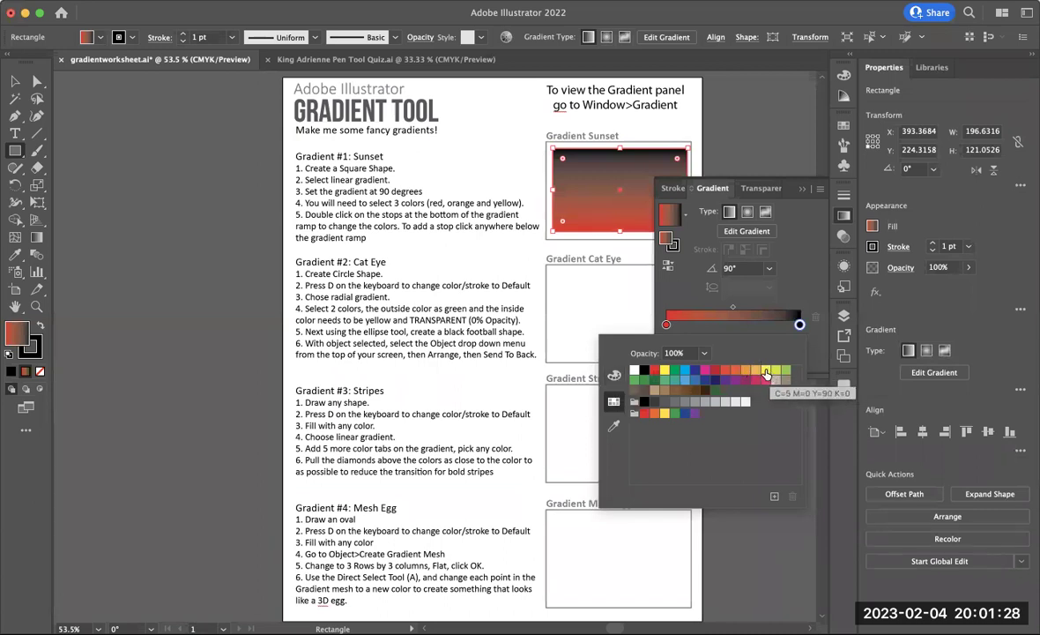
click(766, 371)
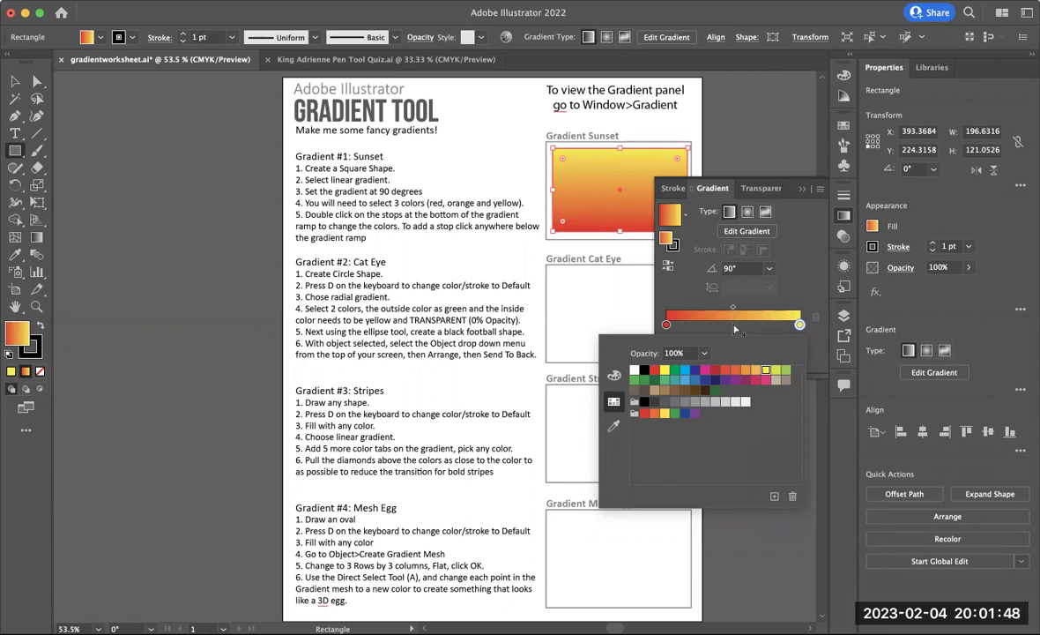
key(Escape)
click(735, 326)
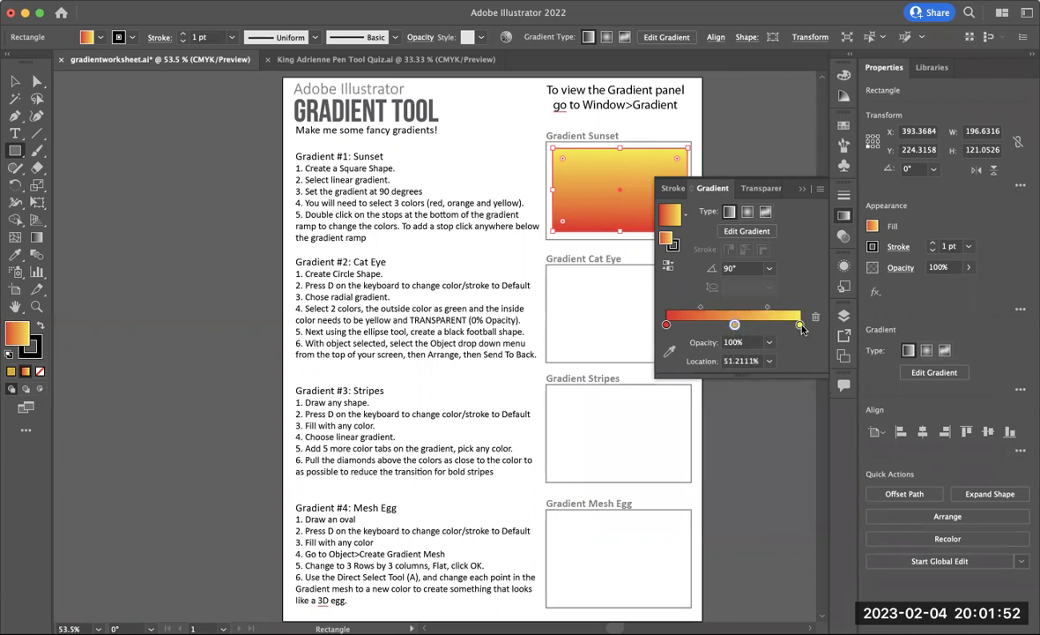
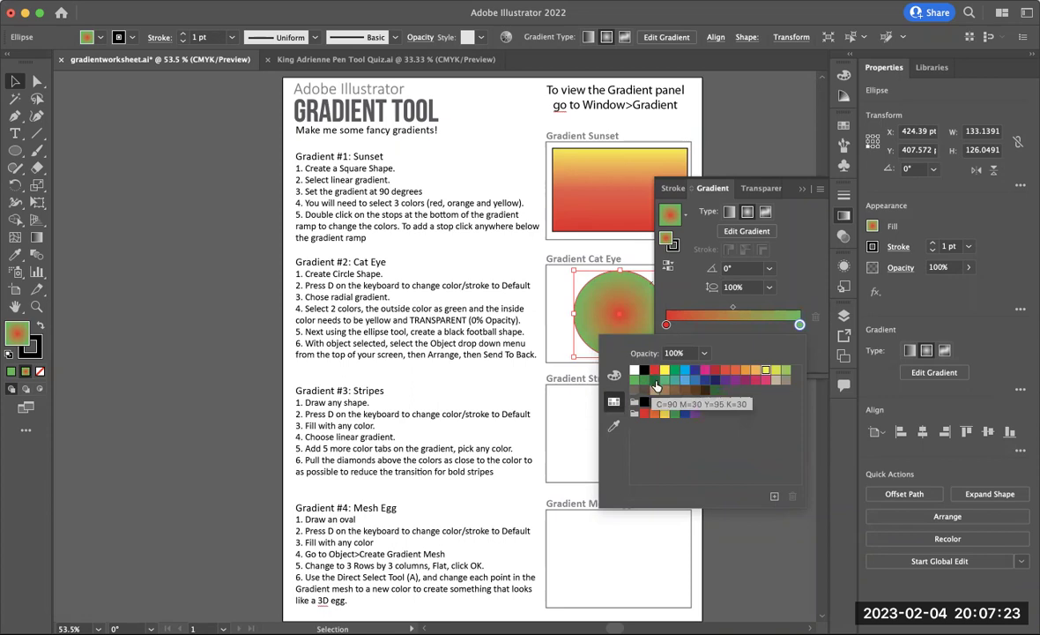
Make the outer gradient stop a lighter green, C73 M0 Y100 K0
click(643, 380)
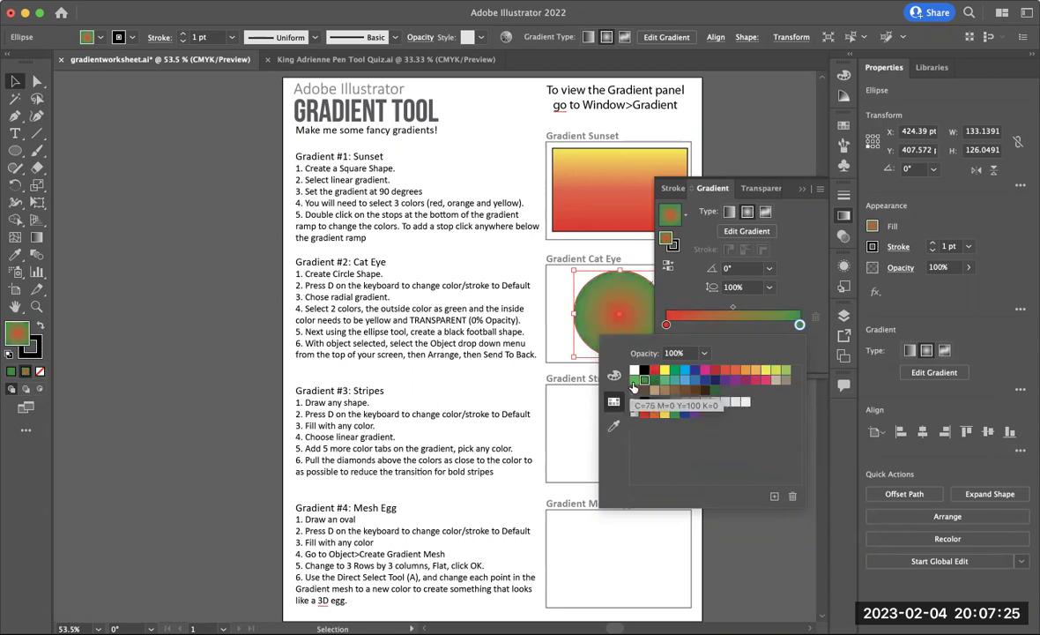
click(633, 380)
click(614, 379)
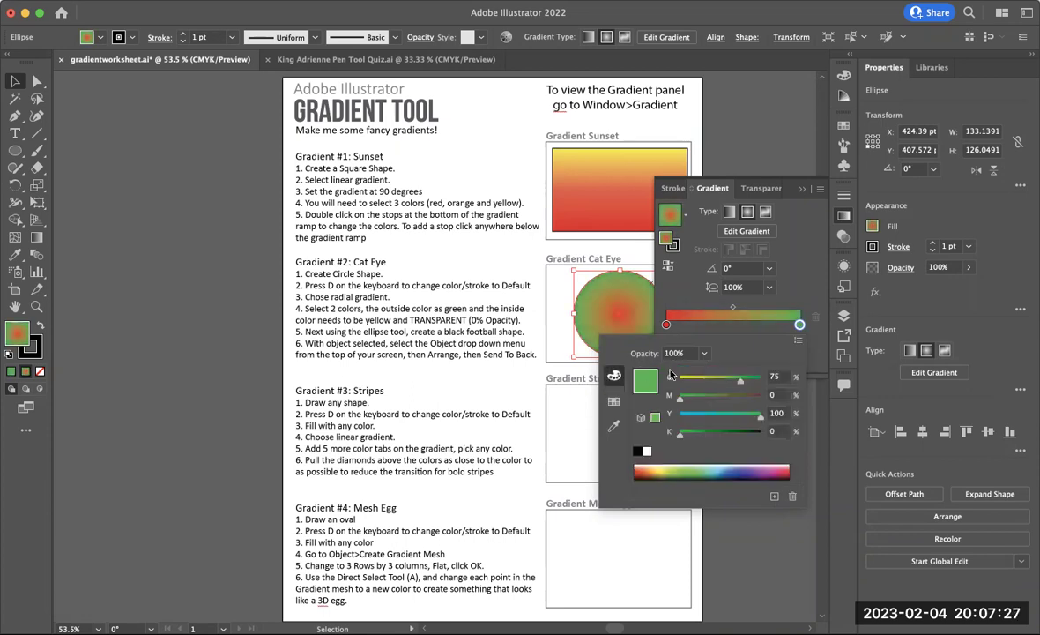
drag(739, 381, 743, 380)
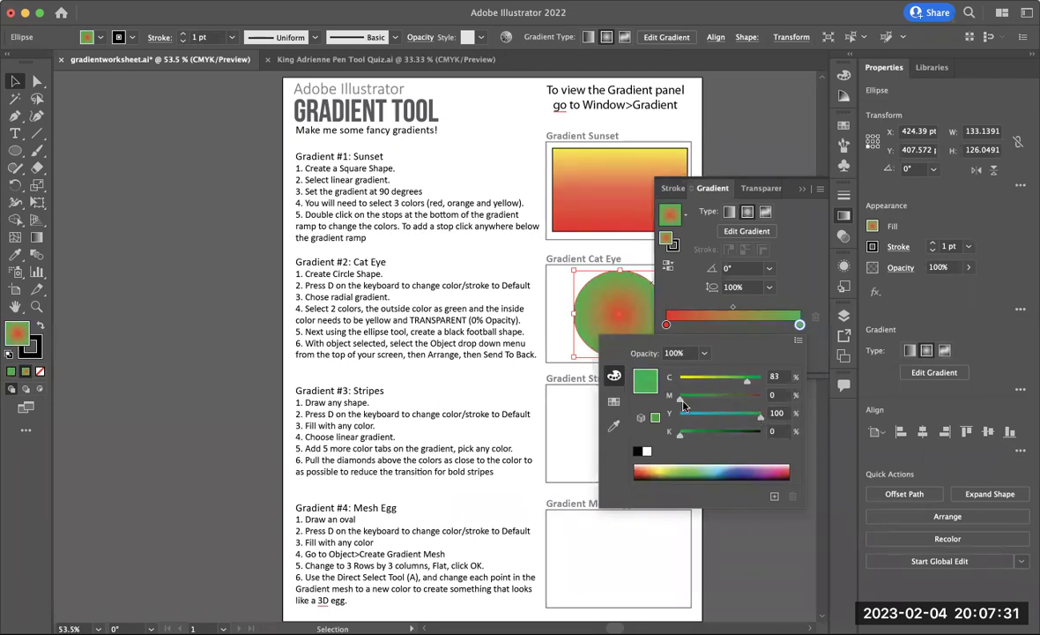
click(739, 381)
drag(738, 382, 737, 382)
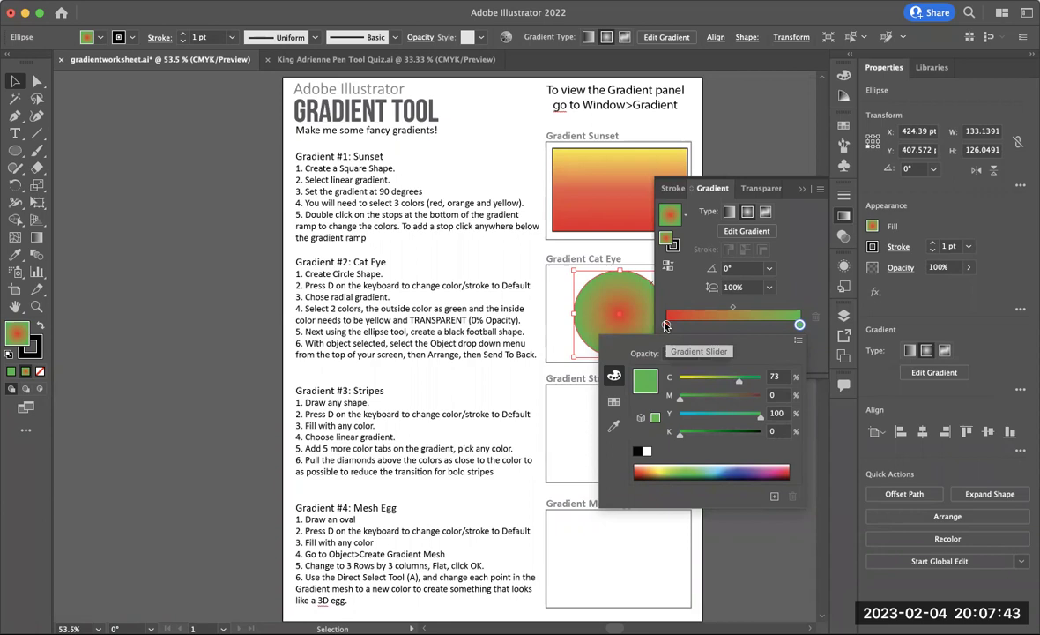
Turn the red inner stop yellow by lowering Magenta to about 11 (C0 M11 Y100 K0)
click(666, 326)
double_click(665, 326)
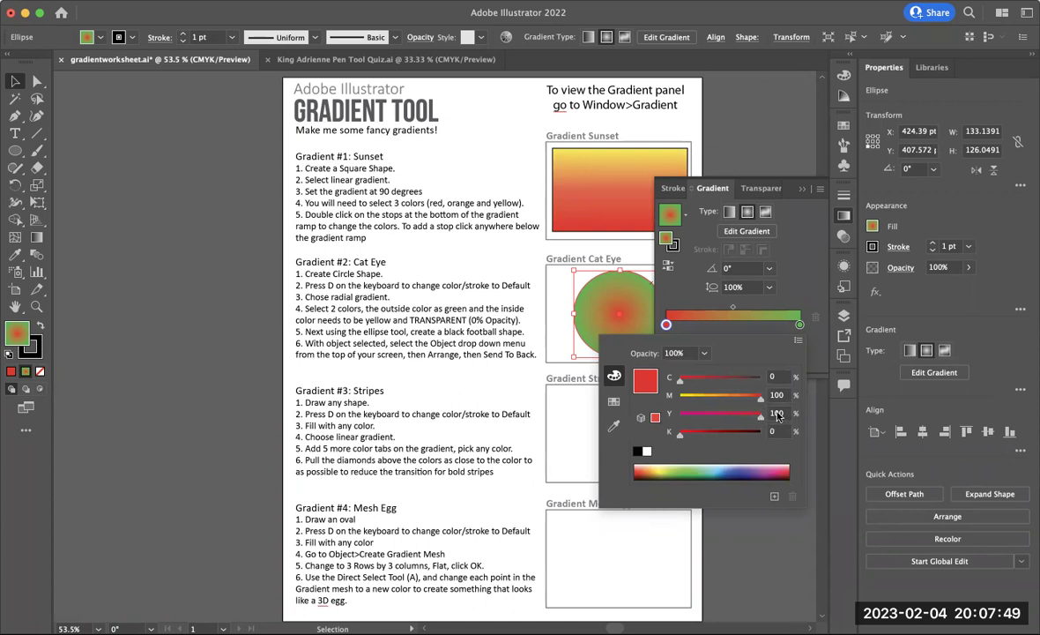
drag(707, 397, 670, 399)
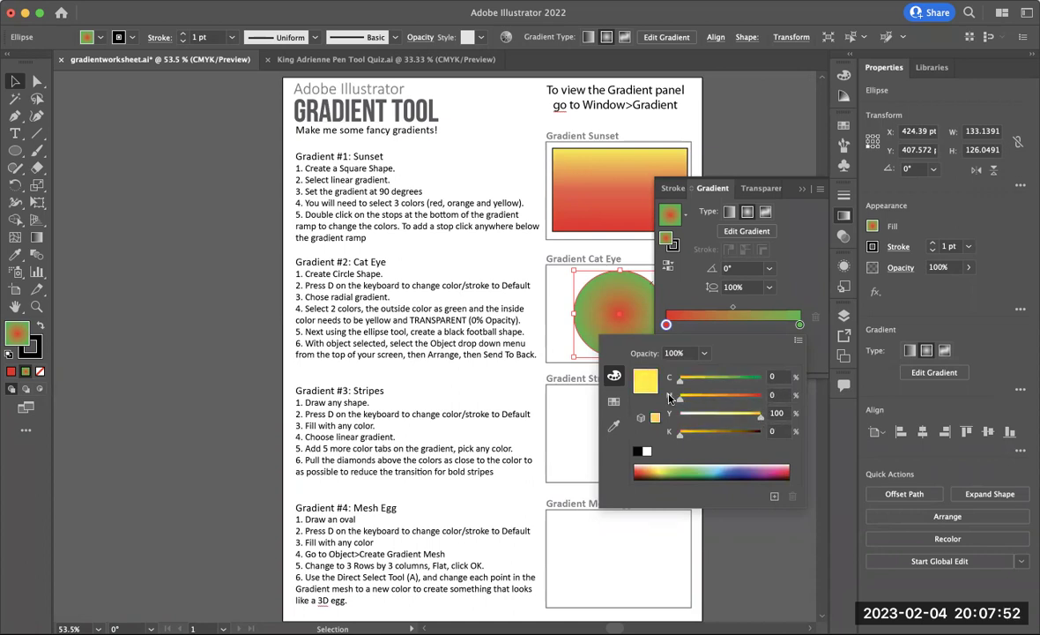
click(614, 401)
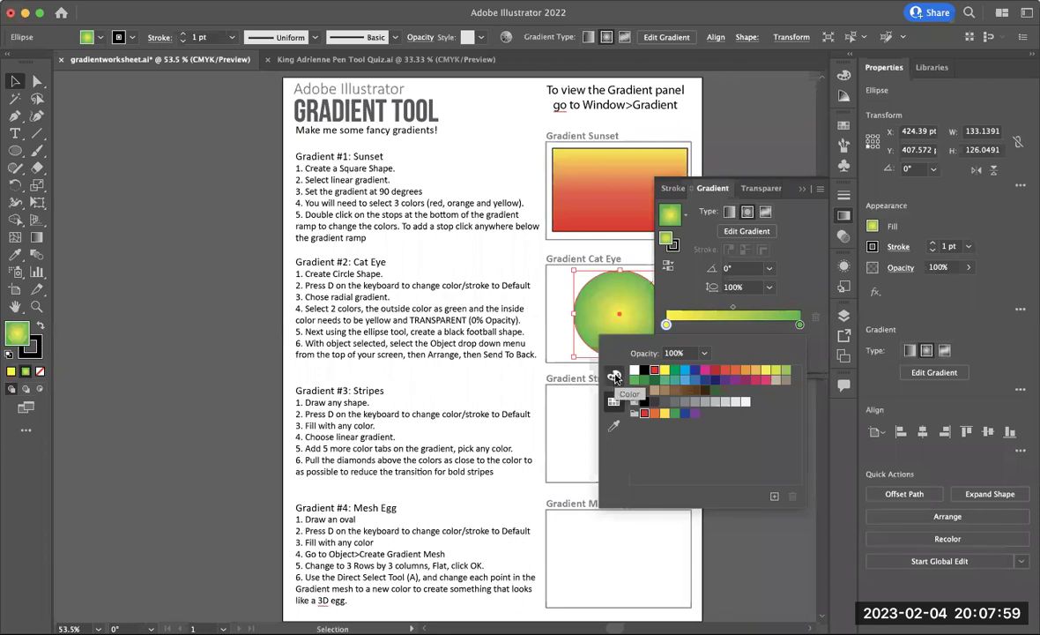
click(614, 378)
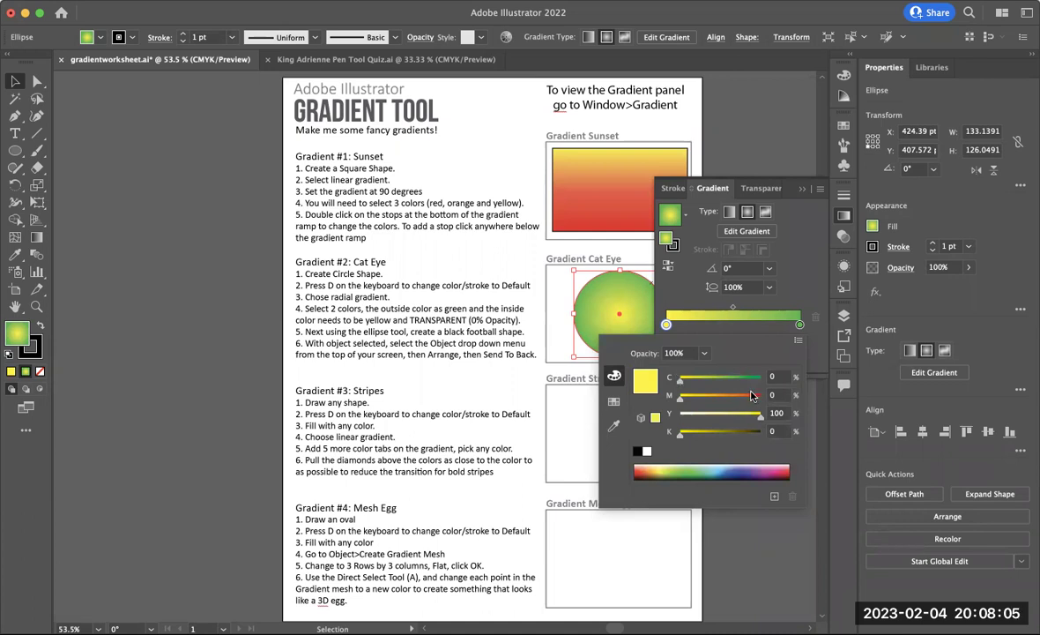
drag(681, 402, 690, 401)
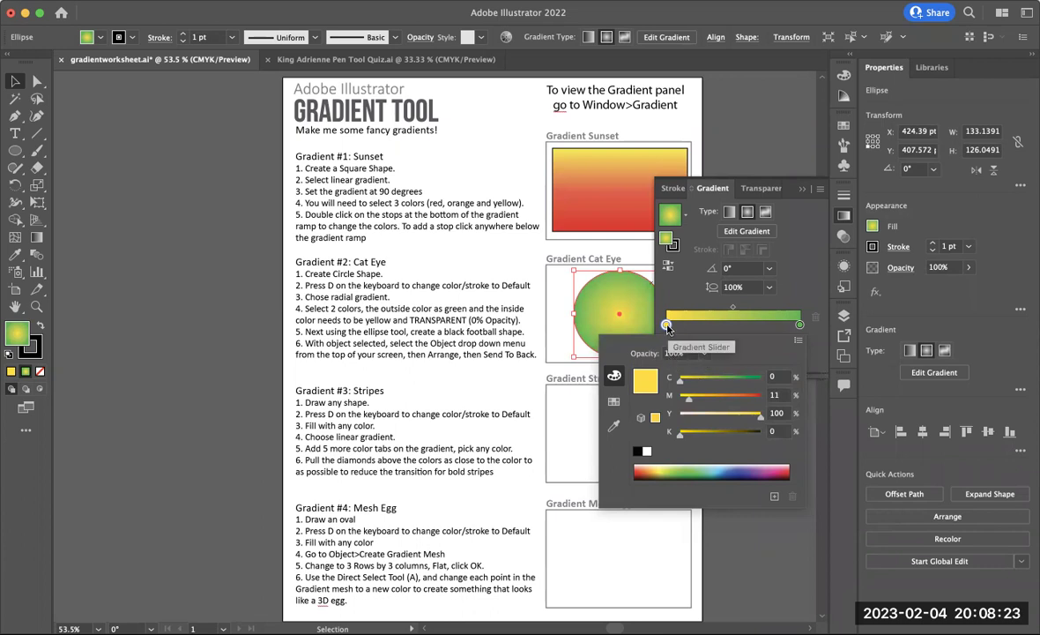
Set the inner stop's opacity to 0%, then change it to 50%
click(703, 354)
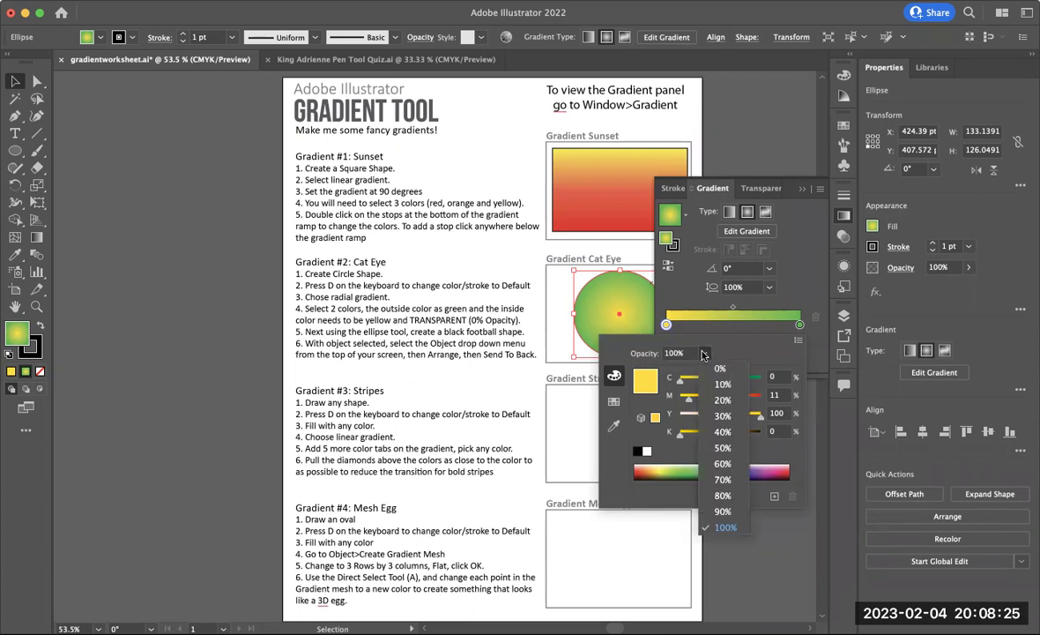
click(721, 368)
drag(689, 395, 778, 394)
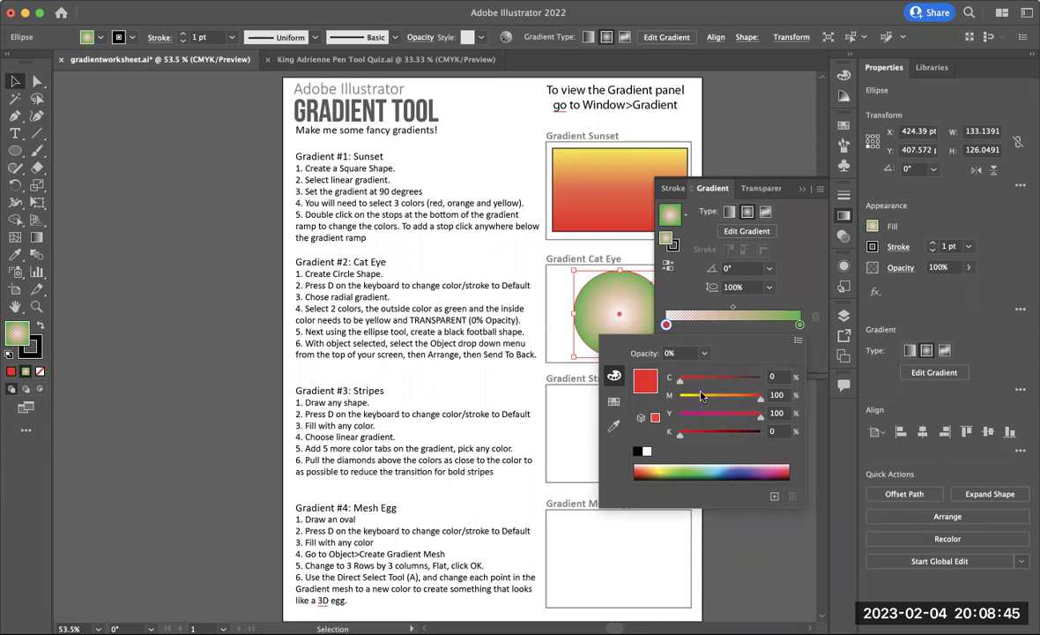
click(743, 338)
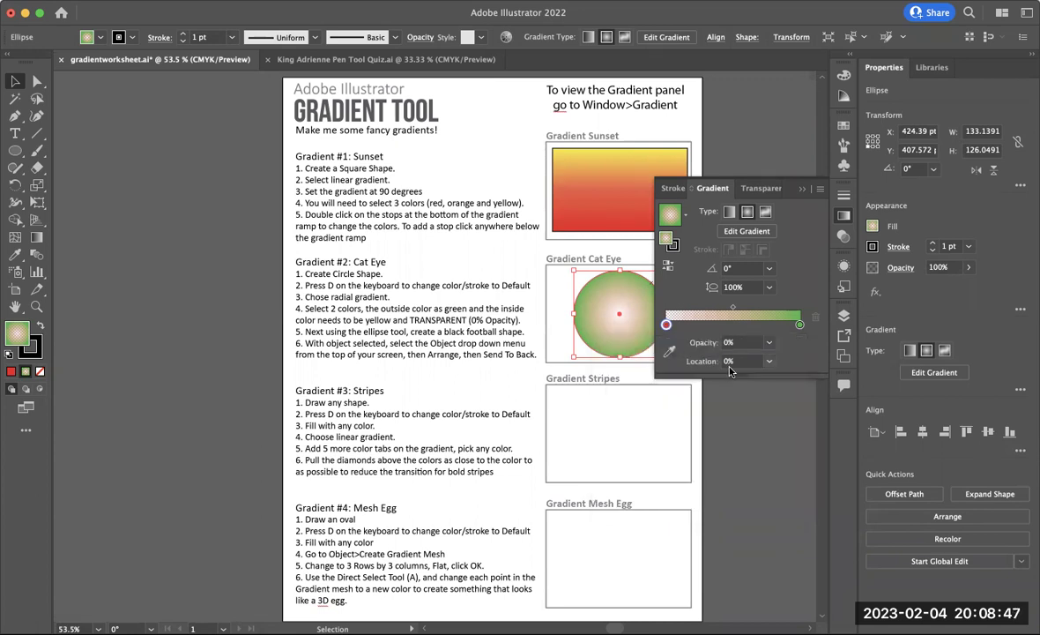
click(769, 342)
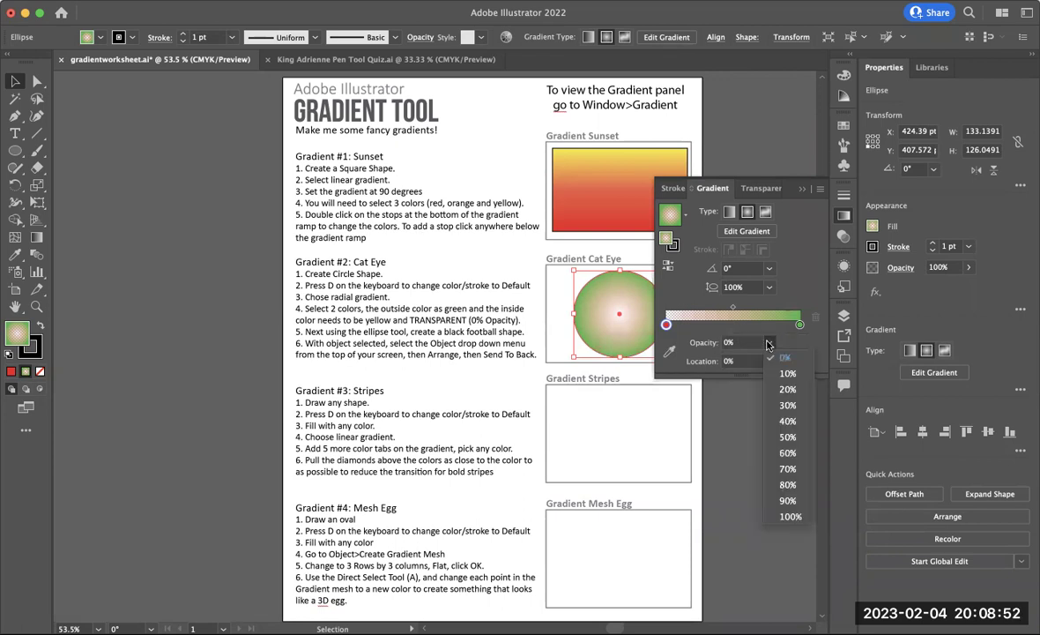
click(791, 437)
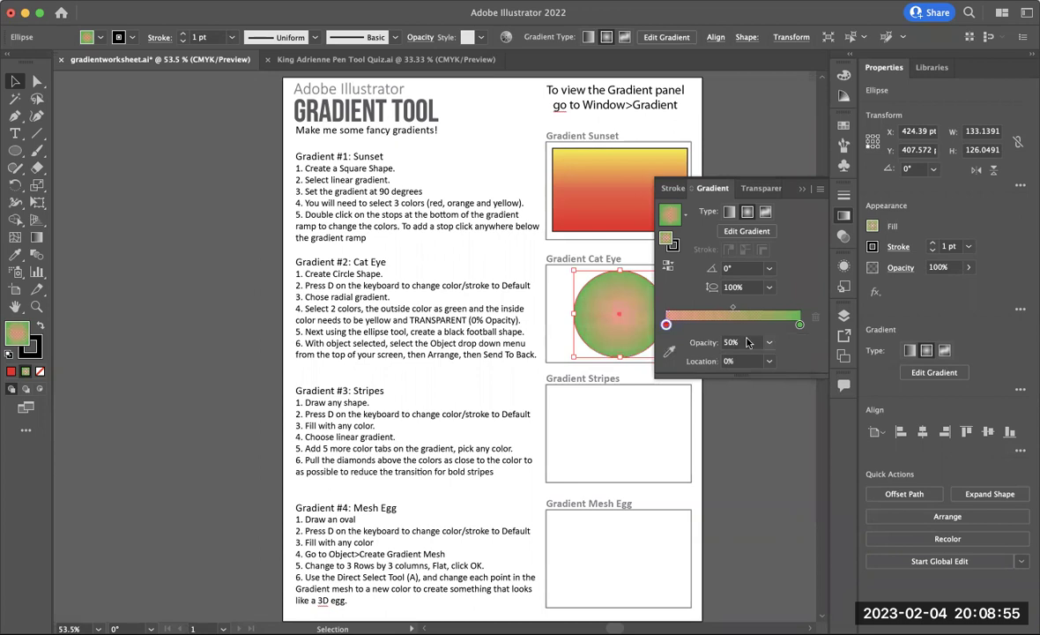
Remove the accidentally added stop so the inner stop sits alone at 0% location
click(669, 325)
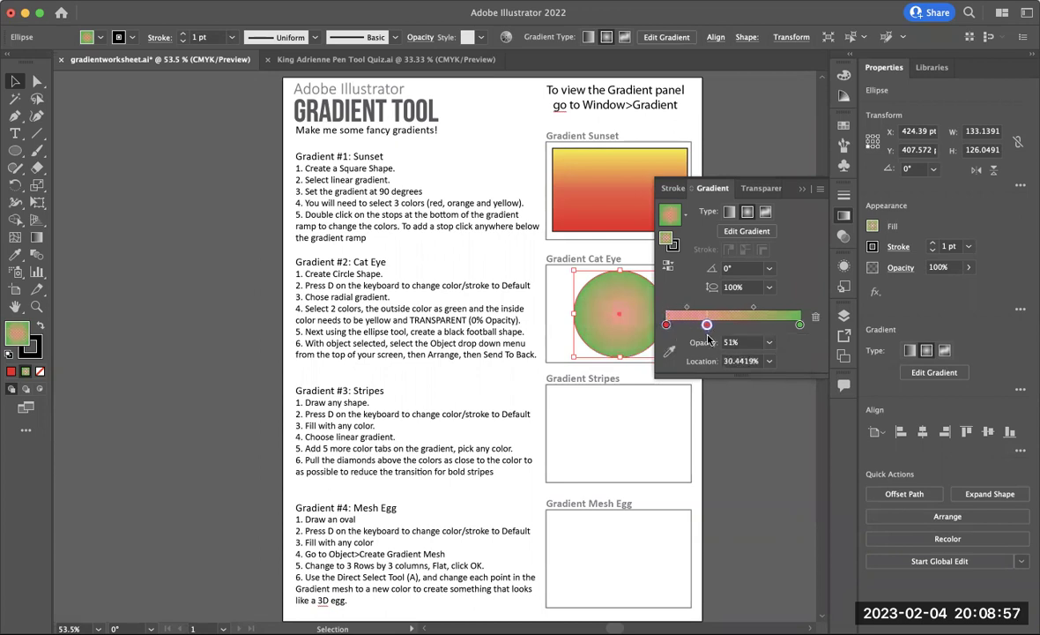
click(671, 325)
mouse_move(671, 325)
mouse_down()
mouse_move(636, 337)
mouse_move(680, 326)
mouse_move(667, 326)
mouse_up()
click(666, 326)
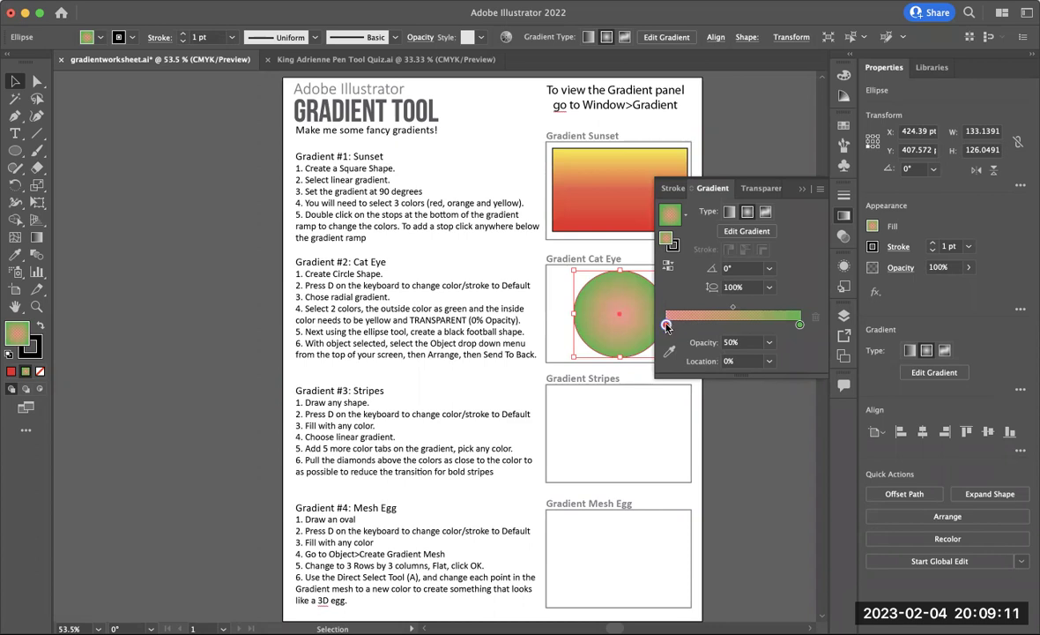
Make the centre stop red (C0 M100 Y100 K0) at 100% opacity
double_click(666, 326)
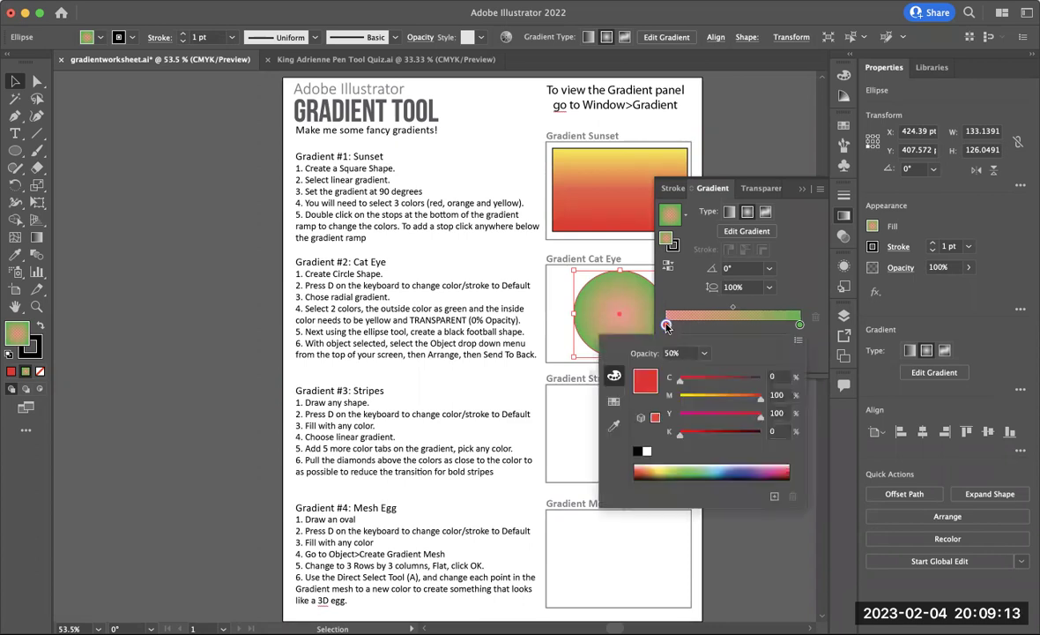
drag(756, 400, 659, 400)
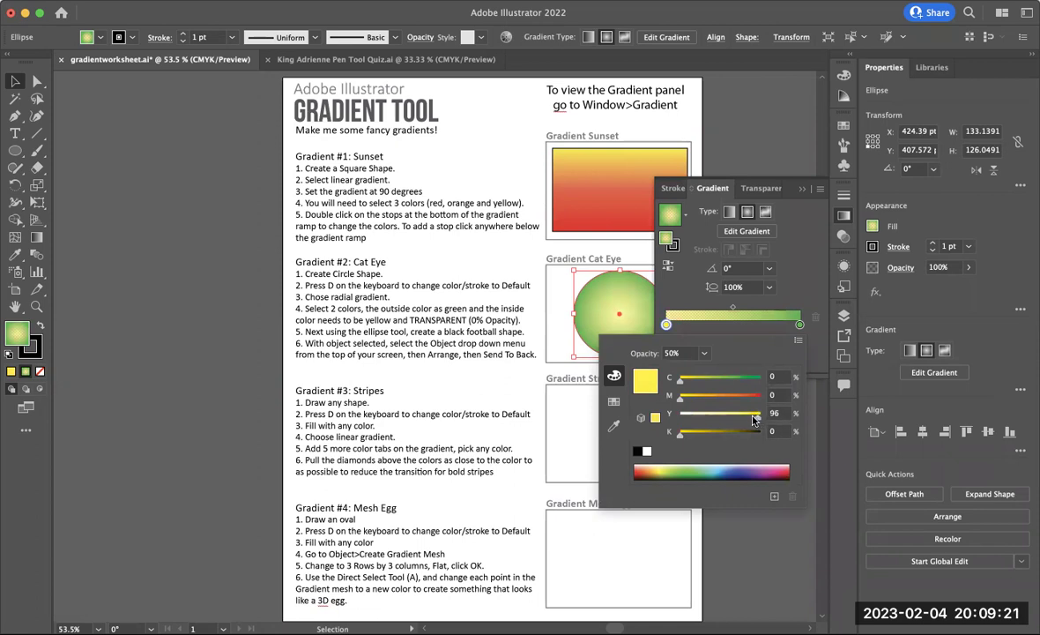
drag(758, 420, 749, 421)
click(705, 353)
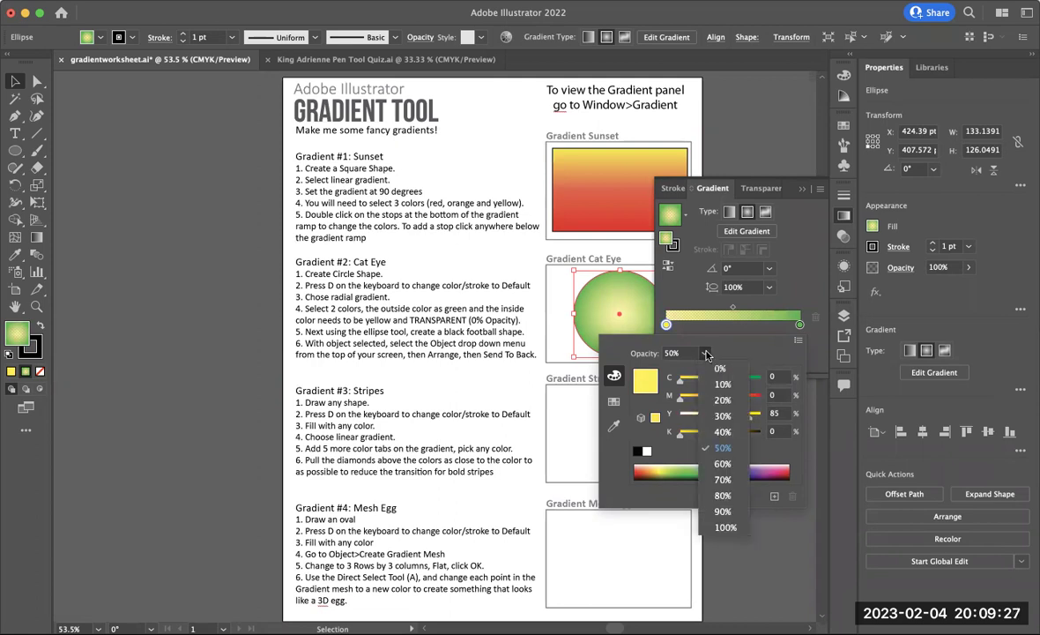
click(721, 527)
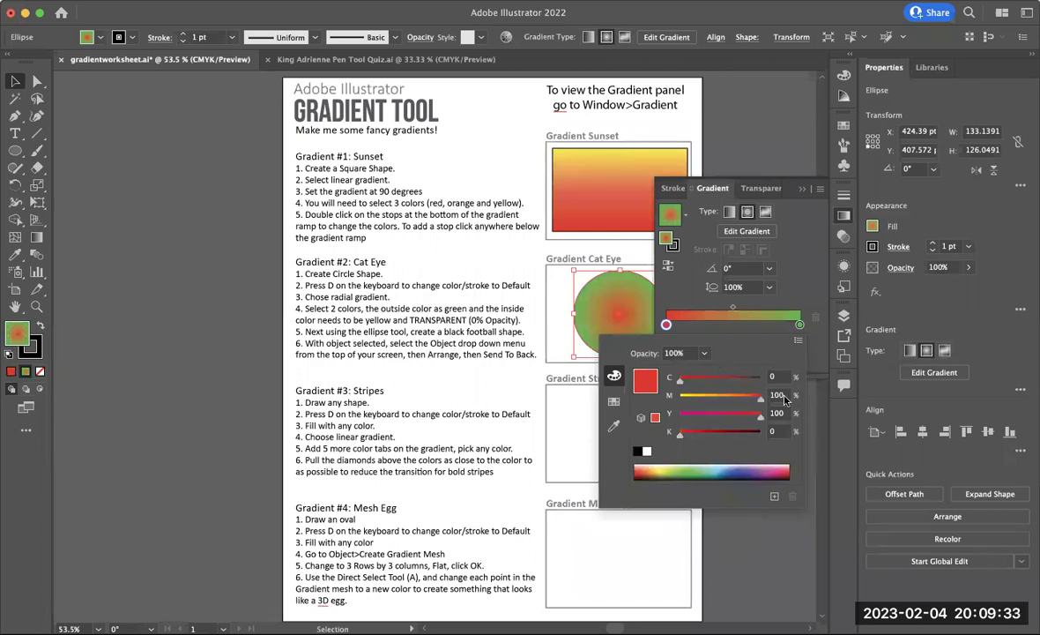
Keep CMYK mode and make the centre stop a yellow swatch with Yellow lowered slightly
click(799, 343)
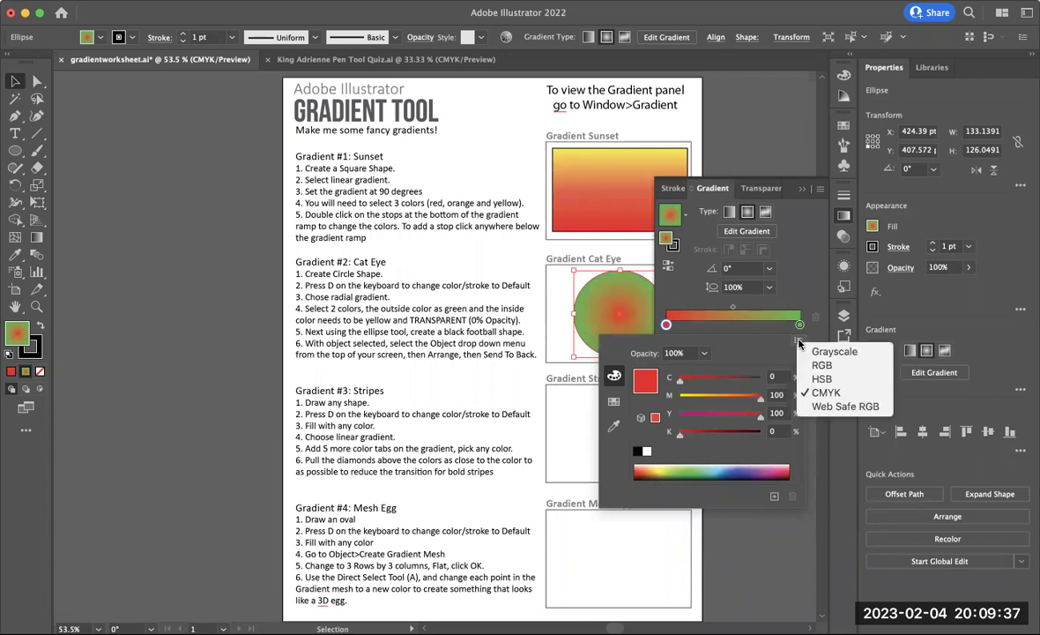
click(648, 350)
click(615, 402)
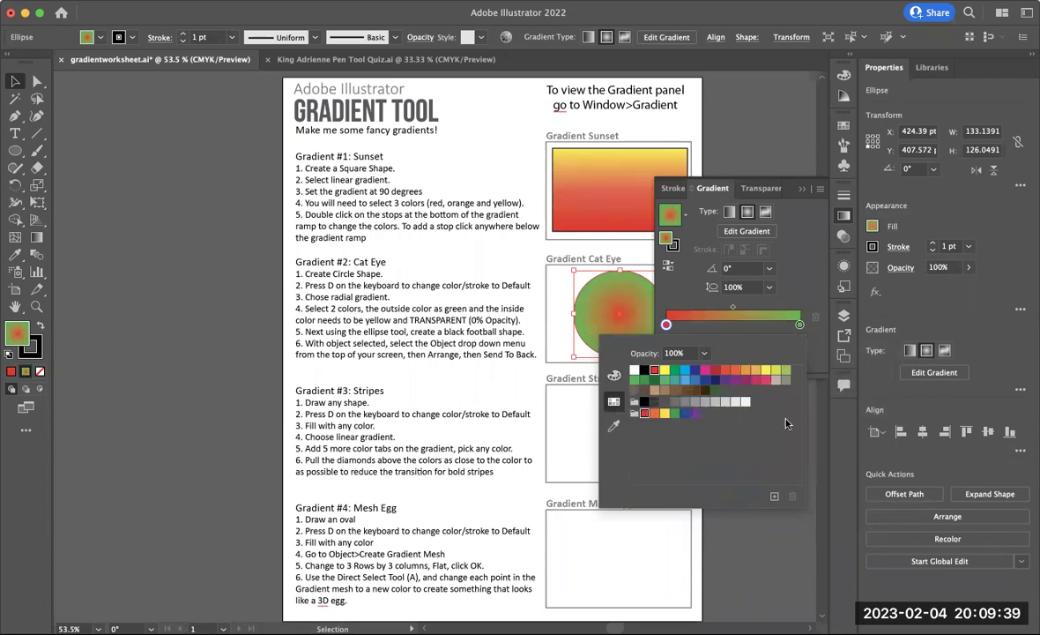
click(666, 370)
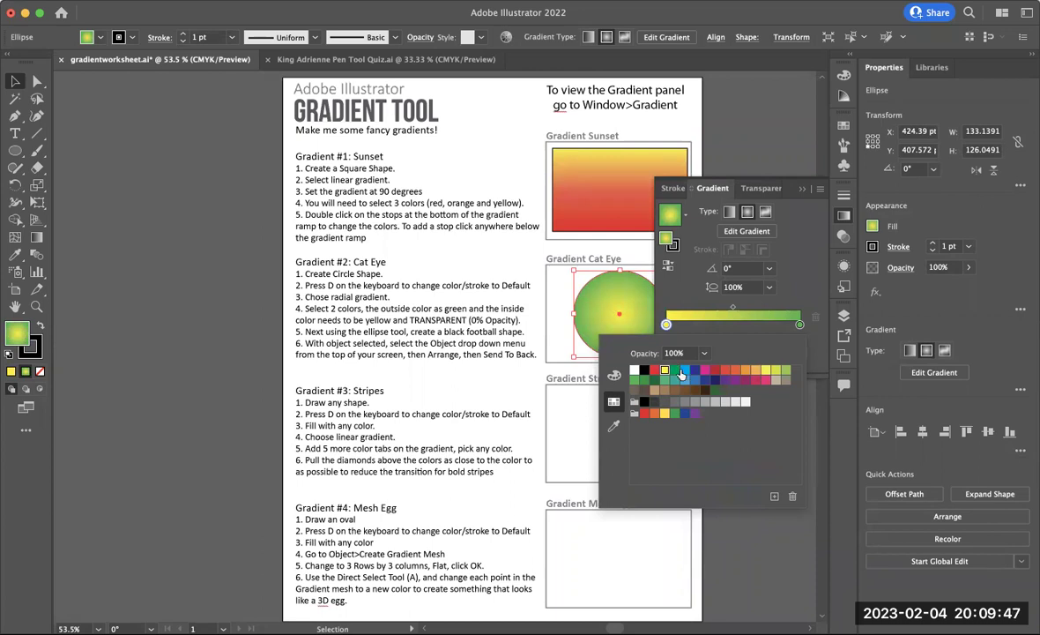
click(614, 379)
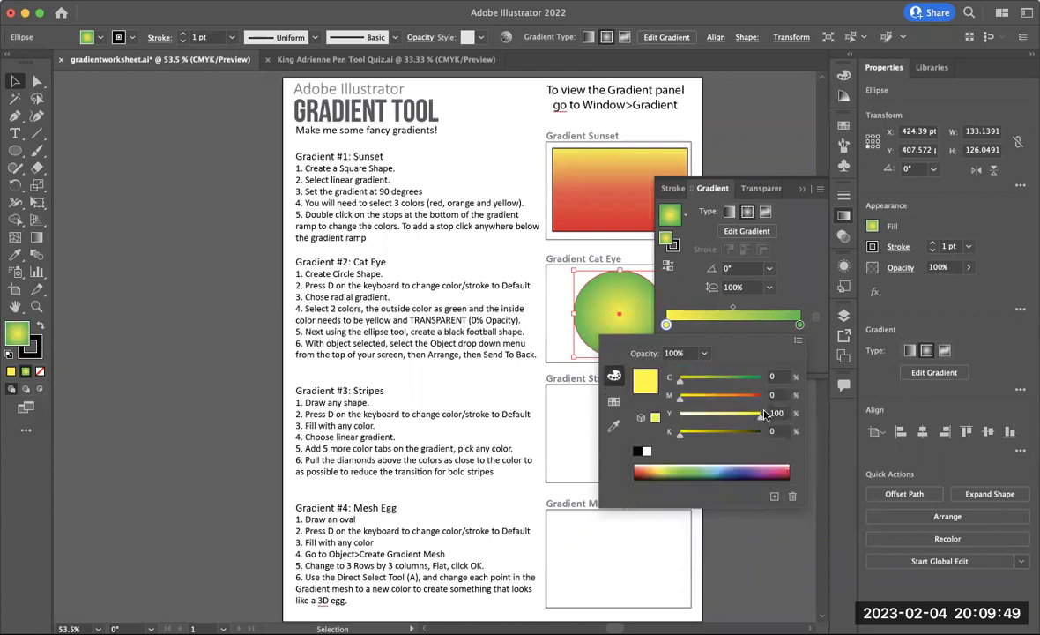
drag(756, 417, 752, 418)
drag(752, 418, 748, 420)
Set the yellow stop's opacity to 0% after trying 50% and 70%, then deselect the circle
click(704, 353)
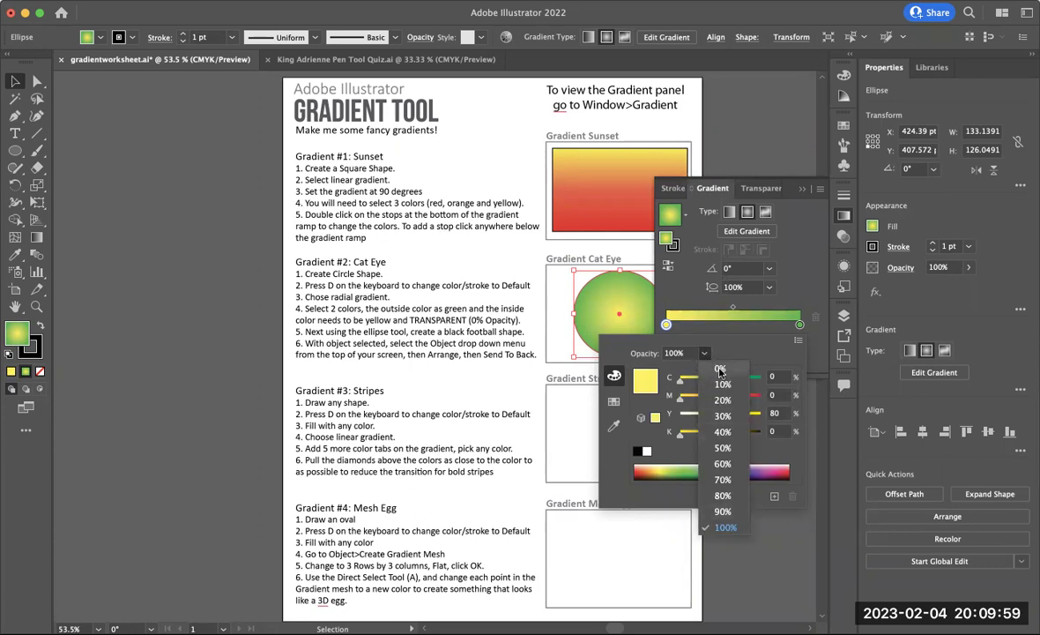
click(719, 371)
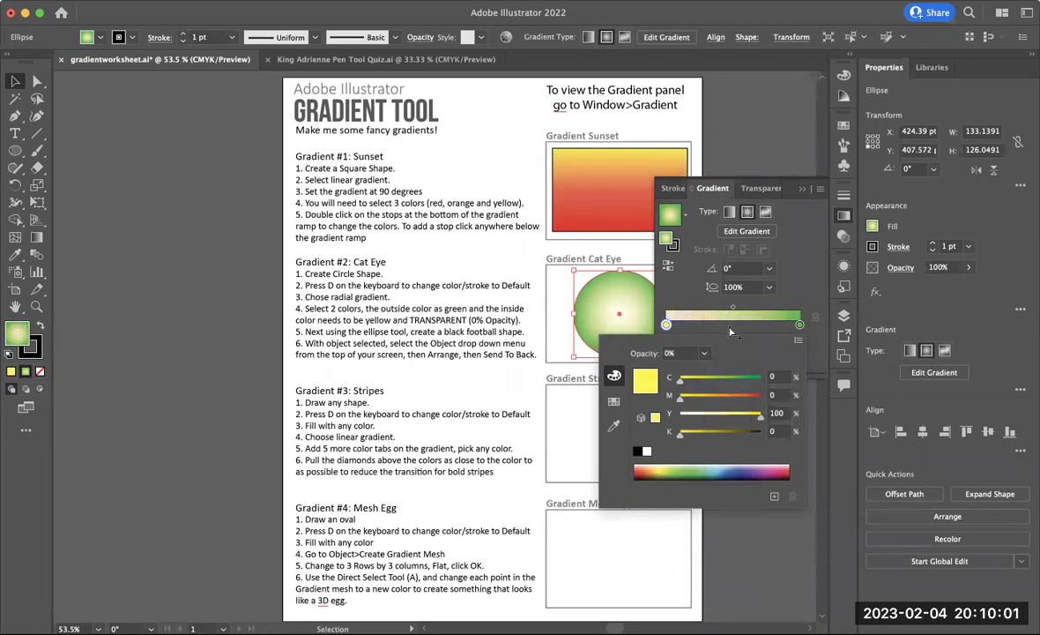
click(730, 331)
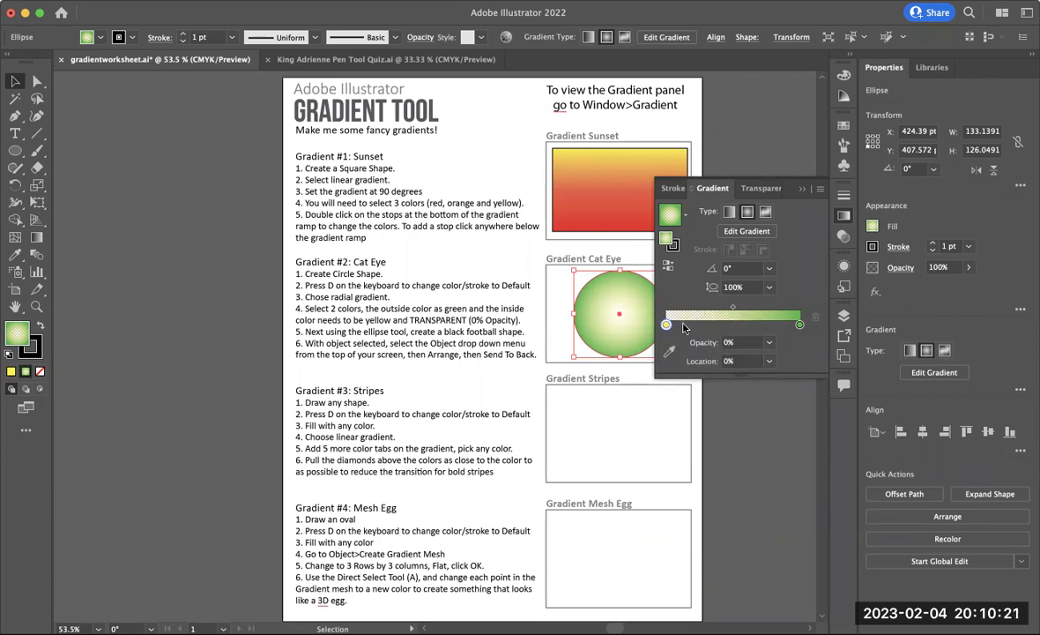
click(769, 342)
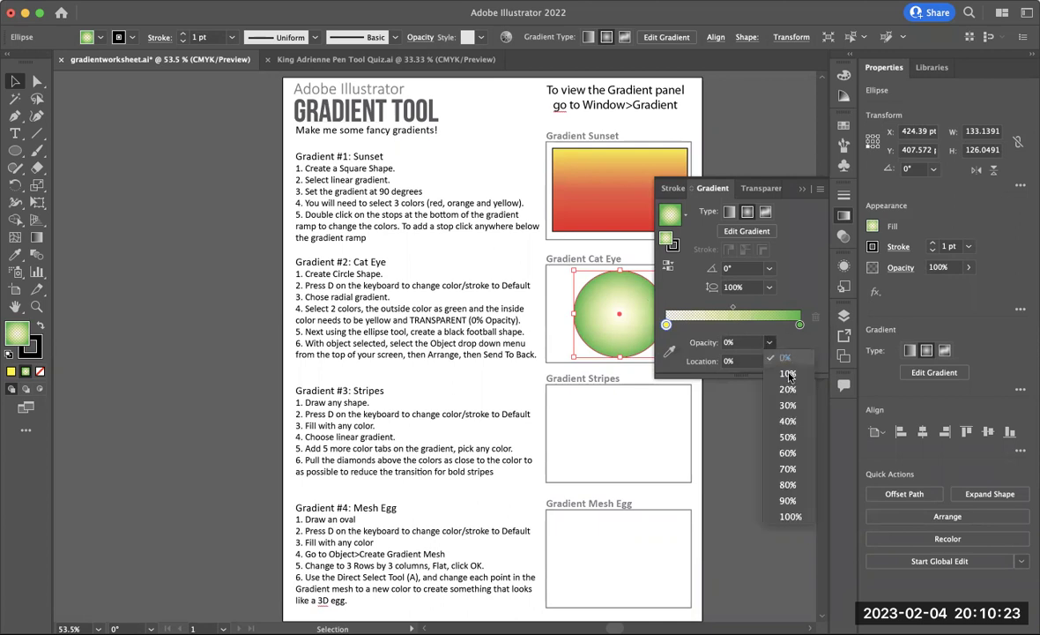
click(793, 438)
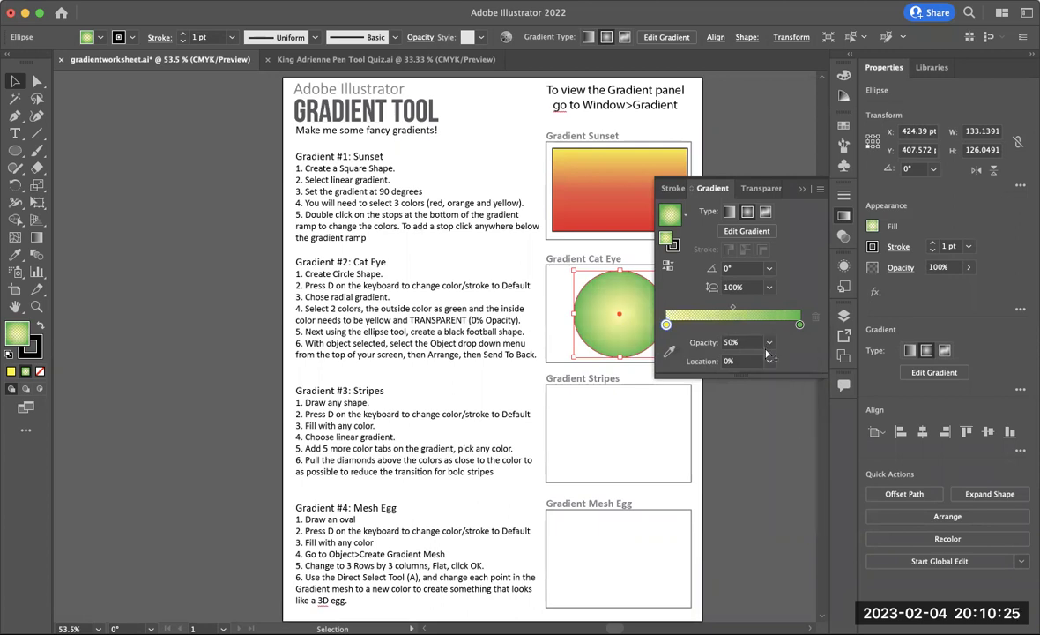
click(770, 343)
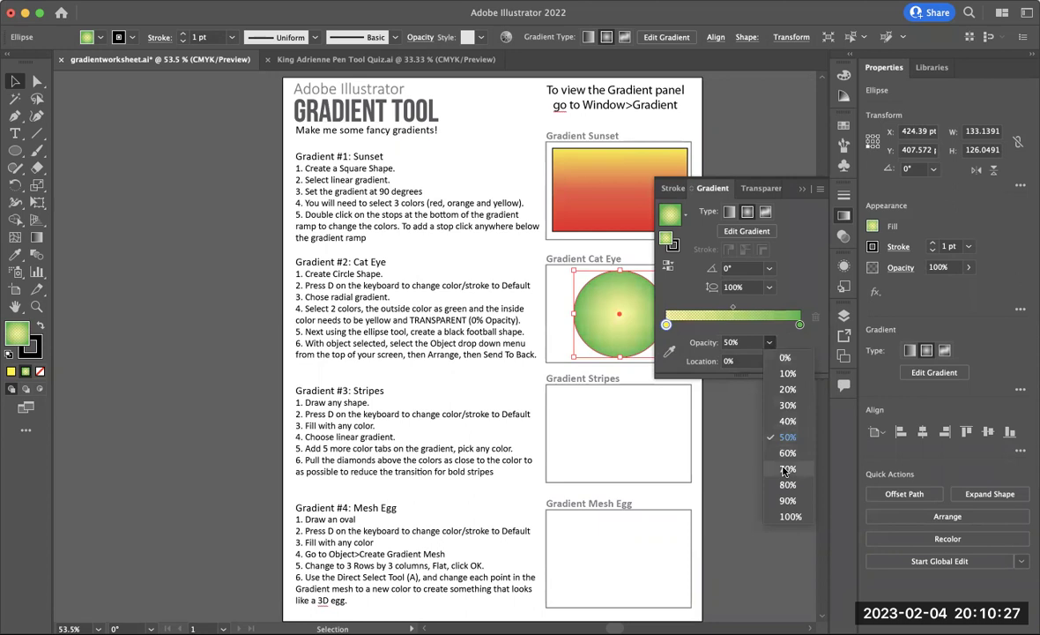
click(792, 476)
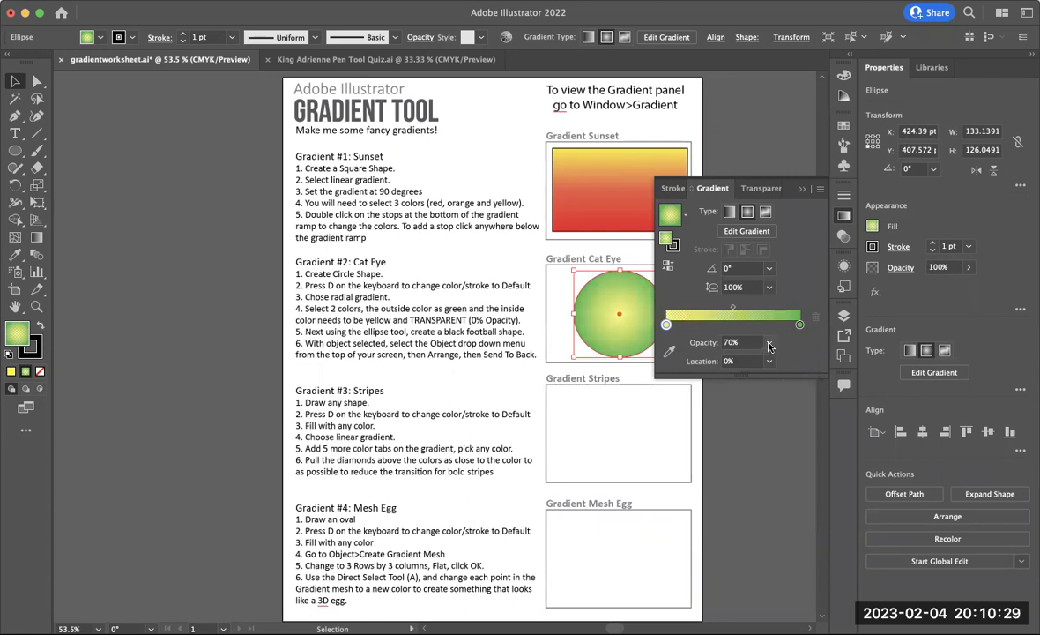
click(770, 345)
click(787, 360)
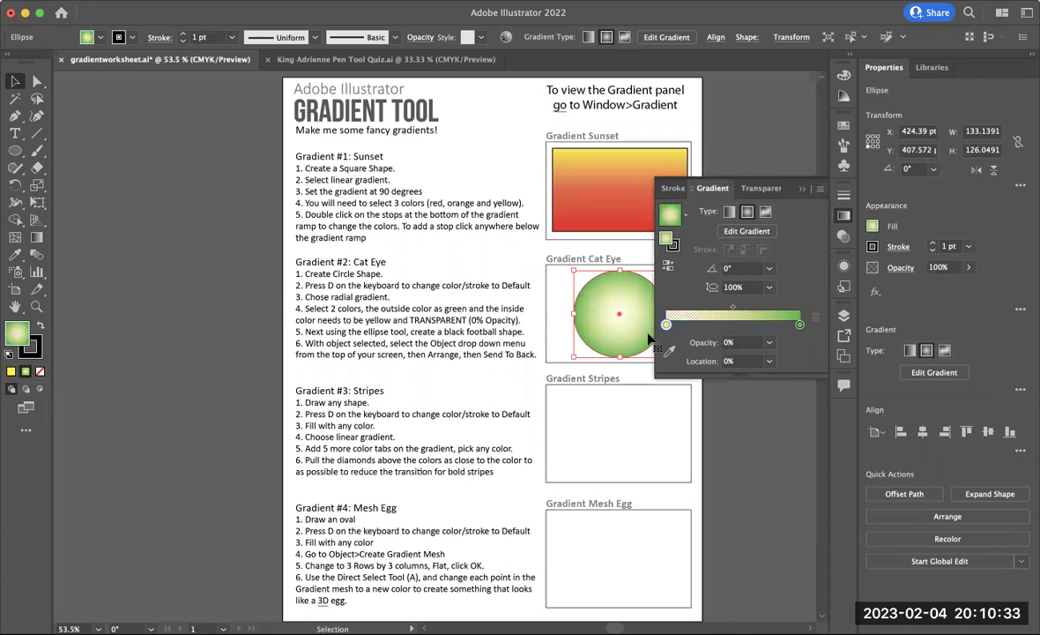
key(g)
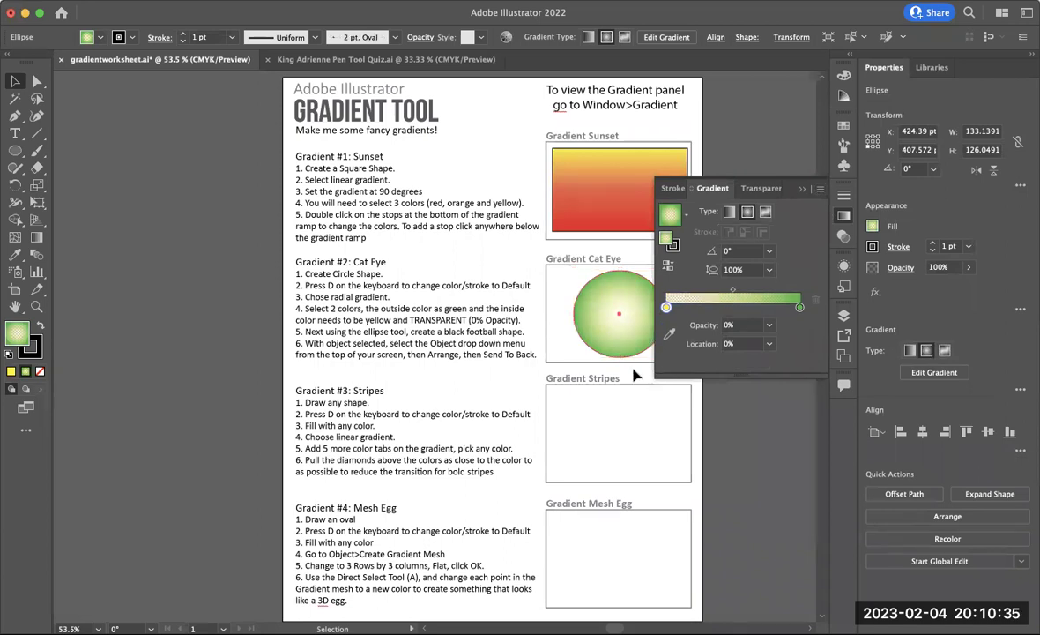
click(635, 376)
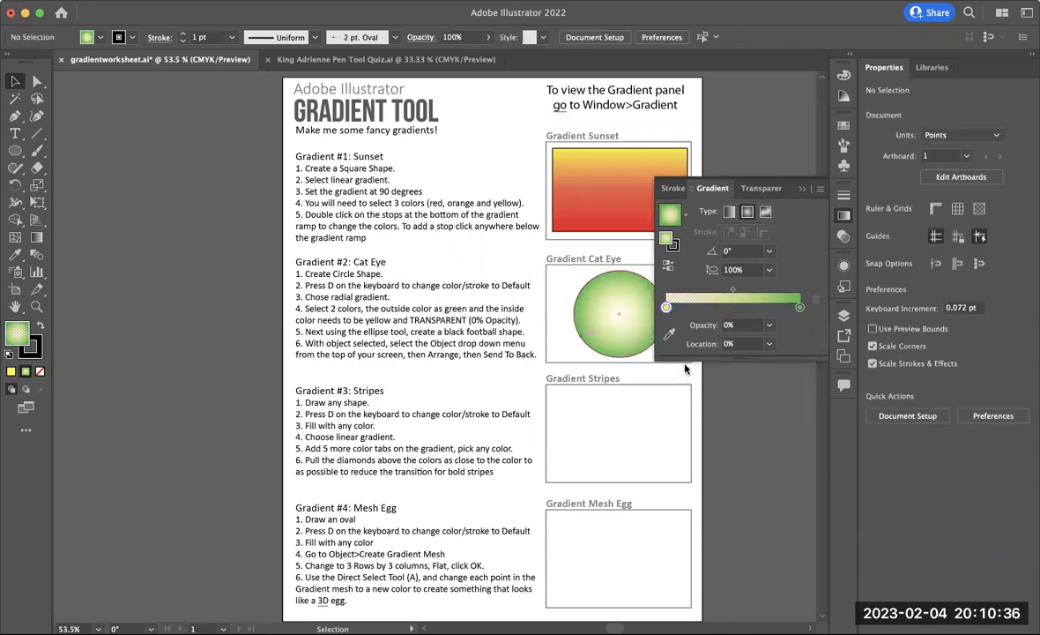
Collapse the Gradient panel and draw a flat football-shaped ellipse across the Cat Eye circle
click(801, 190)
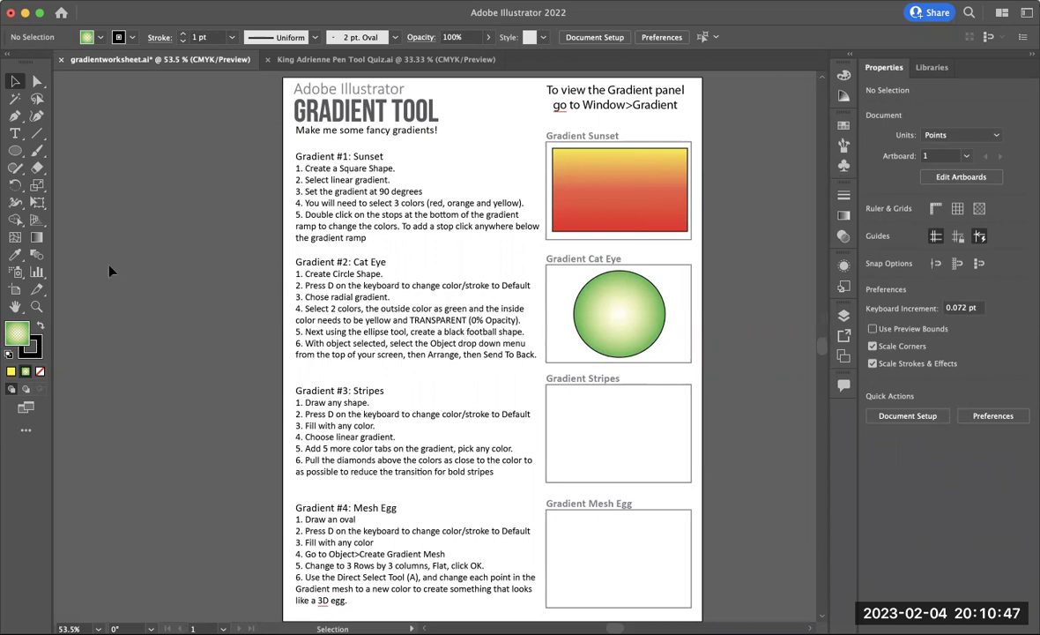
click(14, 154)
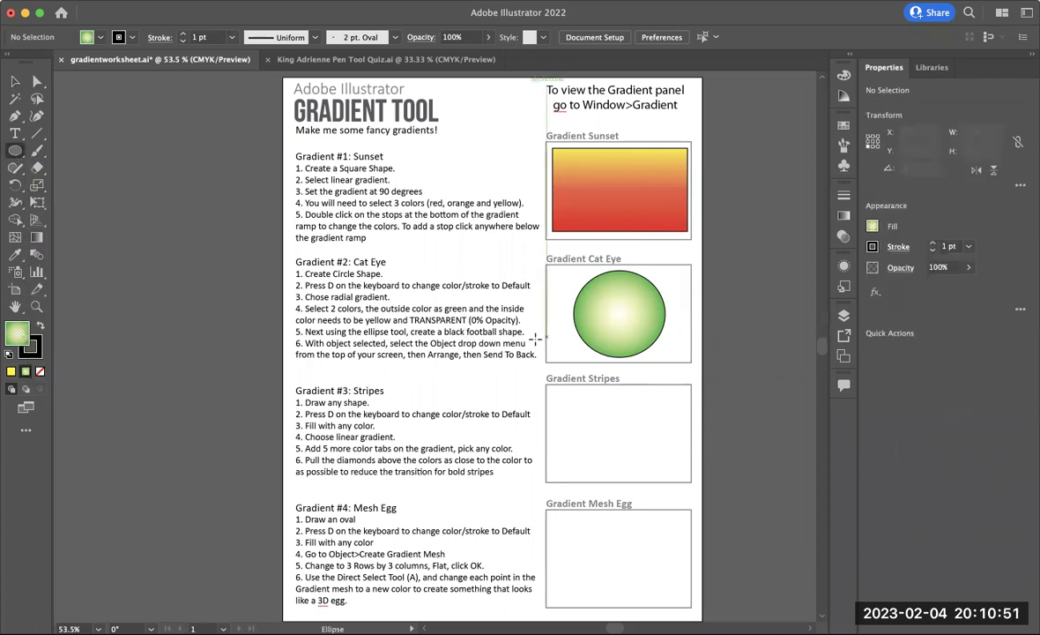
drag(573, 308, 665, 341)
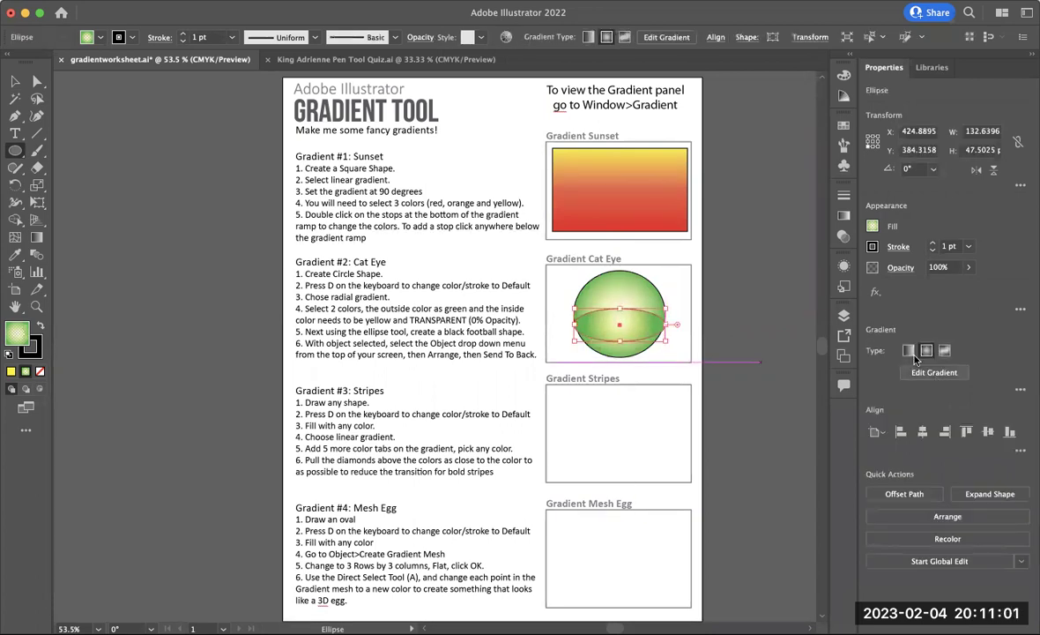
Fill the football ellipse with solid black from the Fill swatches
click(871, 228)
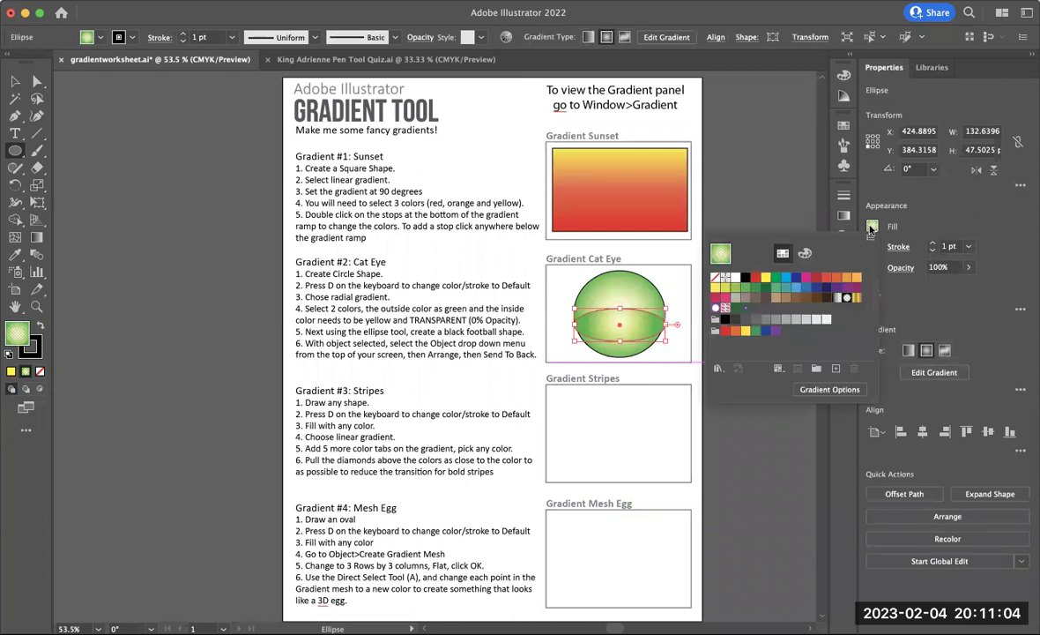
click(746, 279)
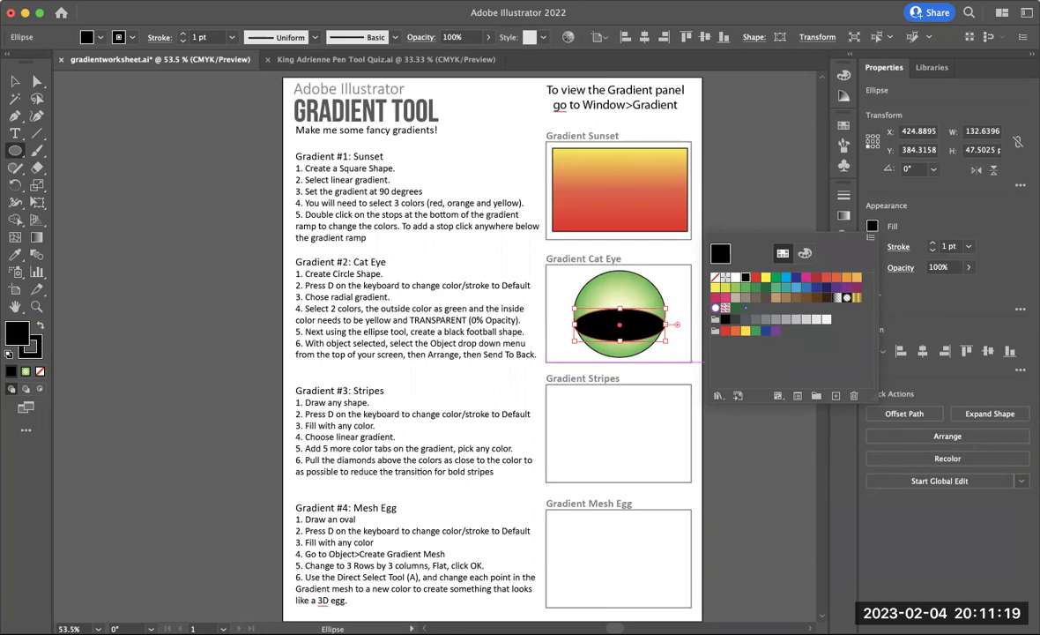
click(190, 0)
key(Escape)
Send the black ellipse to the back behind the circle, nudge it up twice, and deselect
click(14, 82)
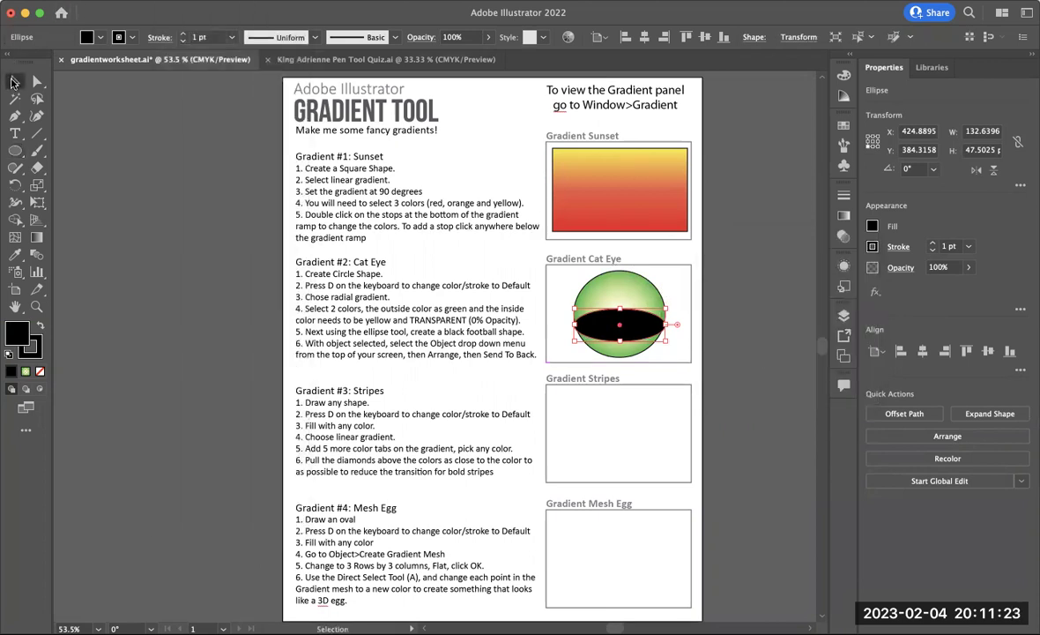
click(190, 0)
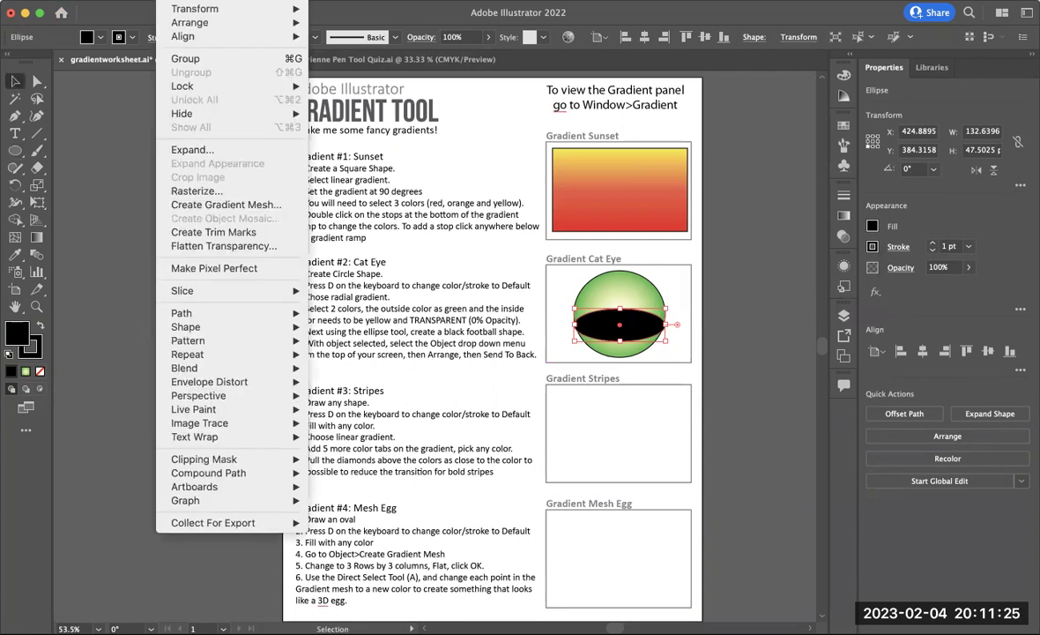
mouse_move(199, 23)
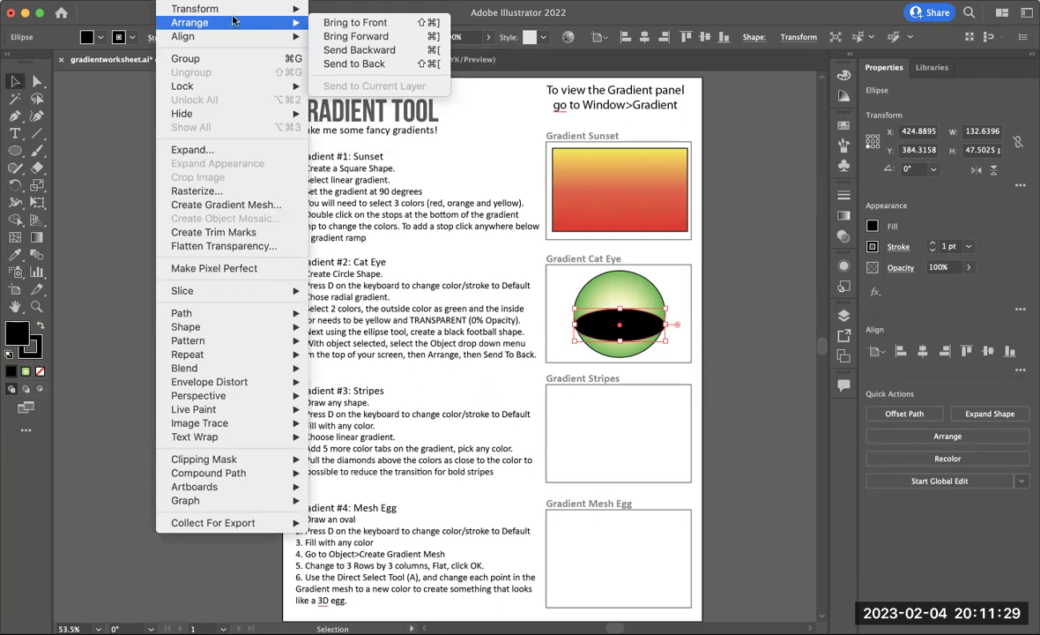
click(399, 68)
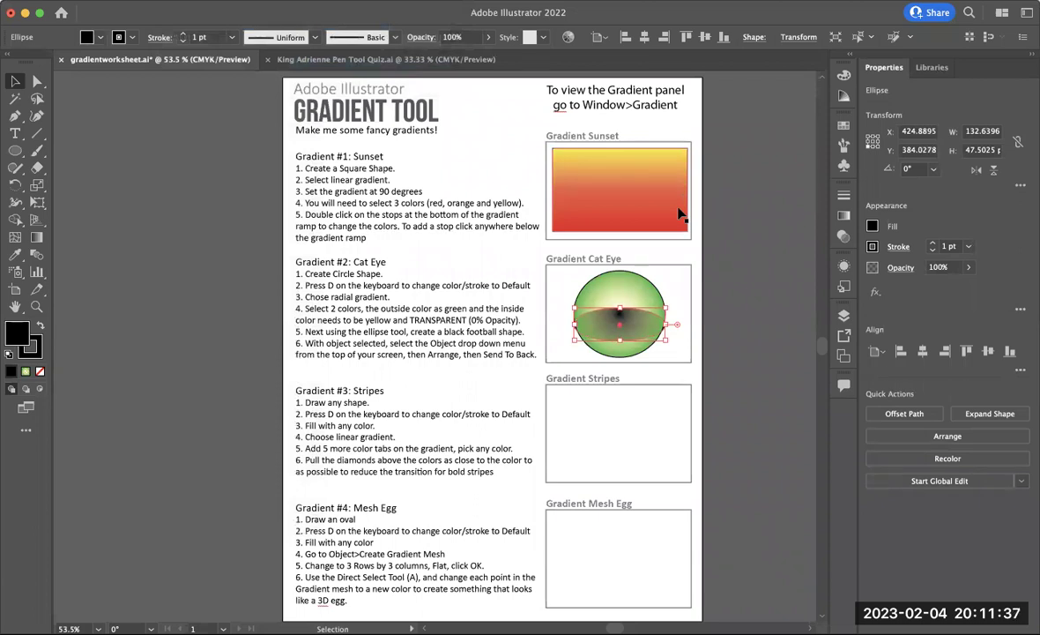
key(Up)
key(Up)
key(Up)
key(Up)
key(Up)
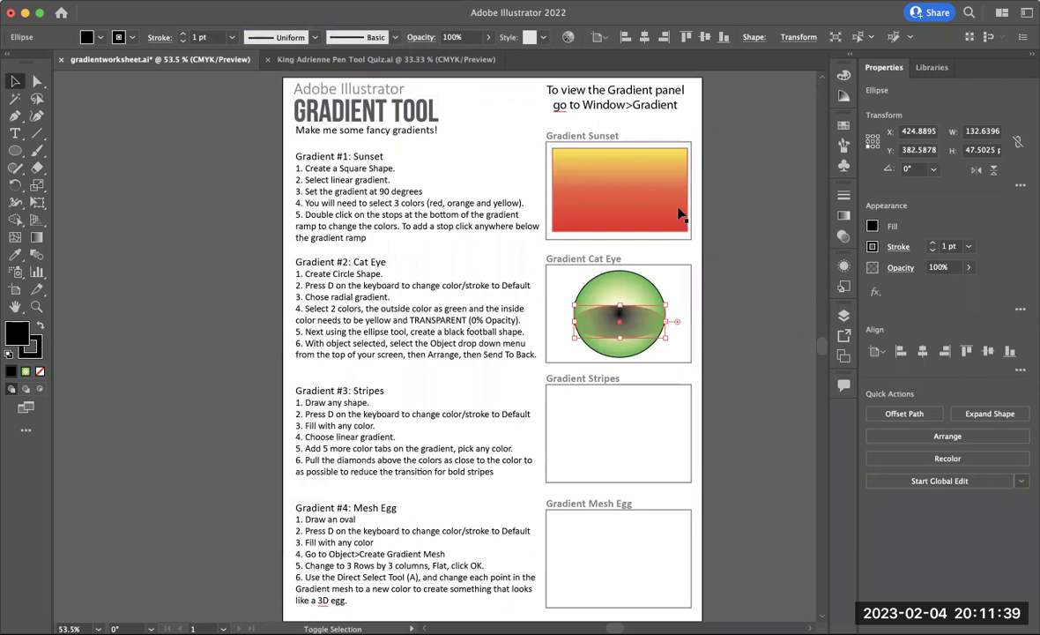
key(Up)
key(Up)
key(Up)
key(Up)
key(Up)
key(Up)
key(Up)
key(Up)
key(Up)
key(Up)
key(Up)
key(Up)
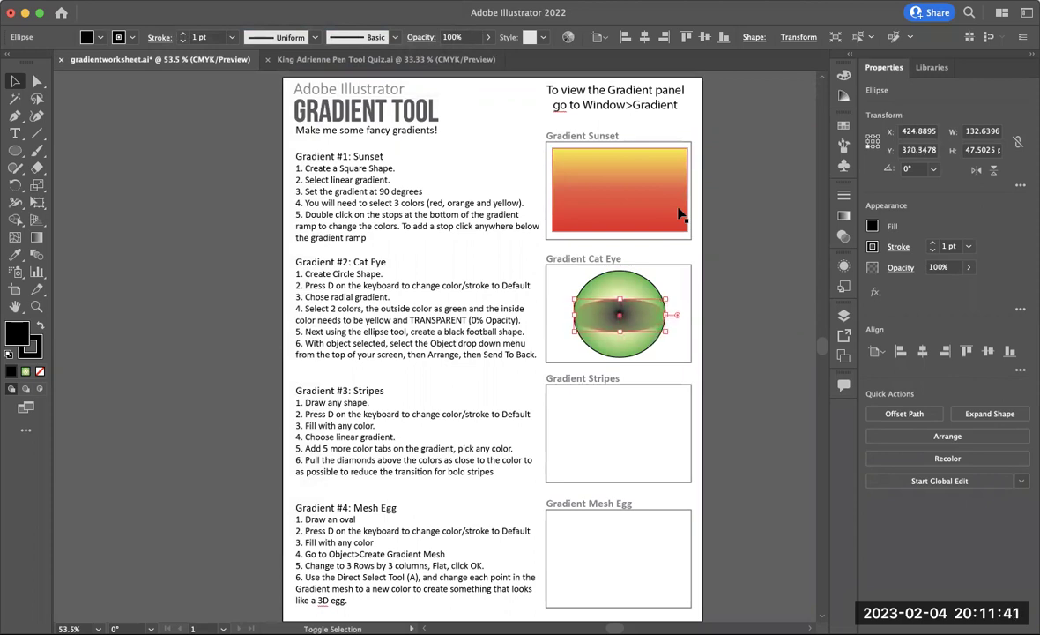
click(730, 325)
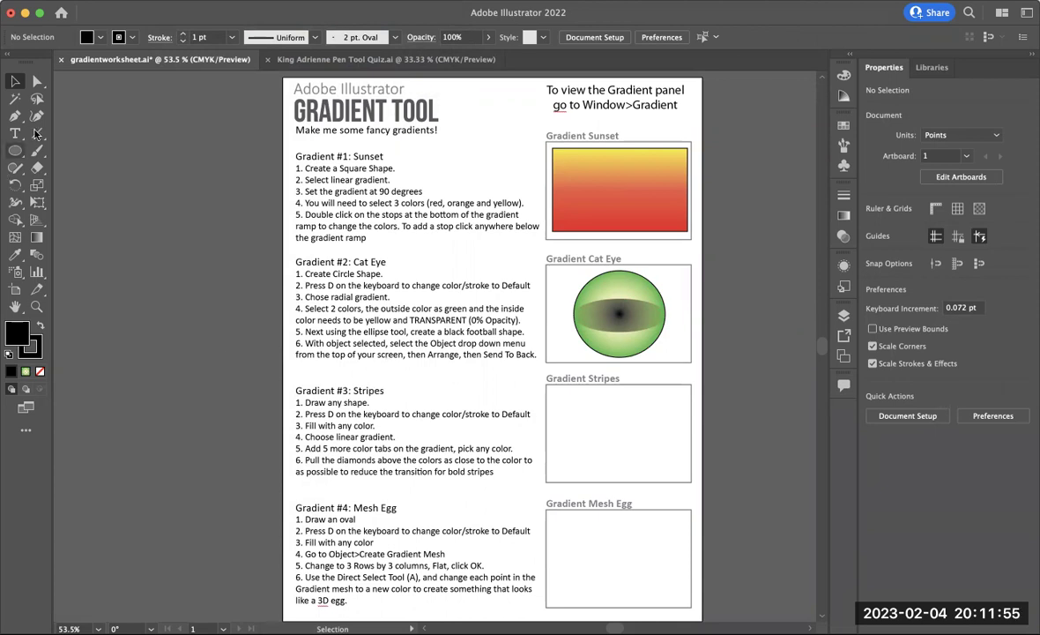
Draw a rectangle across the Gradient Stripes box and show the Gradient panel's preset gradient list
drag(15, 150, 104, 147)
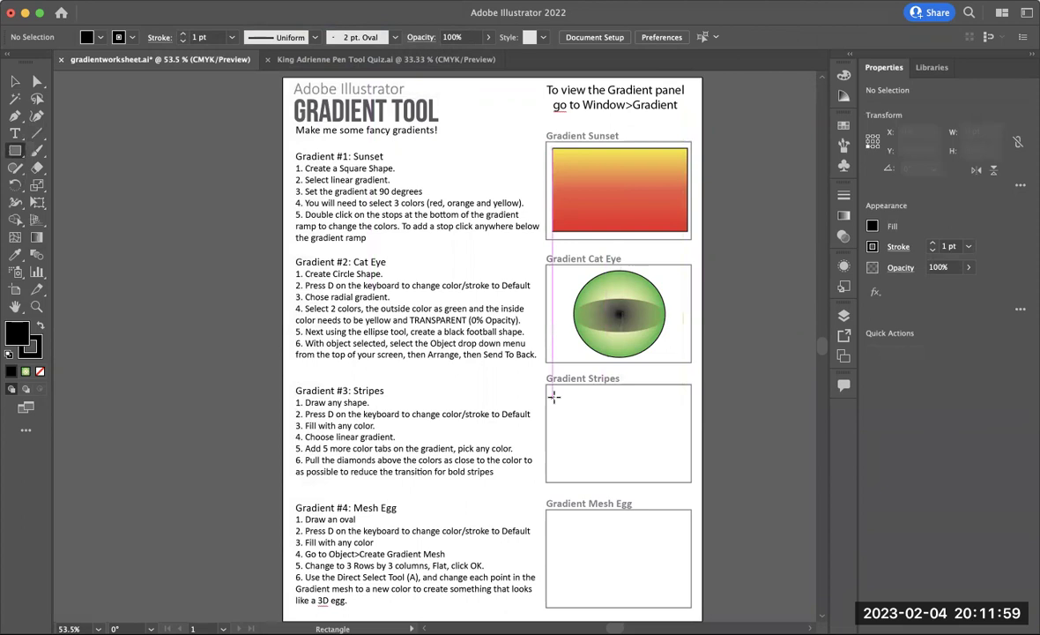
drag(552, 388, 689, 476)
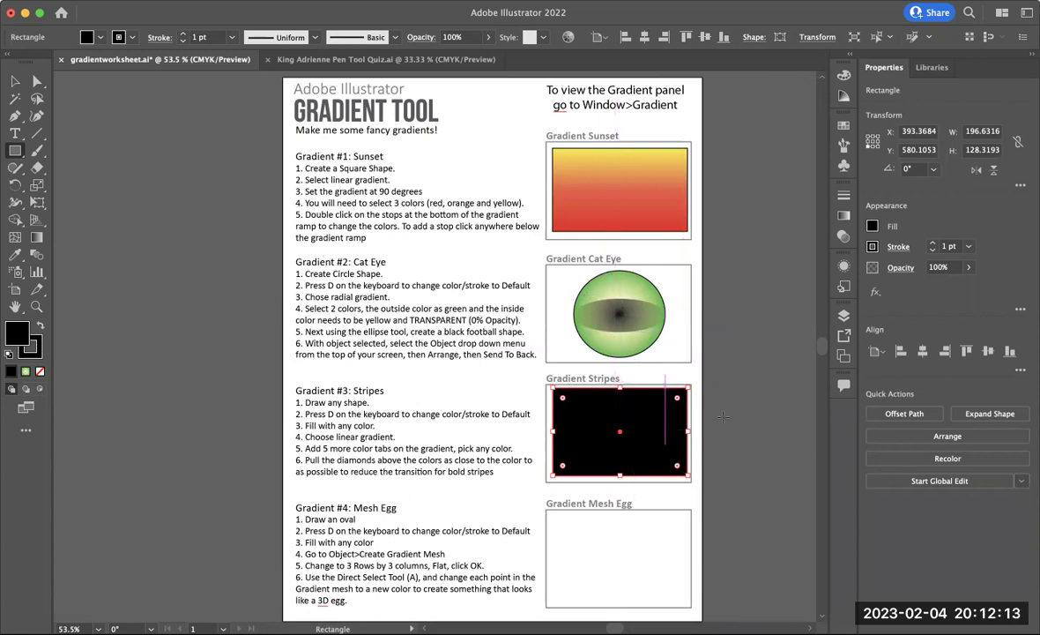
click(844, 216)
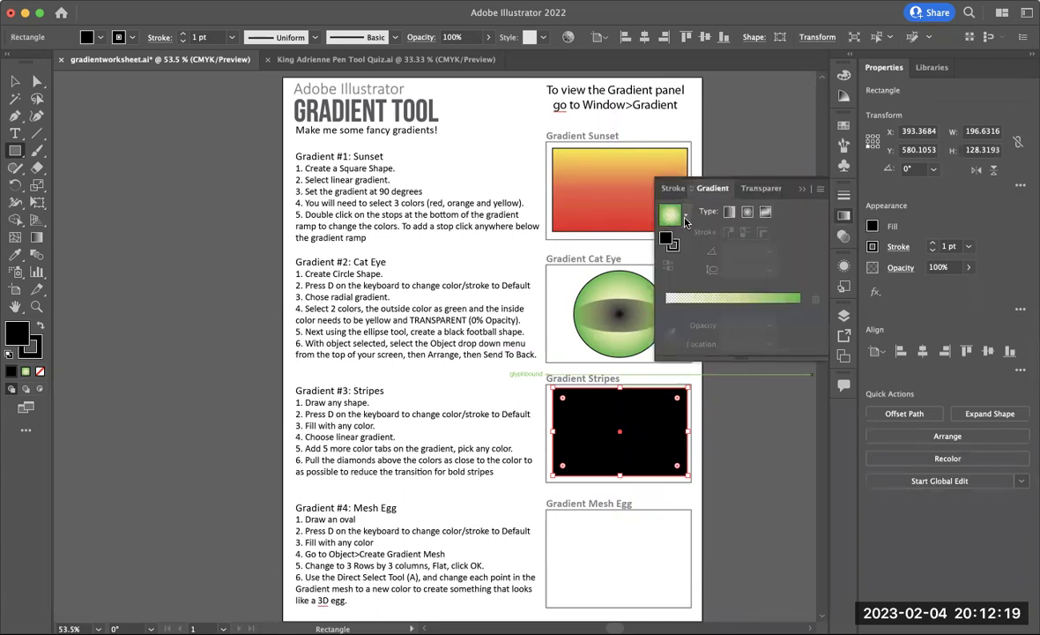
click(686, 217)
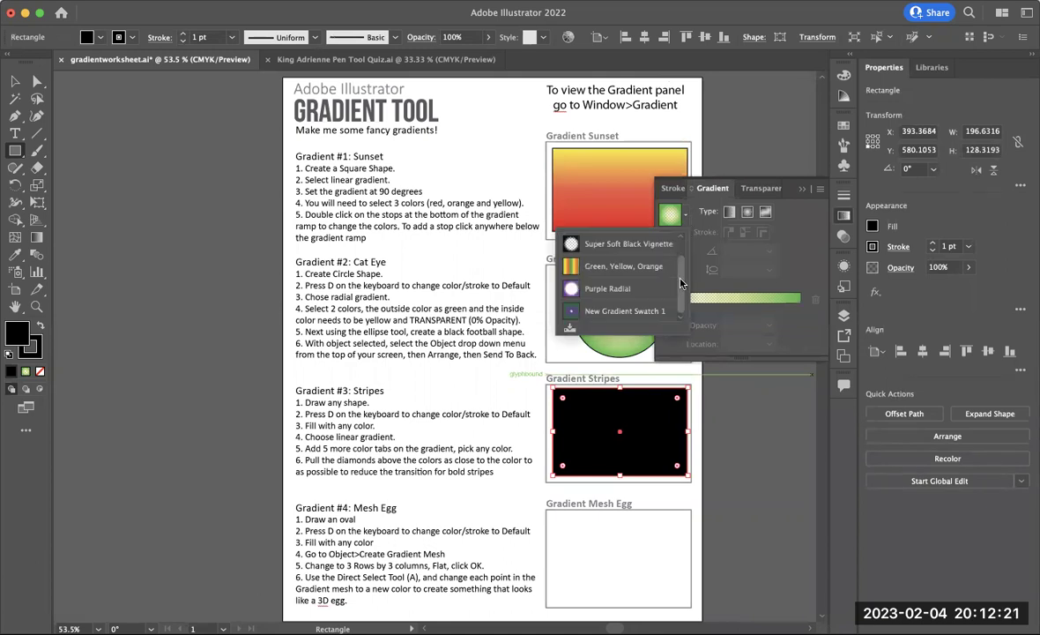
drag(681, 305, 684, 280)
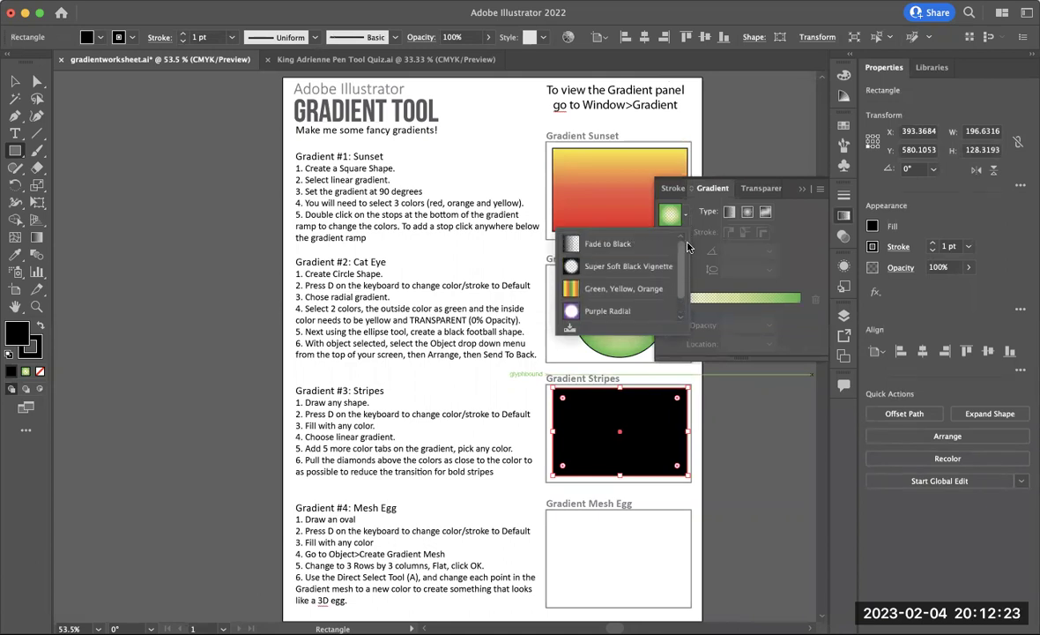
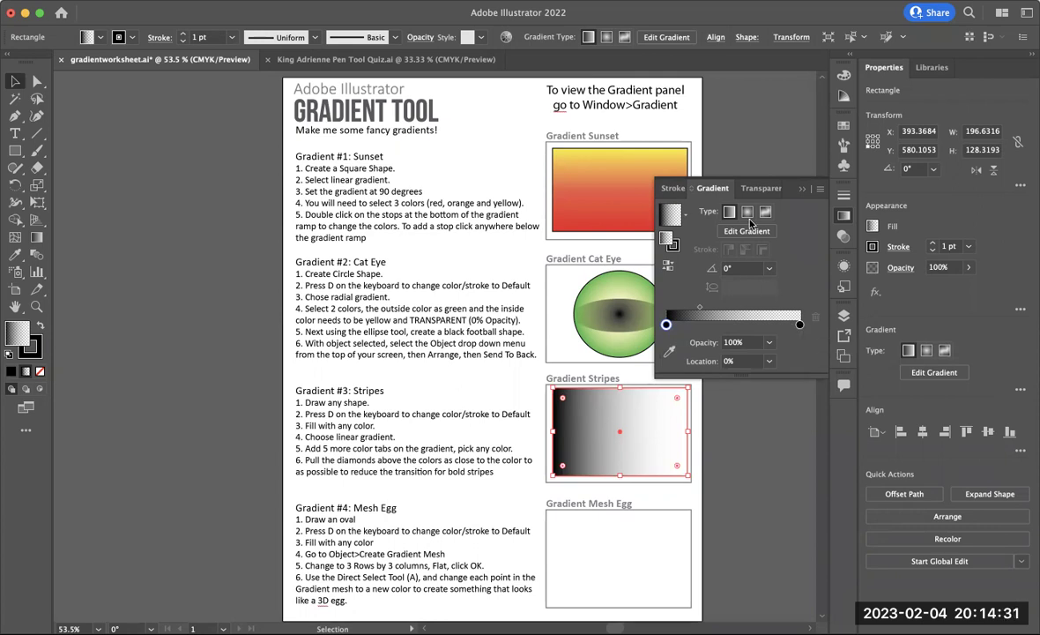
Set the Stripes gradient's right end stop to 100% opacity
click(800, 326)
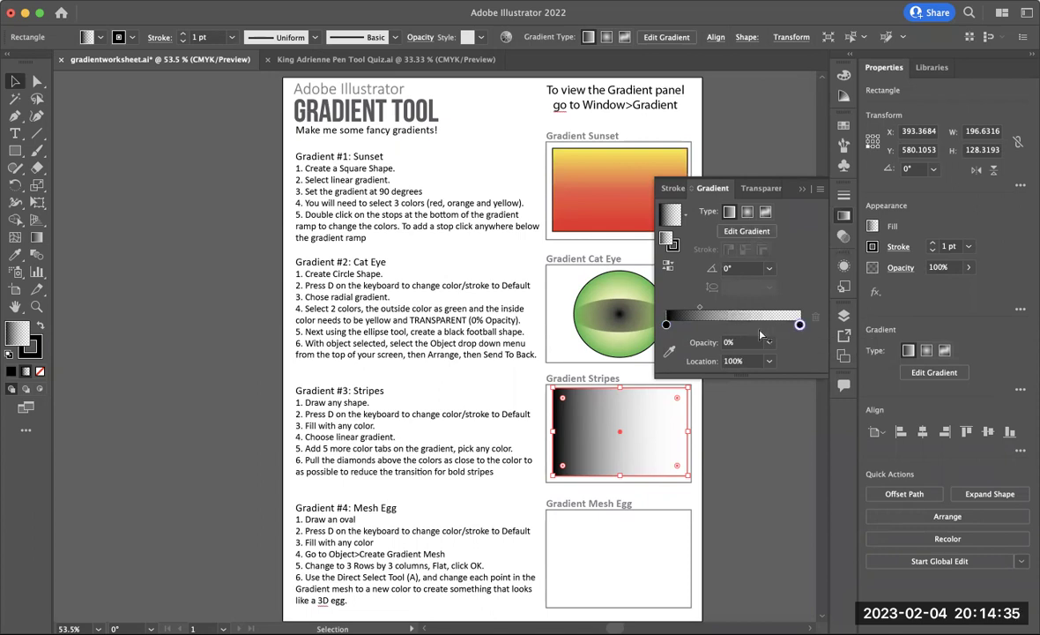
click(769, 342)
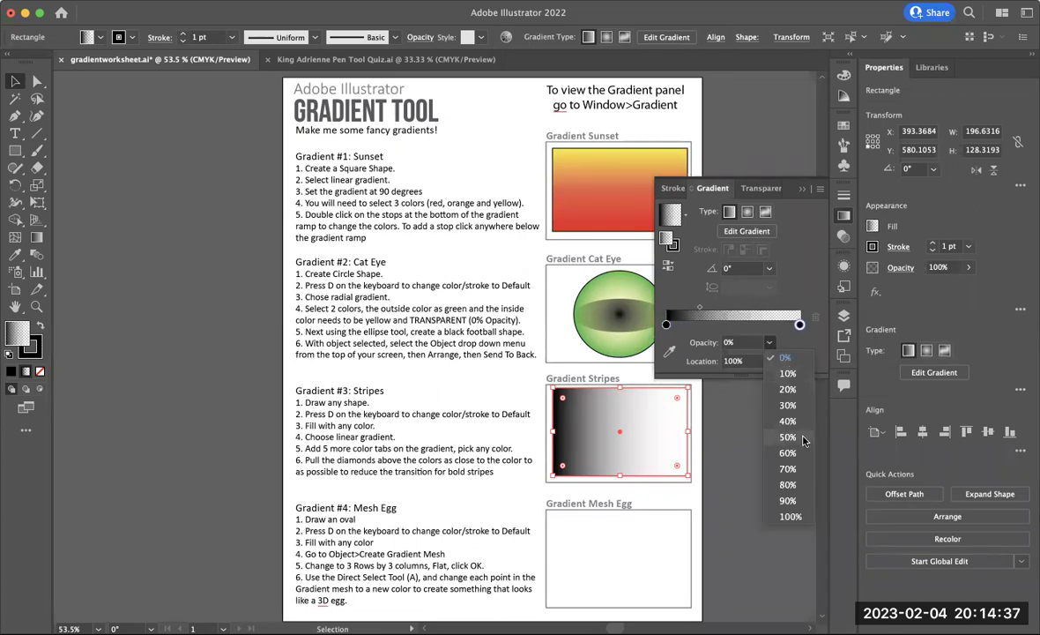
click(791, 518)
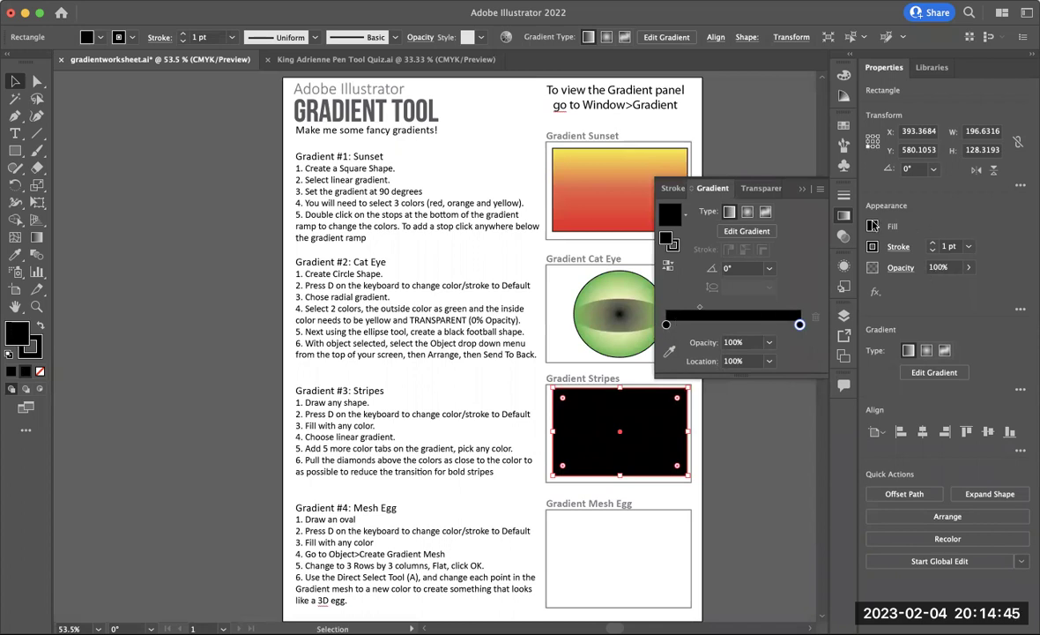
Recolour the left gradient stop green and the right end stop blue
double_click(666, 325)
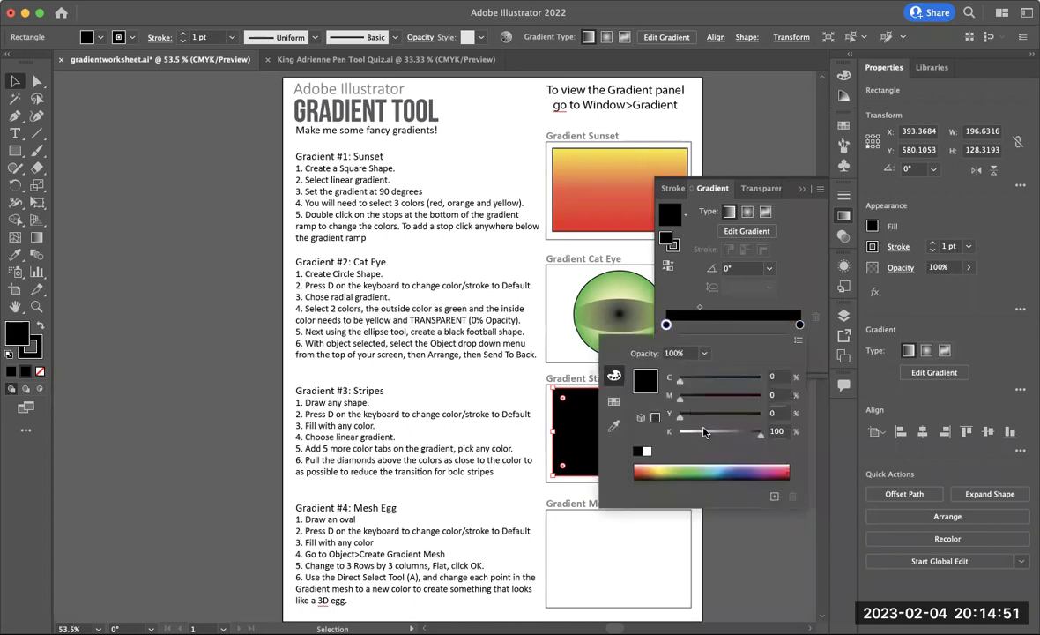
click(688, 463)
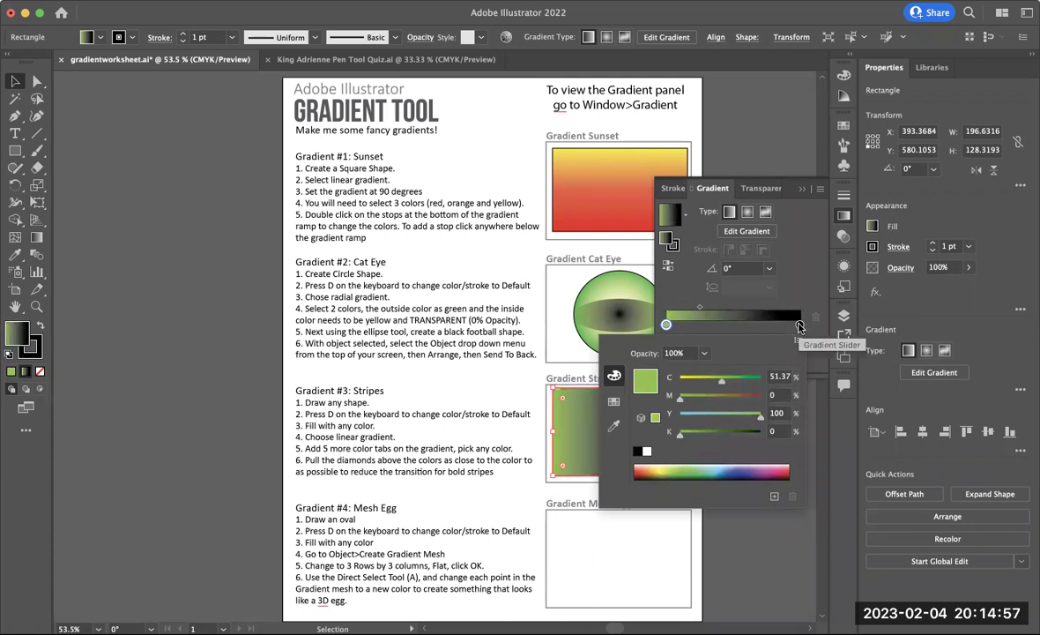
click(799, 325)
double_click(798, 325)
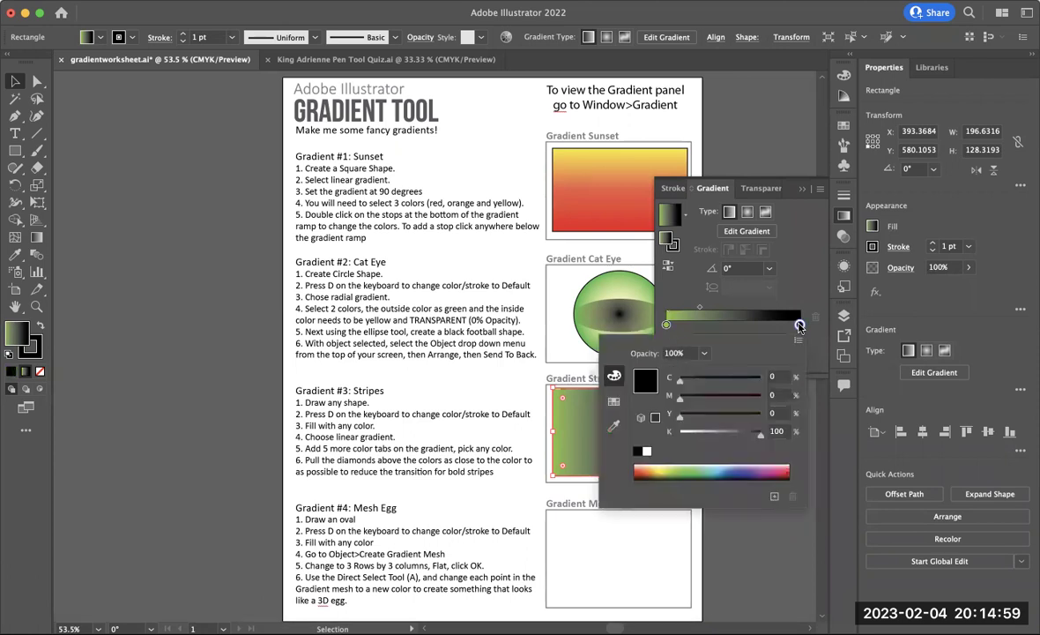
click(736, 464)
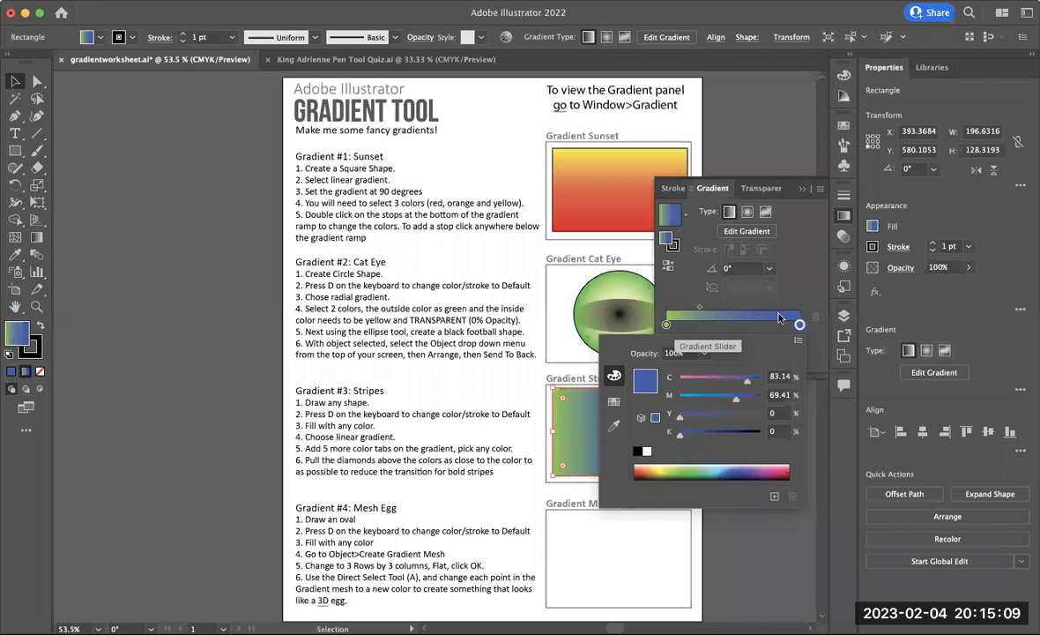
Add three new colour stops at about 31%, 60% and 83% on the gradient ramp
click(707, 325)
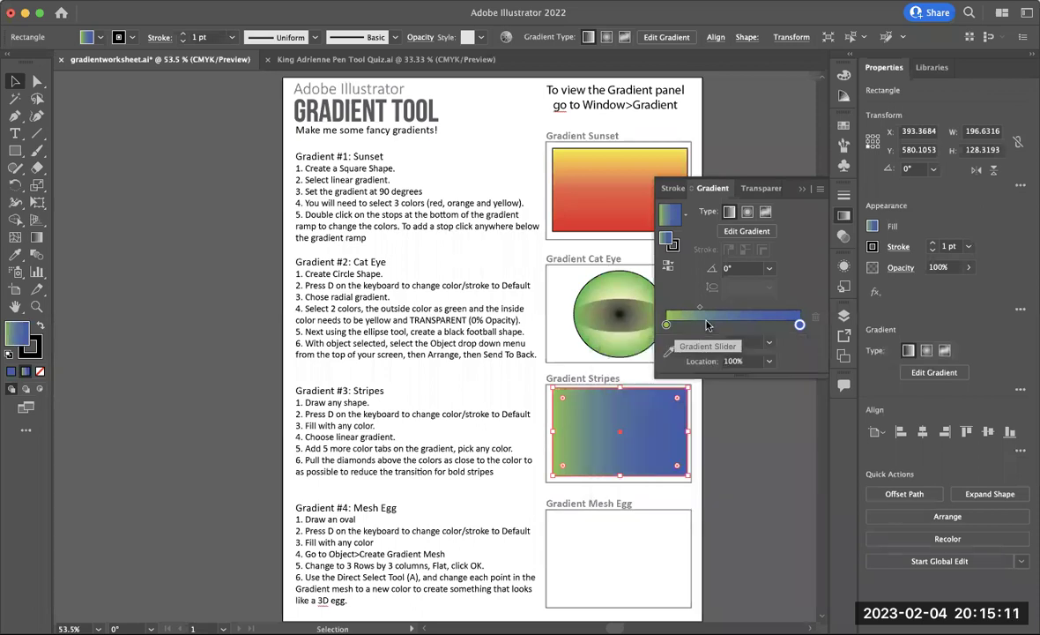
click(707, 325)
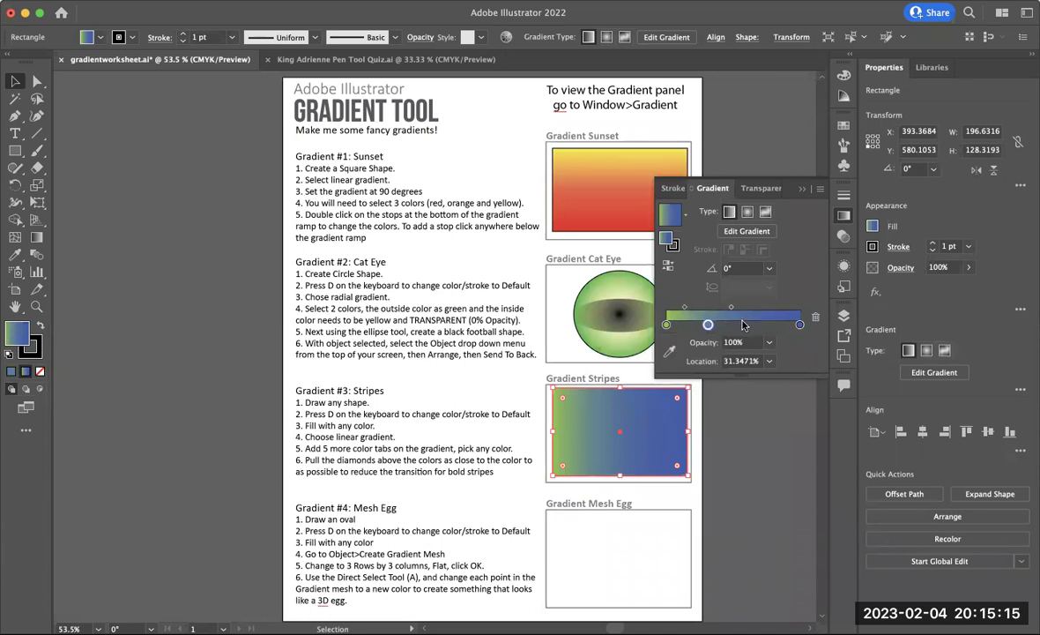
click(746, 325)
click(776, 325)
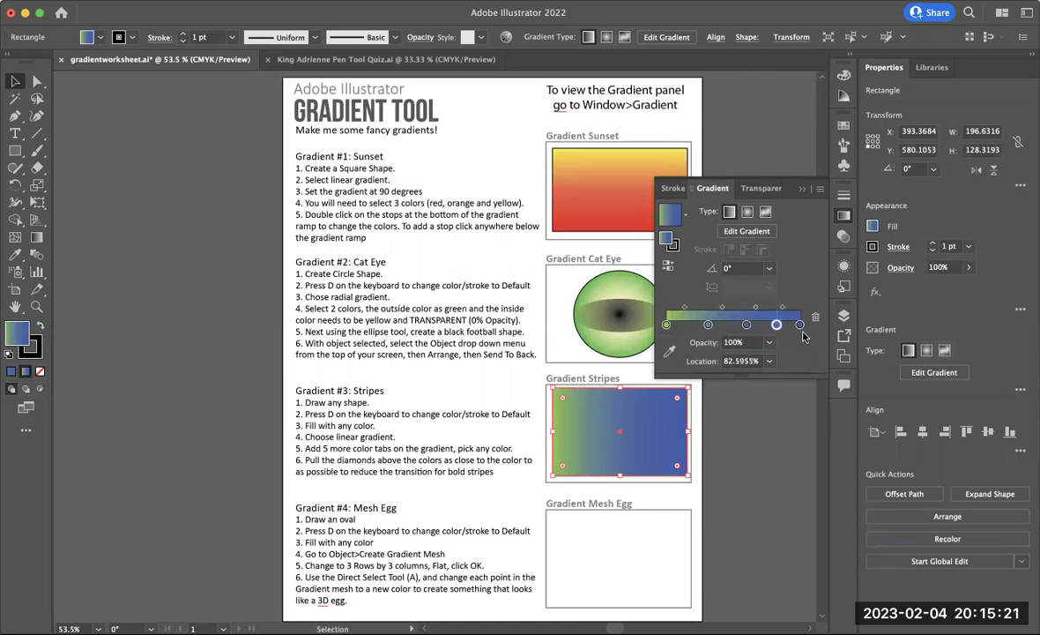
Colour the 31% stop yellow and the 60% stop red
click(707, 326)
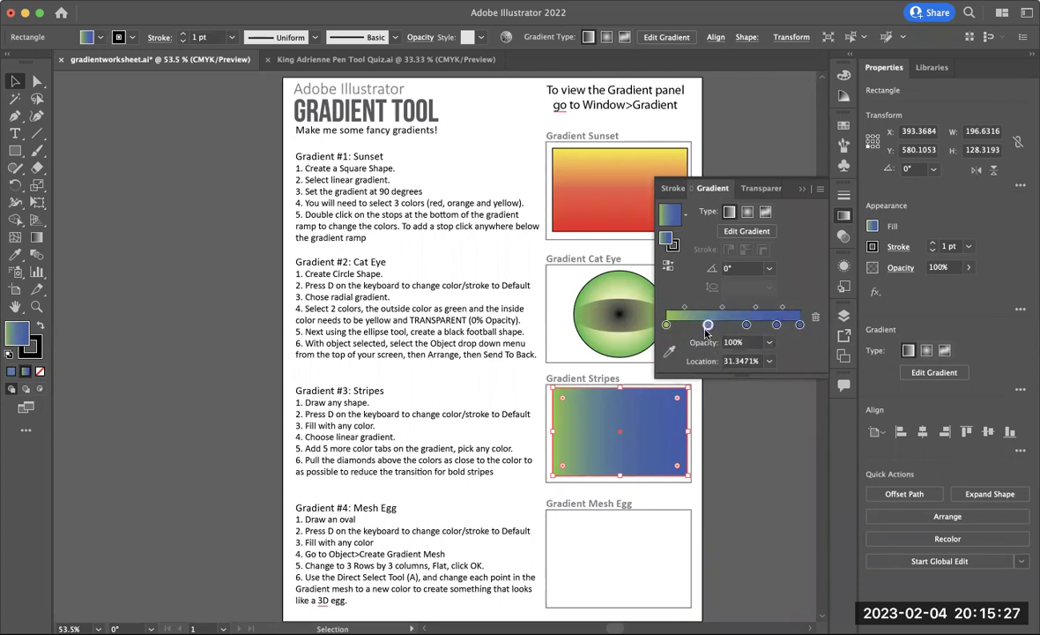
double_click(707, 325)
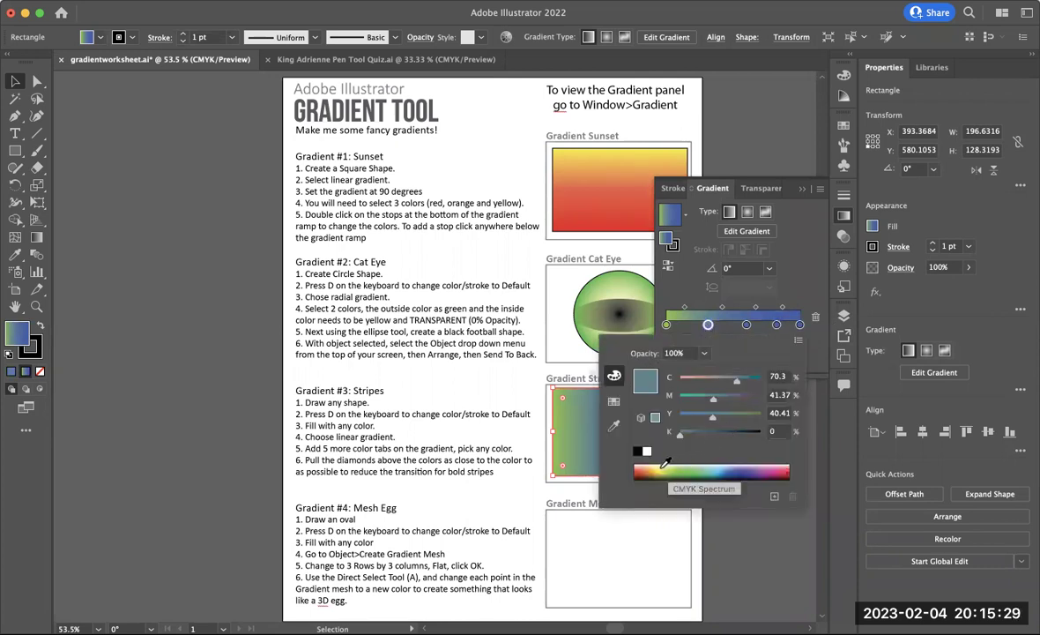
click(661, 466)
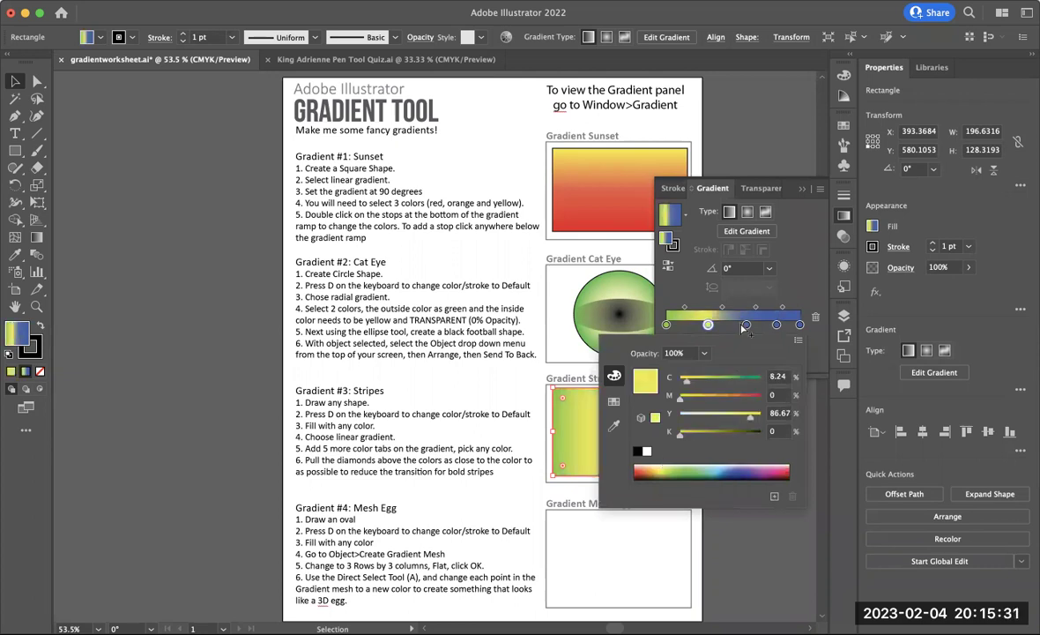
click(747, 325)
double_click(746, 325)
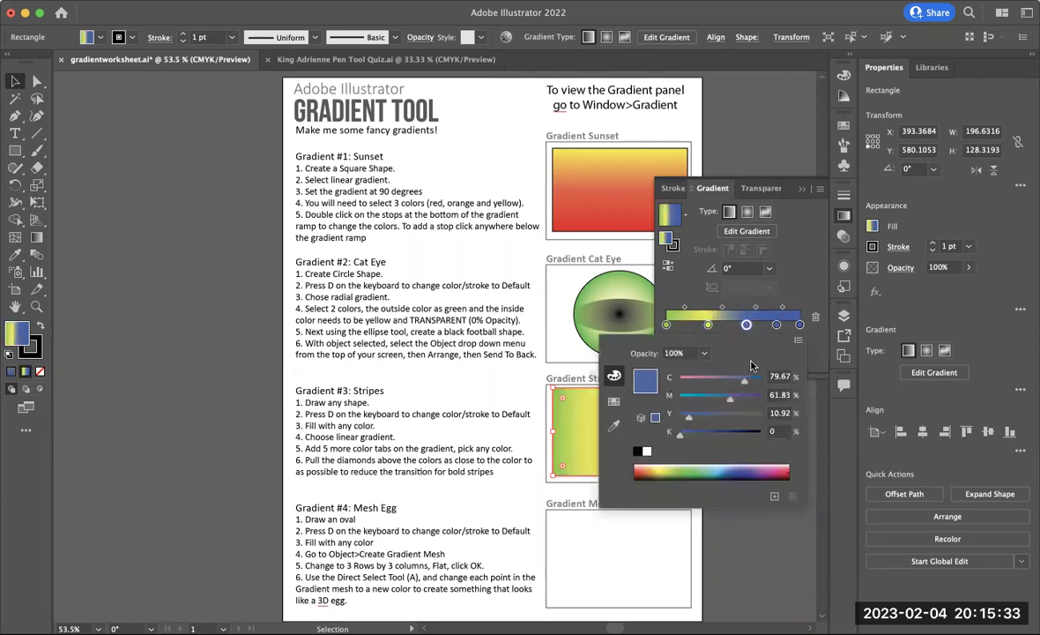
click(725, 465)
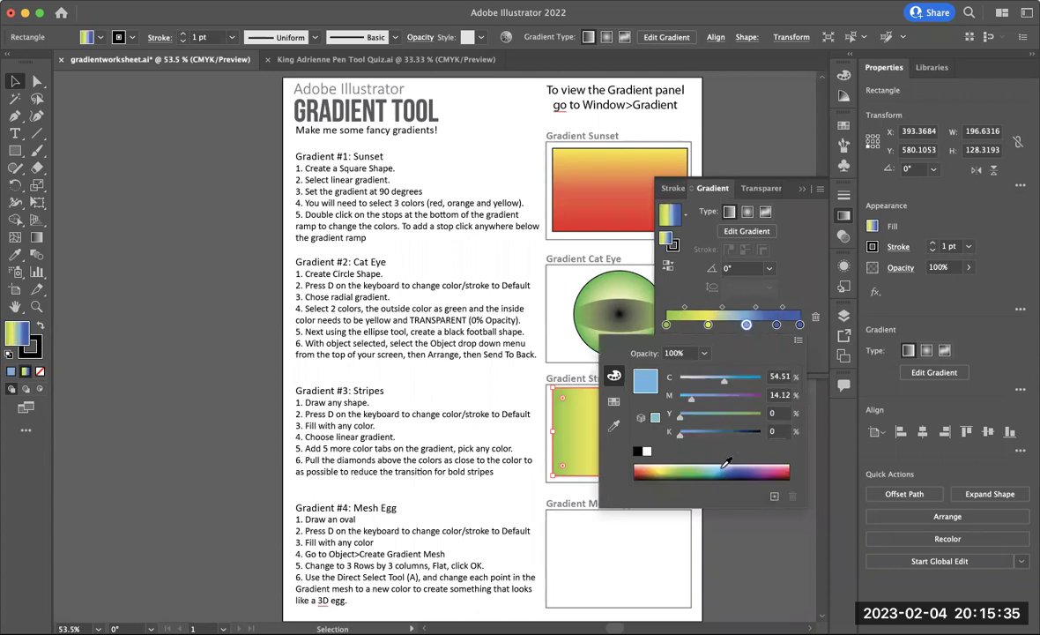
click(789, 474)
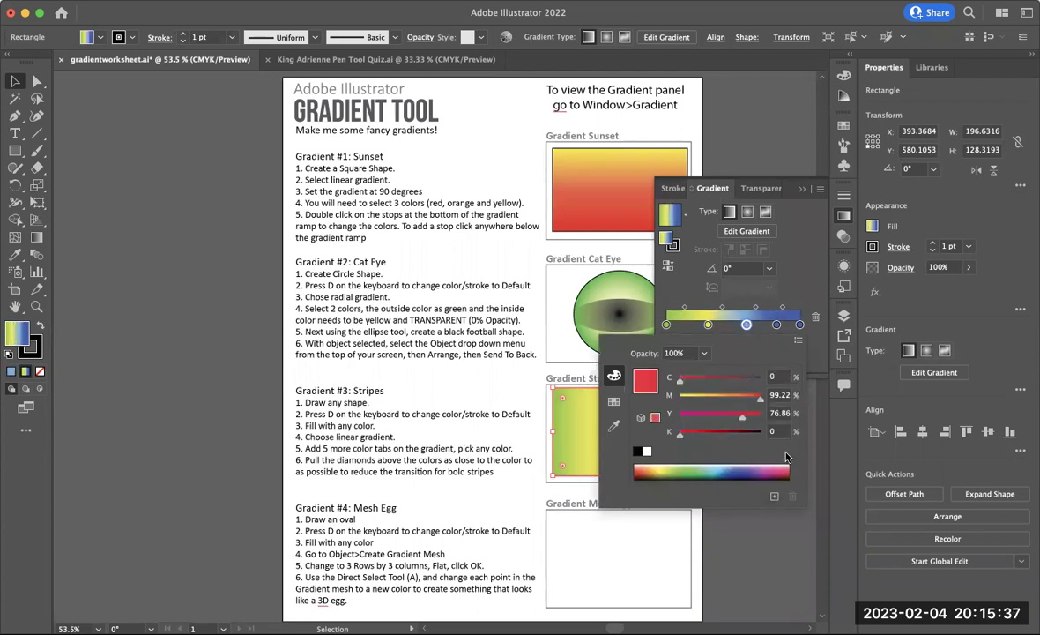
Colour the 83% stop light green and the right end stop purple
click(777, 324)
double_click(777, 325)
click(698, 466)
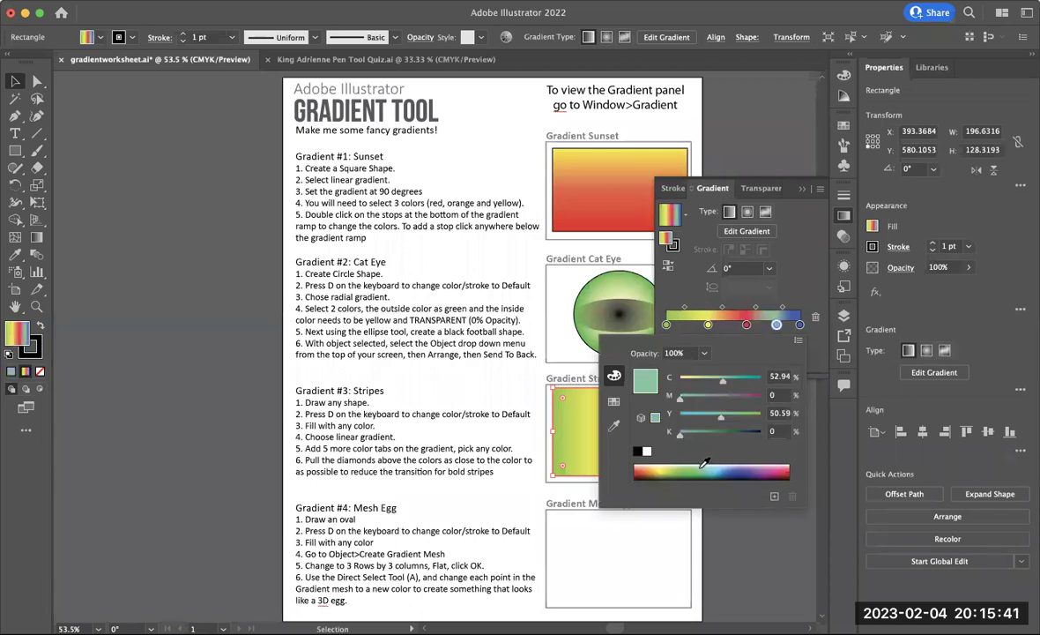
click(799, 324)
double_click(799, 324)
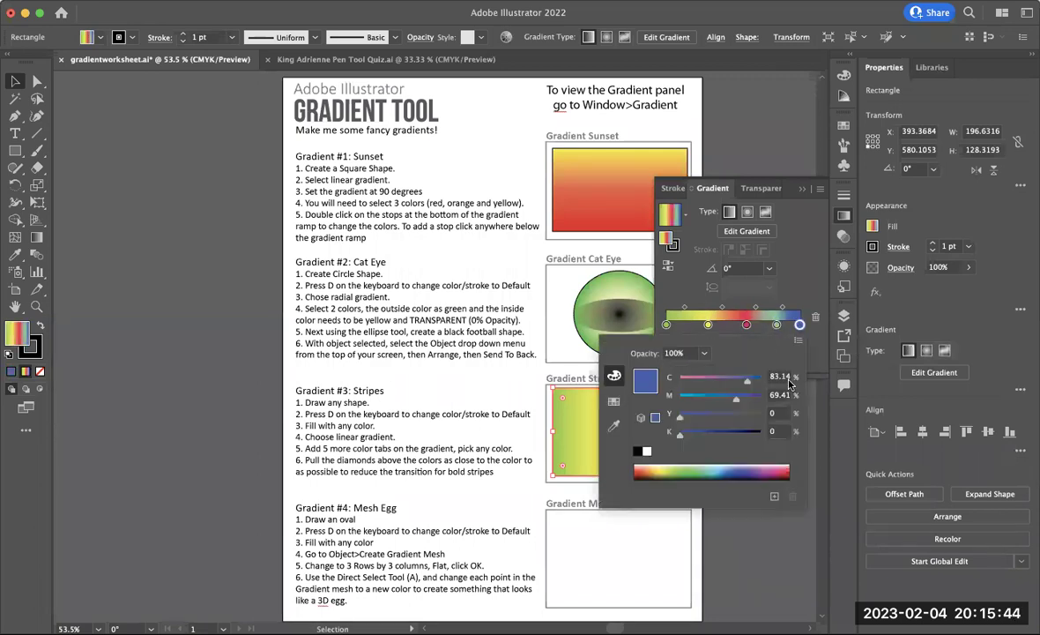
click(761, 466)
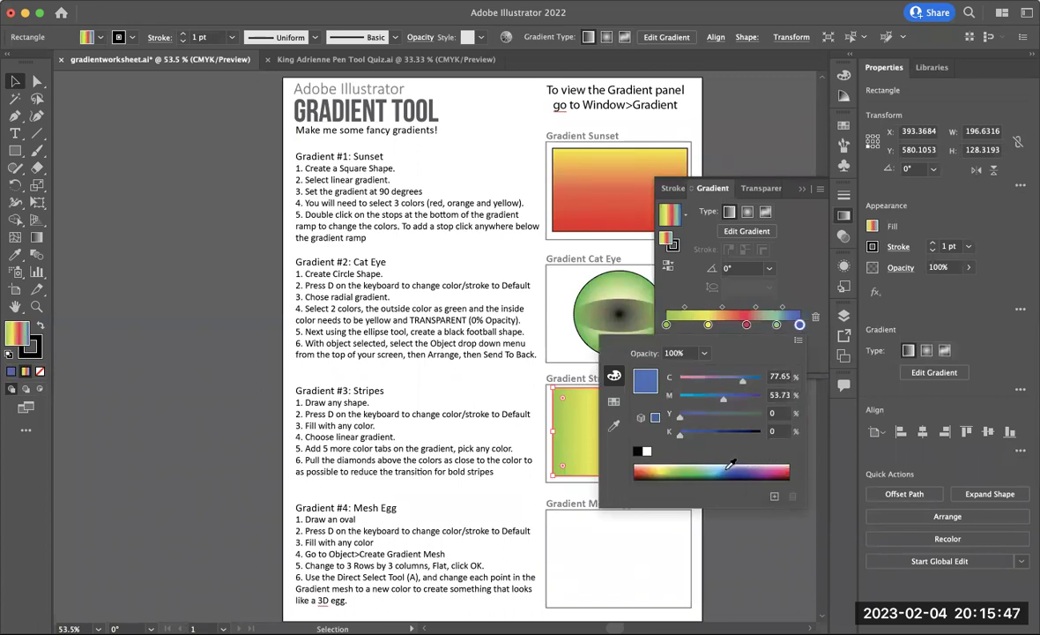
click(764, 464)
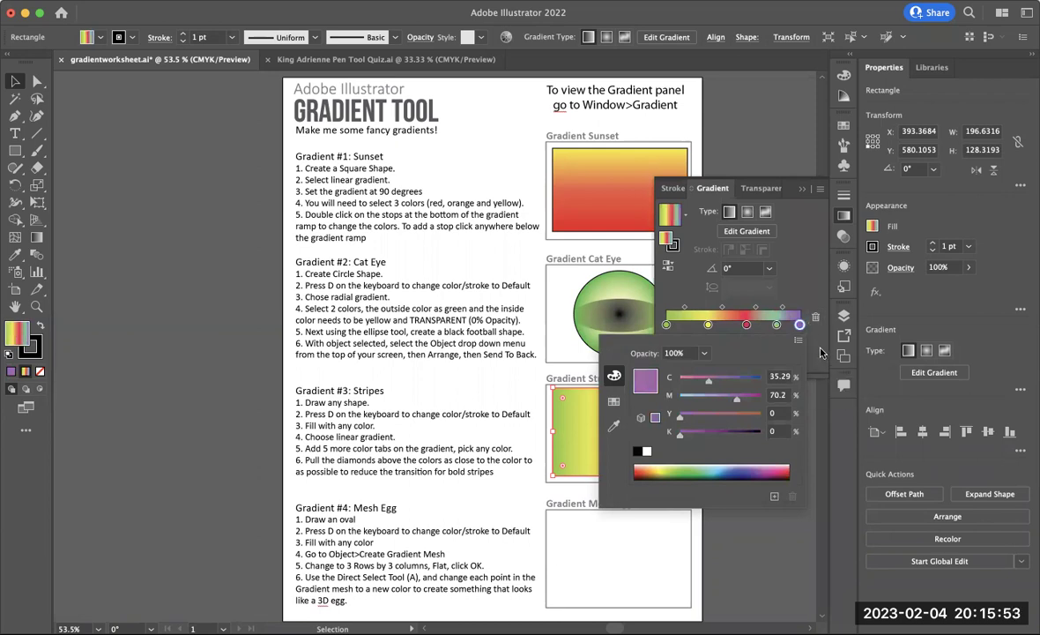
Nudge the yellow and red stops slightly along the gradient ramp
click(706, 325)
drag(707, 324, 696, 325)
click(746, 325)
mouse_move(747, 326)
mouse_down()
mouse_move(732, 326)
mouse_move(761, 326)
mouse_up()
click(774, 325)
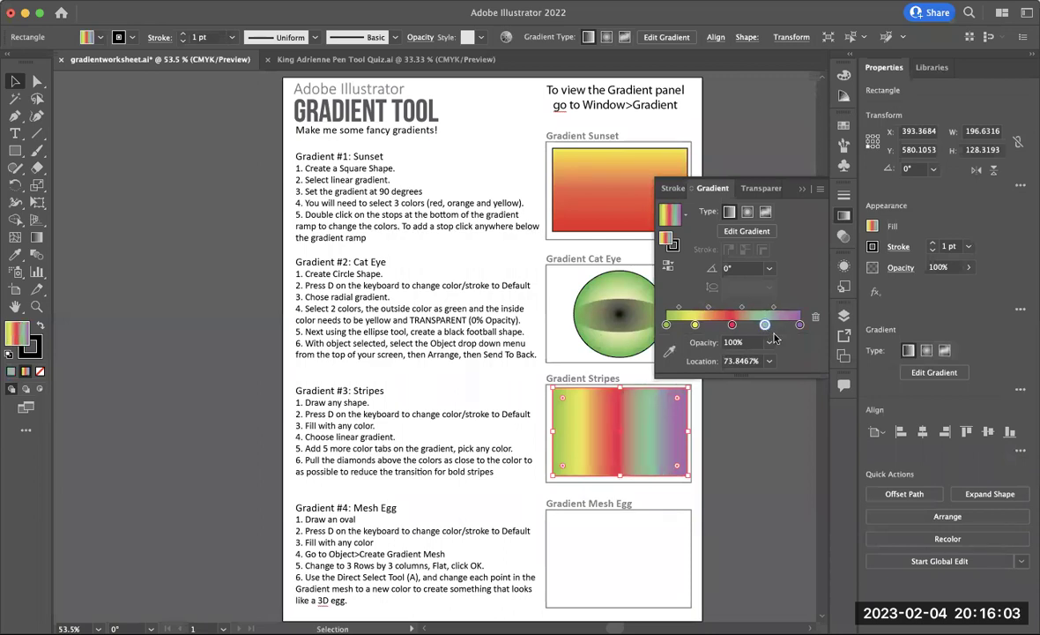
click(665, 326)
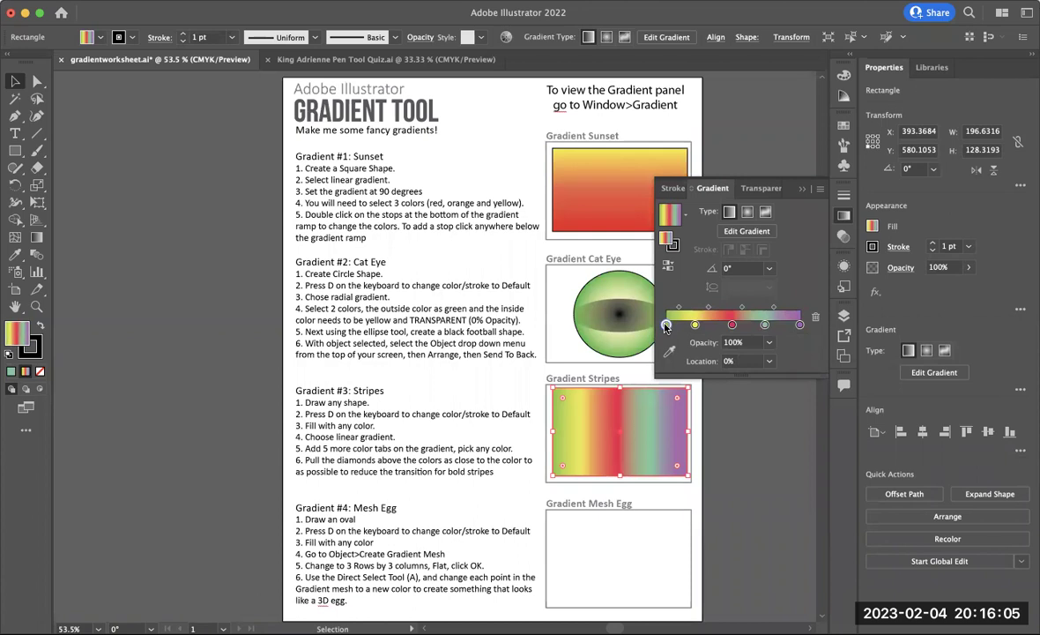
Place the yellow stop at 20% and the red stop at 40%
click(695, 326)
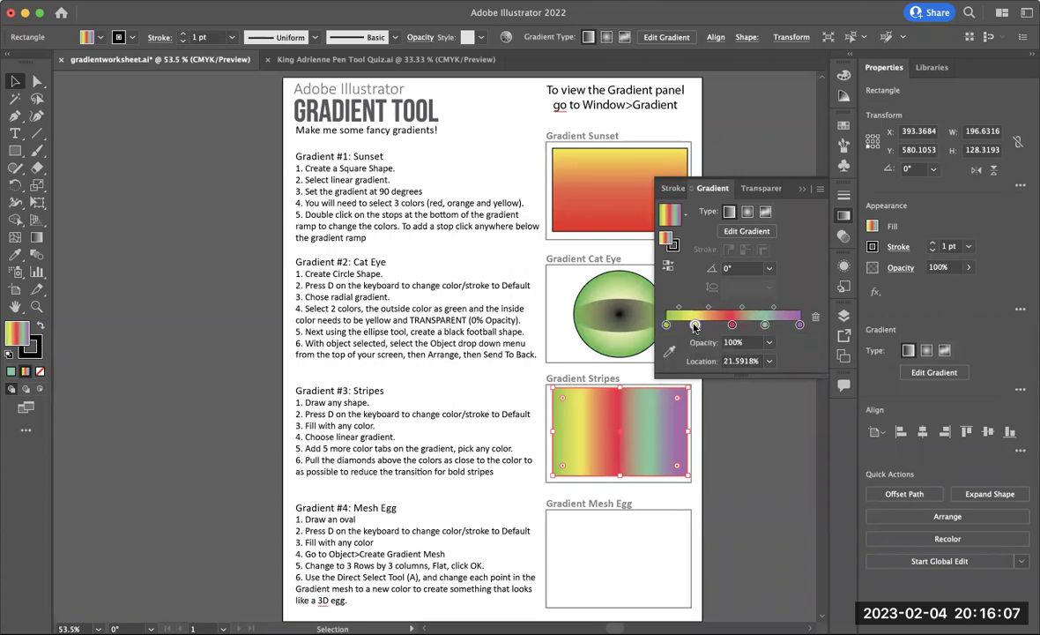
click(735, 360)
text(20)
key(Return)
click(733, 325)
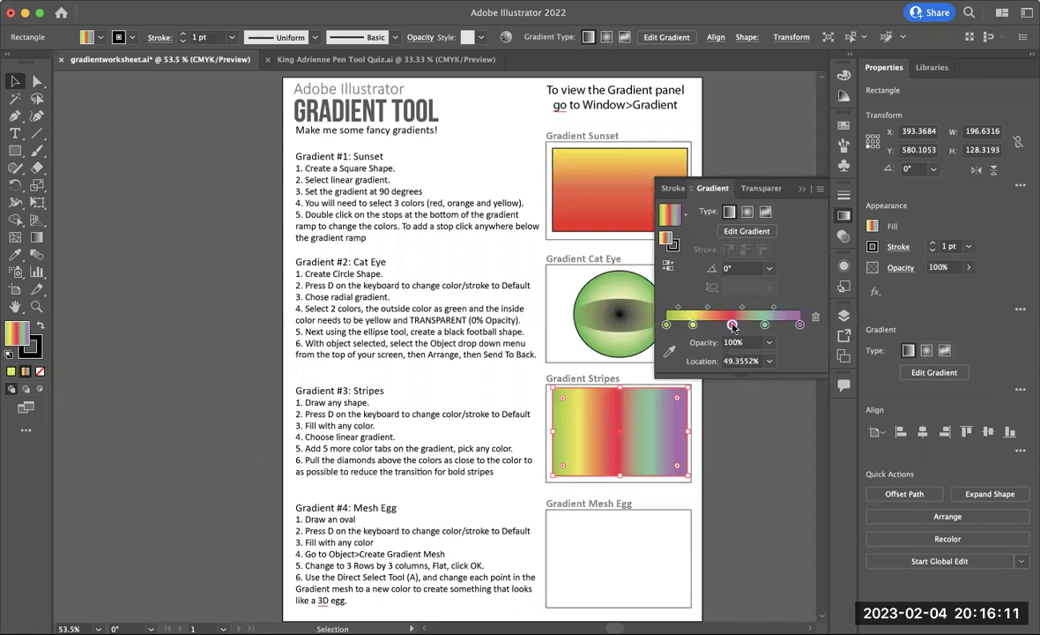
click(741, 362)
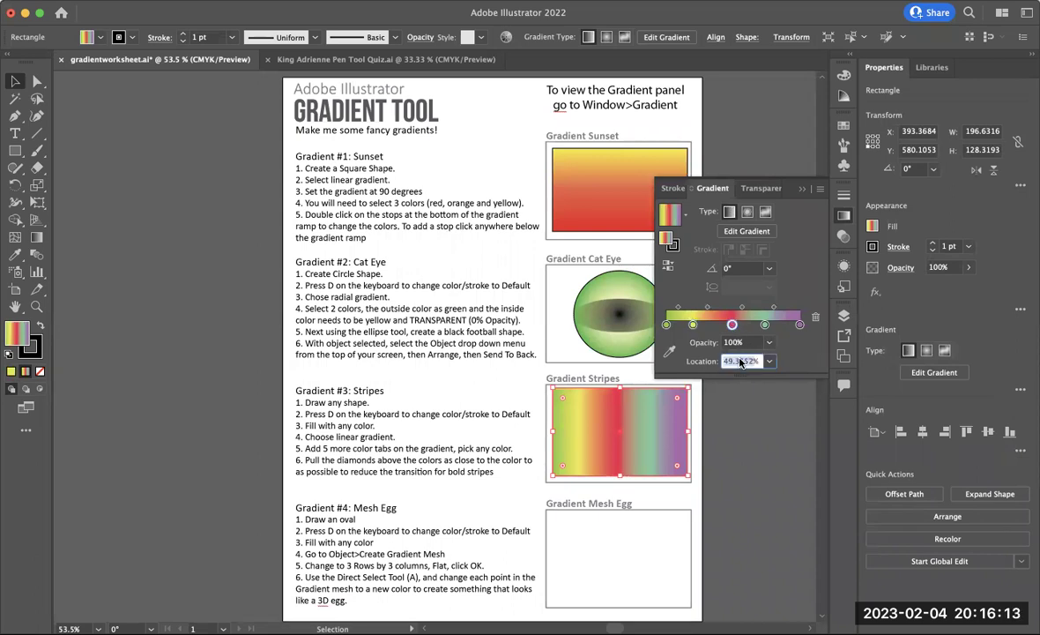
text(40)
key(Return)
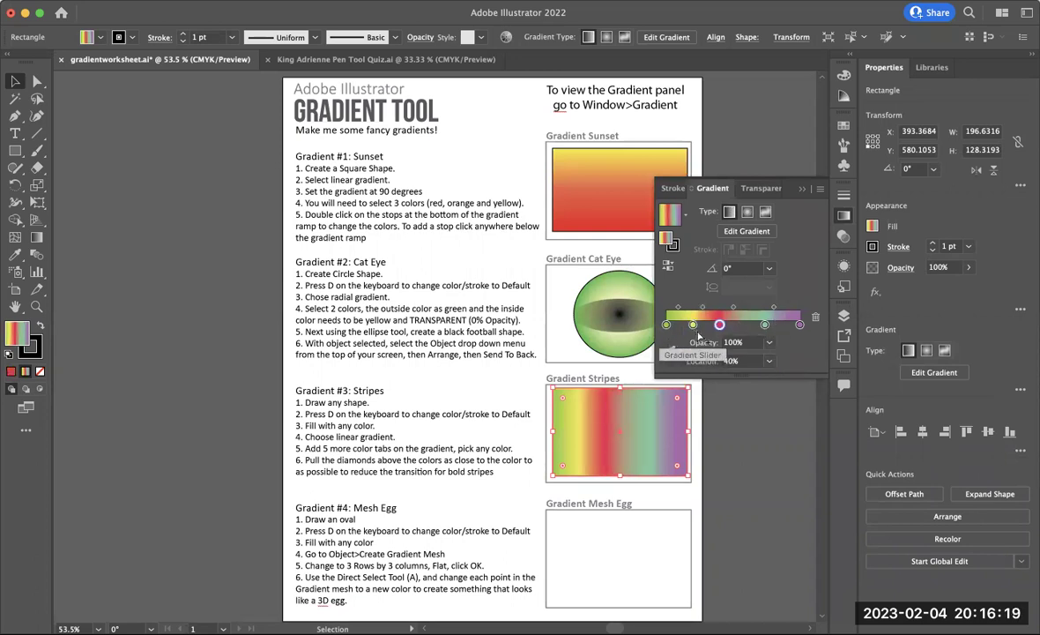
Place the green stop at 60% and the purple end stop at 80%
click(765, 325)
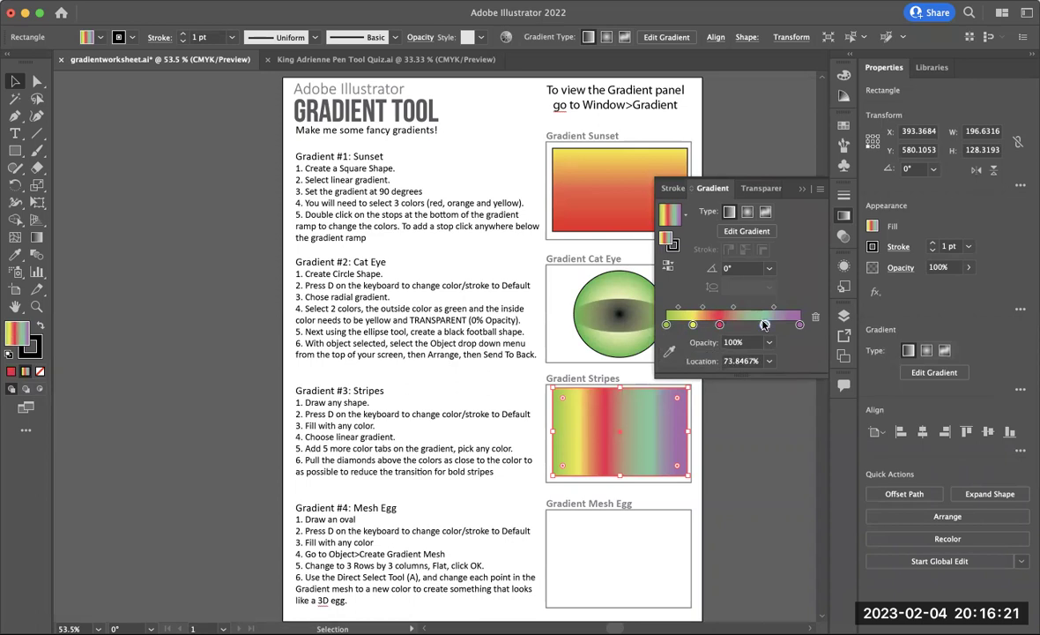
double_click(765, 324)
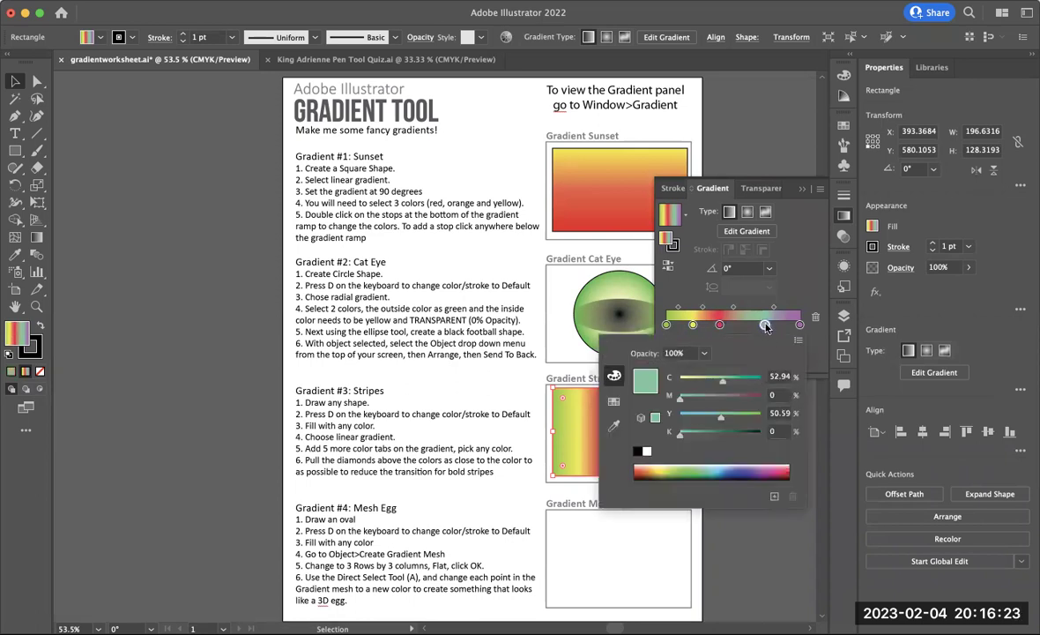
key(Escape)
click(746, 362)
text(60)
key(Return)
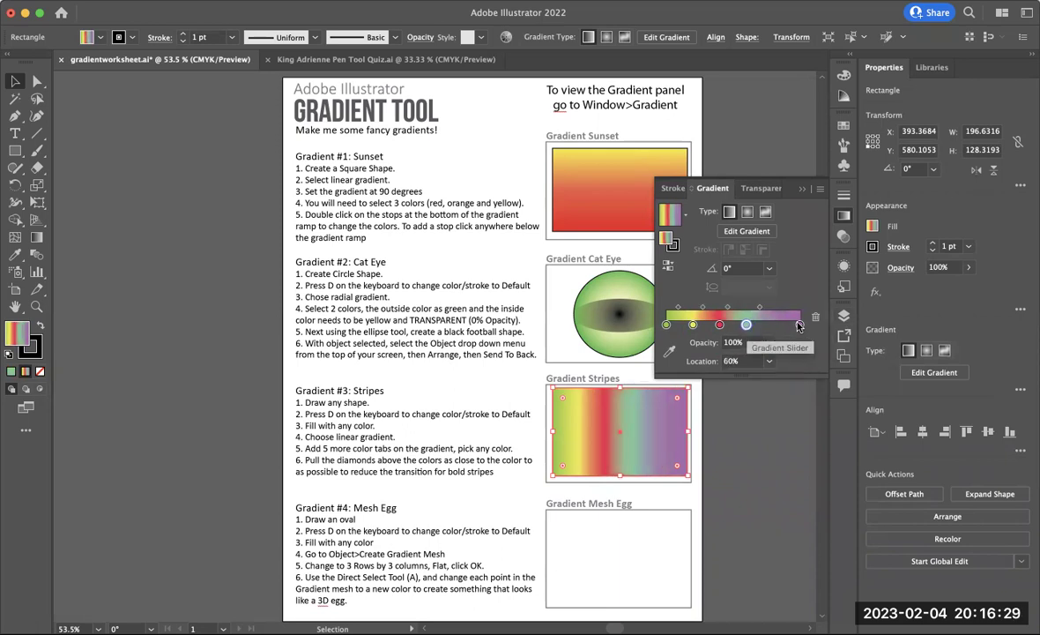
click(799, 325)
click(734, 362)
text(8)
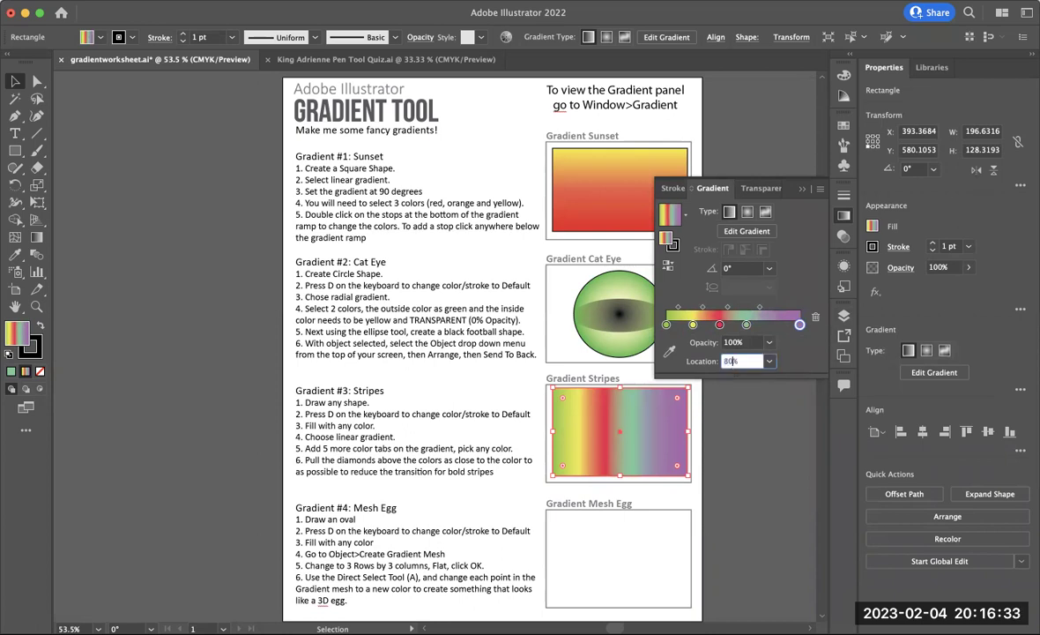
text(0)
key(Return)
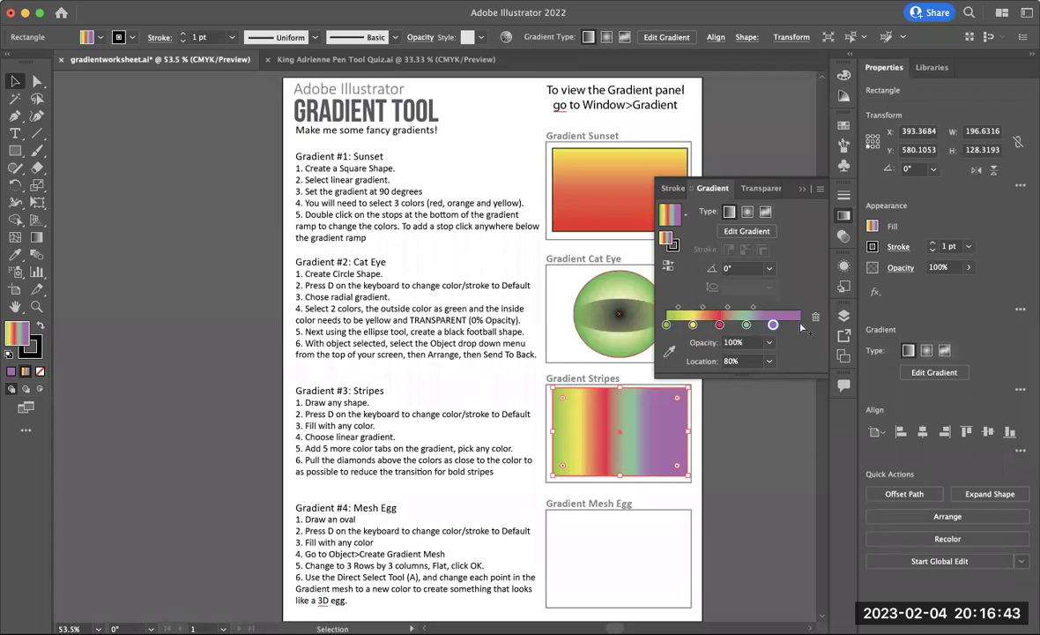
Drag the green-yellow midpoint and shift the purple, yellow and green stops to widen the bands
click(753, 307)
drag(753, 307, 692, 309)
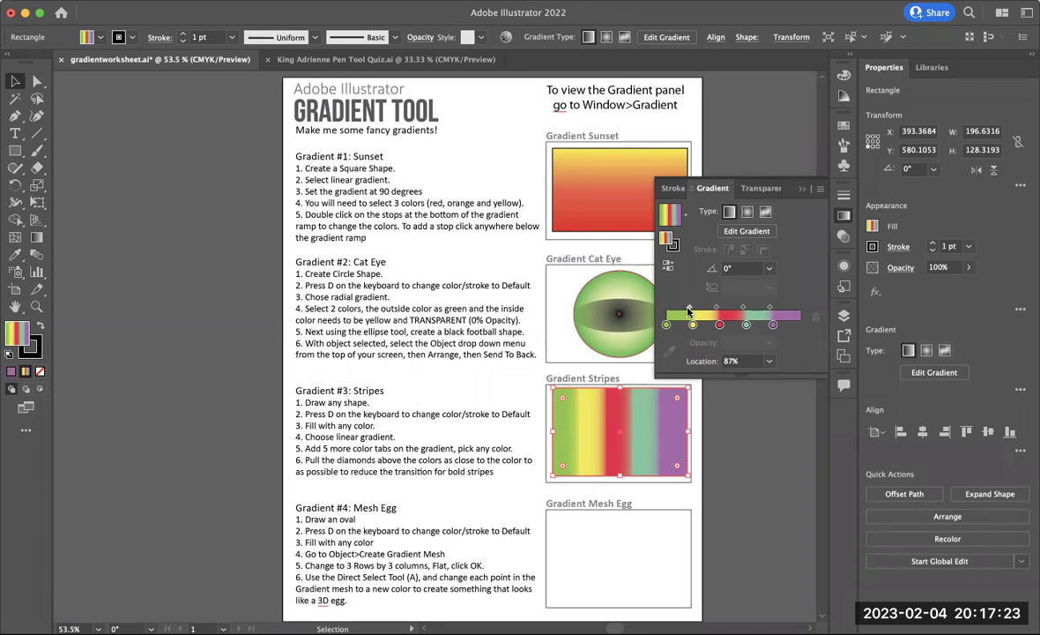
drag(689, 309, 681, 309)
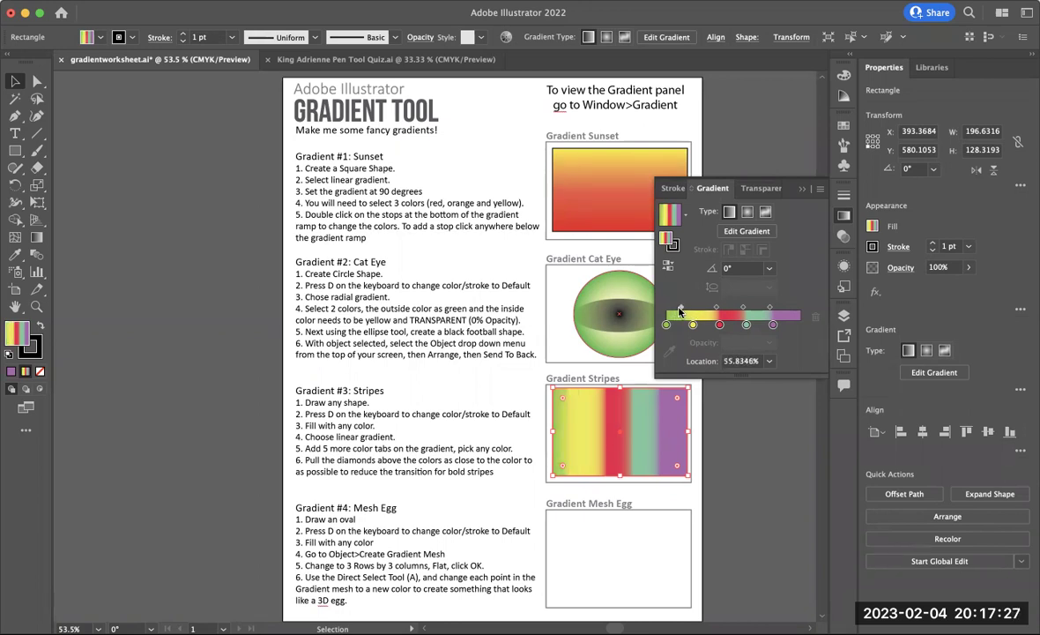
click(771, 308)
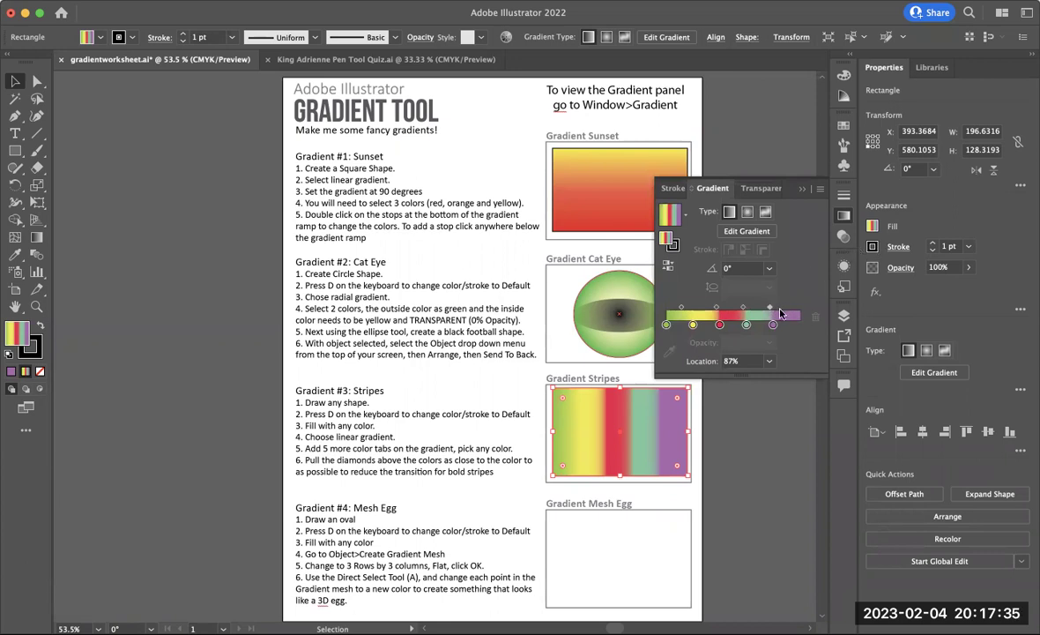
drag(773, 325, 787, 326)
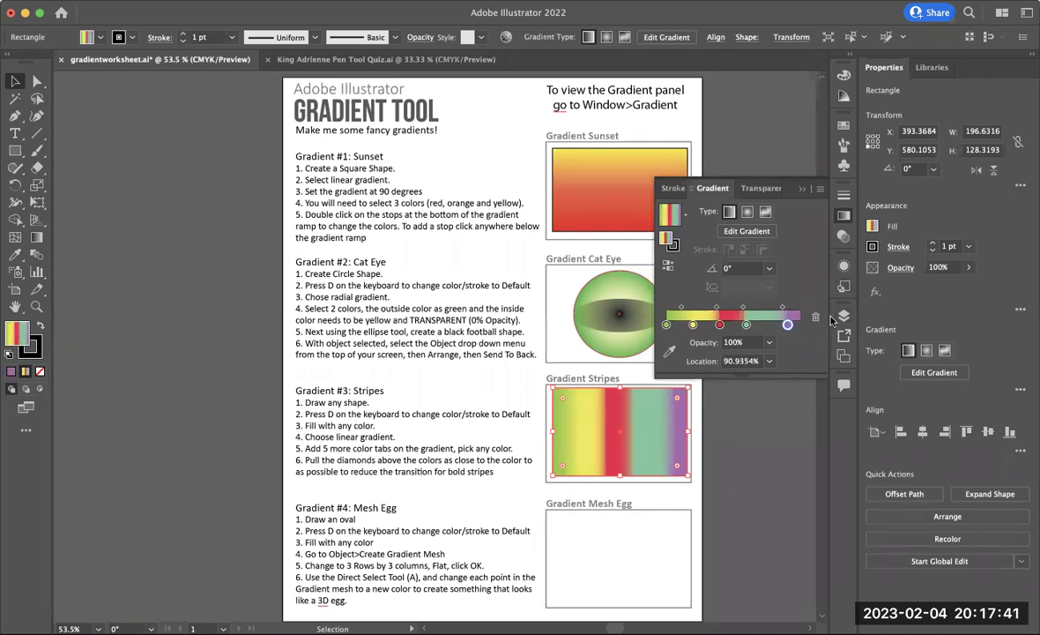
drag(752, 324, 724, 325)
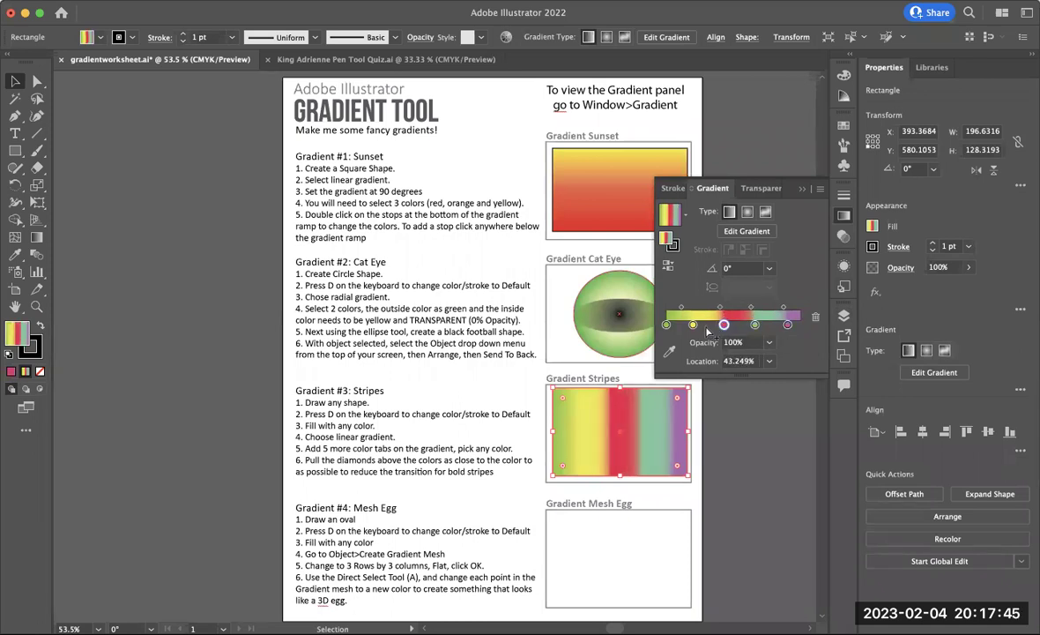
drag(693, 325, 697, 326)
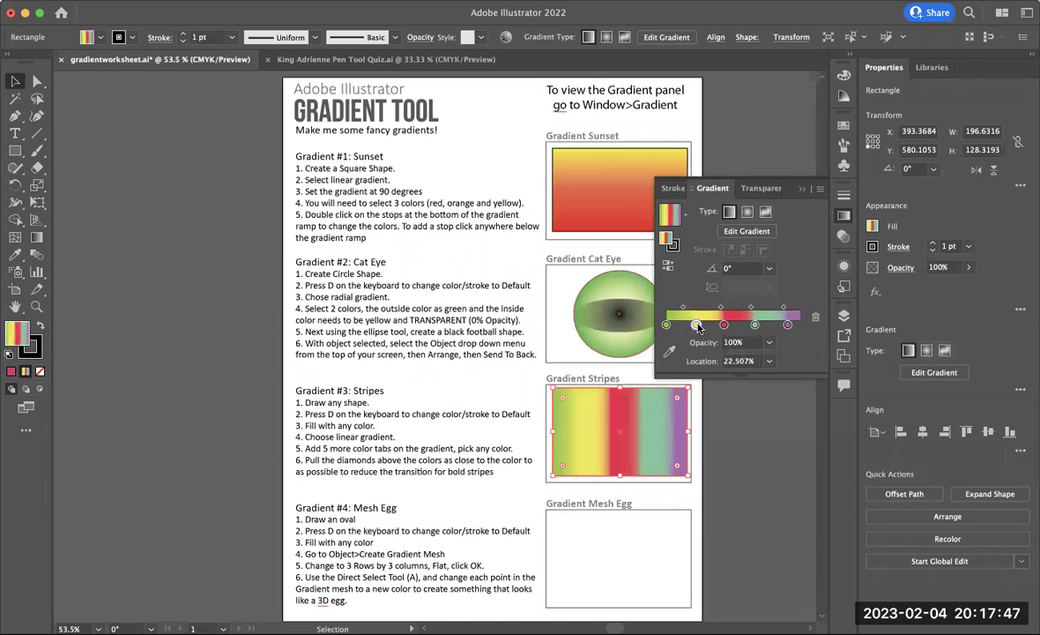
click(754, 325)
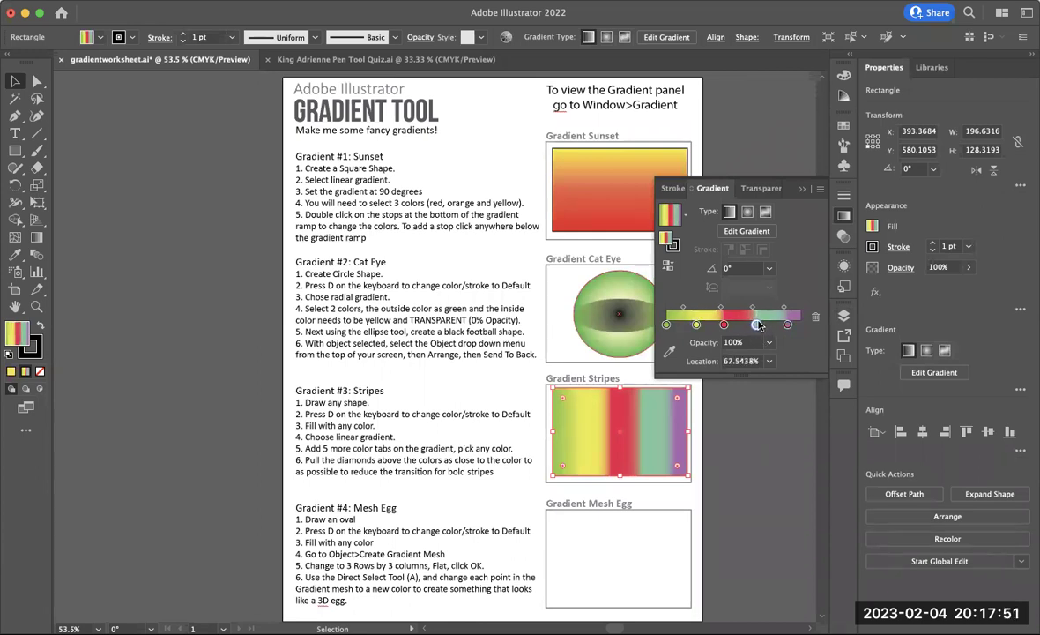
drag(756, 326, 781, 310)
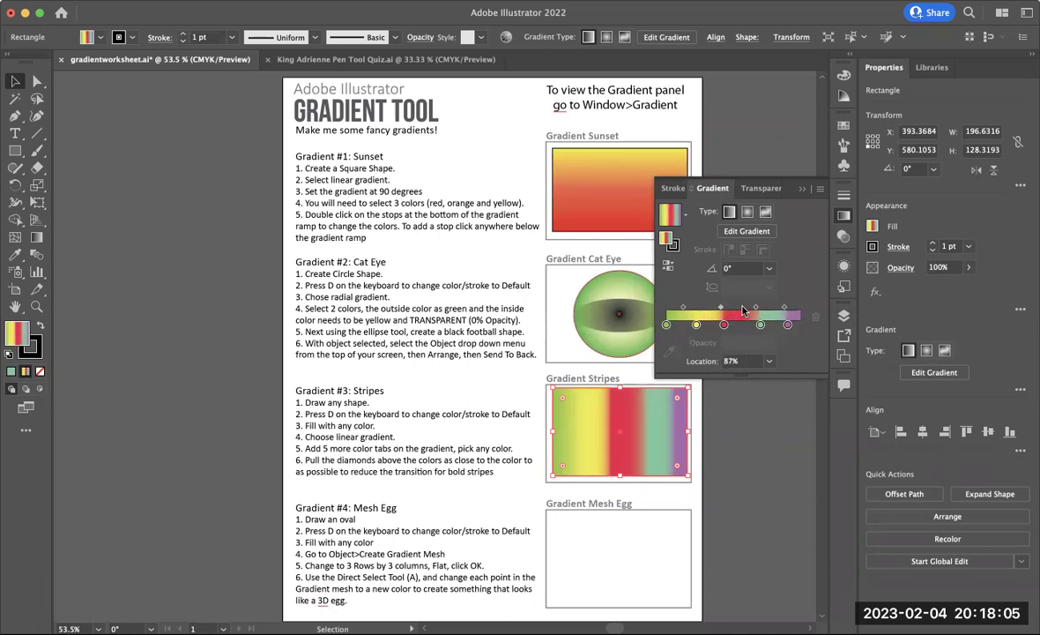
Fine-tune the yellow, red, teal and purple stop positions and remove an accidentally added stop
drag(682, 308, 690, 308)
click(694, 325)
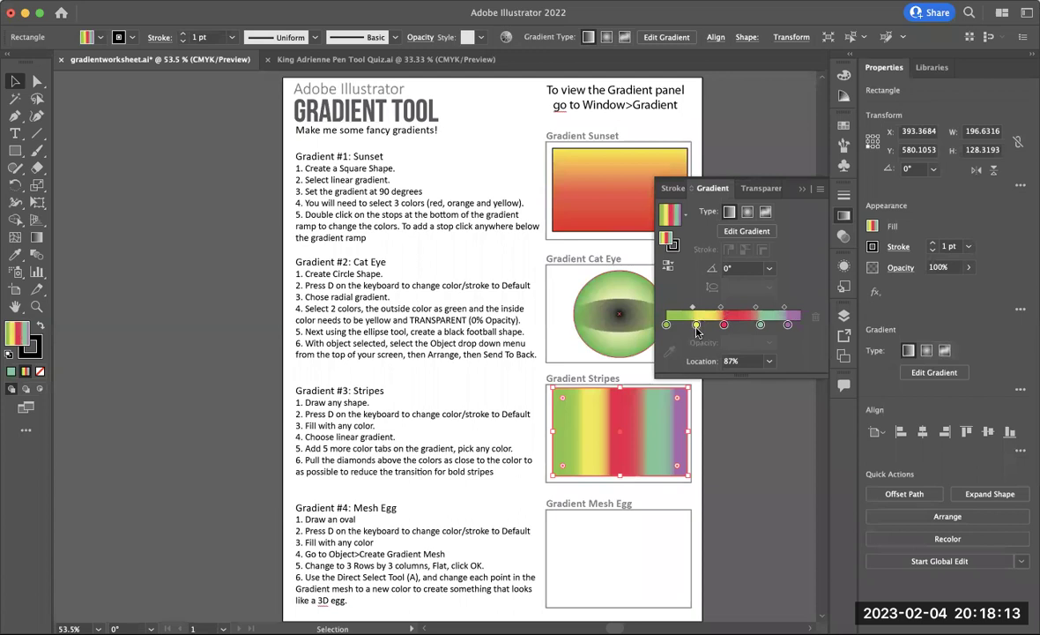
click(693, 326)
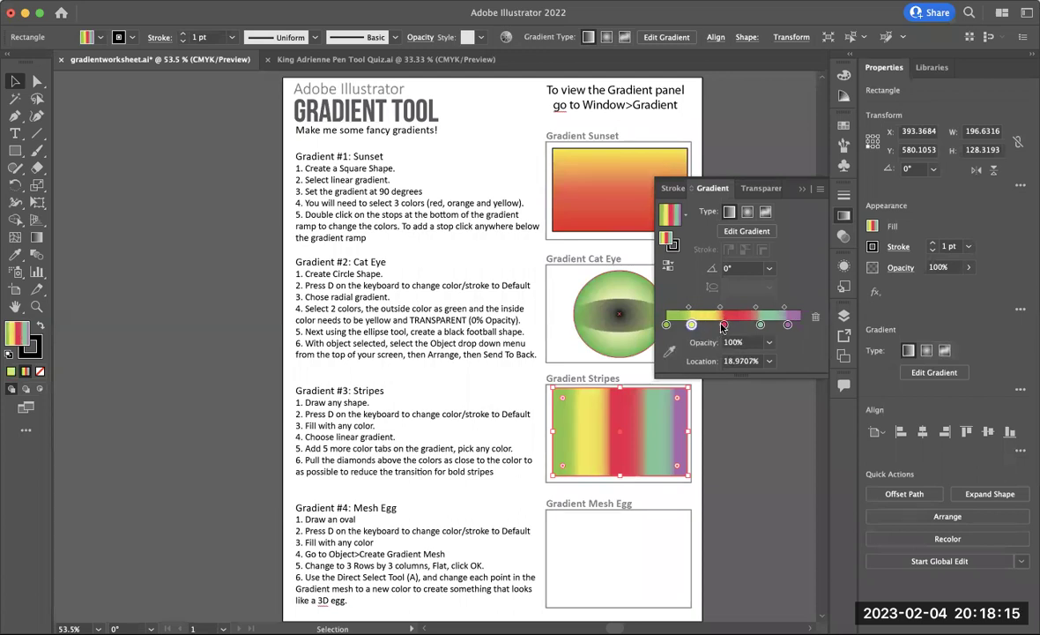
drag(721, 326, 717, 326)
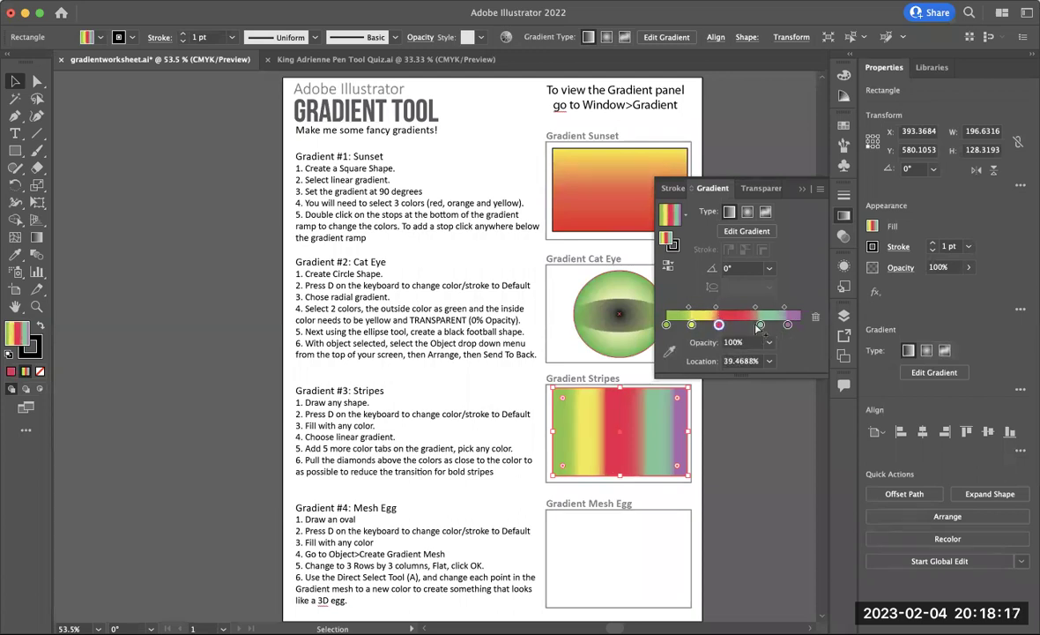
drag(720, 326, 722, 325)
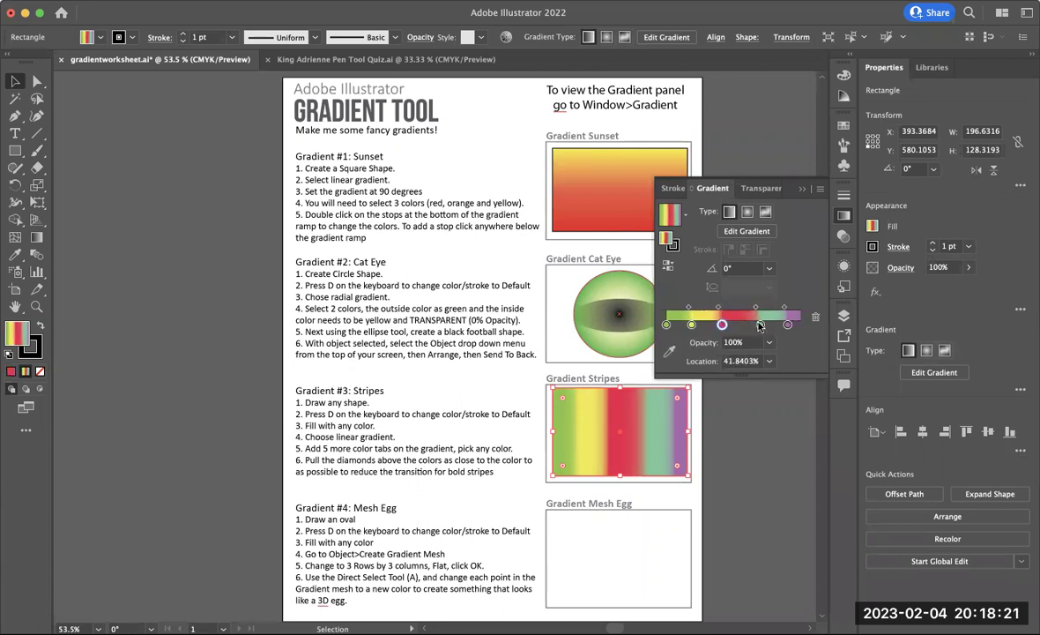
click(760, 326)
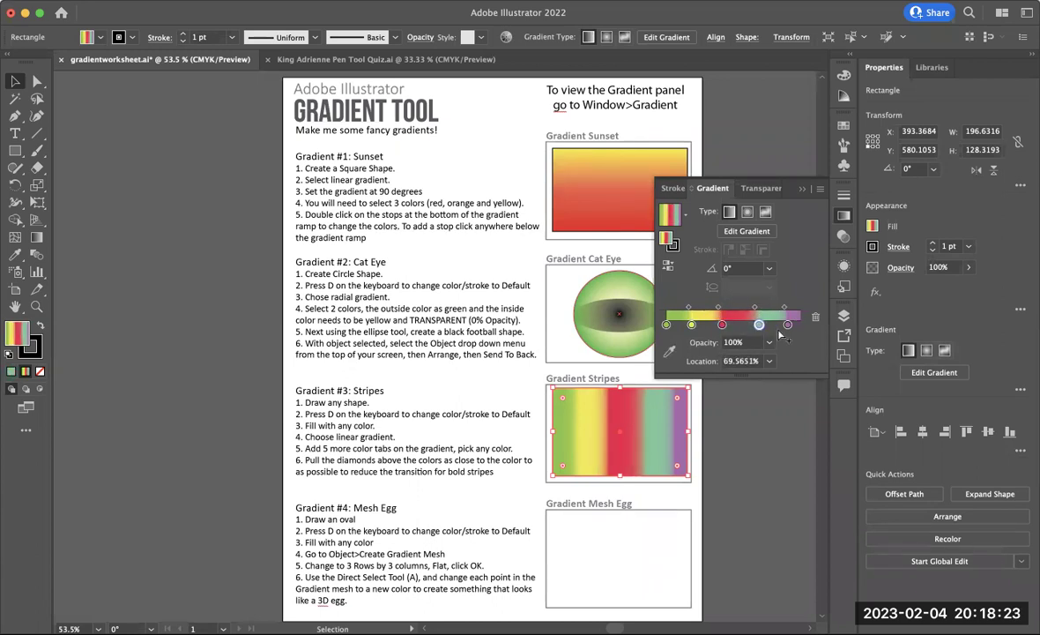
mouse_move(787, 326)
mouse_down()
mouse_move(797, 313)
mouse_move(779, 310)
mouse_up()
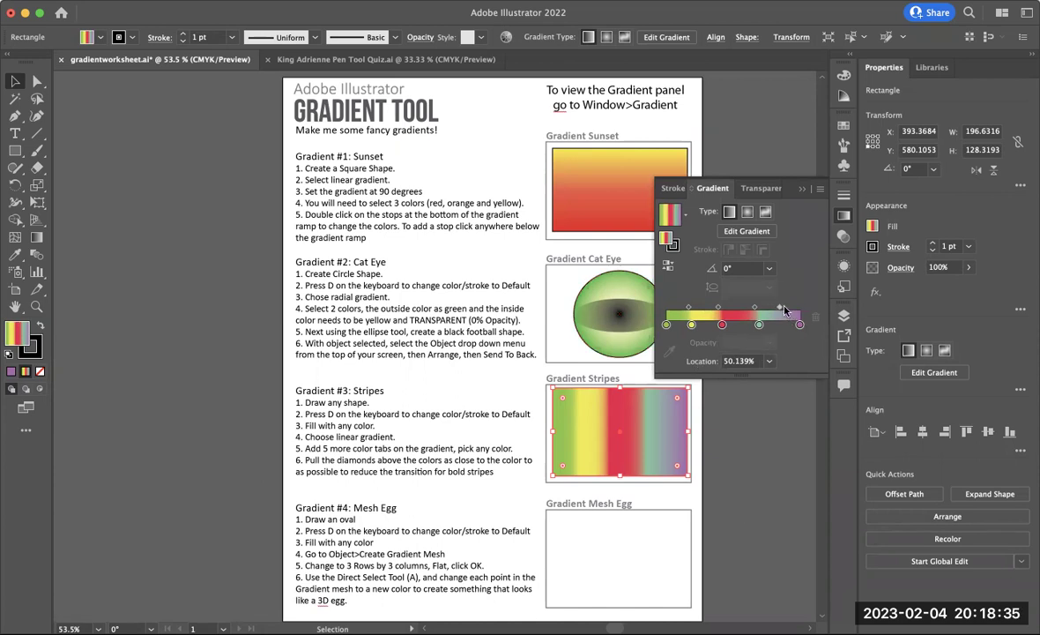
click(796, 326)
drag(793, 327, 788, 327)
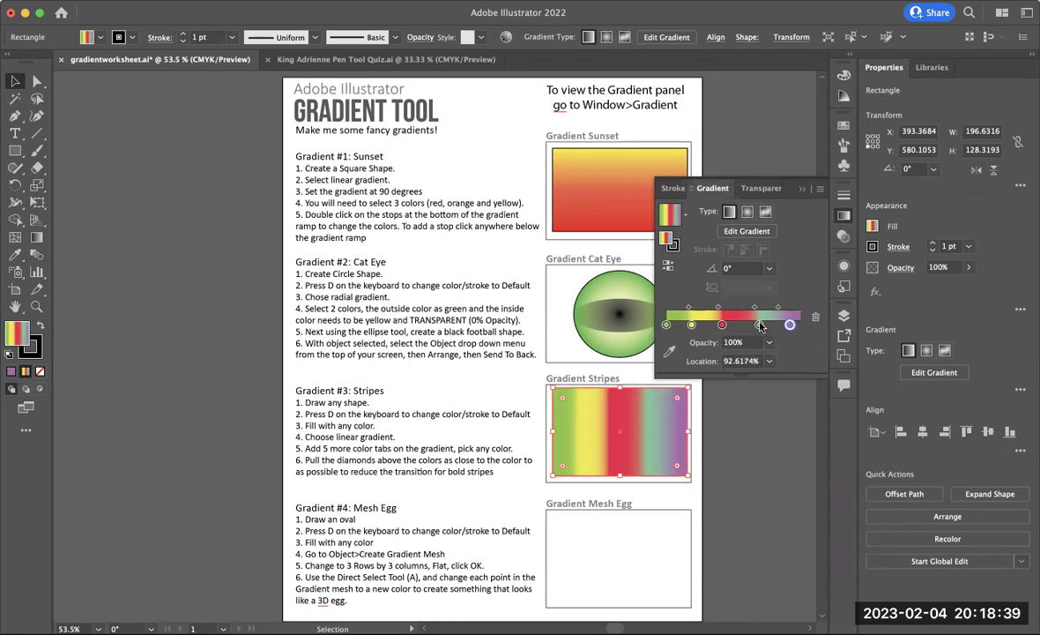
drag(760, 325, 686, 325)
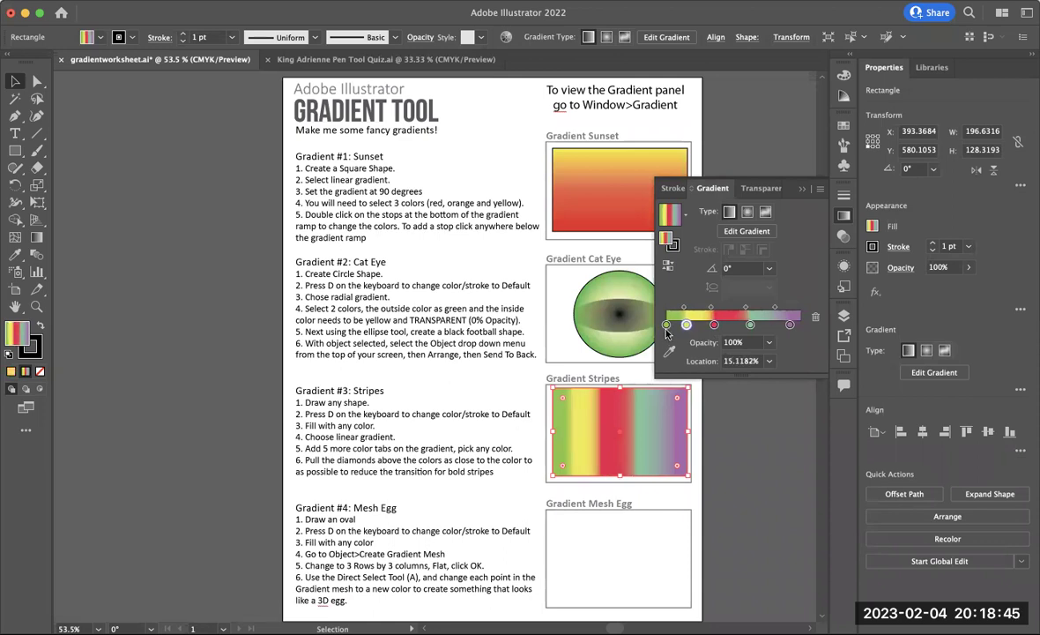
click(700, 326)
drag(702, 329, 648, 321)
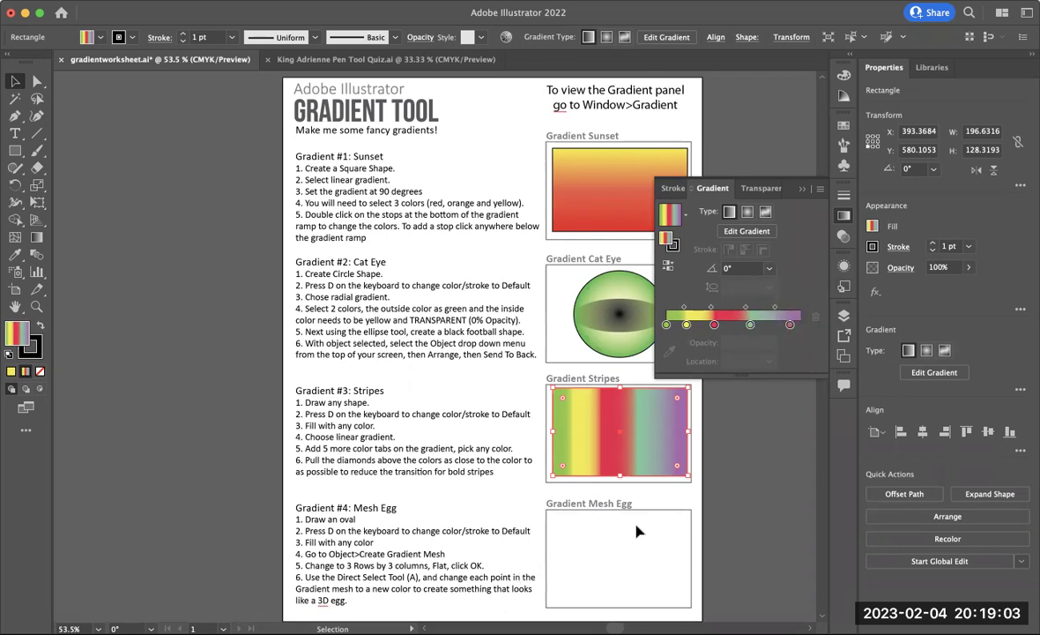
Draw a circle of about 132.57 pt in the Gradient Mesh Egg box and reset it to default fill and stroke
scroll(443, 511, down, 2)
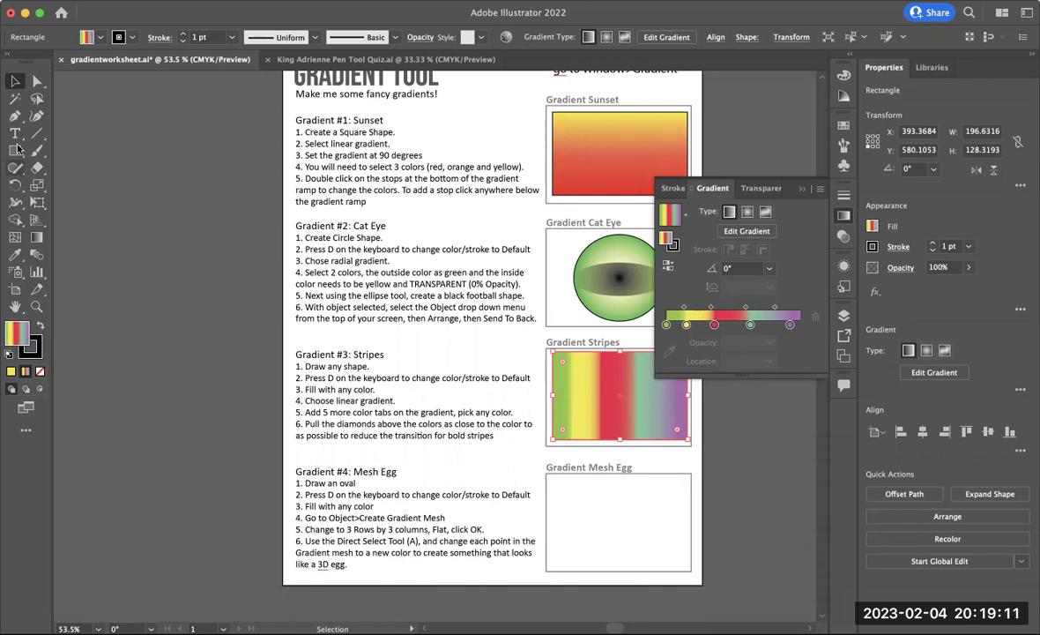
drag(16, 150, 81, 185)
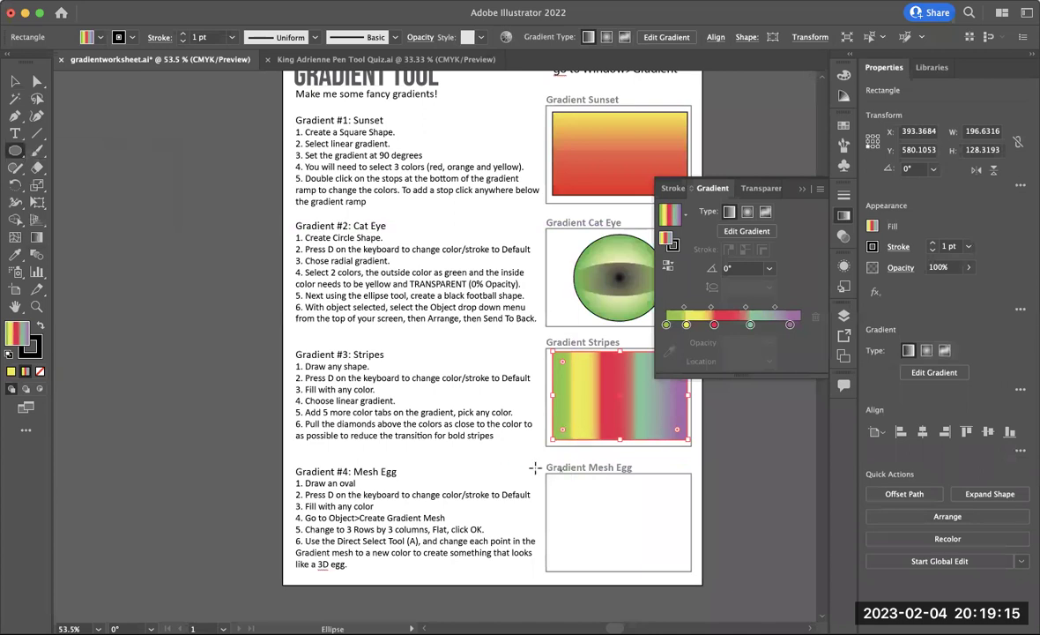
drag(590, 476, 683, 564)
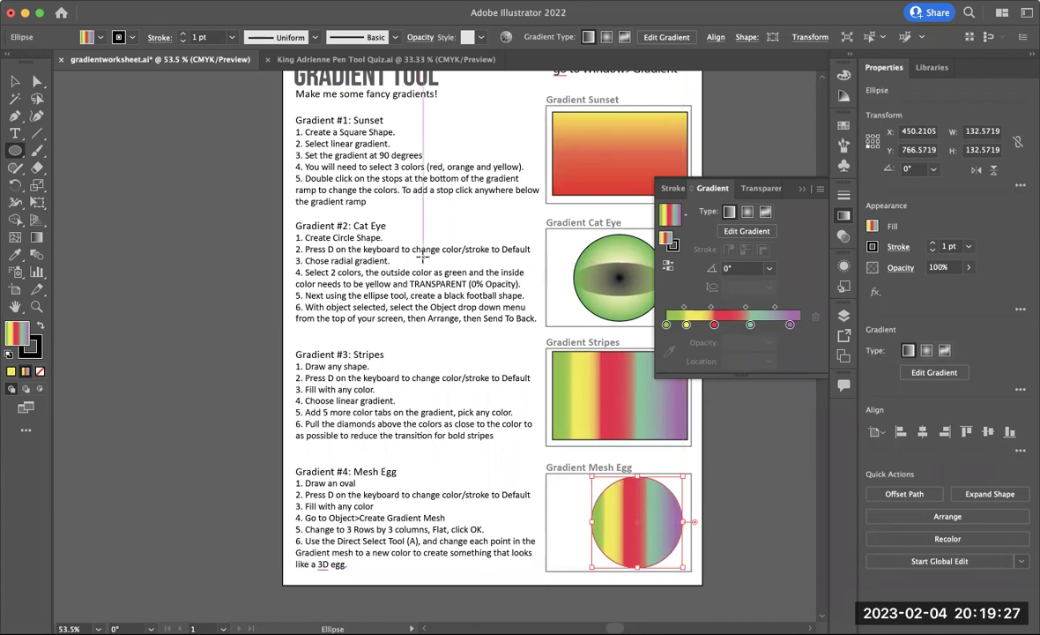
key(d)
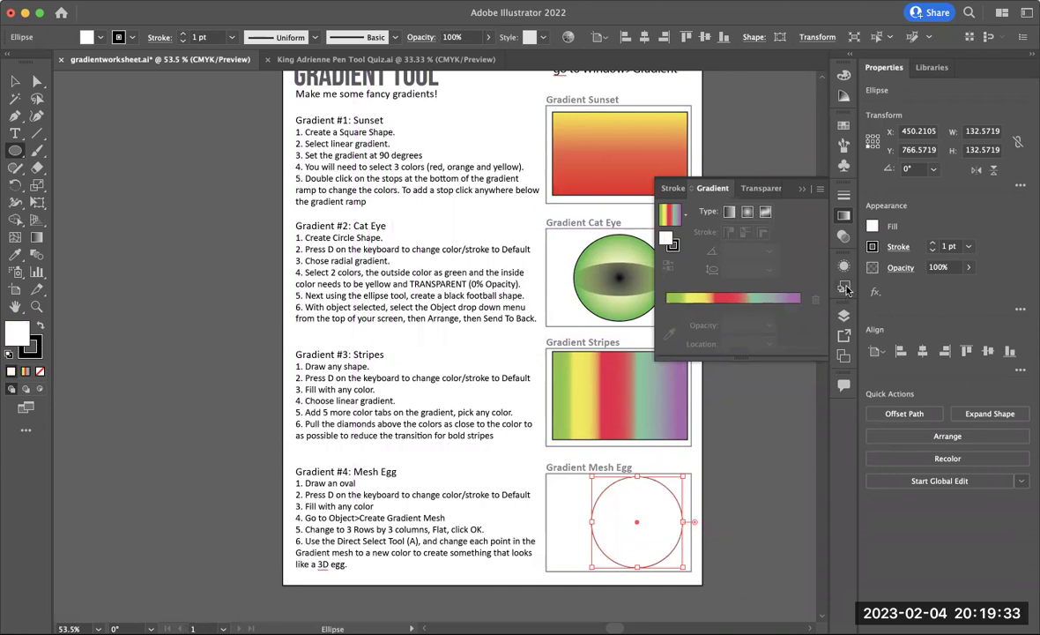
Fill the Mesh Egg circle with magenta and shift it slightly left
click(872, 227)
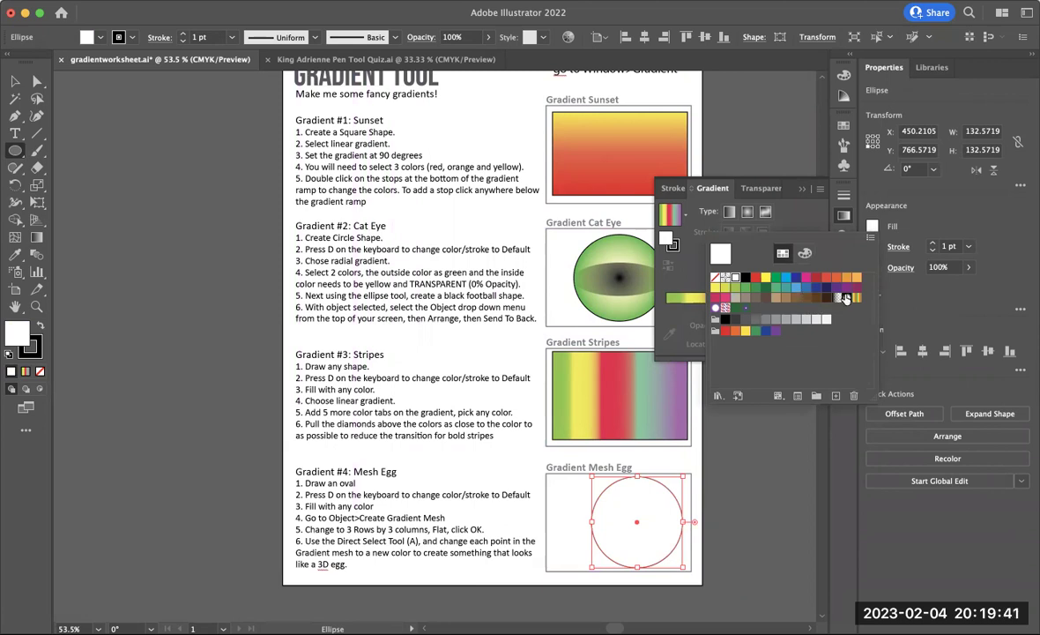
click(856, 289)
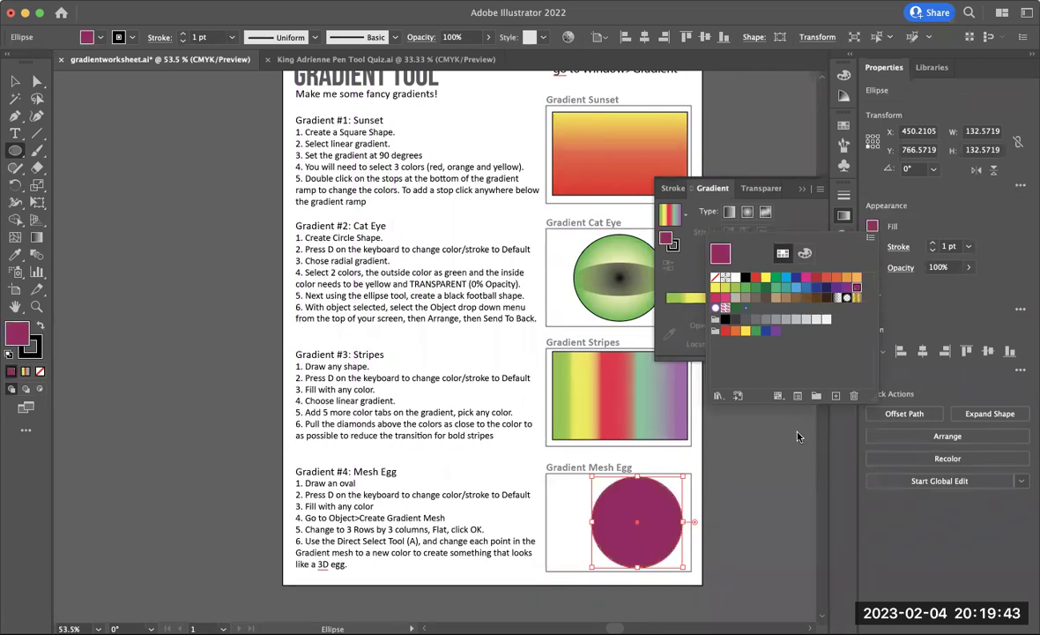
click(656, 521)
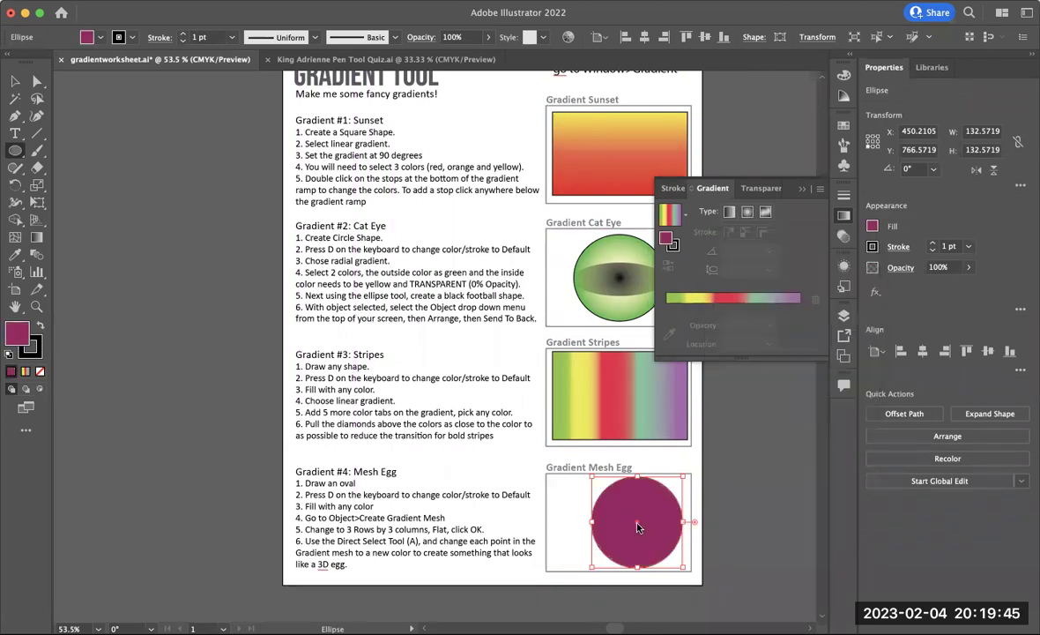
drag(637, 526, 617, 527)
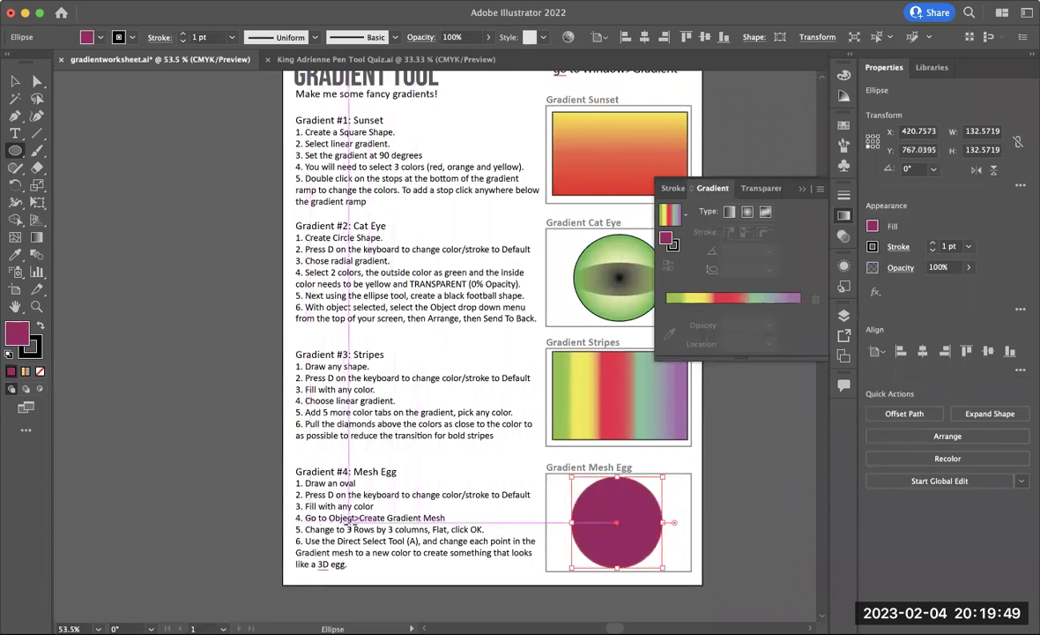
Start Create Gradient Mesh on the magenta circle with preview turned on
click(176, 0)
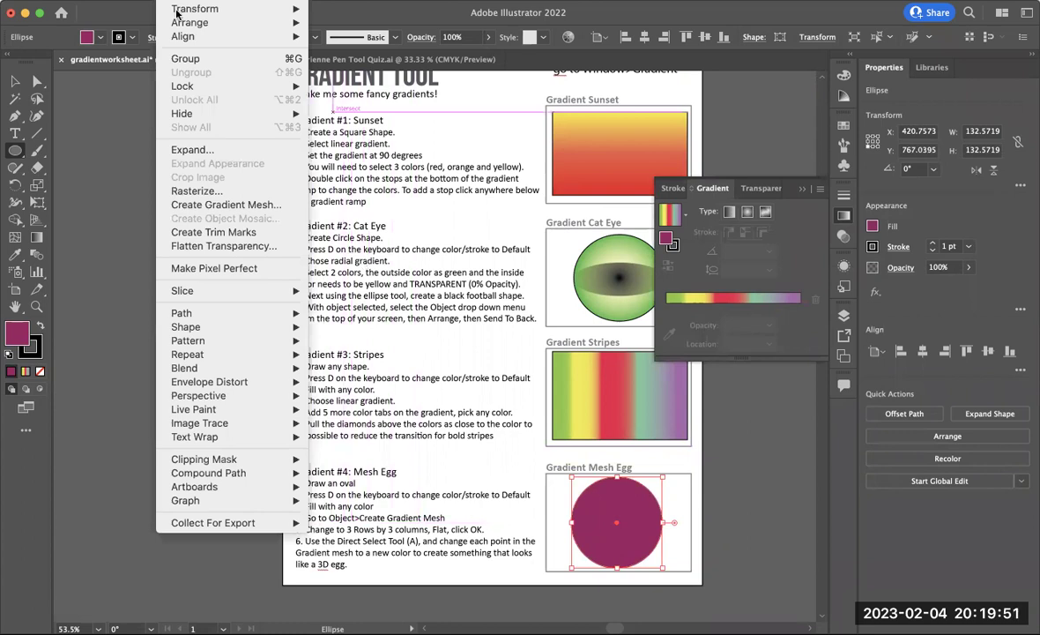
mouse_move(228, 356)
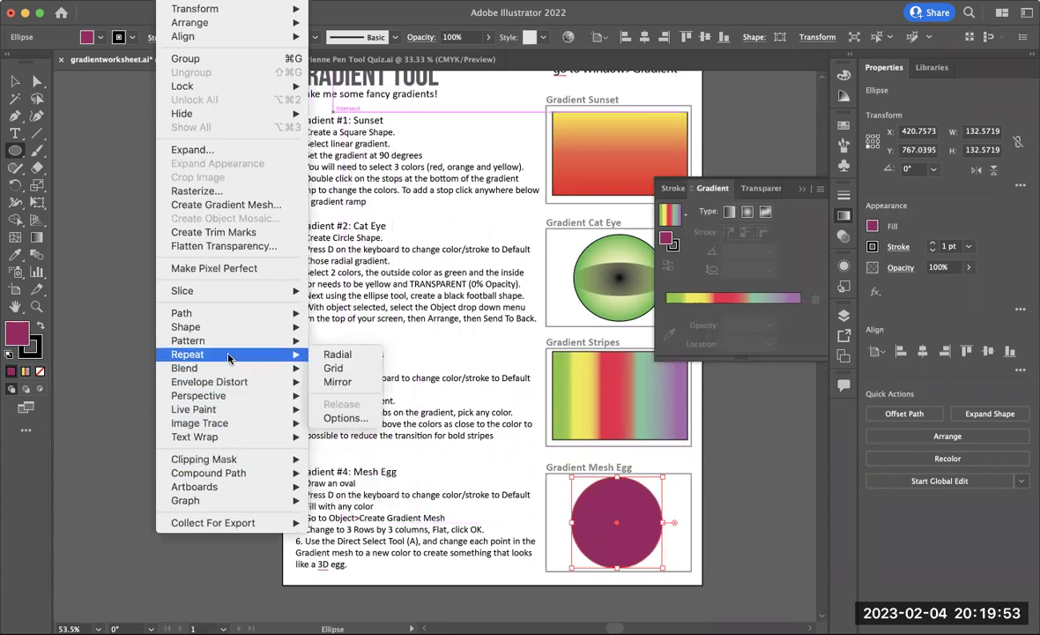
click(234, 205)
drag(913, 318, 836, 198)
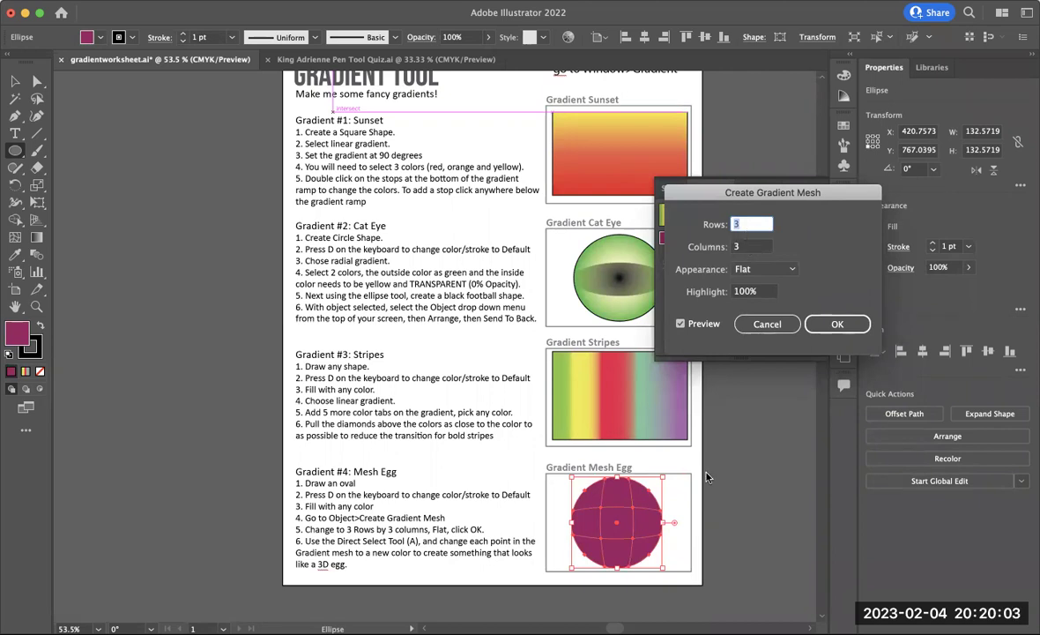
click(679, 324)
Try To Center and To Edge with 50% highlight, then create a Flat 3×3 mesh
click(793, 271)
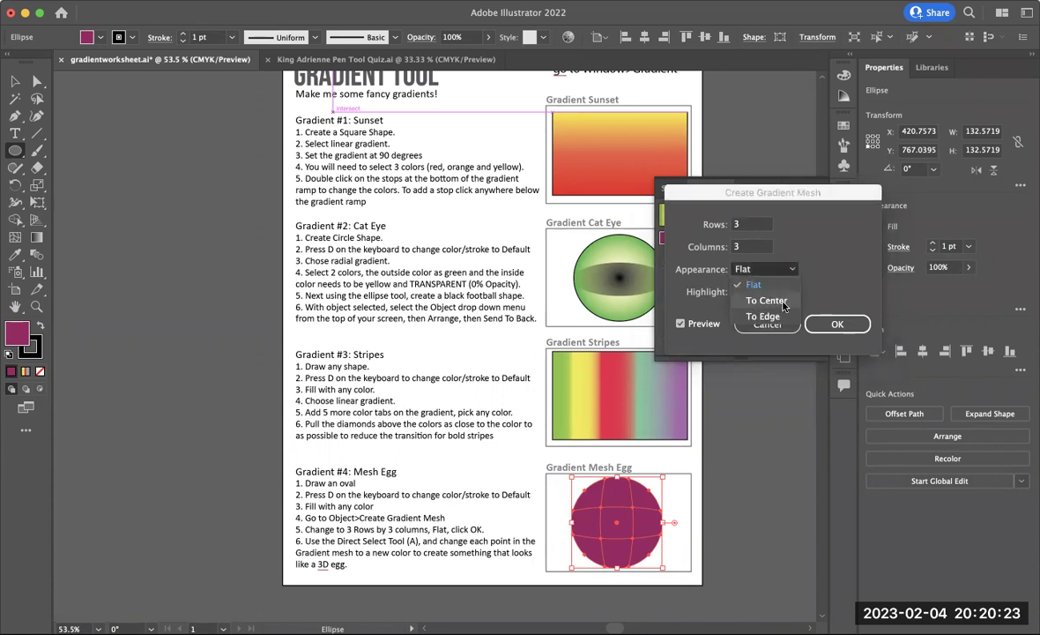
click(783, 302)
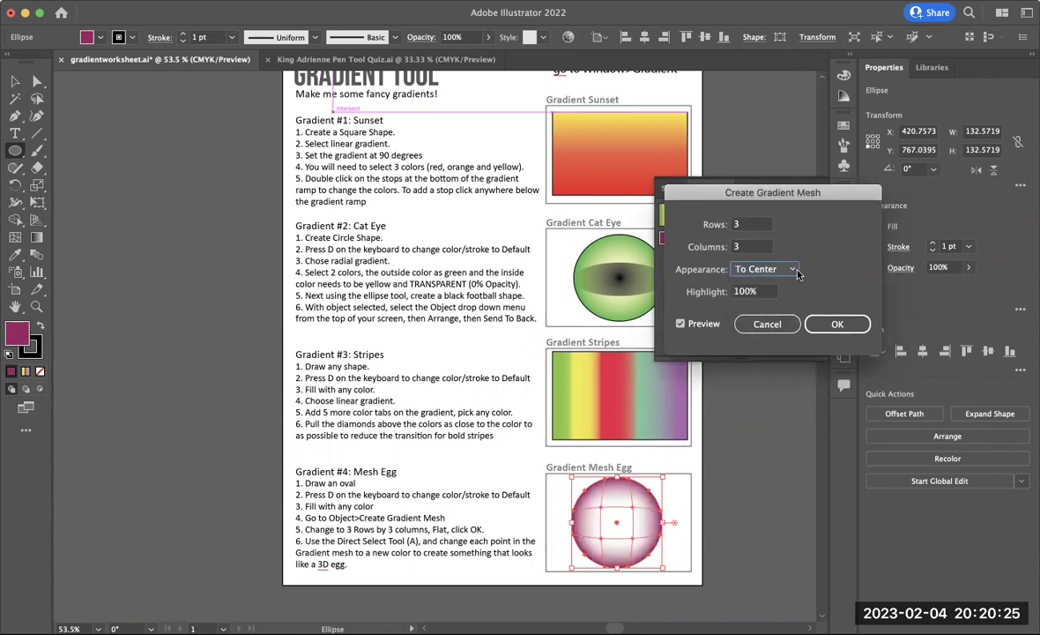
click(737, 268)
click(748, 319)
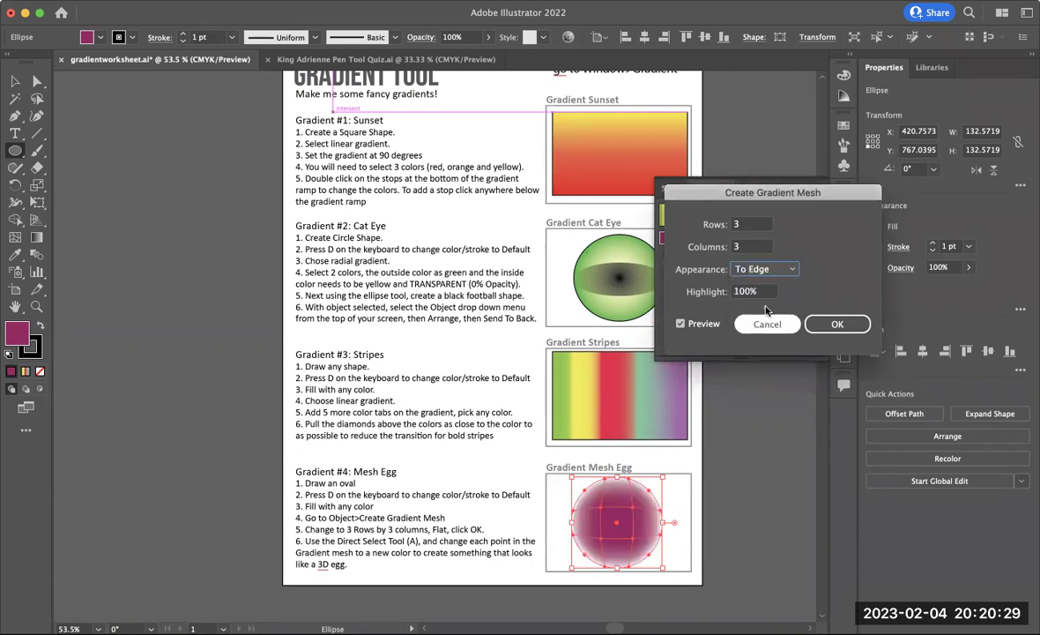
click(733, 291)
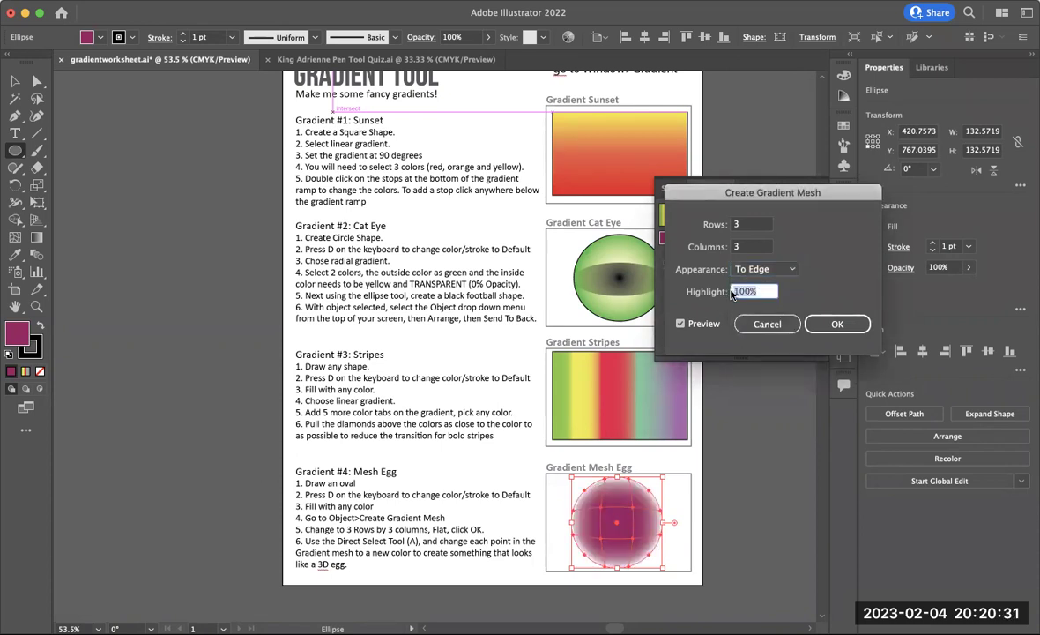
text(50)
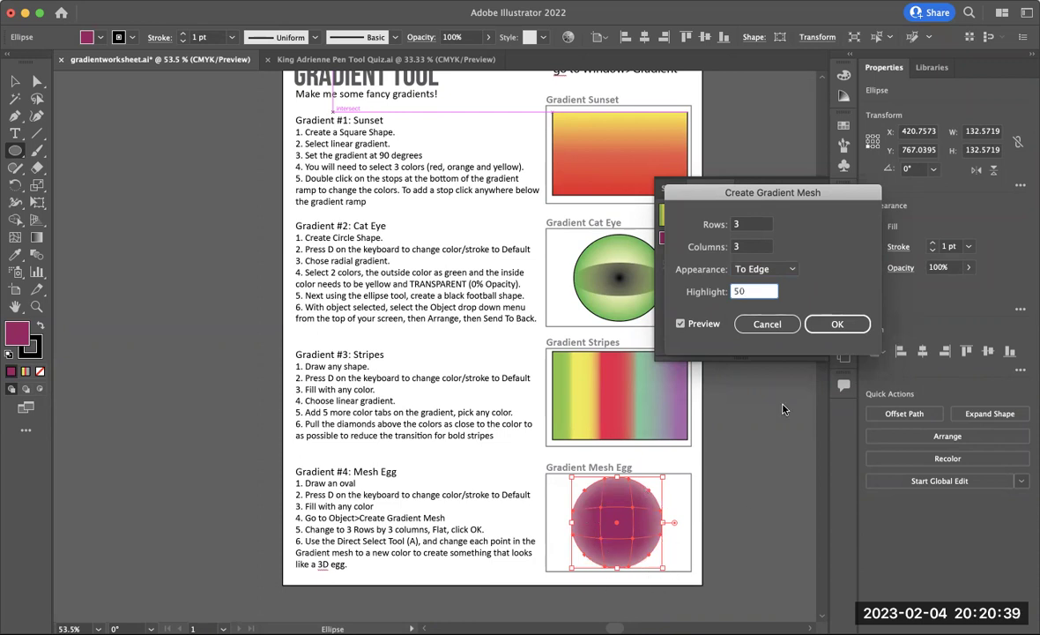
click(792, 272)
click(756, 294)
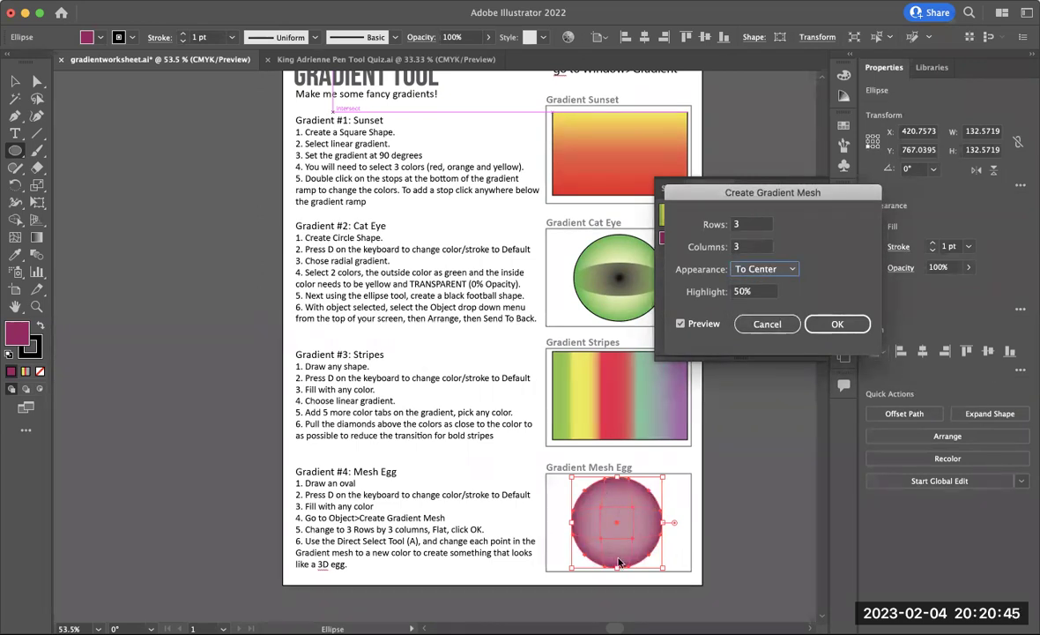
click(783, 272)
click(749, 283)
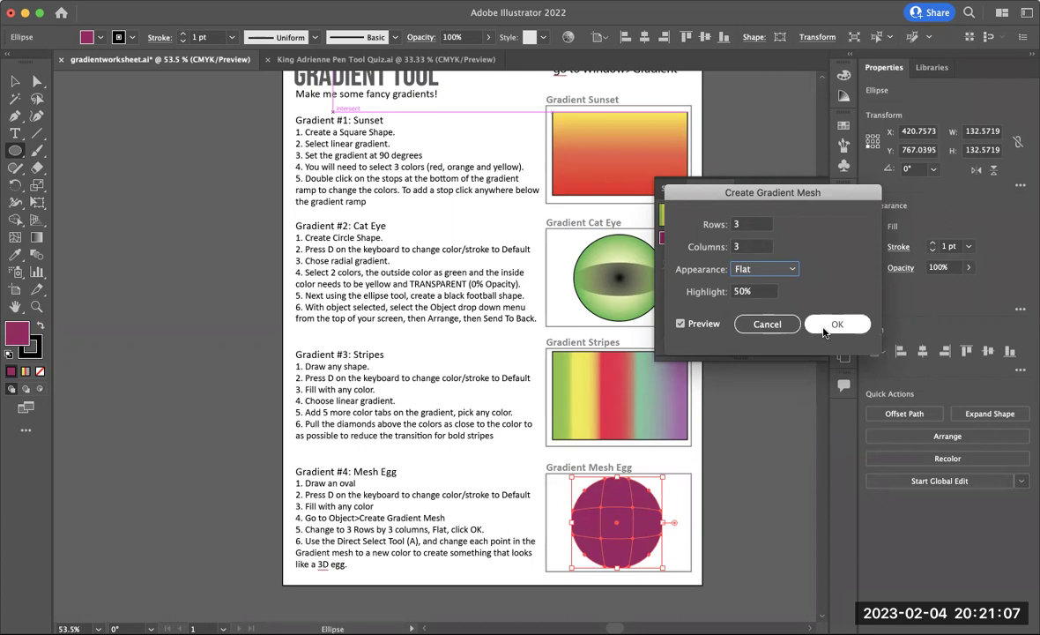
key(Return)
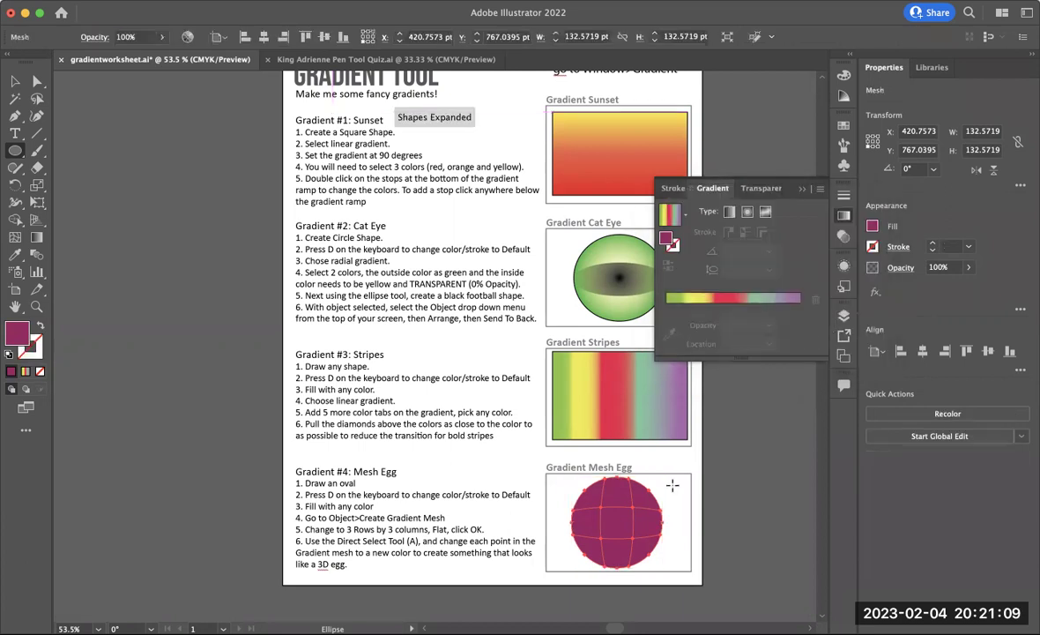
Zoom to 150% on the egg, select an upper-left mesh point with Direct Selection, and collapse the Gradient panel
key(super+equal)
key(super+equal)
key(super+equal)
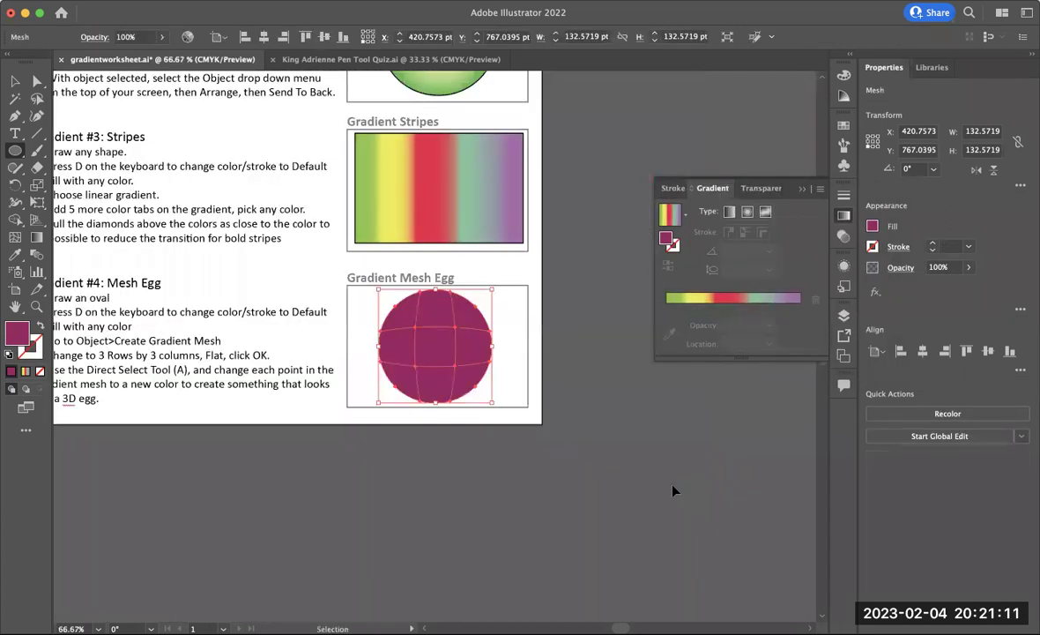
click(37, 82)
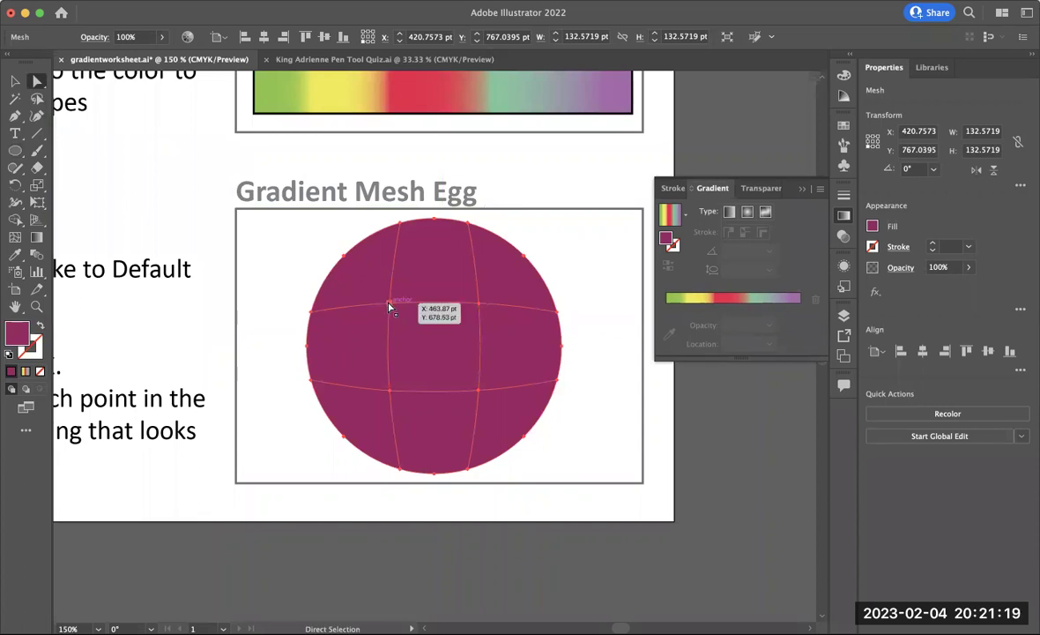
click(389, 305)
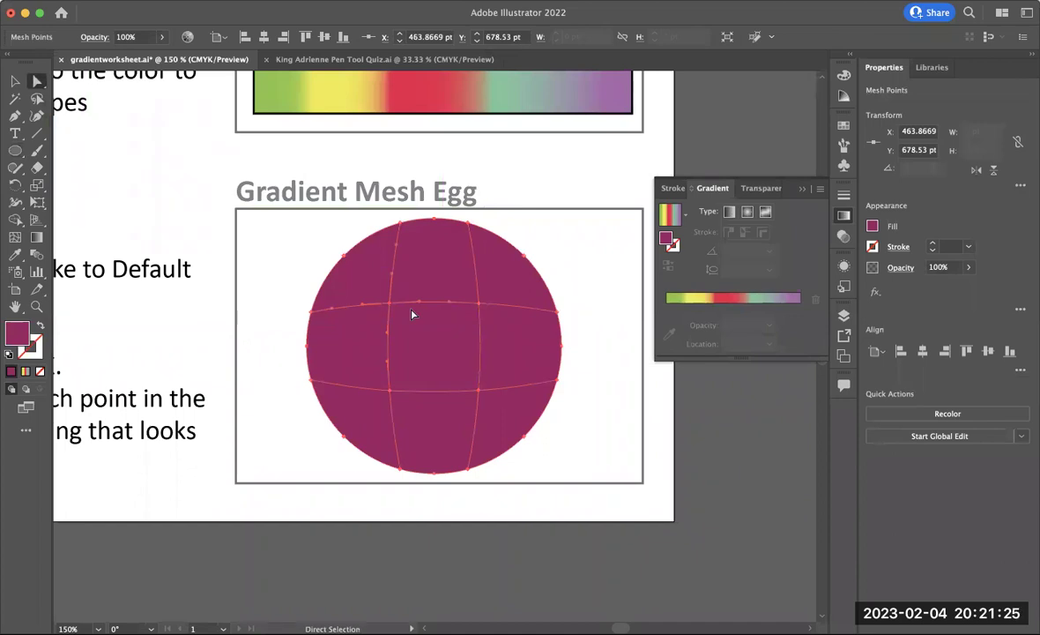
click(803, 189)
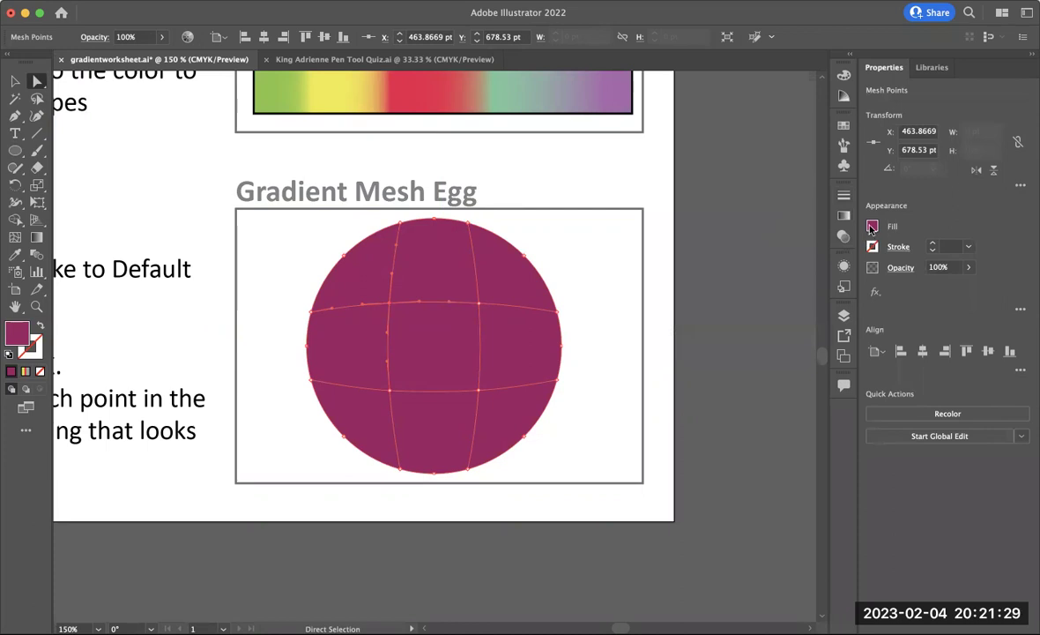
Colour the upper-left mesh point light blue and the lower-right point green
click(872, 227)
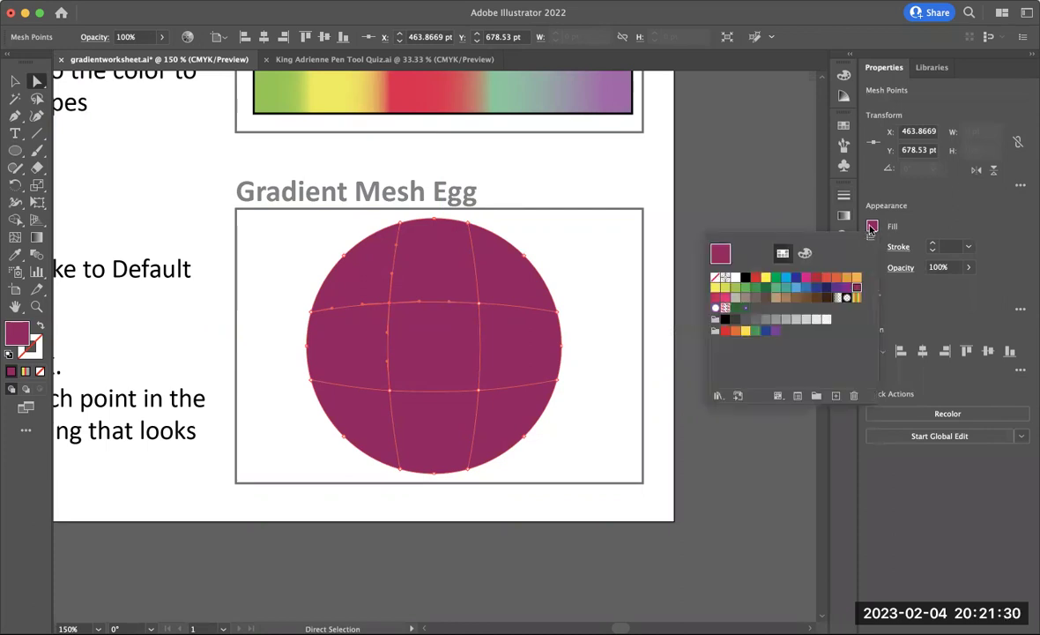
click(796, 287)
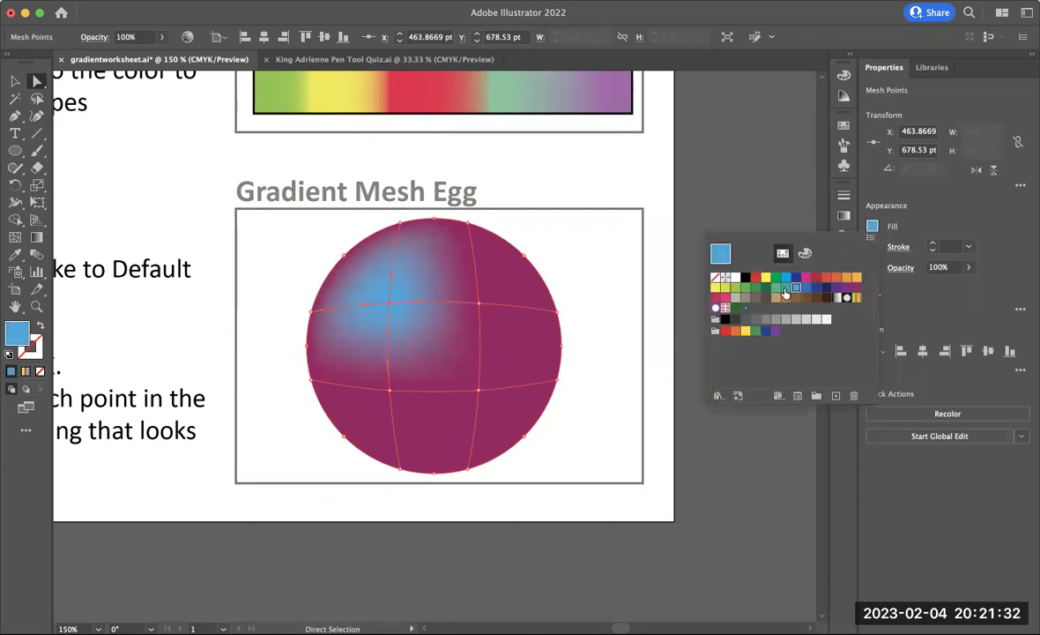
click(477, 395)
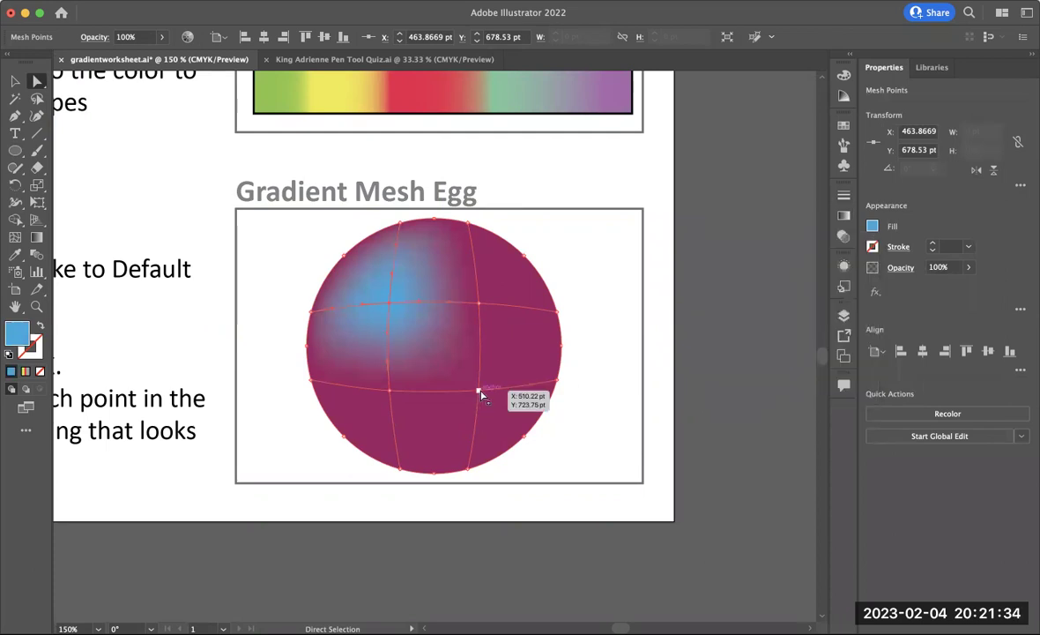
click(872, 228)
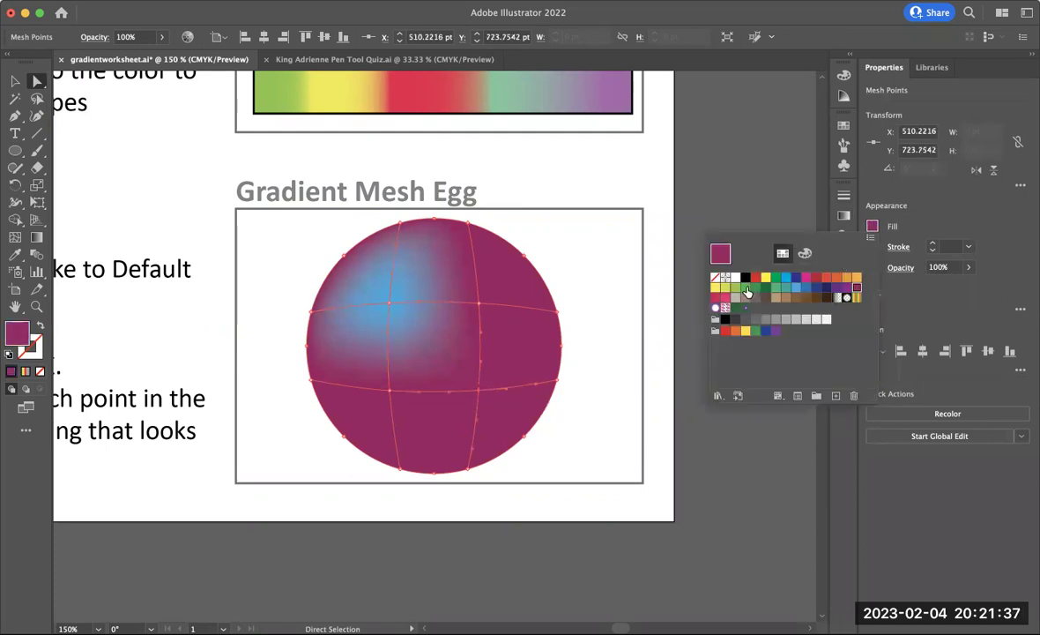
click(747, 289)
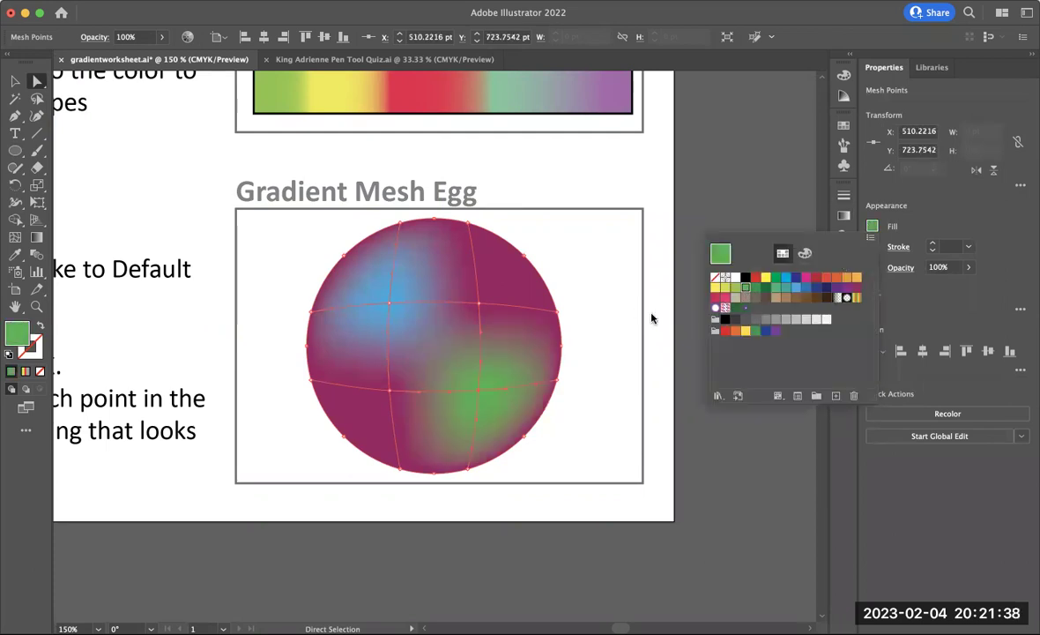
Colour the upper-right mesh point dark blue and the lower-left point light grey
click(479, 307)
click(477, 304)
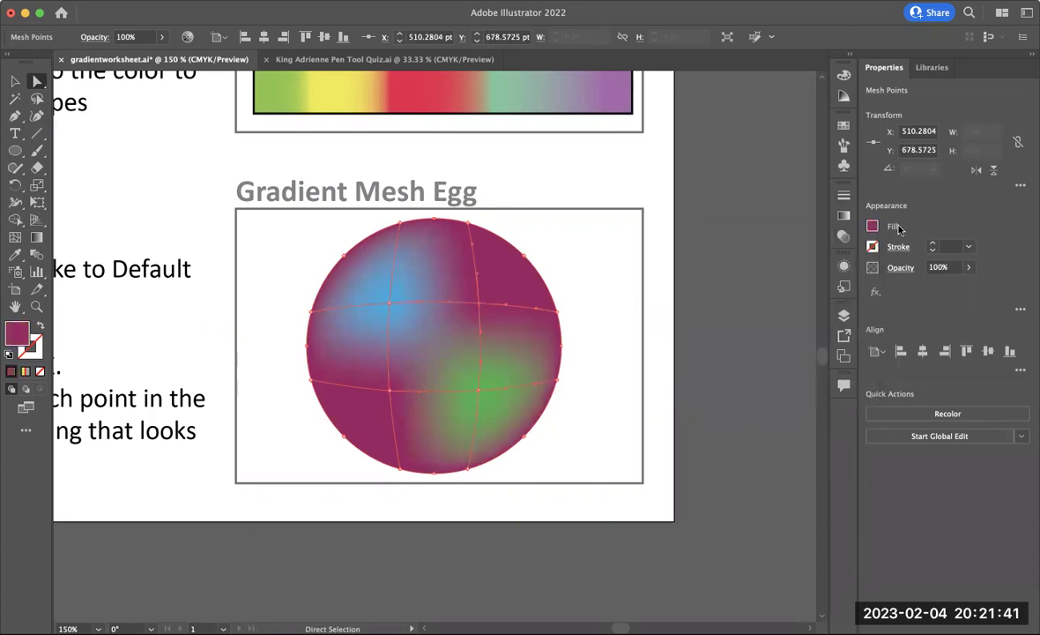
click(863, 226)
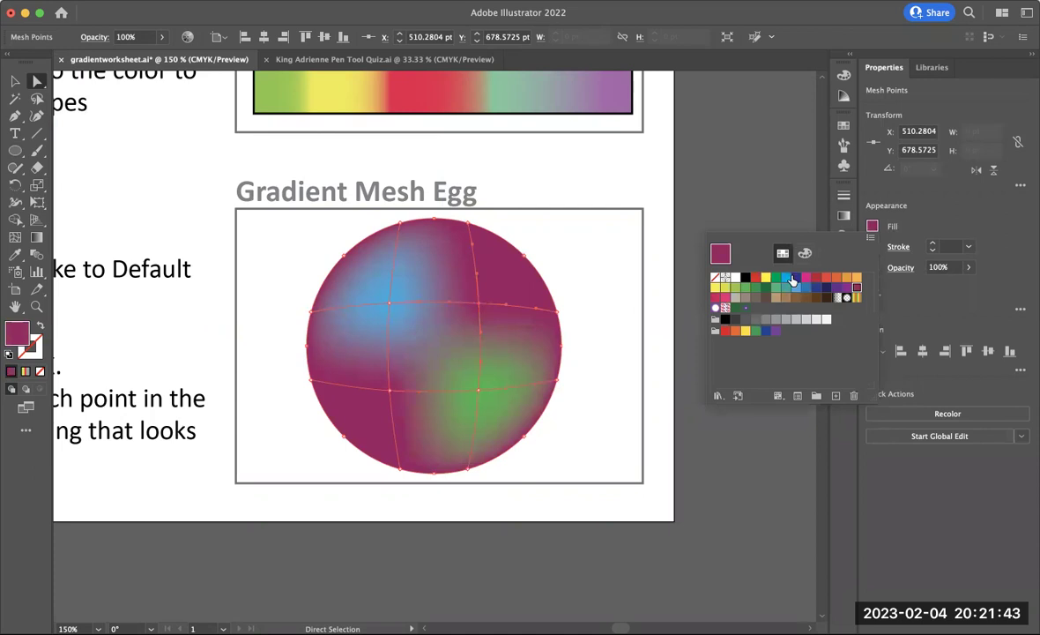
click(796, 278)
click(388, 396)
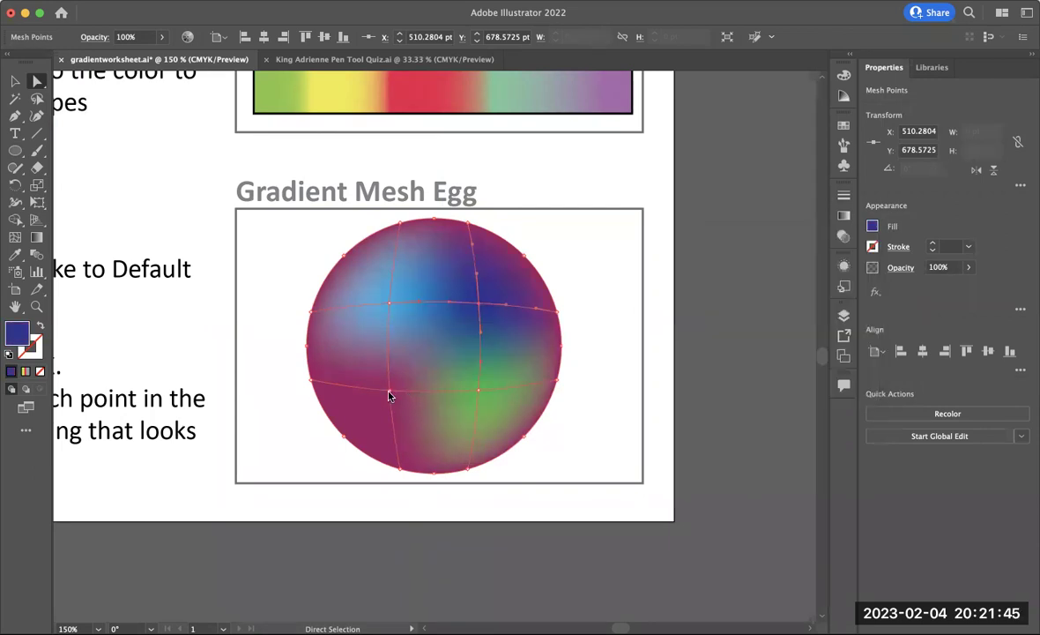
click(388, 395)
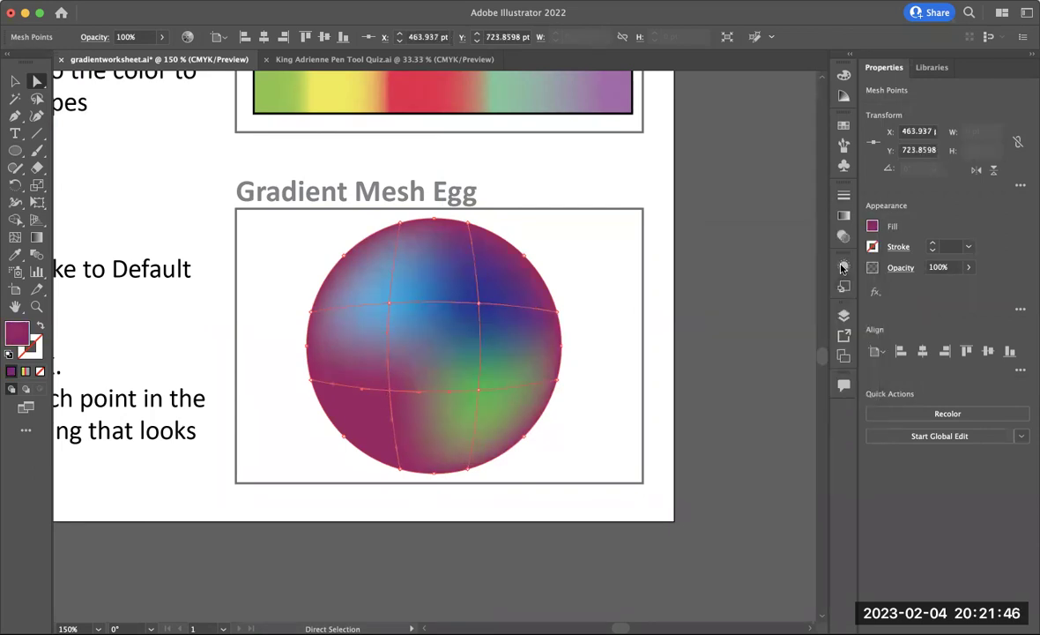
click(873, 227)
click(806, 297)
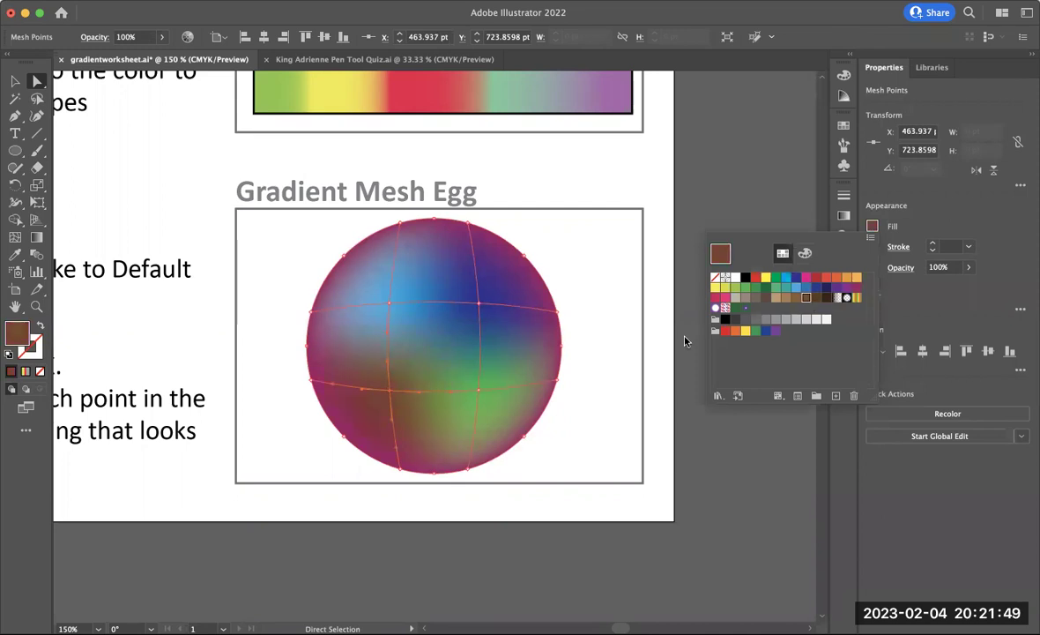
click(745, 299)
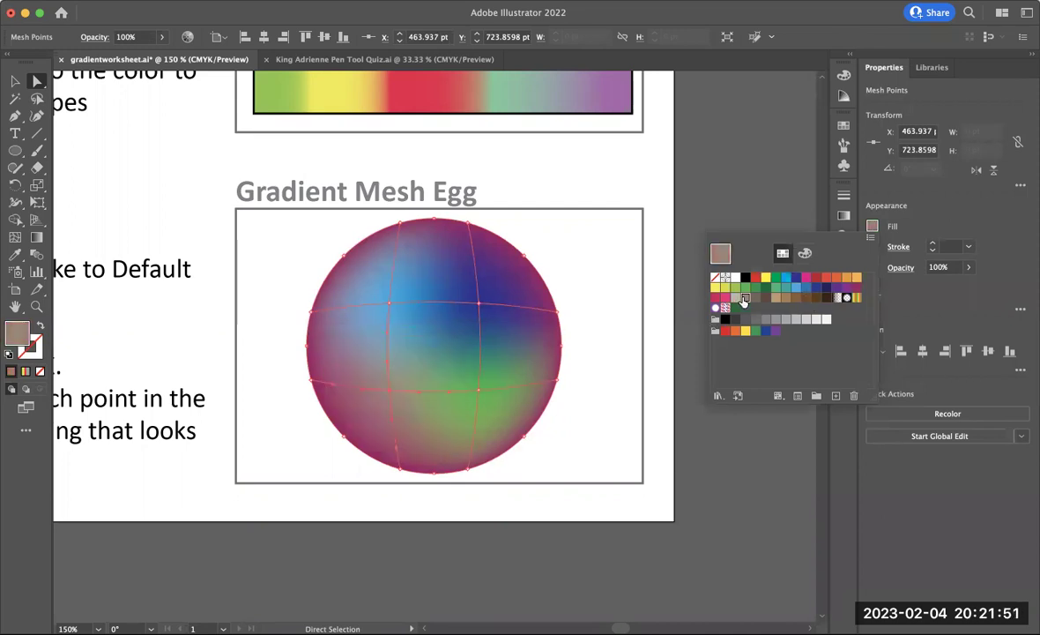
click(796, 321)
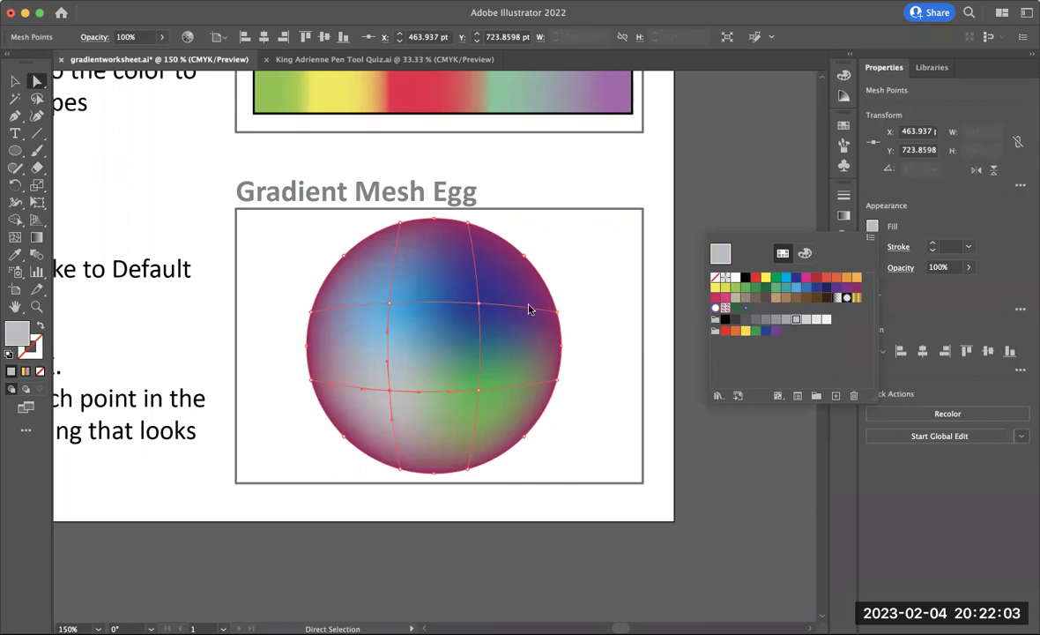
Recolour the upper-right point a lighter blue and the upper-left point bright cyan
drag(479, 308, 480, 301)
click(872, 227)
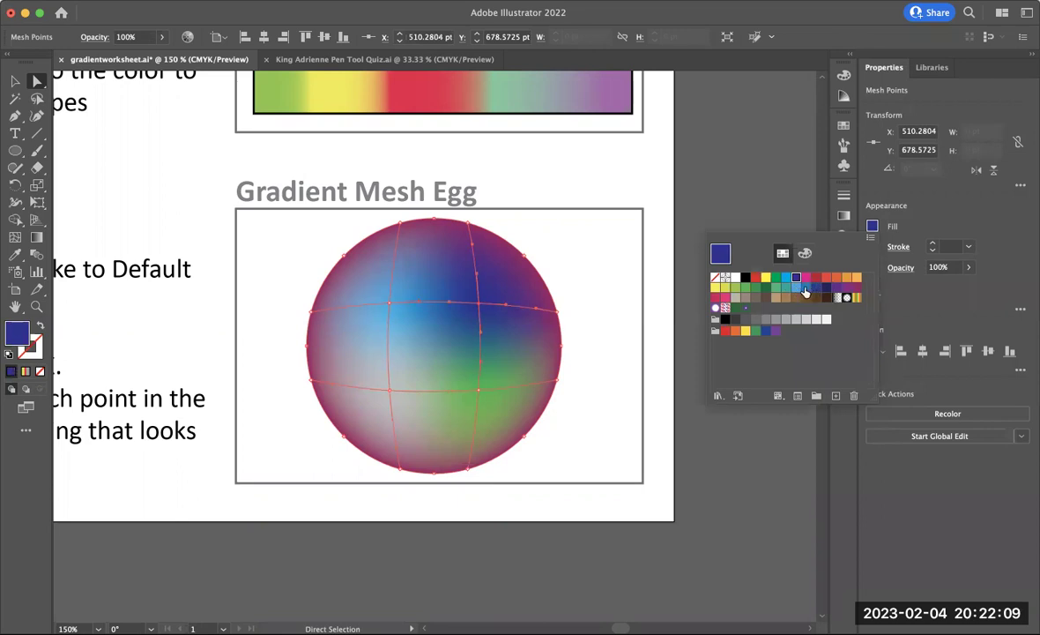
click(806, 287)
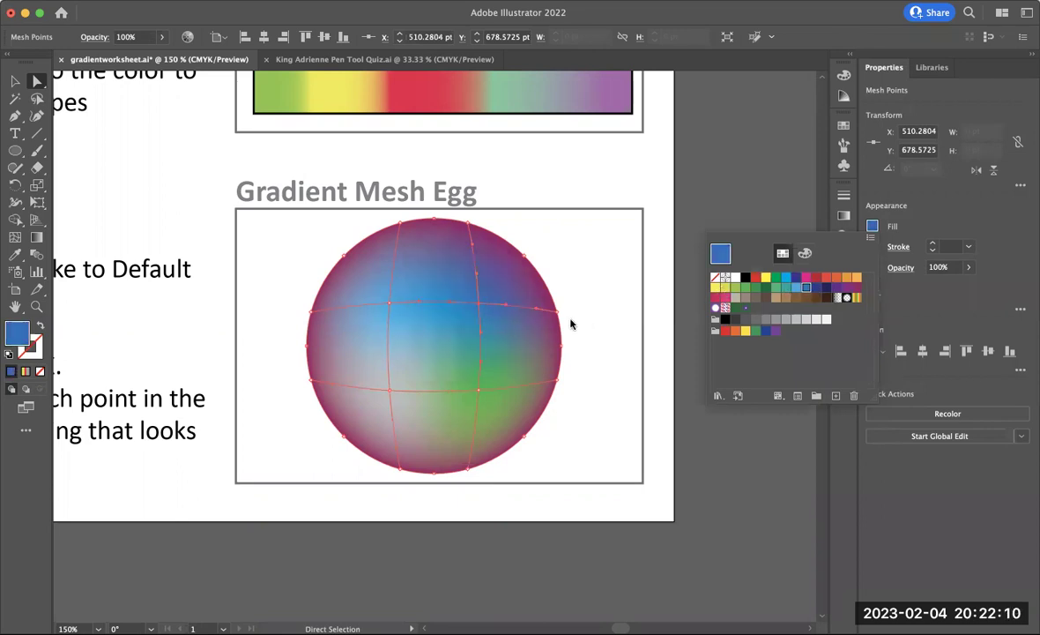
click(389, 308)
drag(389, 306, 389, 306)
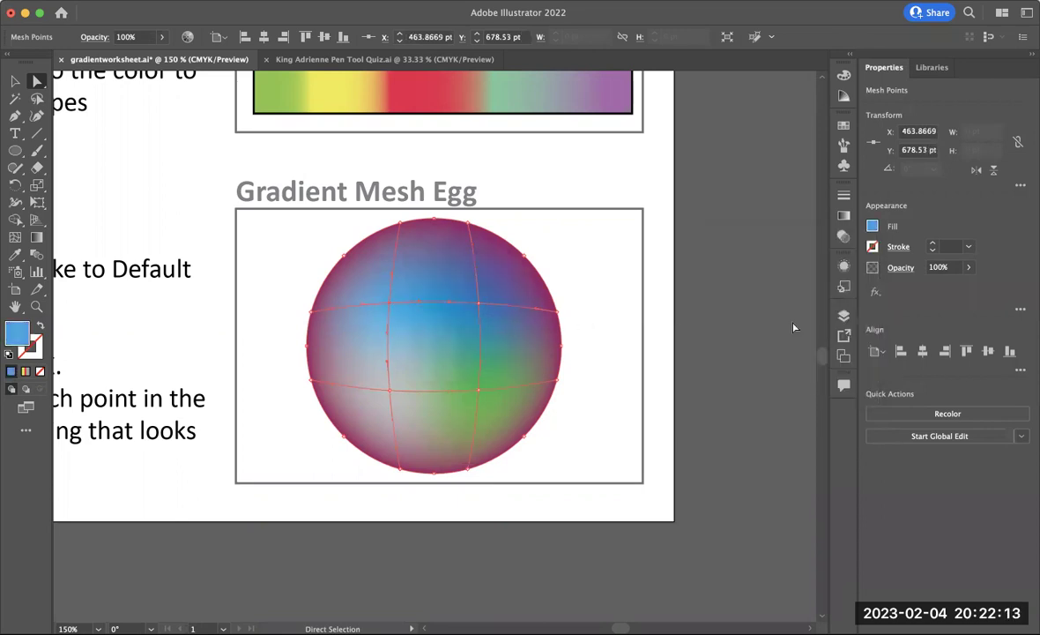
click(872, 226)
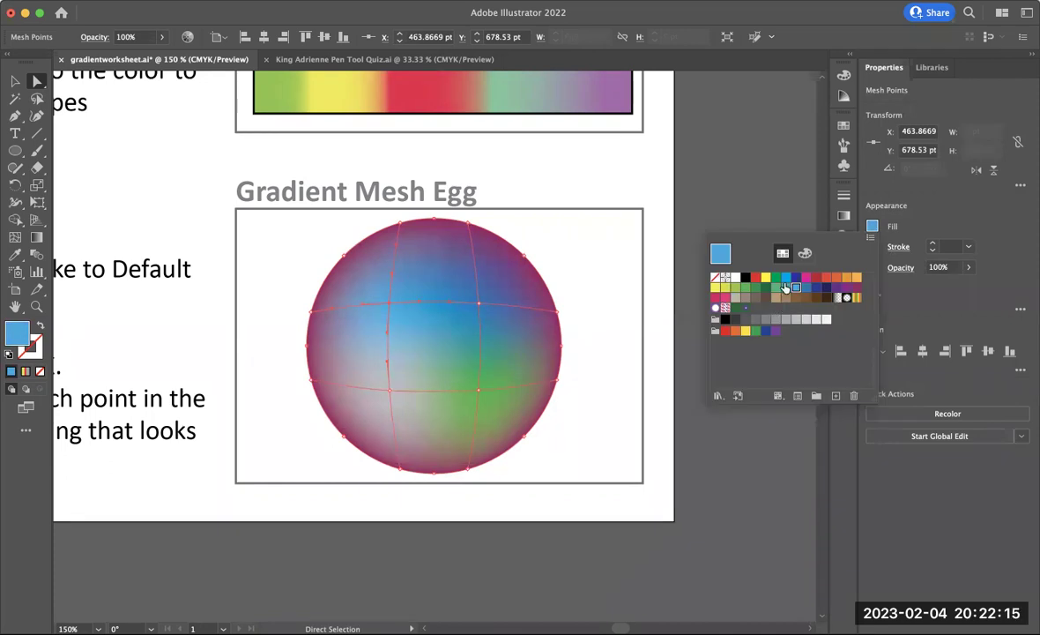
click(786, 280)
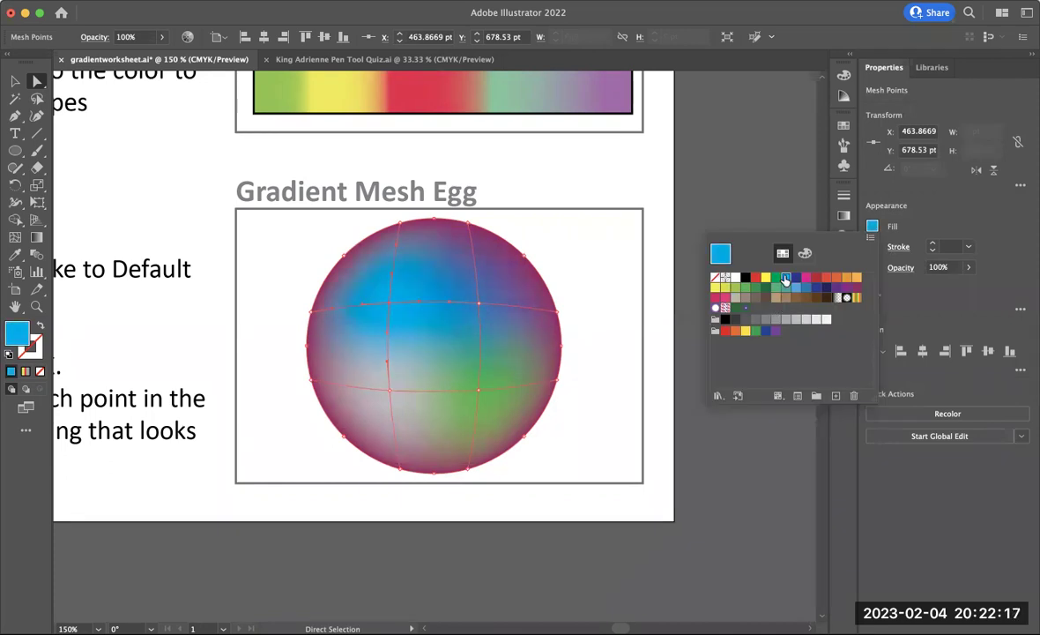
Turn the green lower-right point blue, make the lower-left point white, and deselect to preview
click(480, 390)
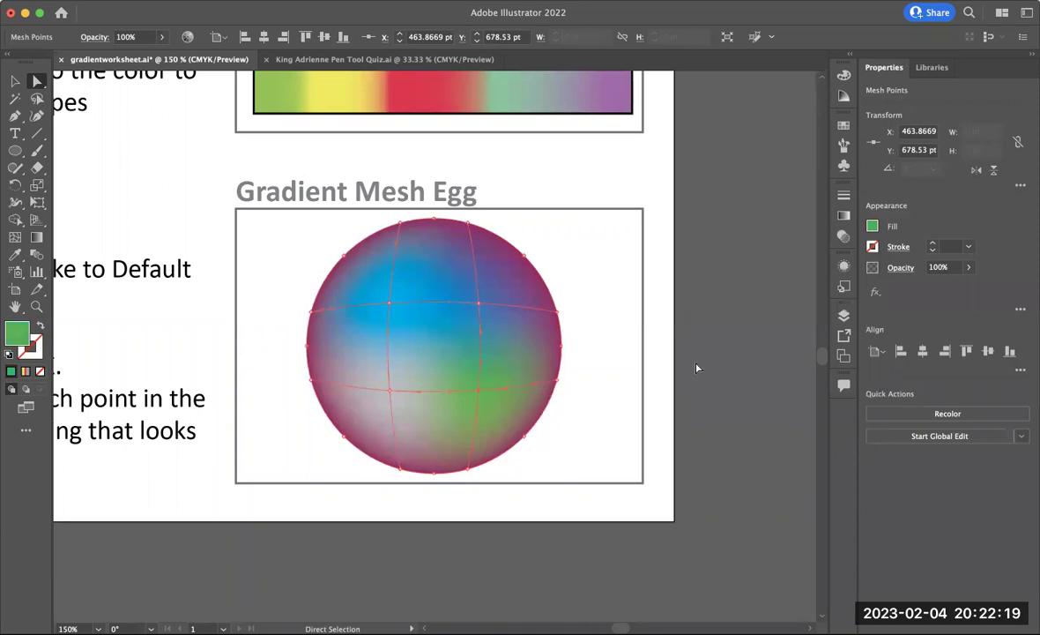
click(873, 226)
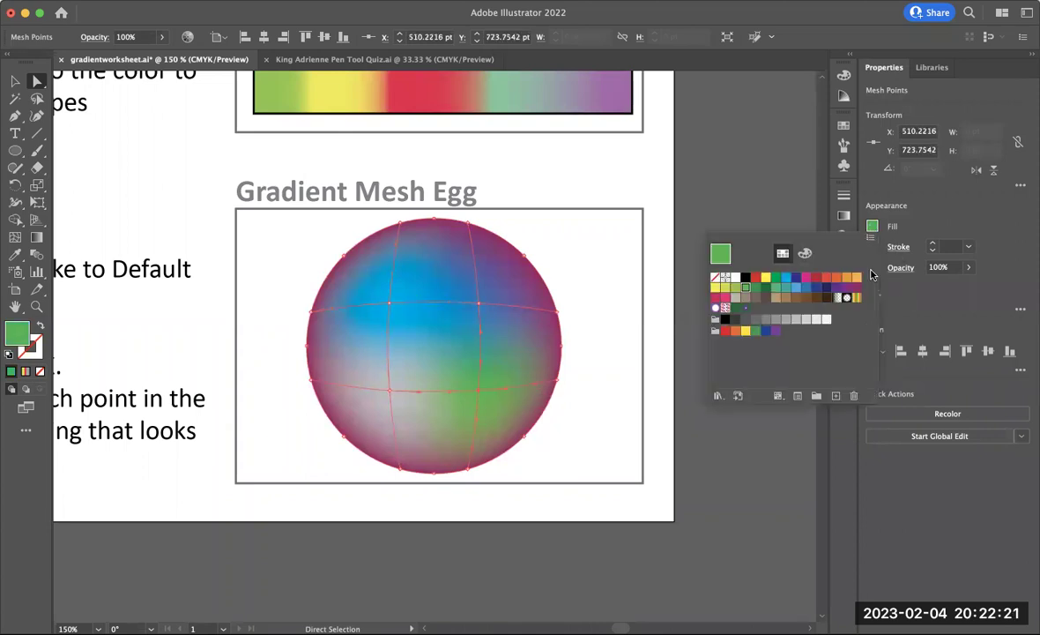
click(805, 290)
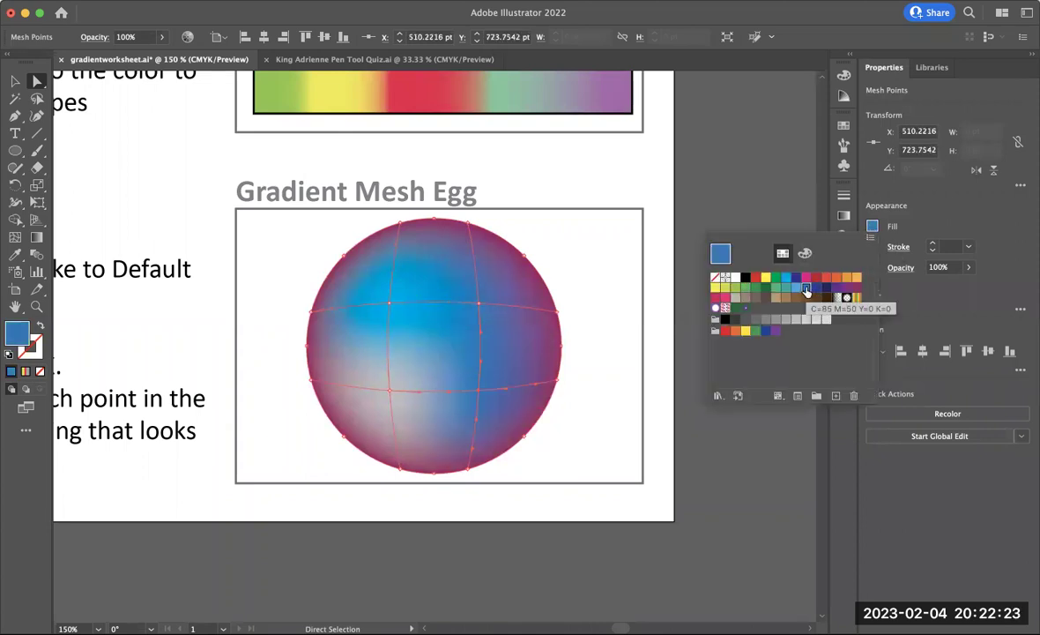
click(388, 401)
click(388, 401)
click(872, 226)
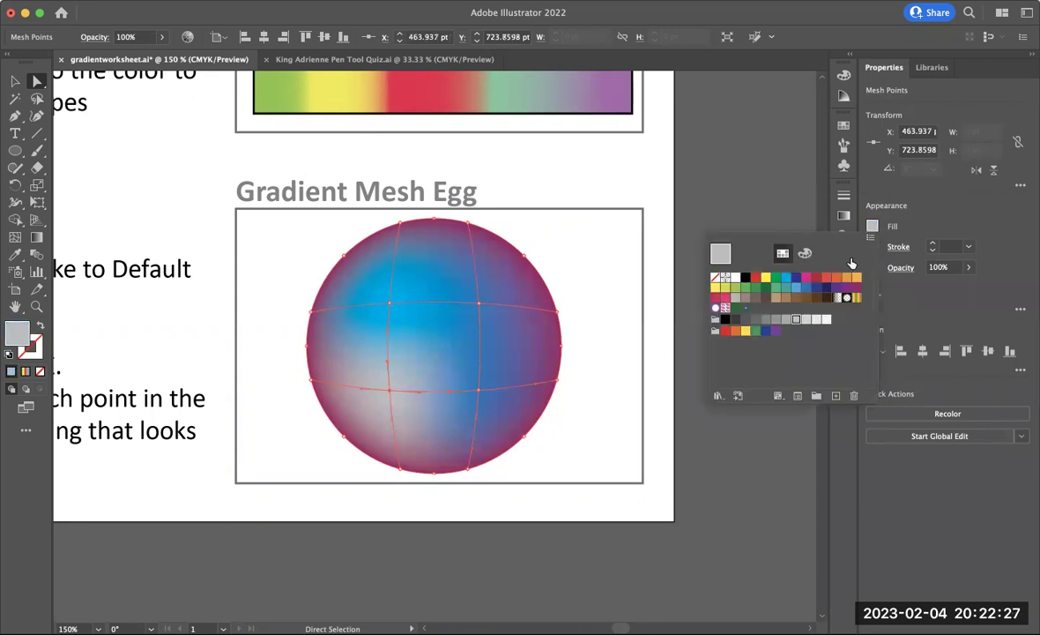
click(826, 320)
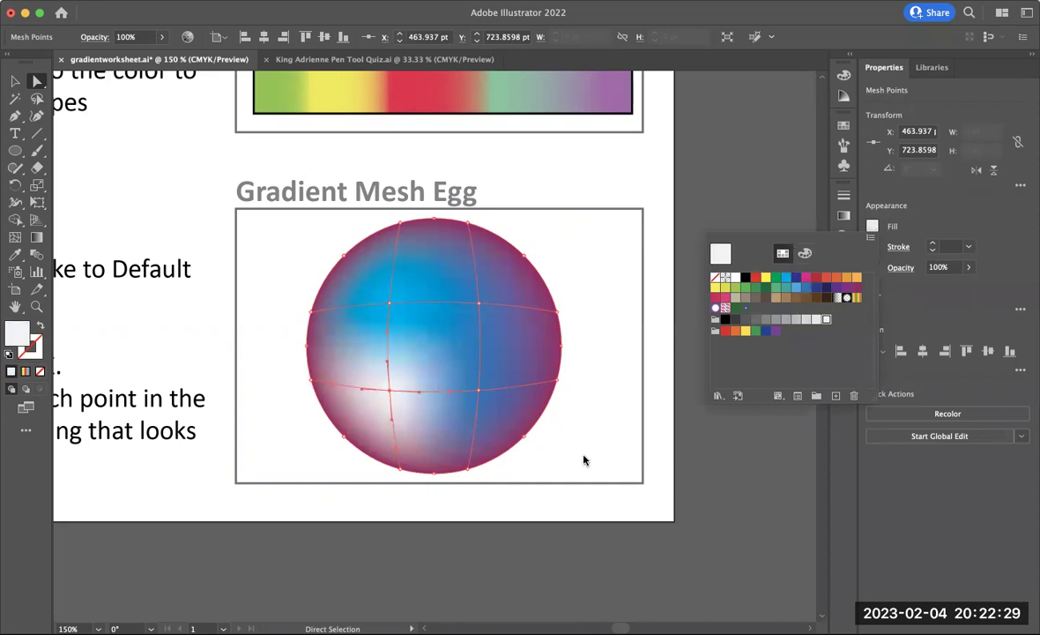
click(656, 472)
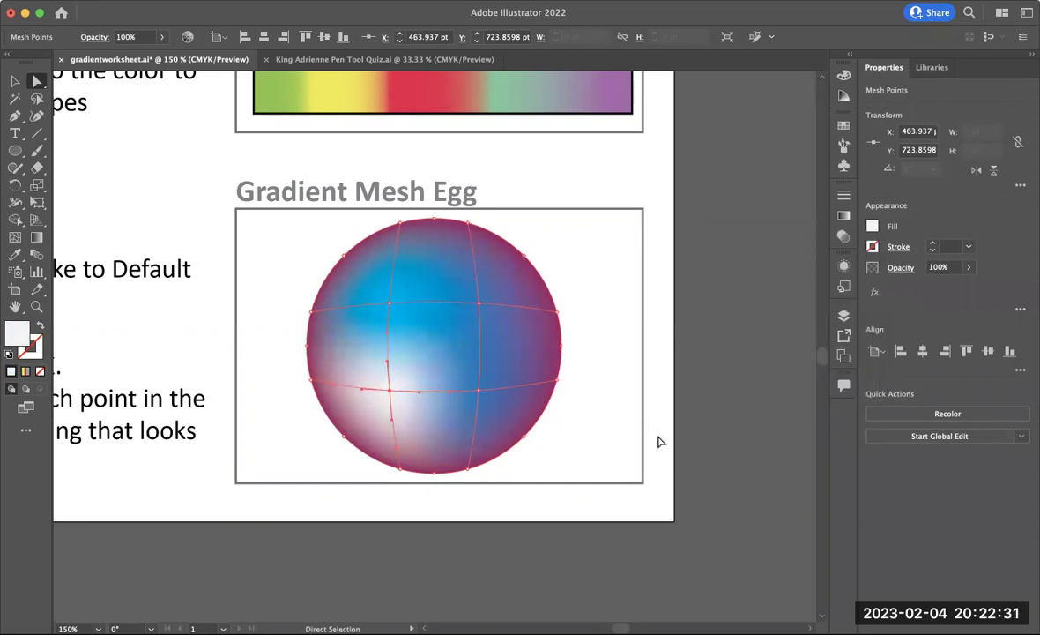
click(658, 439)
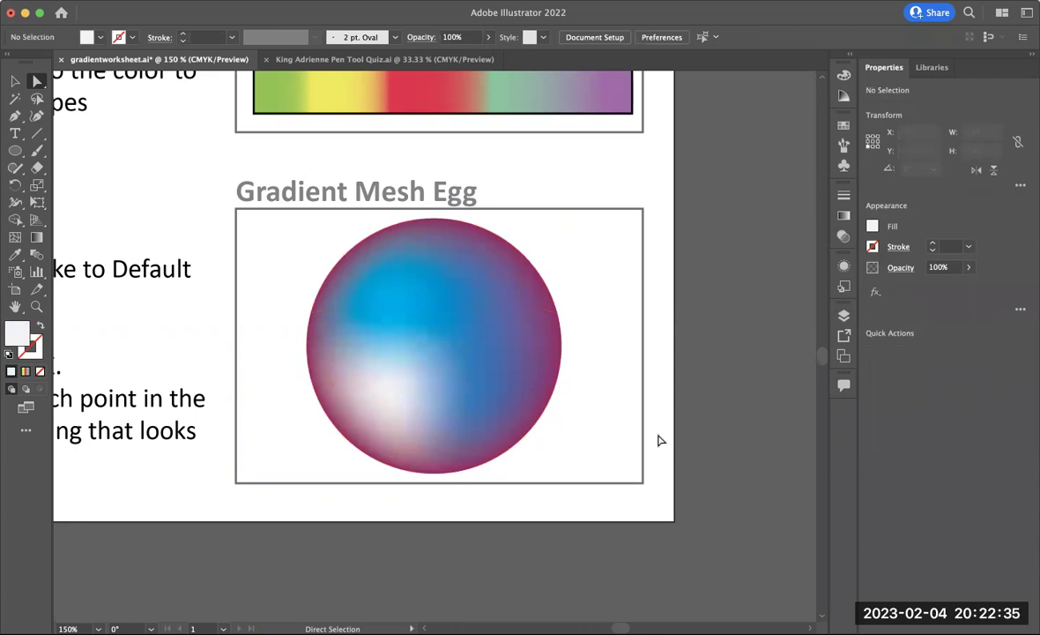
Lighten two inner mesh points: cyan down to 68 on one, magenta down to 24 on its neighbour
click(389, 304)
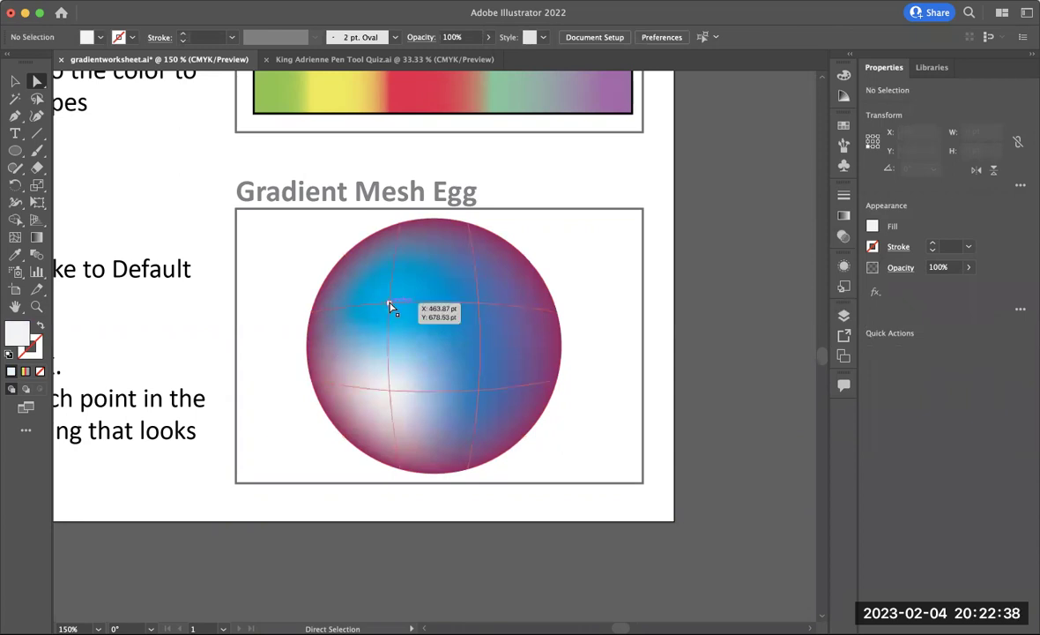
click(872, 225)
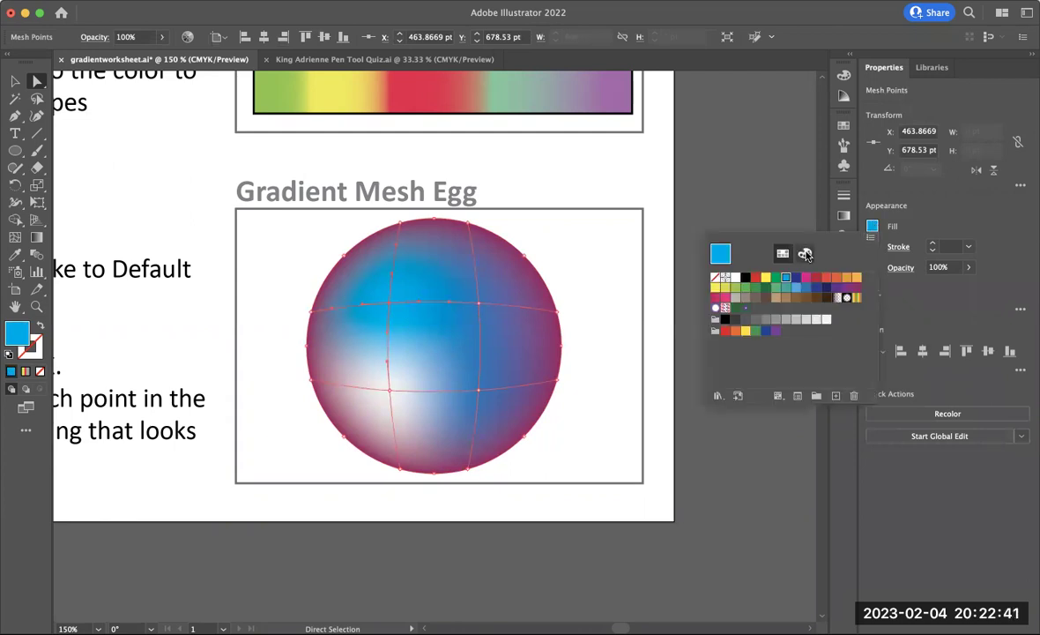
click(805, 254)
drag(833, 282, 812, 282)
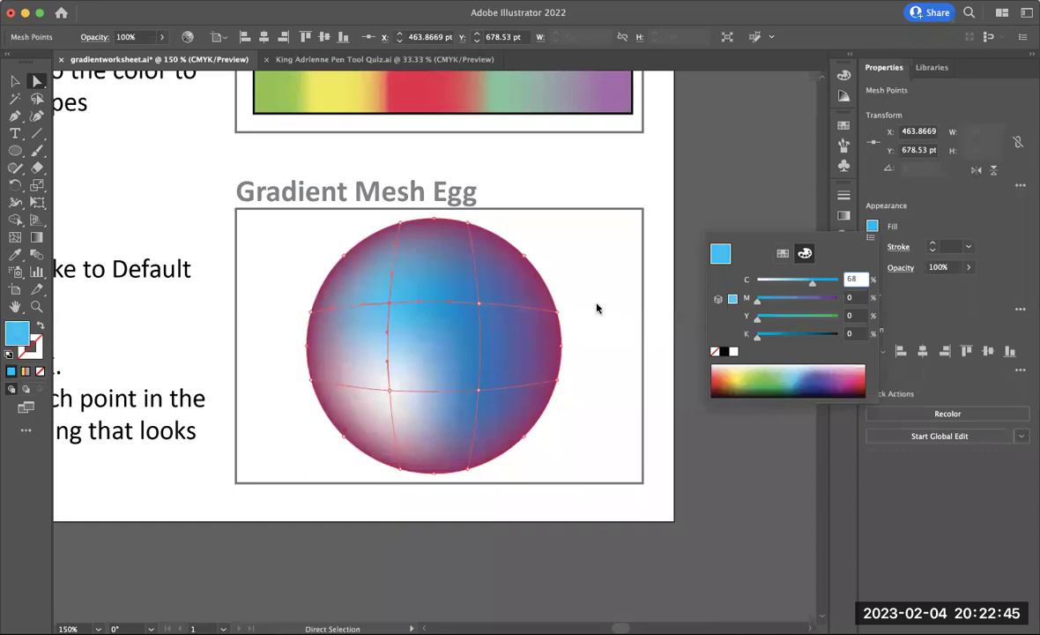
click(481, 307)
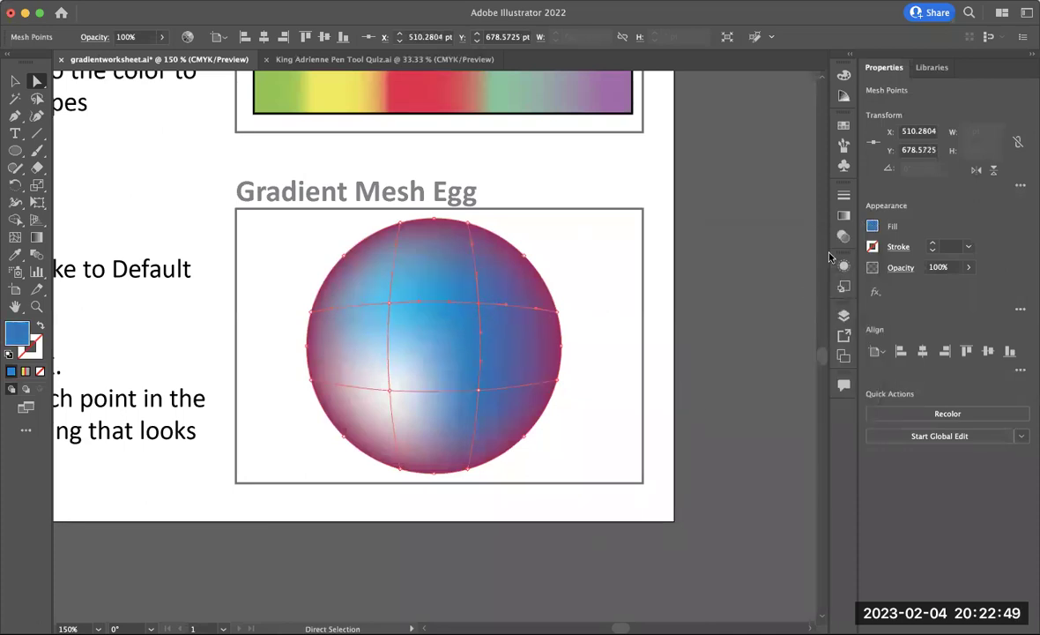
click(872, 225)
drag(799, 303, 773, 301)
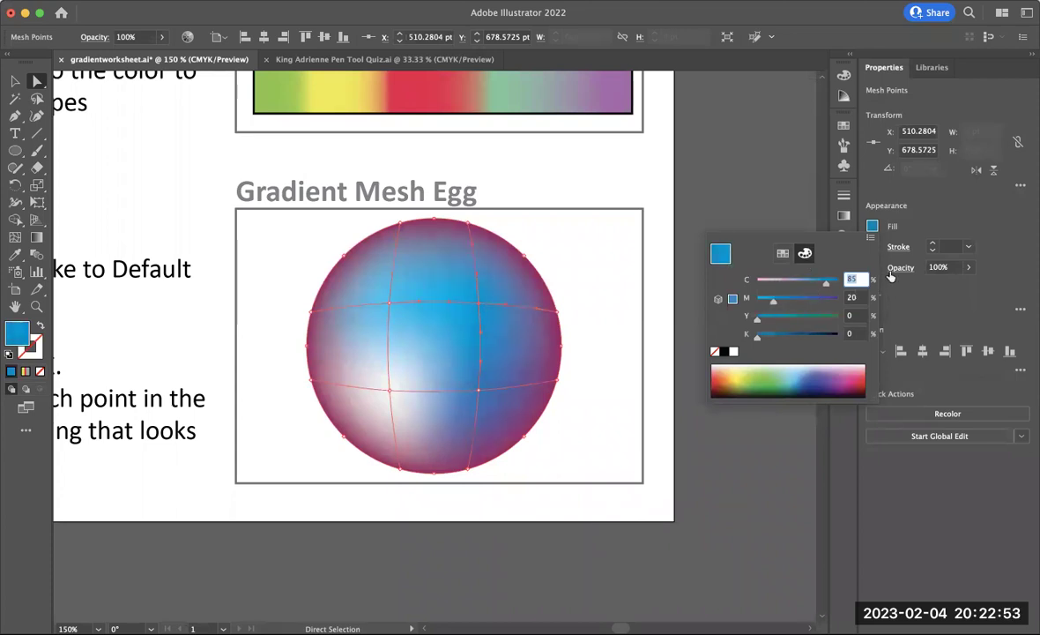
Set the lower-right inner point's magenta to 25 and tint the white mesh point light blue
click(478, 396)
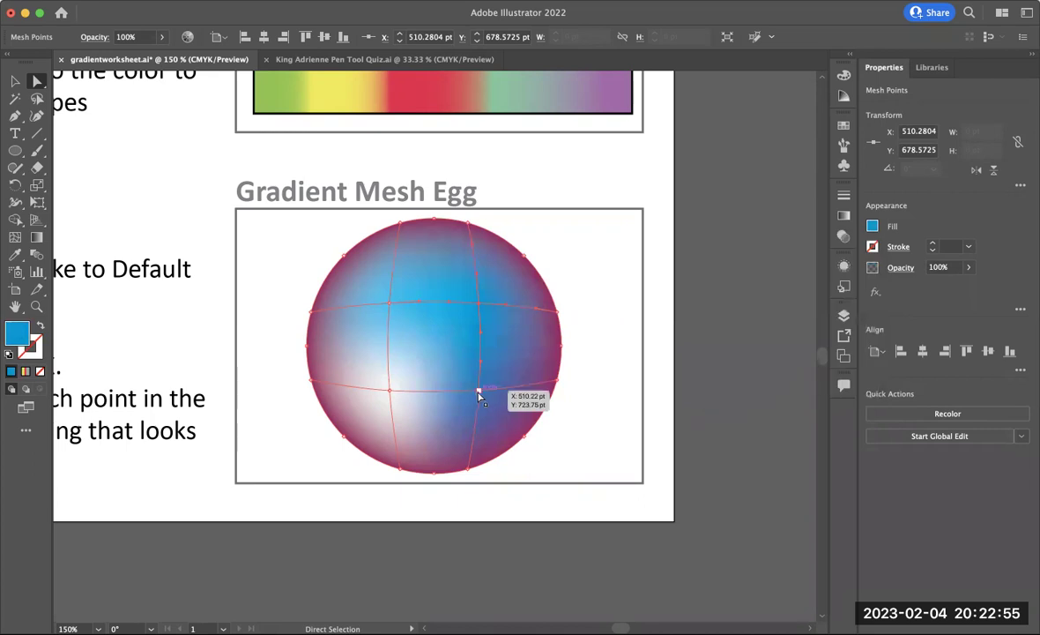
click(871, 226)
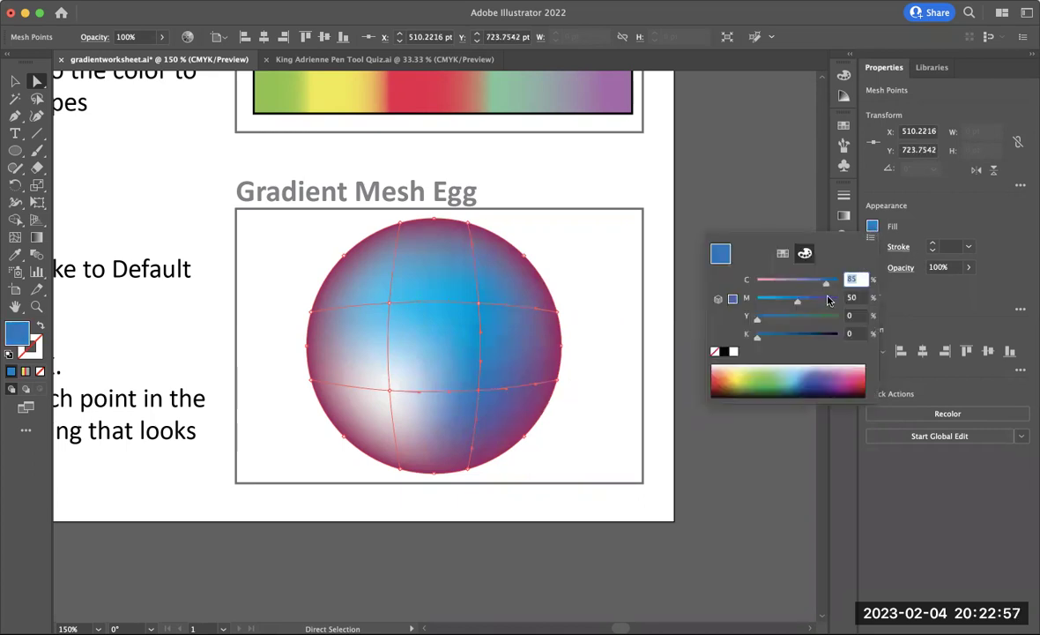
drag(803, 306, 764, 302)
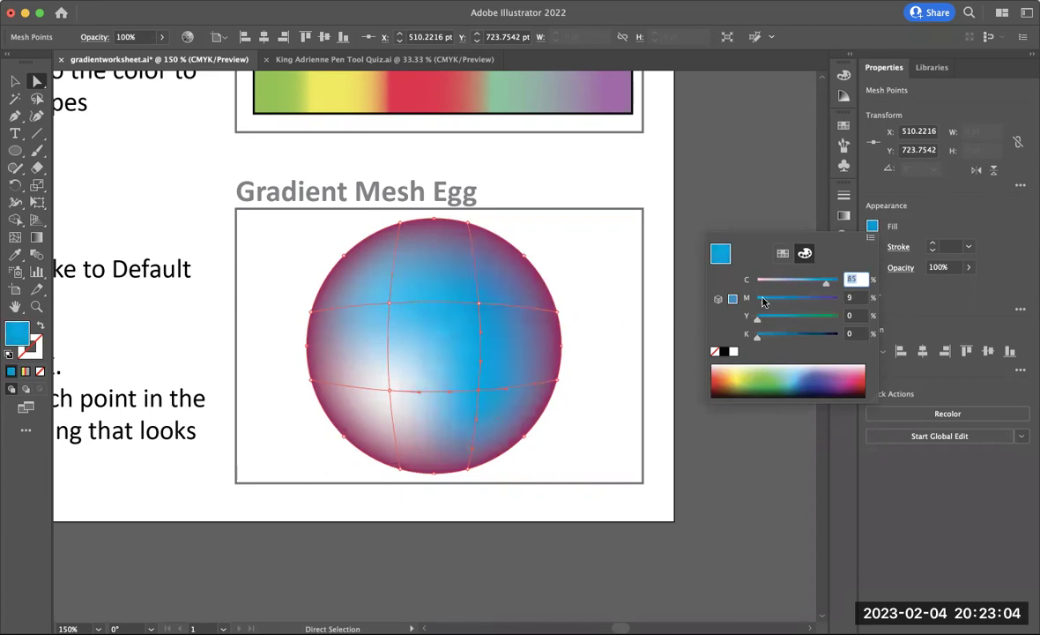
click(388, 390)
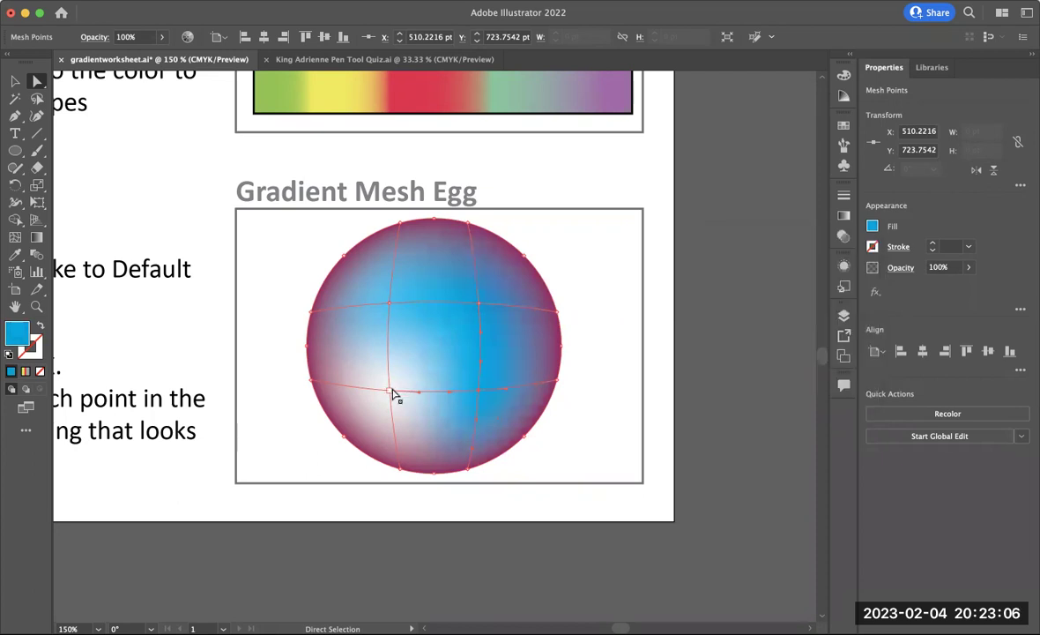
click(873, 227)
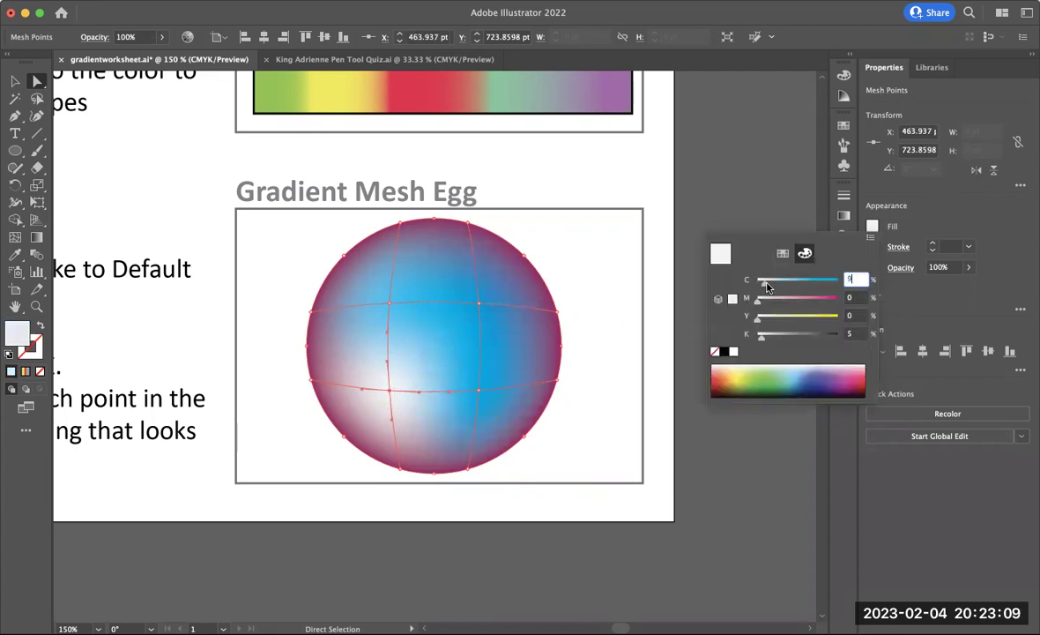
drag(767, 286, 795, 287)
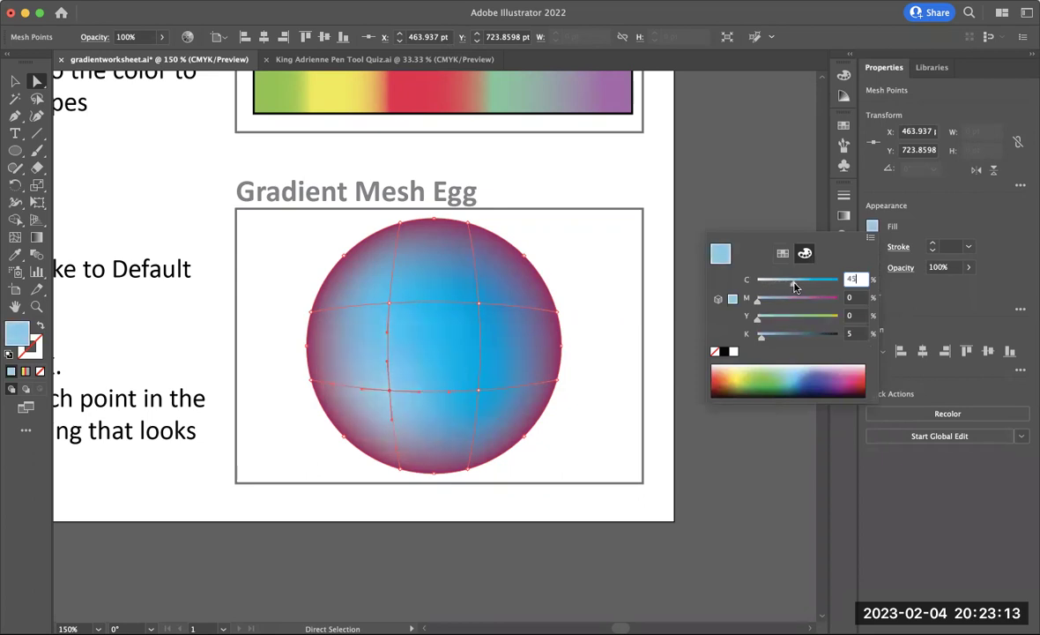
Reduce the upper-right inner mesh point's magenta to 13
click(479, 304)
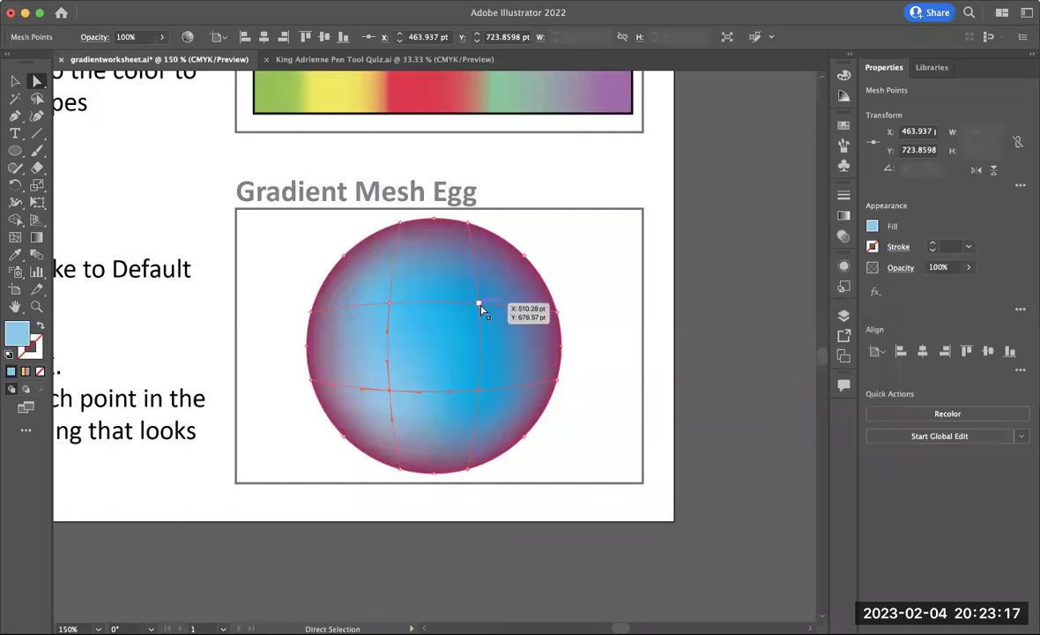
click(482, 307)
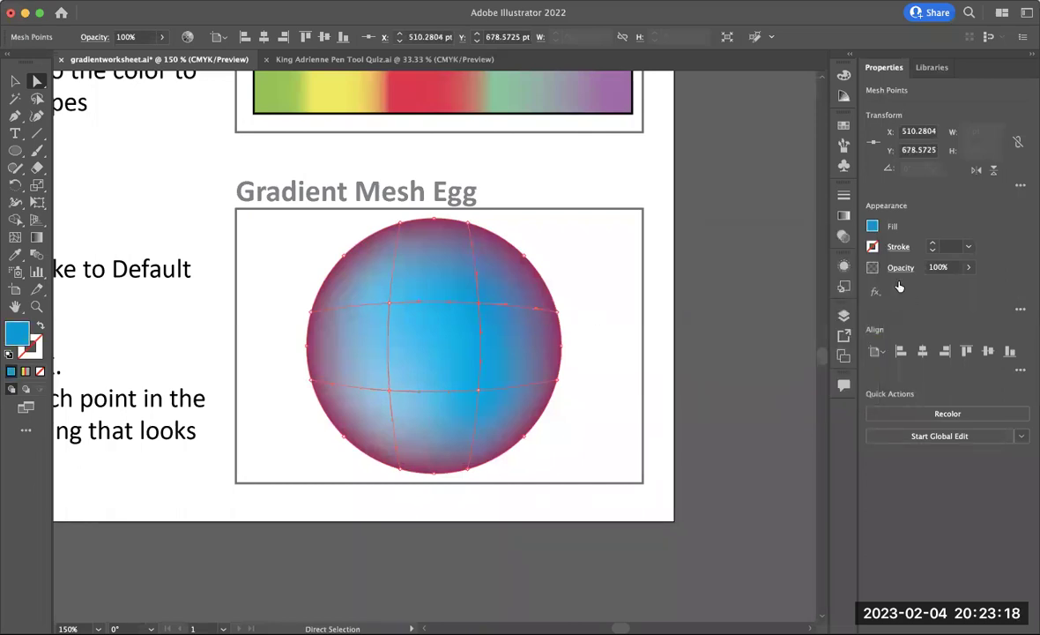
click(872, 227)
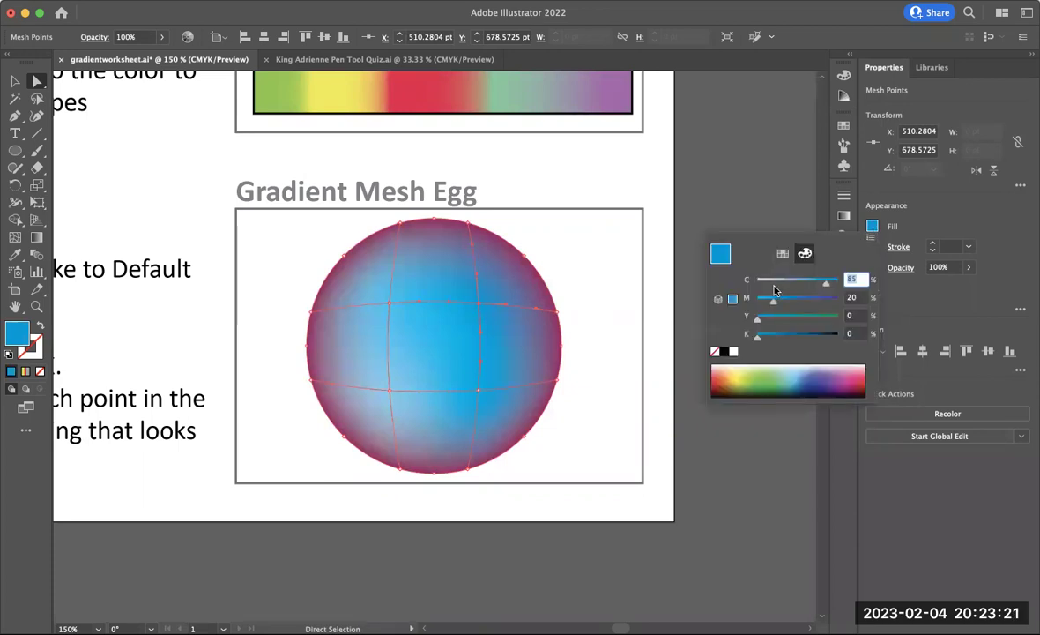
drag(773, 303, 764, 304)
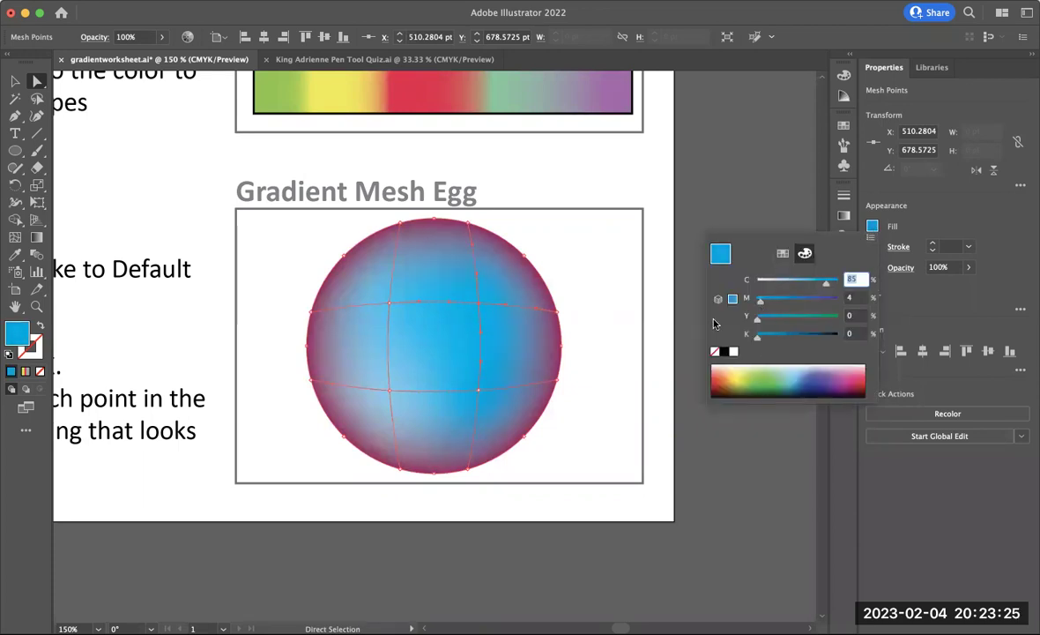
Make an upper-edge mesh point paler pink with magenta set to 23
click(524, 260)
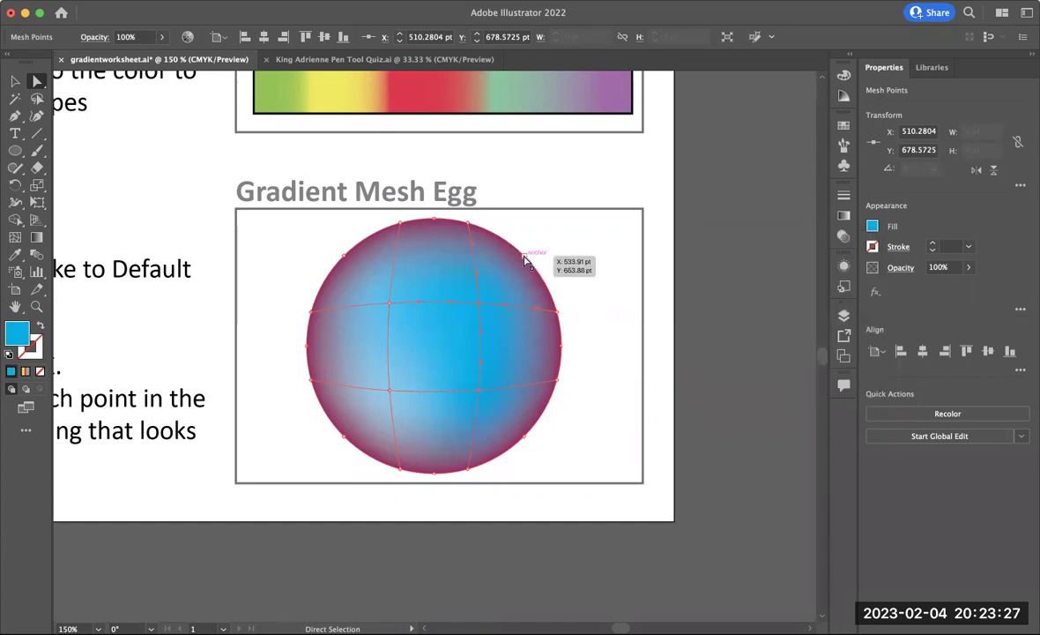
click(472, 224)
click(872, 228)
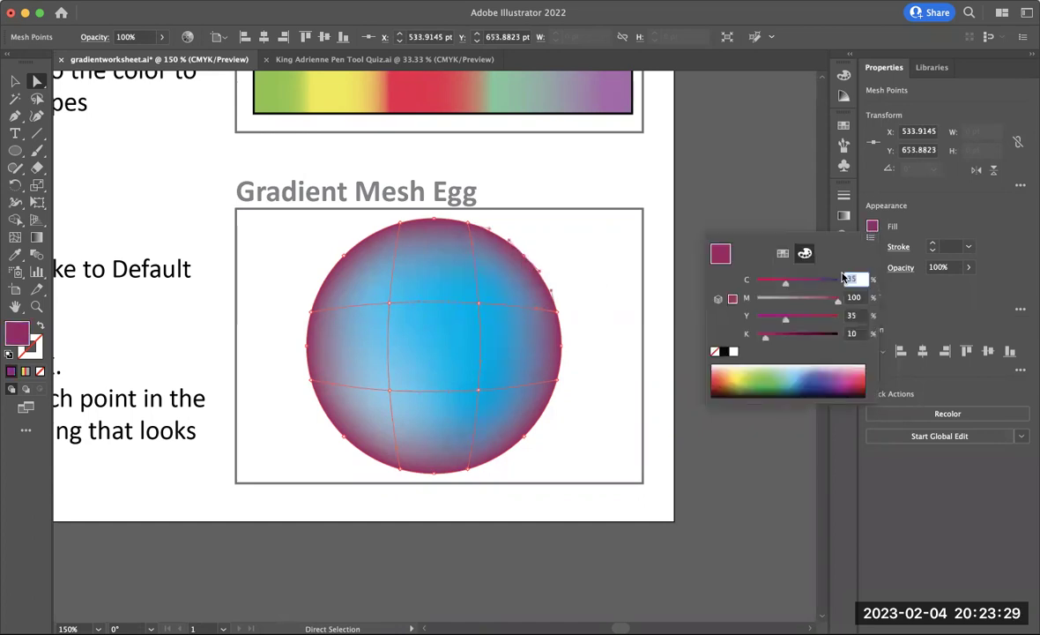
drag(832, 302, 775, 283)
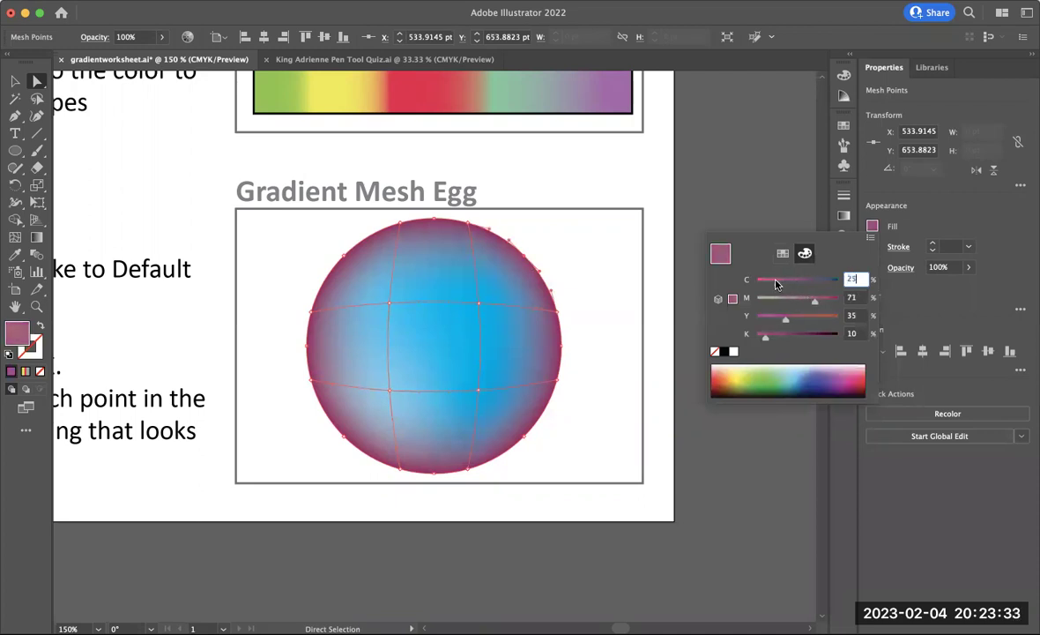
text(23)
click(566, 352)
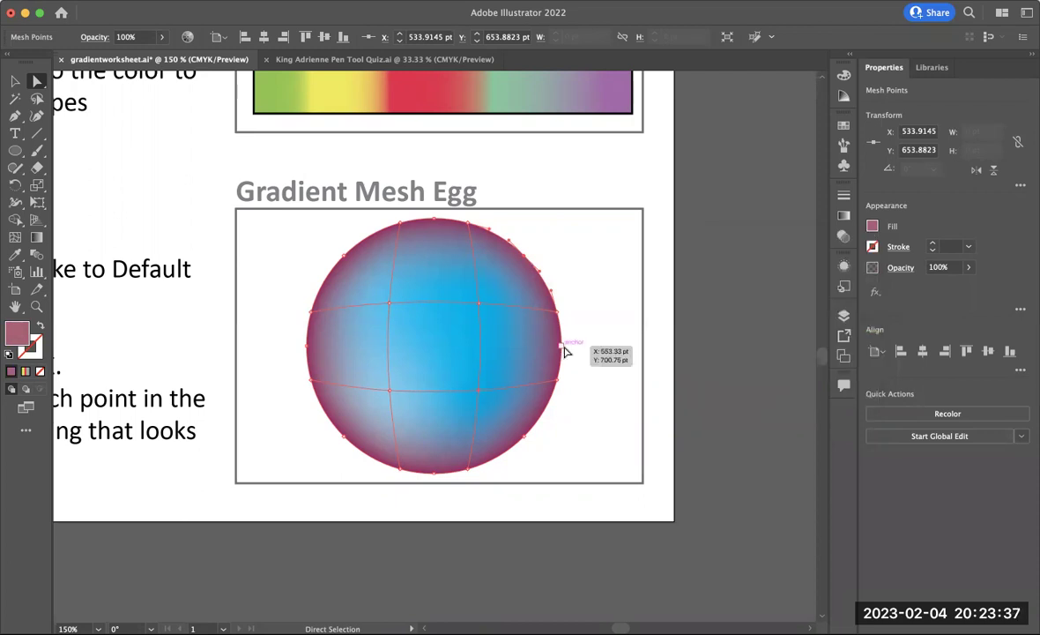
Turn the lower blue mesh point lavender (C 35.69, M 42.35) and deselect to preview
click(565, 352)
click(872, 227)
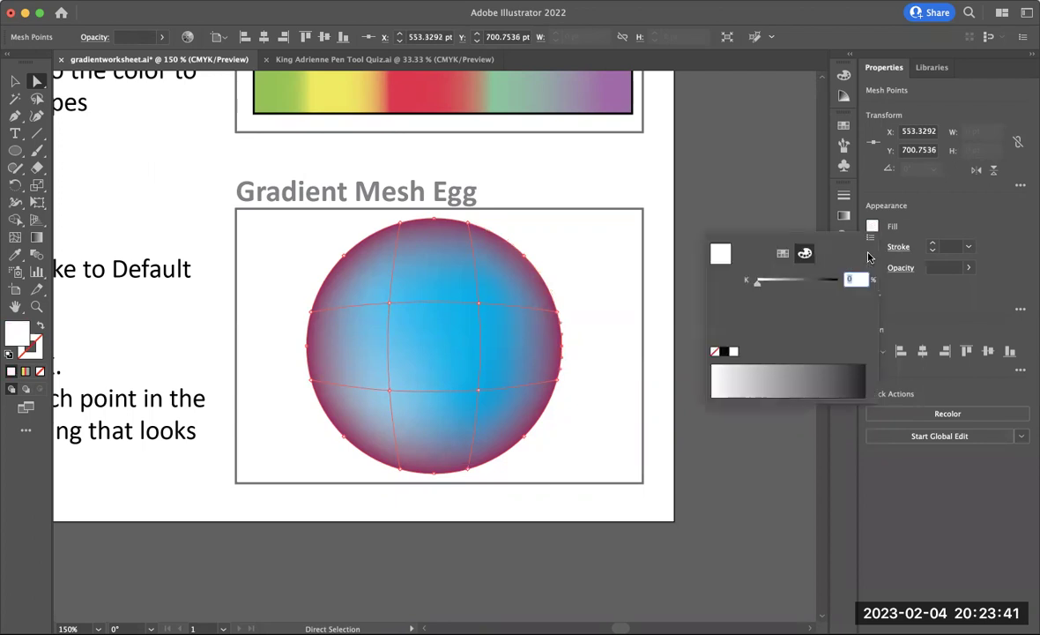
click(481, 393)
click(479, 391)
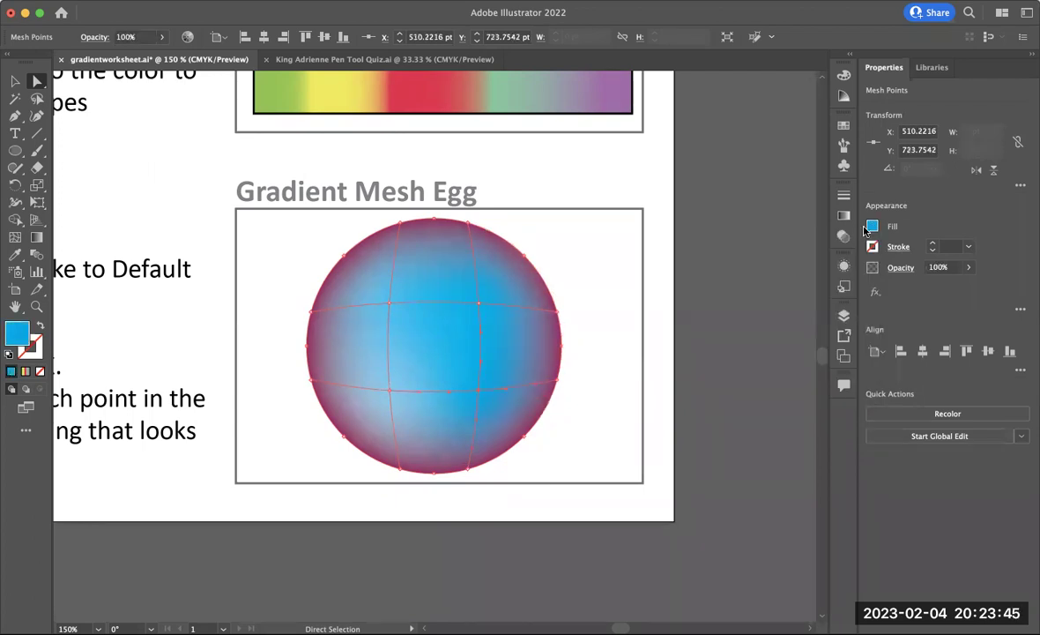
click(872, 226)
click(824, 367)
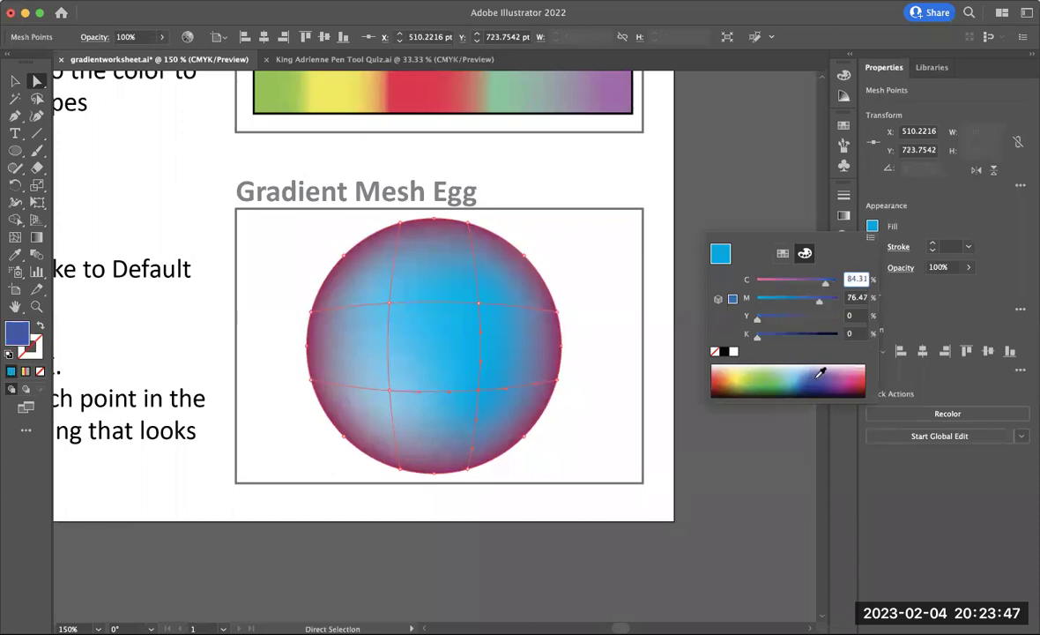
click(825, 360)
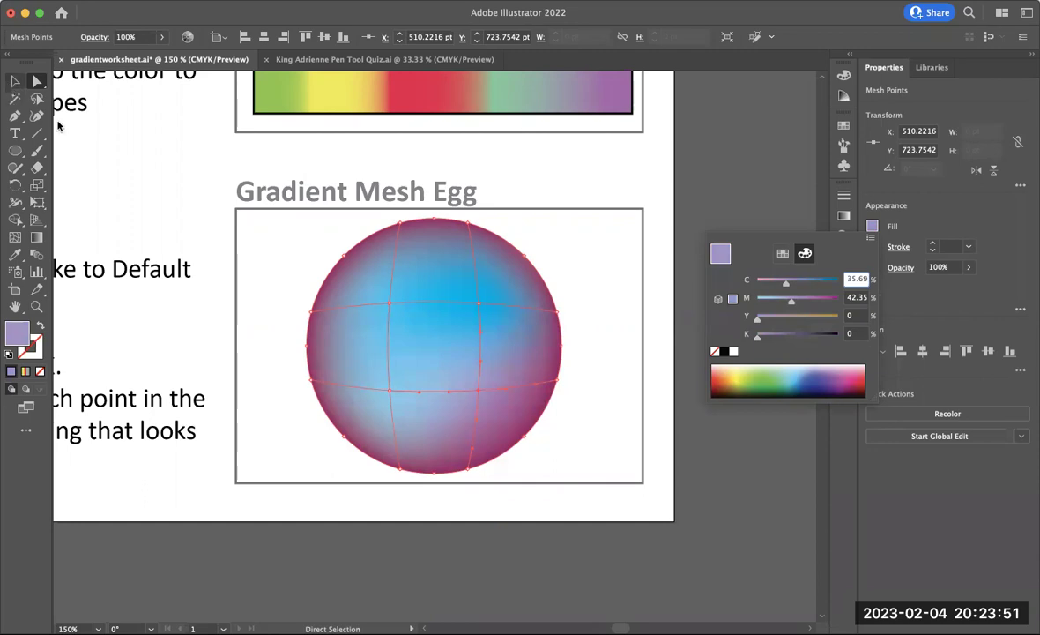
click(632, 365)
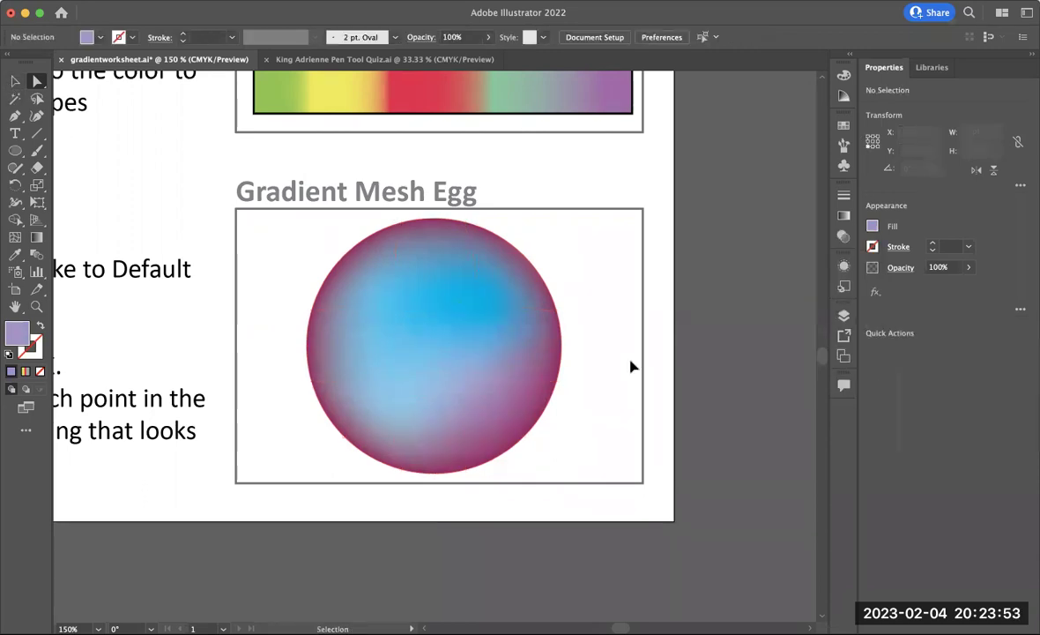
Zoom to 200% on the egg; drag an upper mesh point up-left and a lower-right one rightward
key(super+0)
key(super+equal)
key(super+equal)
key(super+equal)
key(super+equal)
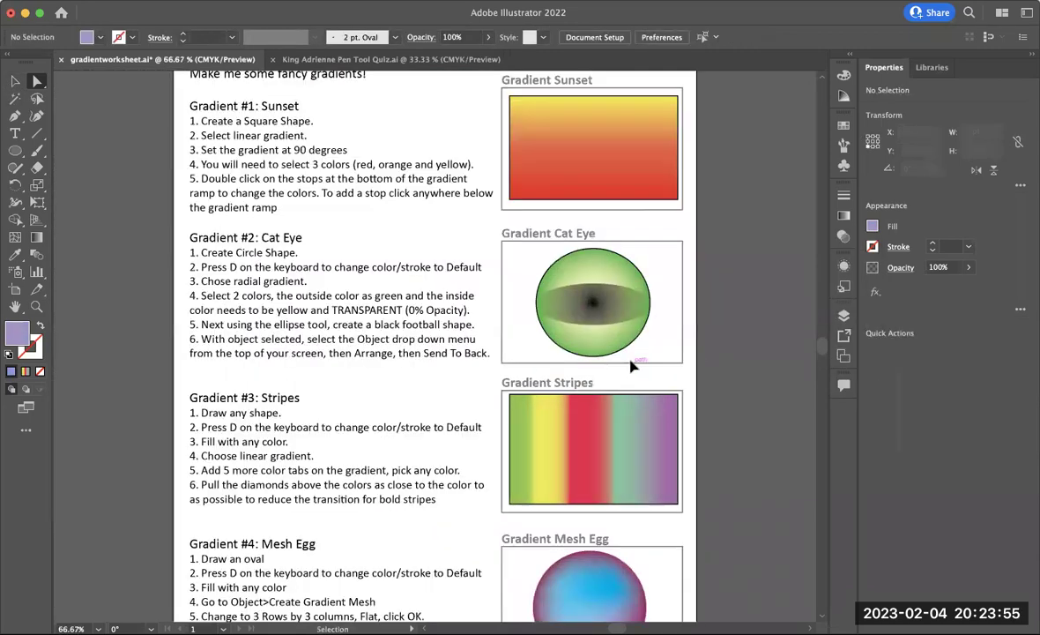
scroll(690, 433, down, 10)
scroll(689, 433, right, 5)
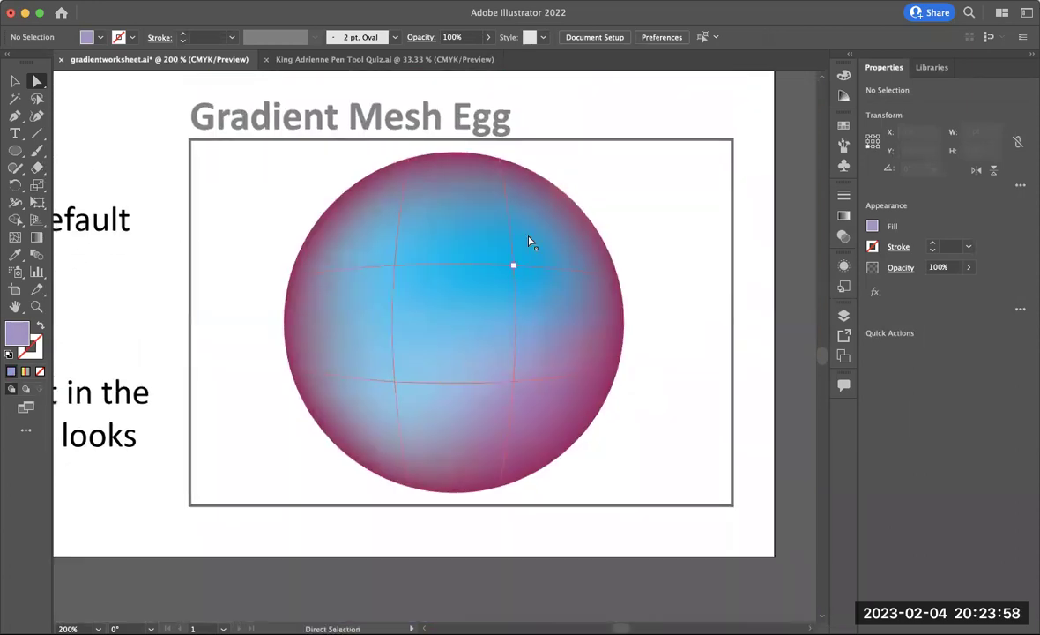
drag(513, 264, 501, 235)
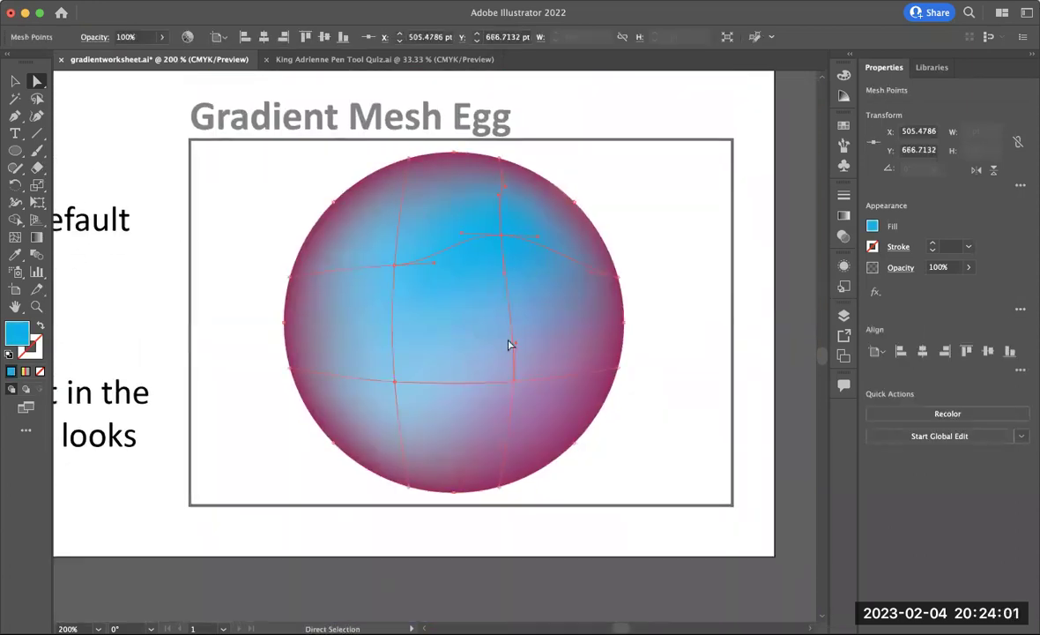
drag(515, 383, 556, 388)
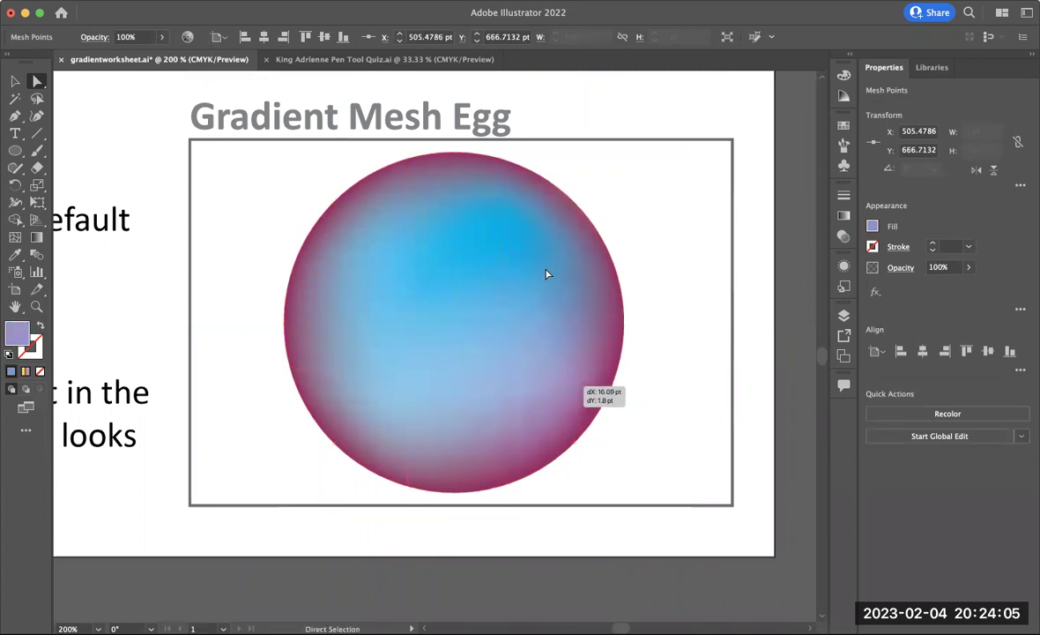
Pull the upper-middle mesh point up-left and bend the lower-right point's handles outward
mouse_move(501, 235)
mouse_down()
mouse_move(548, 239)
mouse_move(529, 234)
mouse_move(546, 228)
mouse_move(497, 216)
mouse_move(499, 232)
mouse_up()
click(396, 268)
drag(396, 268, 453, 218)
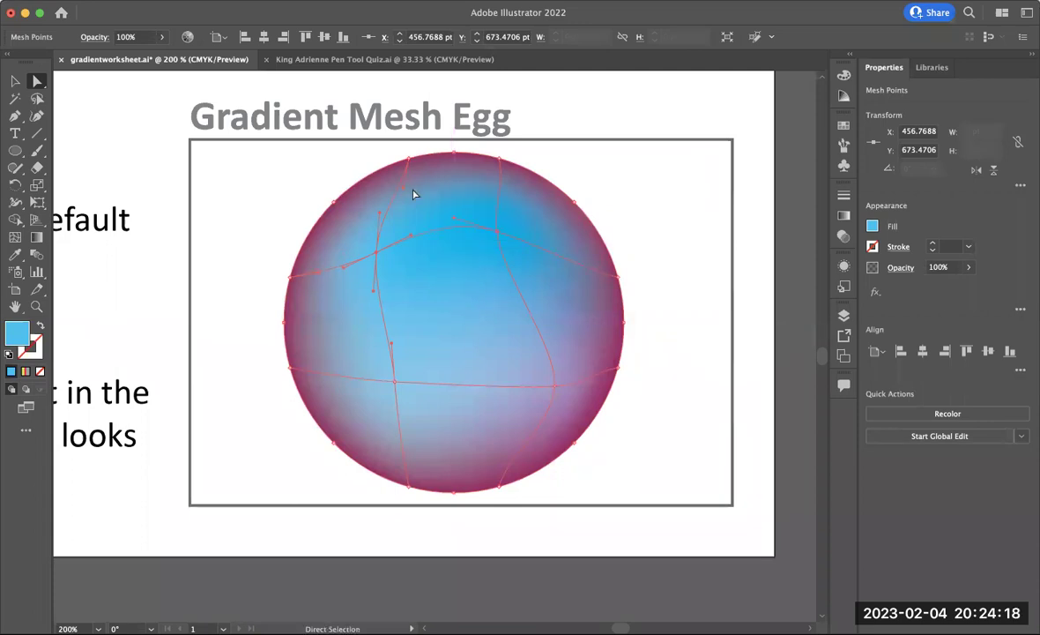
click(555, 388)
drag(513, 397, 505, 421)
drag(557, 351, 587, 390)
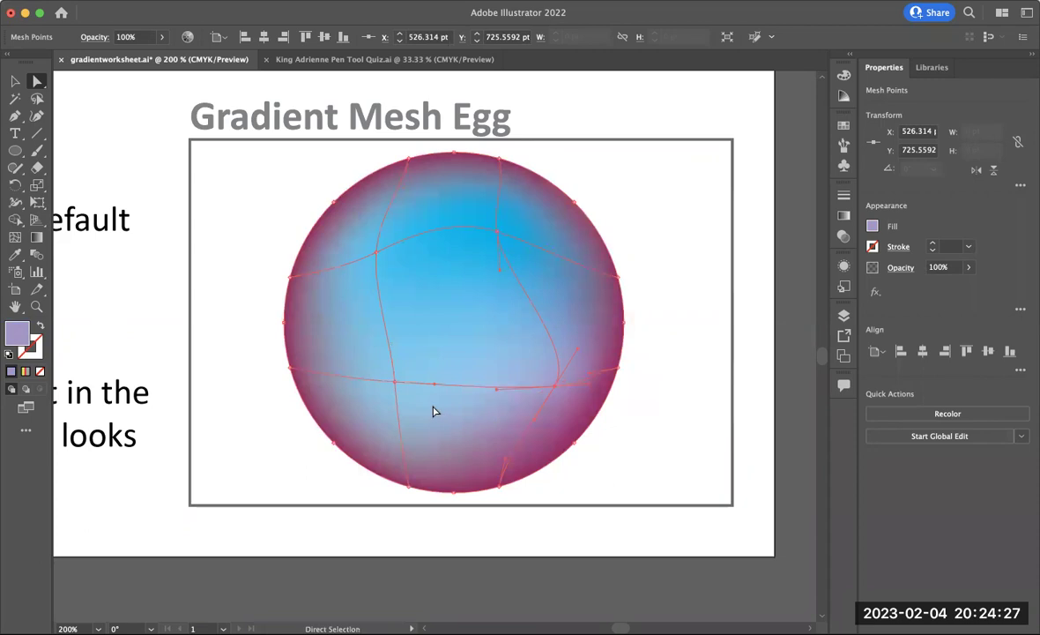
Bend the lower mesh line, shift lower-middle and lower-right points, and move the top point right
mouse_move(433, 389)
mouse_down()
mouse_move(425, 395)
mouse_move(479, 439)
mouse_move(430, 399)
mouse_up()
drag(377, 256, 359, 261)
click(394, 383)
drag(373, 394, 359, 399)
click(556, 387)
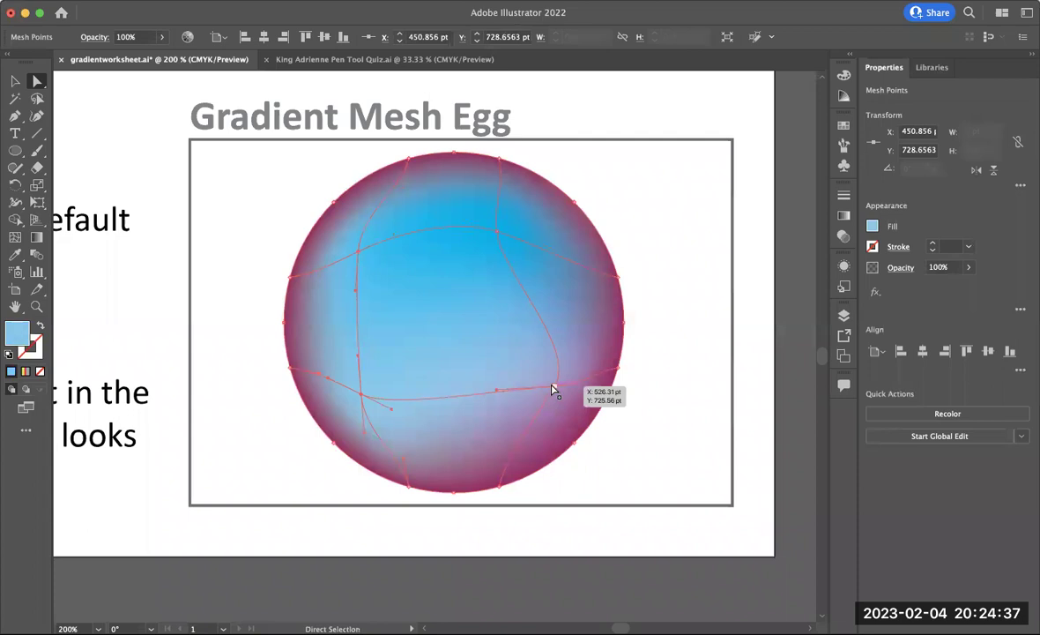
drag(556, 389, 571, 404)
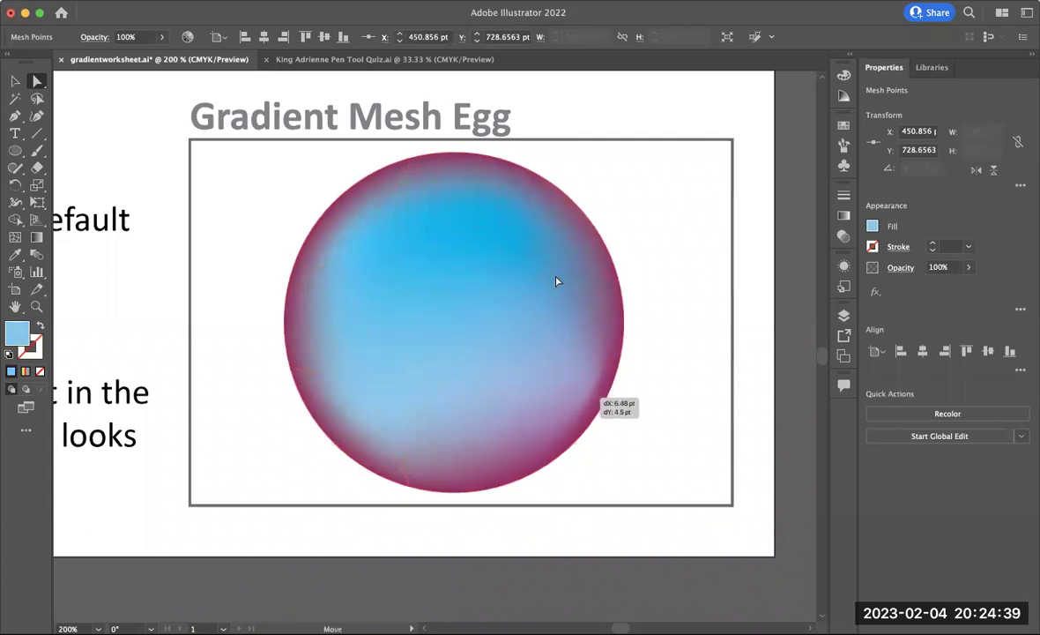
drag(499, 237, 536, 232)
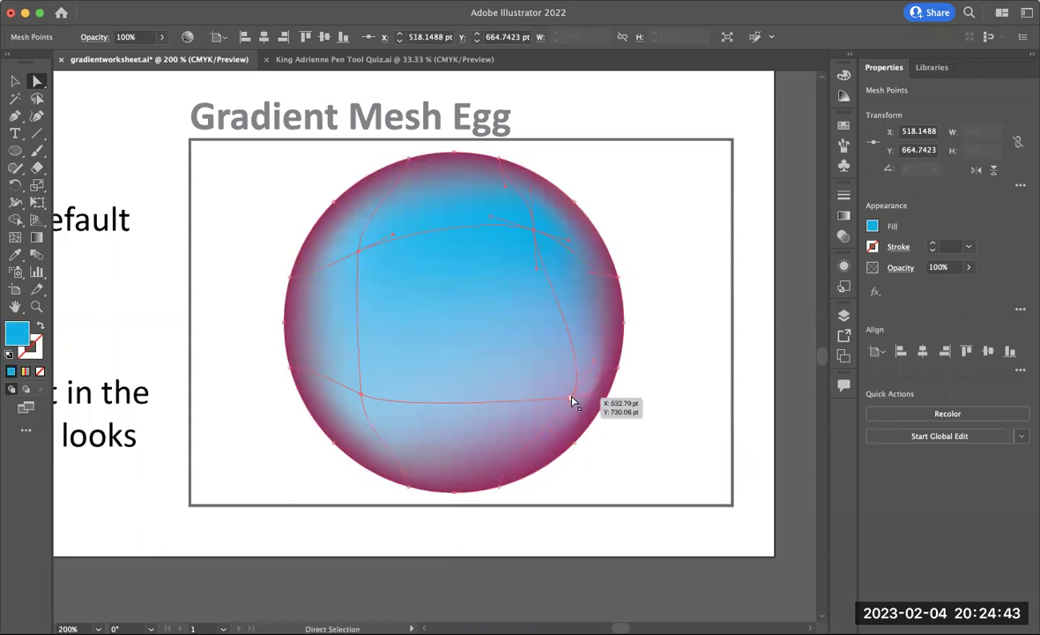
drag(544, 389, 505, 377)
Pull upper mesh points and handles inward and rotate the lower-left point's handles to swirl the blend
drag(535, 233, 510, 234)
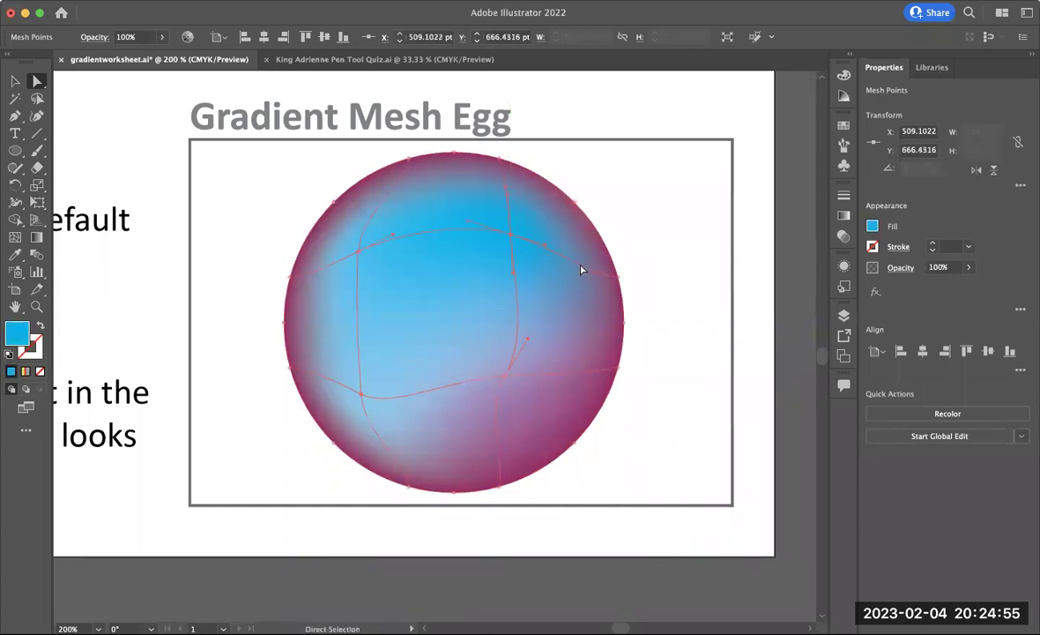
drag(589, 273, 534, 263)
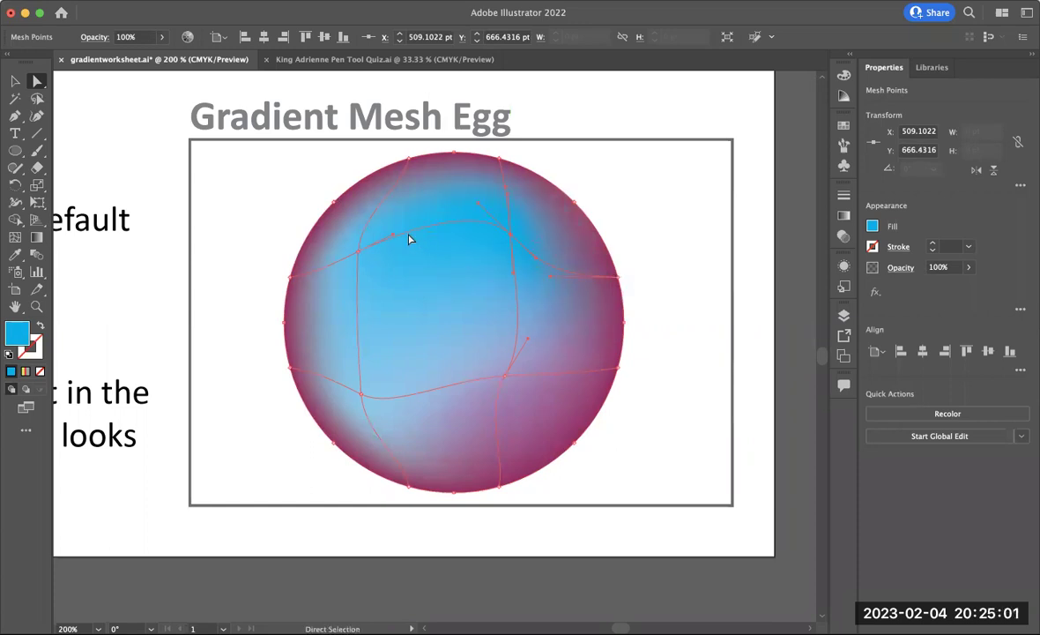
drag(393, 238, 382, 217)
click(362, 394)
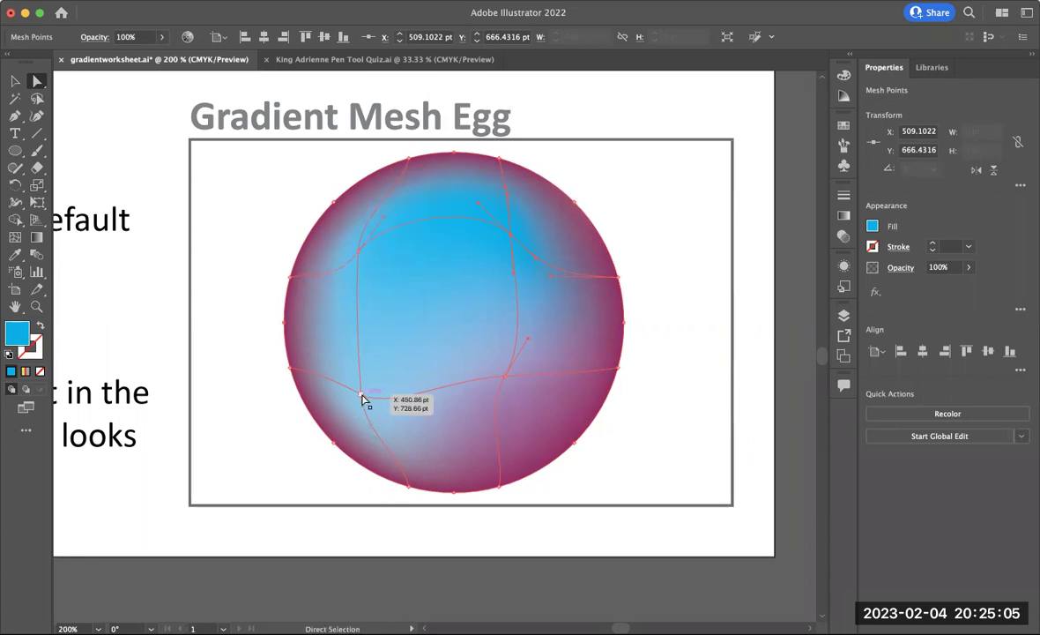
drag(379, 423, 415, 331)
drag(358, 255, 399, 248)
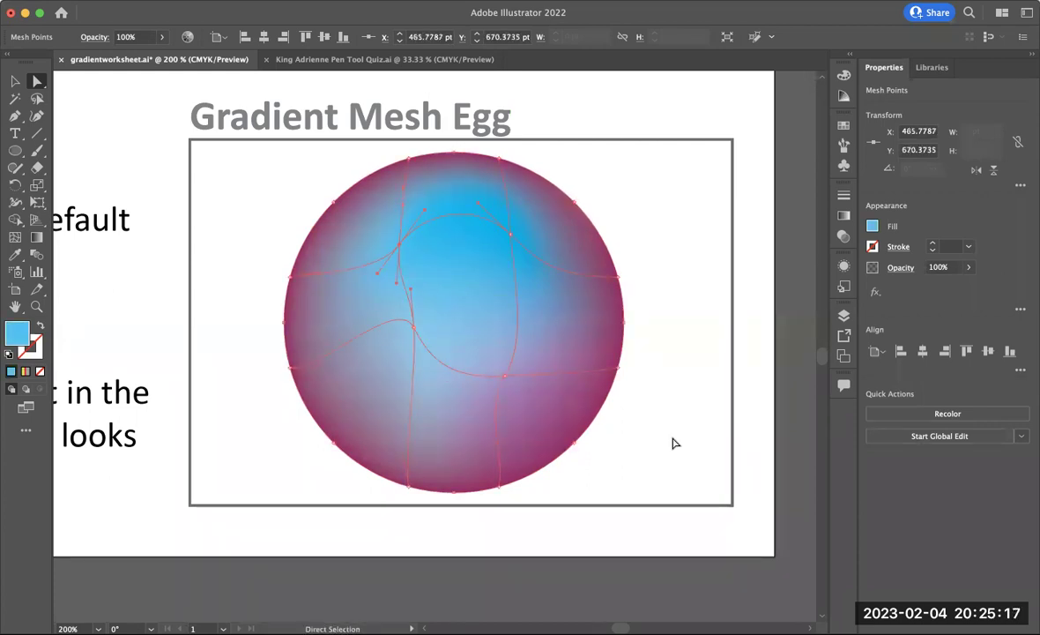
drag(516, 239, 504, 259)
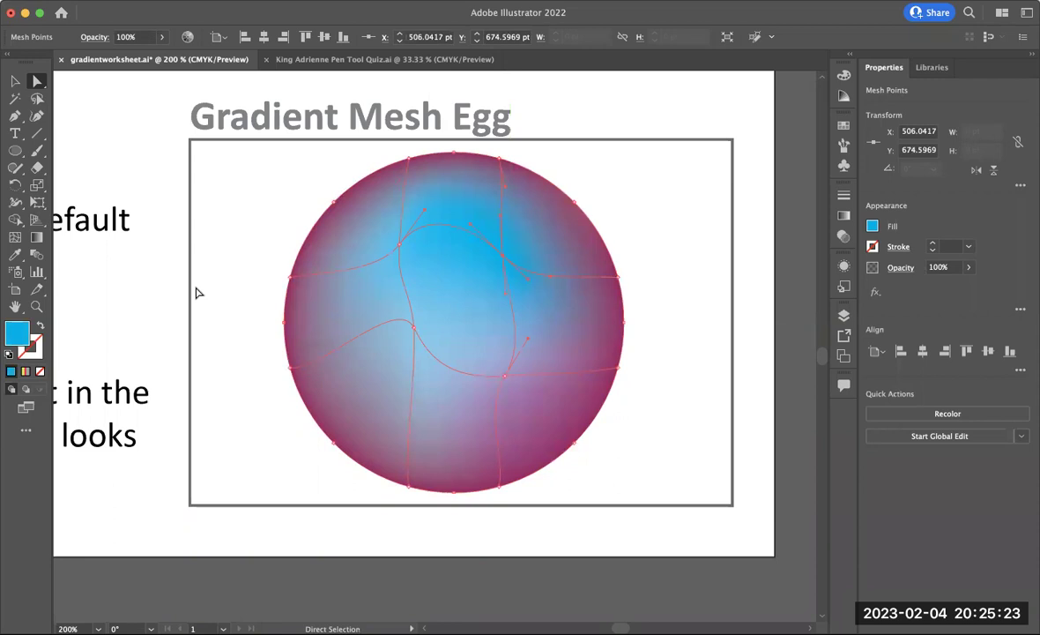
click(17, 237)
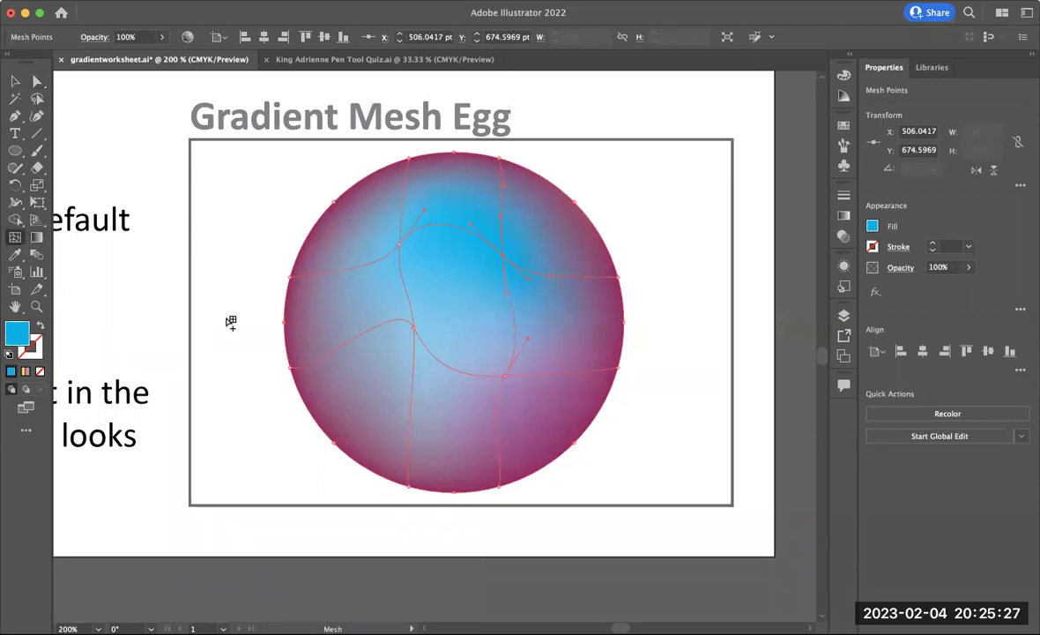
Add a new mesh point near the egg's centre and give it a pale blue fill
click(451, 370)
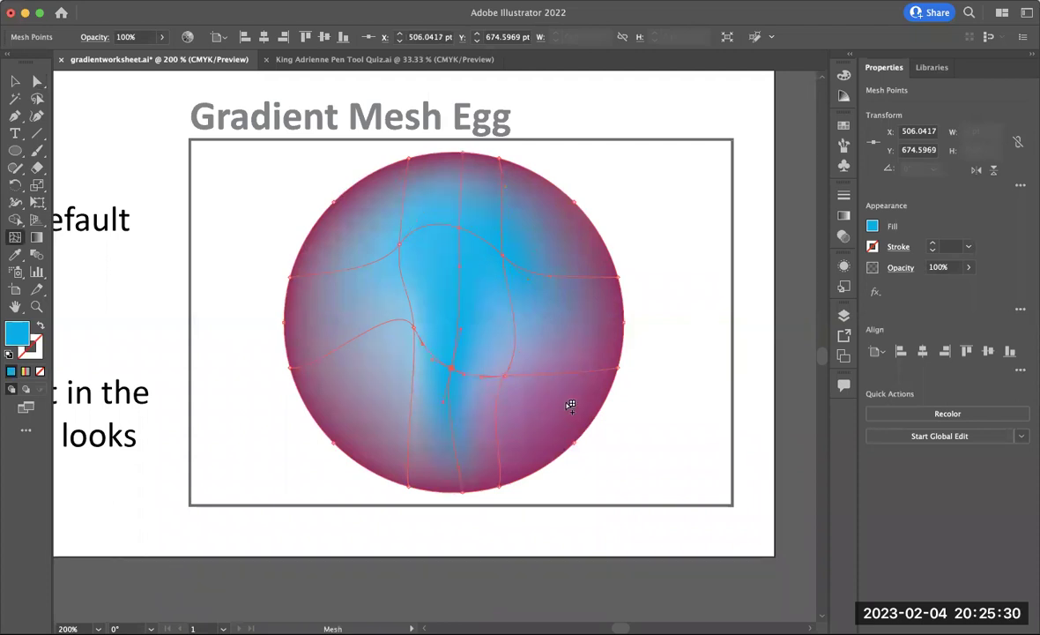
click(871, 227)
click(771, 281)
drag(772, 281, 779, 301)
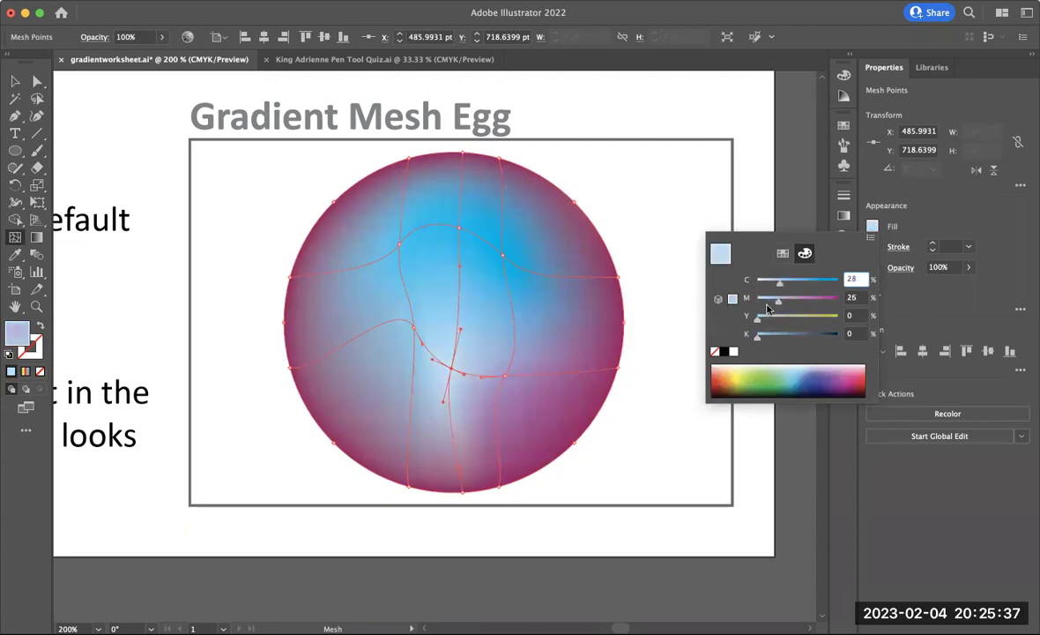
Drag the new and centre mesh points lower to streak the pale blue, then zoom out
drag(453, 372, 458, 340)
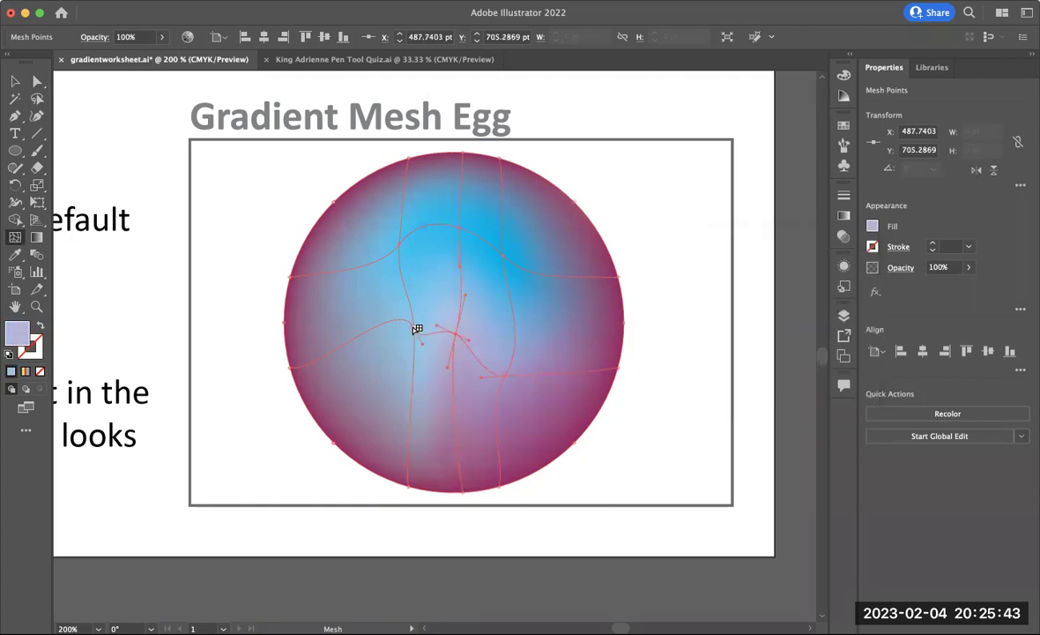
click(452, 412)
drag(413, 325, 364, 354)
drag(456, 415, 465, 430)
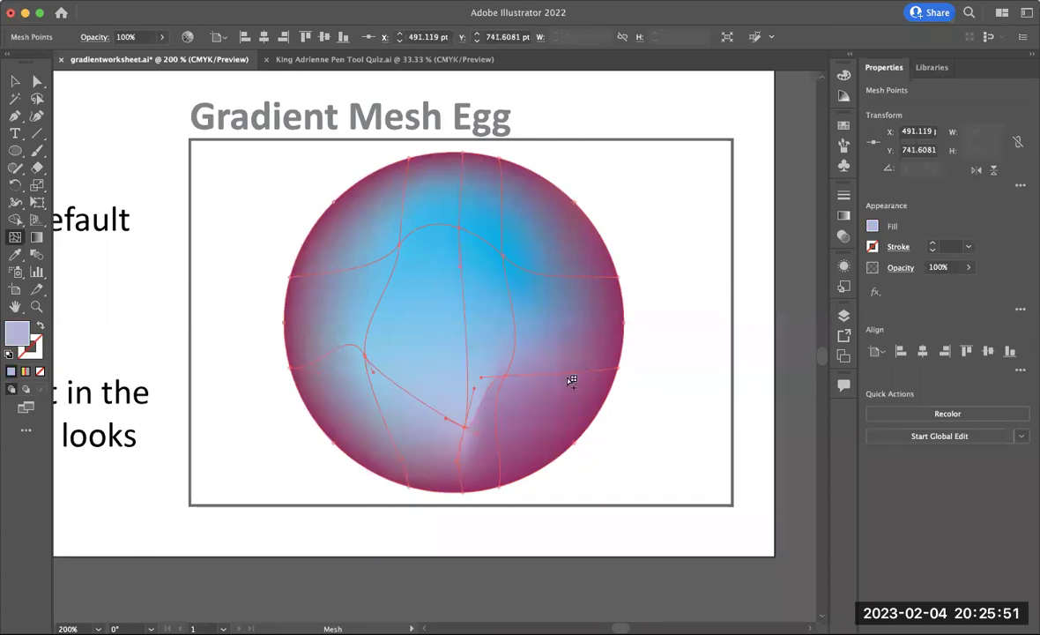
key(super+minus)
key(super+minus)
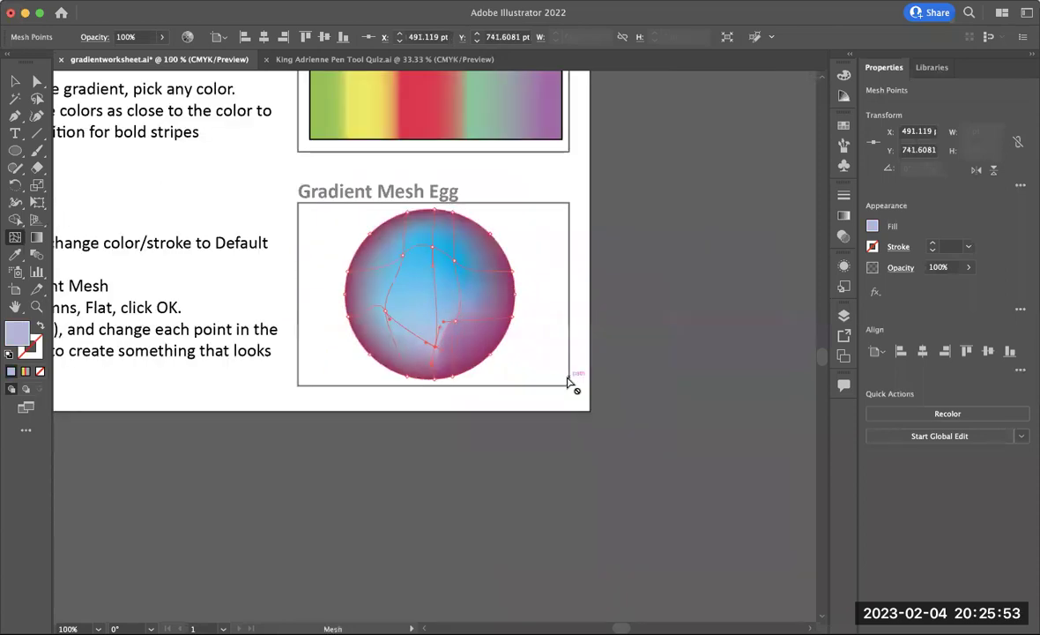
Deselect the mesh points, zoom in on the egg, and select the gradient mesh circle
key(v)
click(507, 498)
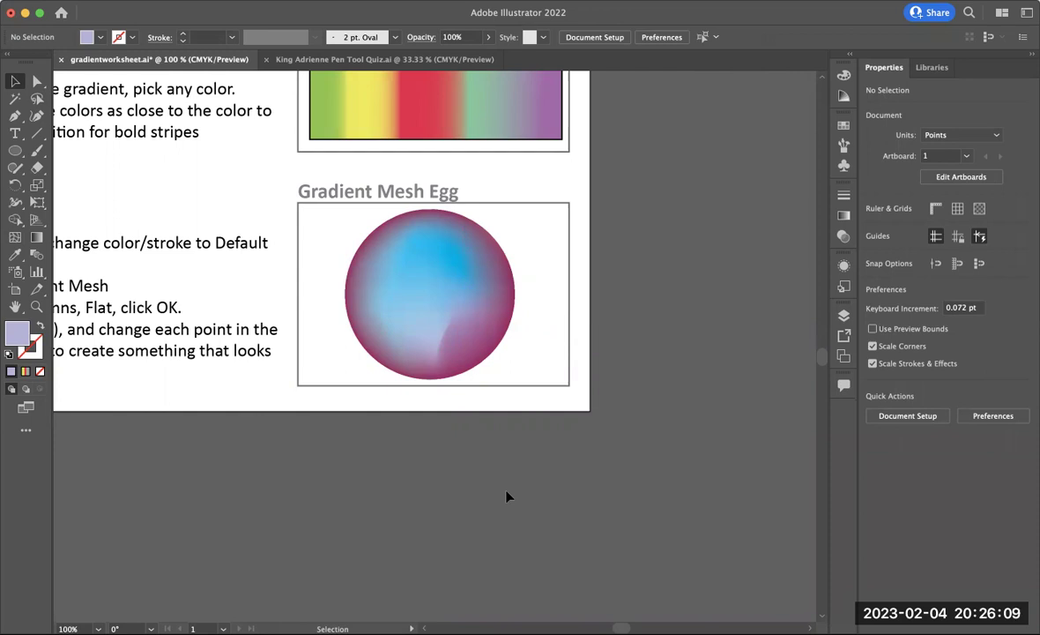
key(super+equal)
key(super+equal)
key(super+equal)
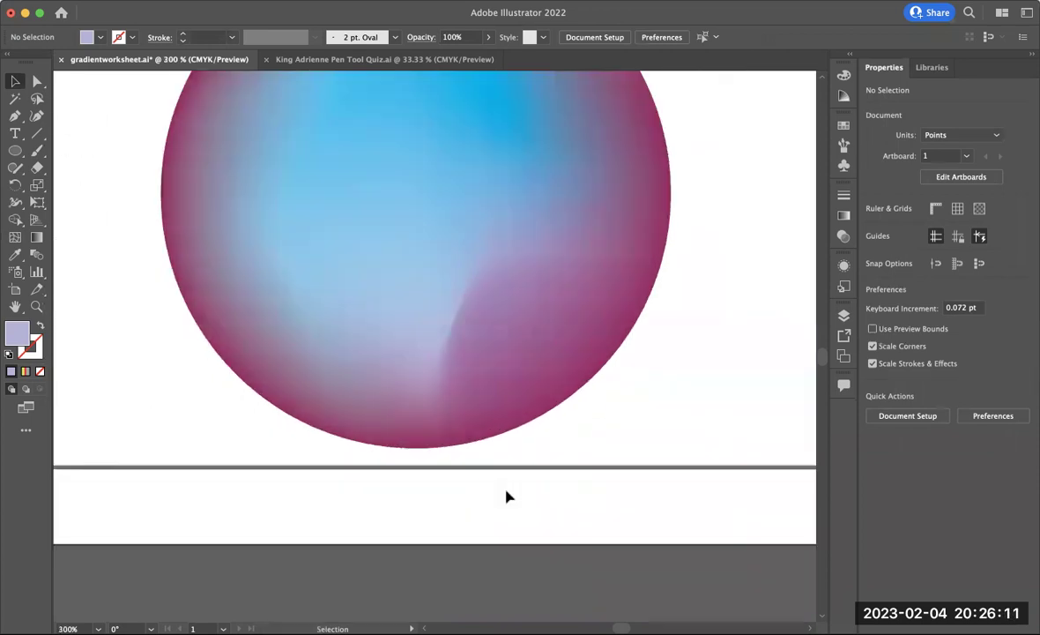
scroll(517, 327, up, 5)
scroll(518, 327, left, 3)
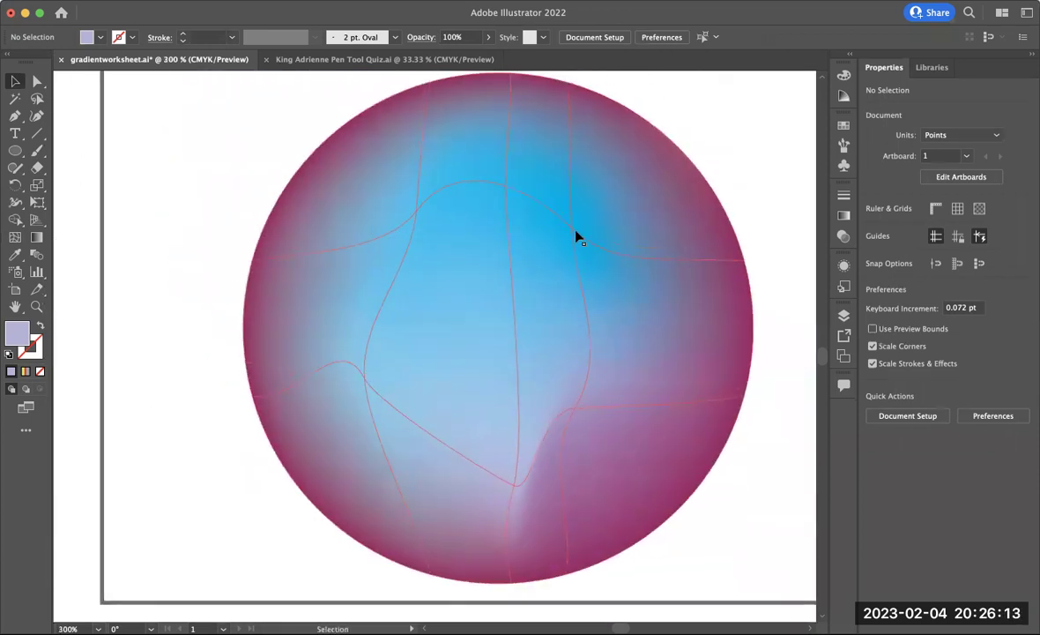
click(578, 234)
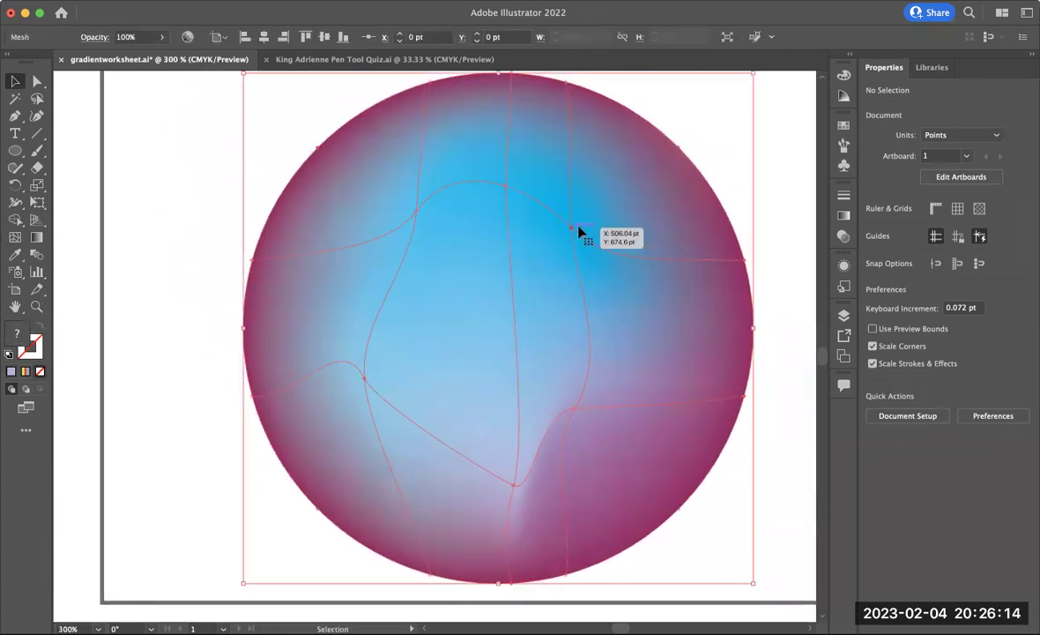
Delete the blue-area and bottom mesh points, undoing the lower-right deletion that warped the egg
click(15, 237)
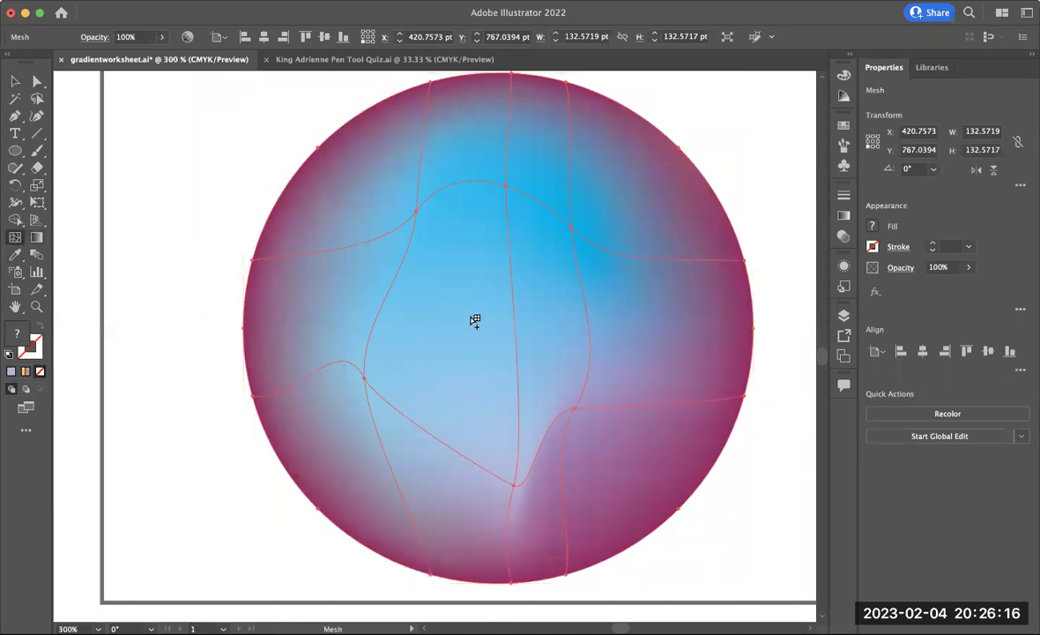
click(417, 212)
key(Delete)
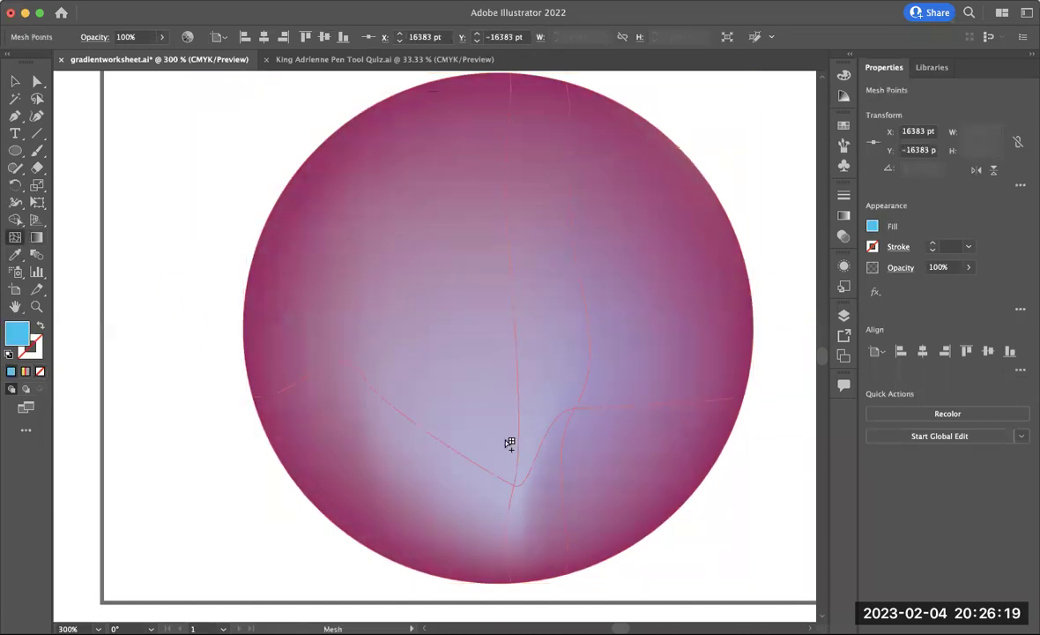
click(515, 485)
key(Delete)
click(575, 409)
key(Delete)
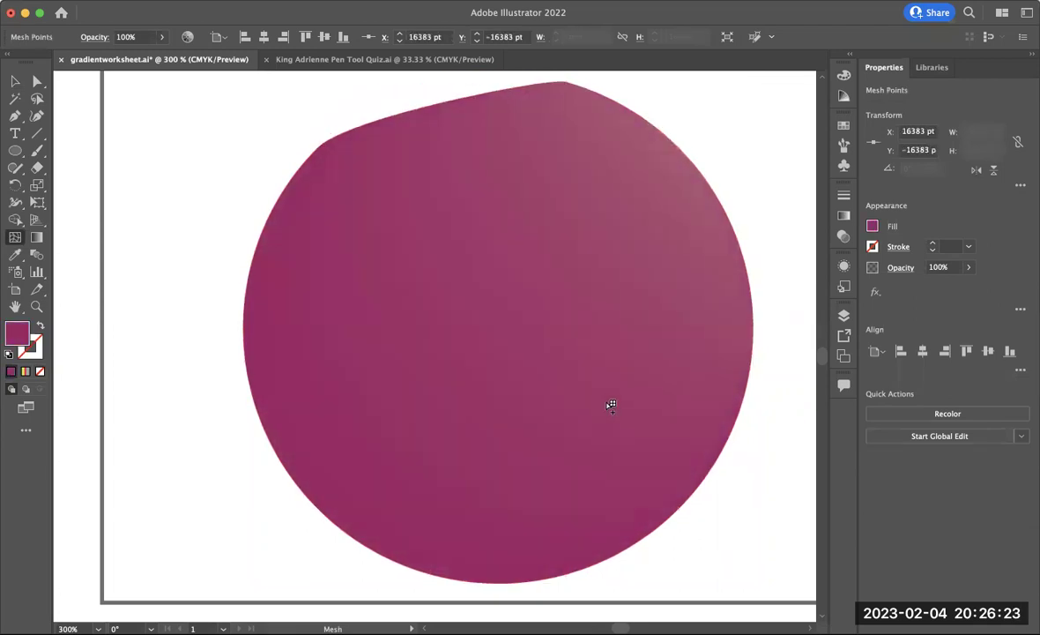
key(super+z)
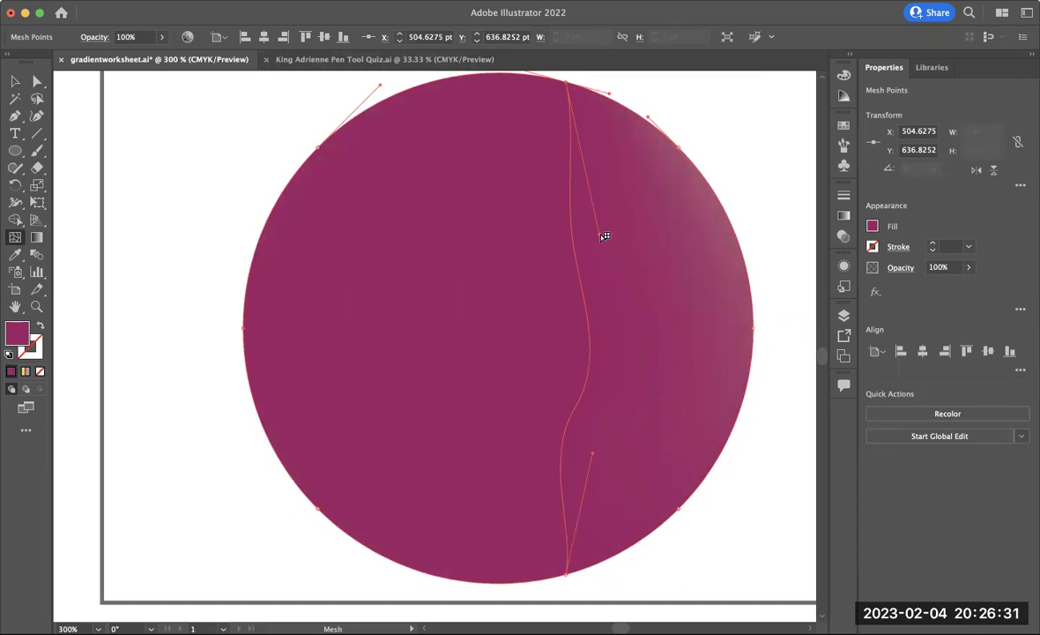
Bow the top mesh curve leftward and adjust the lower handle, undoing an accidental flattening
drag(601, 233, 313, 278)
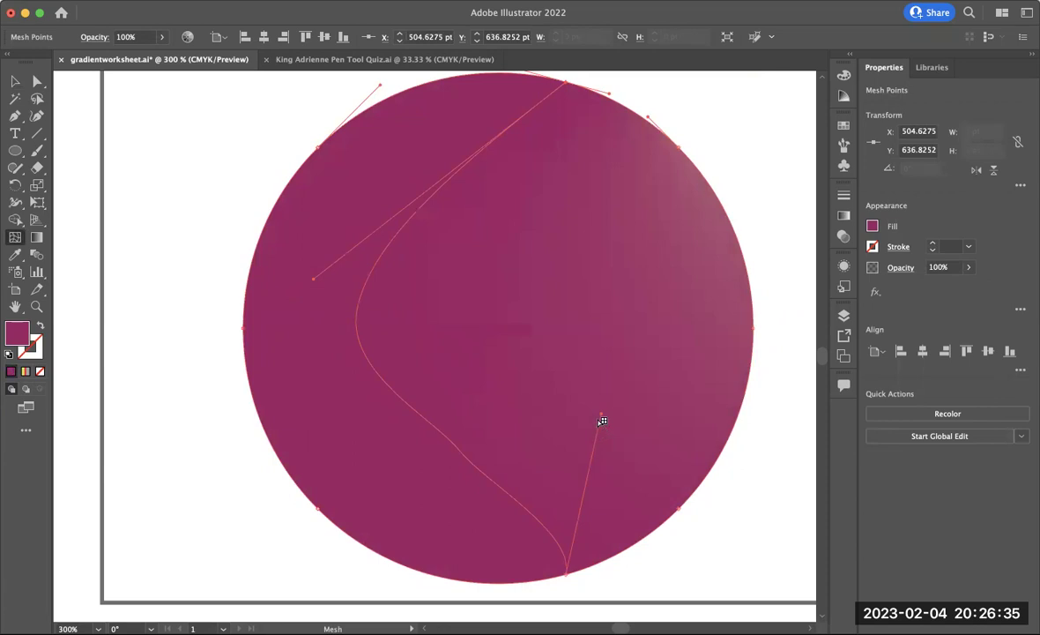
mouse_move(603, 414)
mouse_down()
mouse_move(448, 400)
mouse_move(595, 434)
mouse_up()
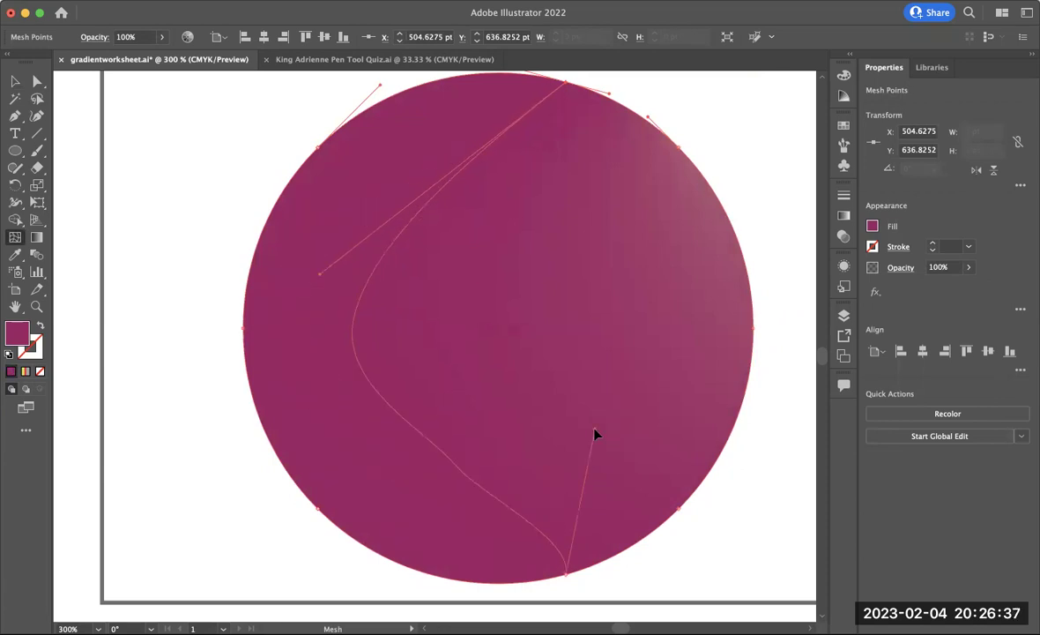
click(705, 433)
key(super+z)
Fit the whole finished gradient worksheet in the window
key(super+minus)
key(super+minus)
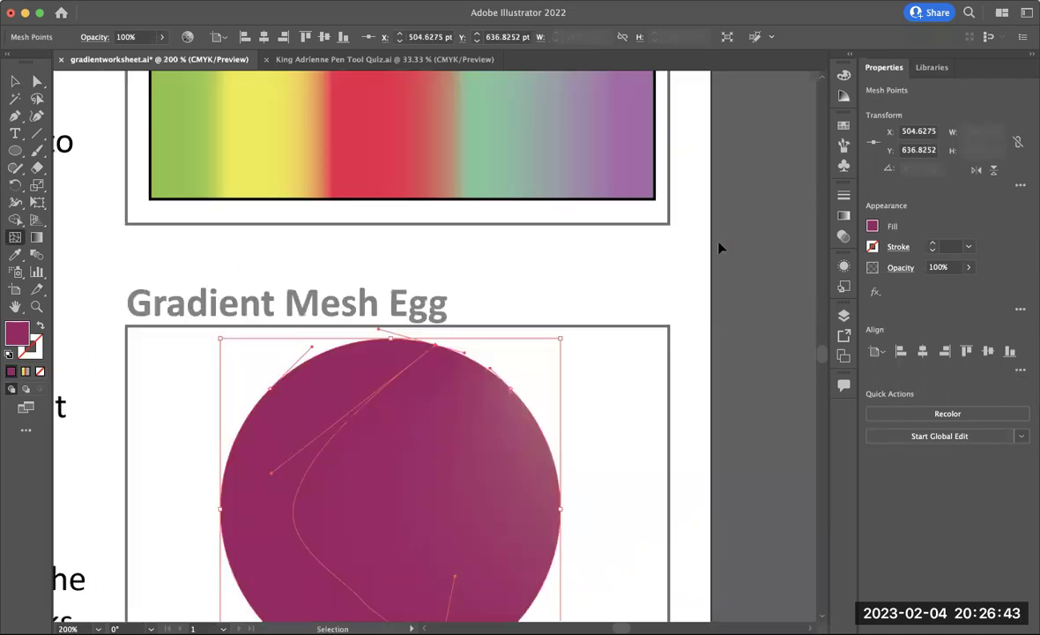
scroll(719, 249, down, 3)
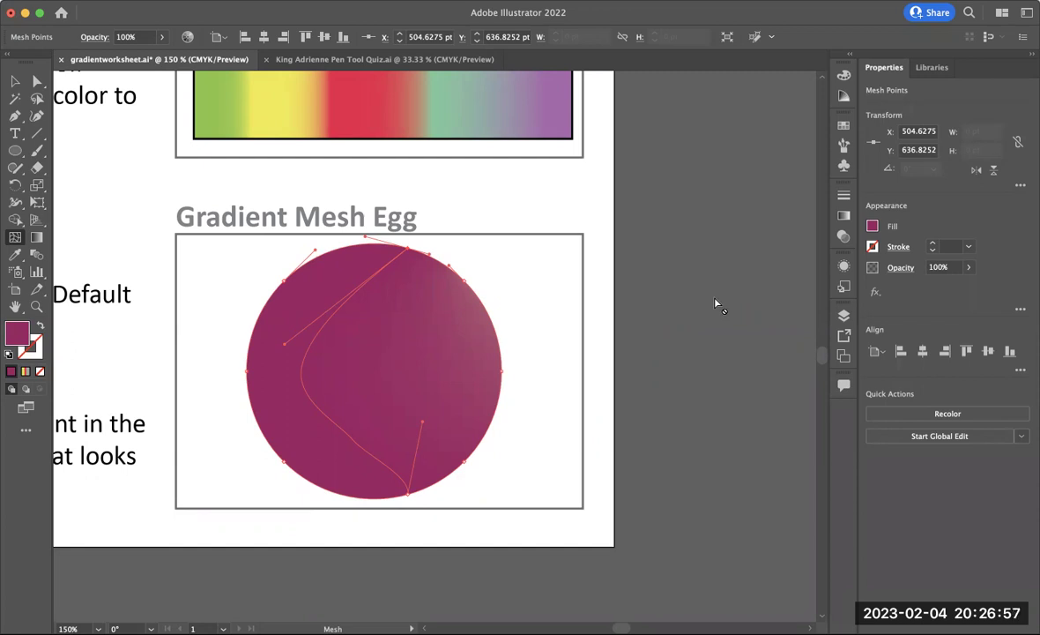
key(super+0)
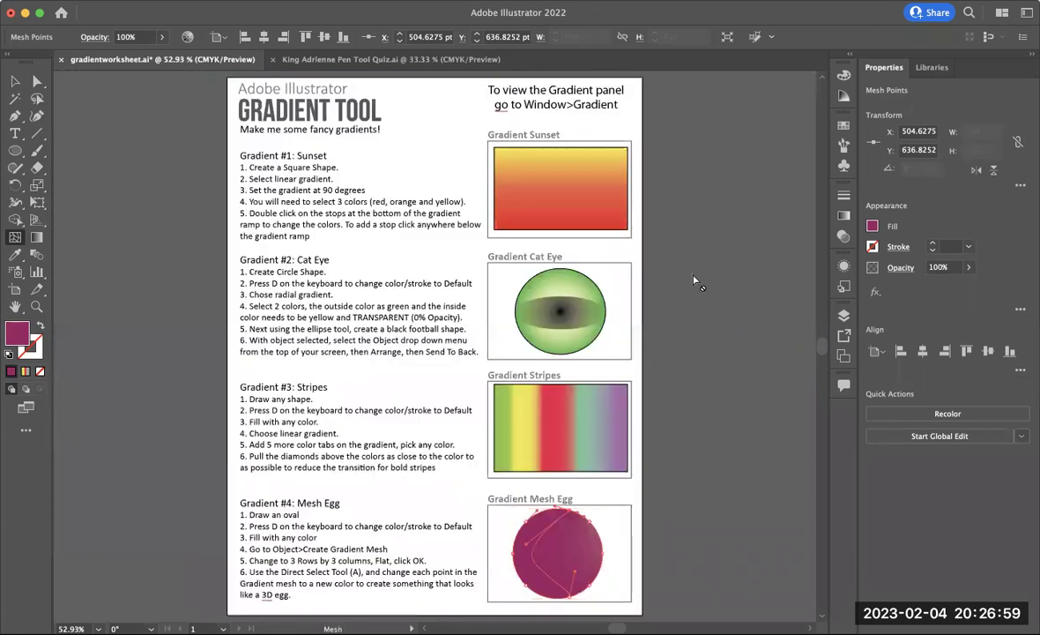
click(119, 1)
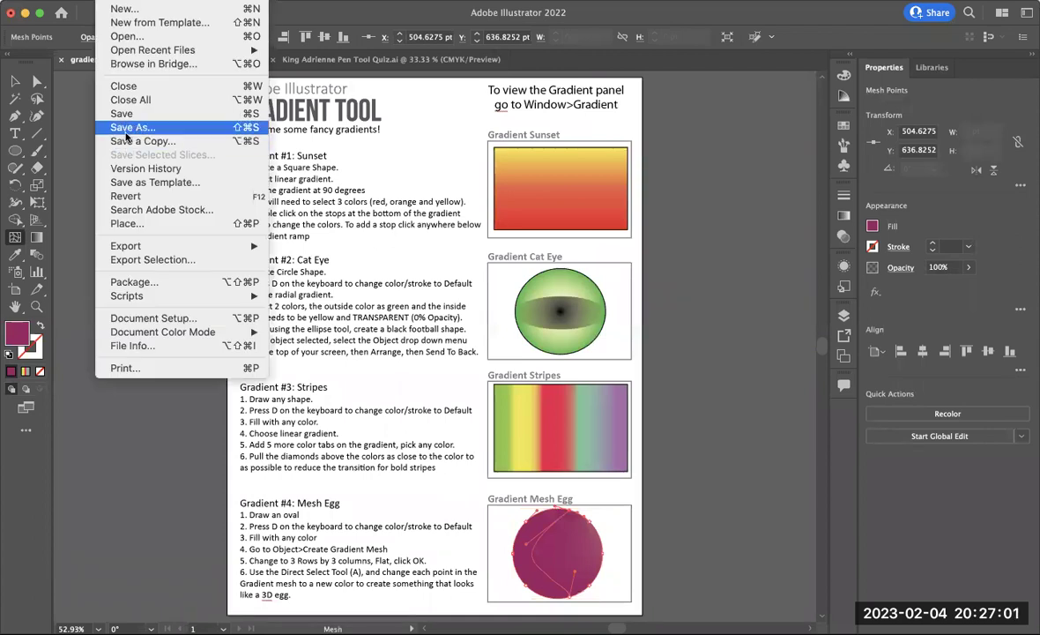
Save As with the student's name before gradientworksheet.ai, declining to replace the existing file
click(126, 130)
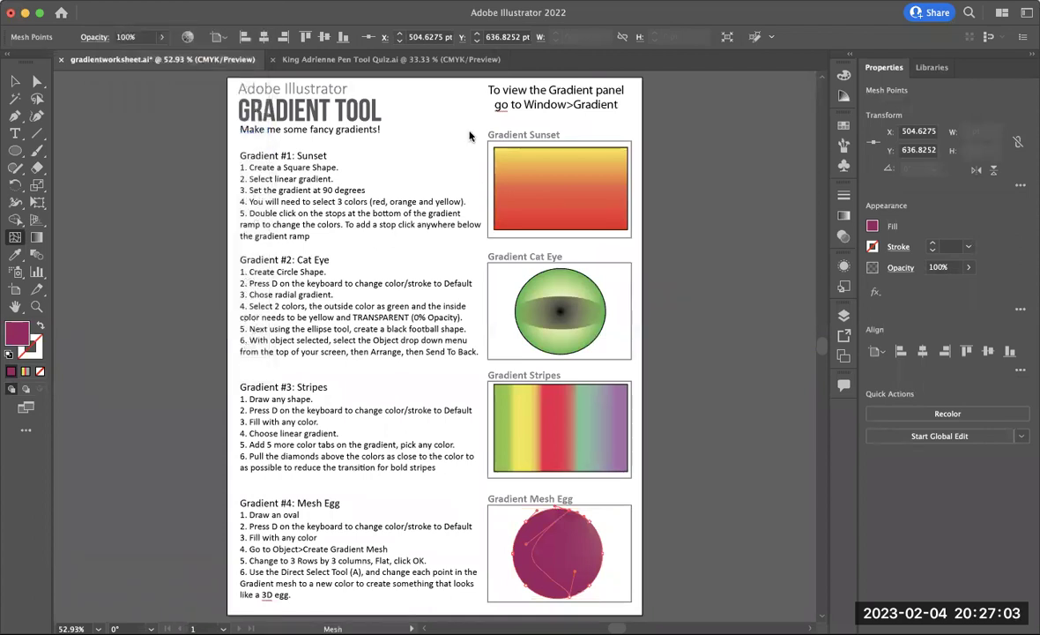
click(453, 70)
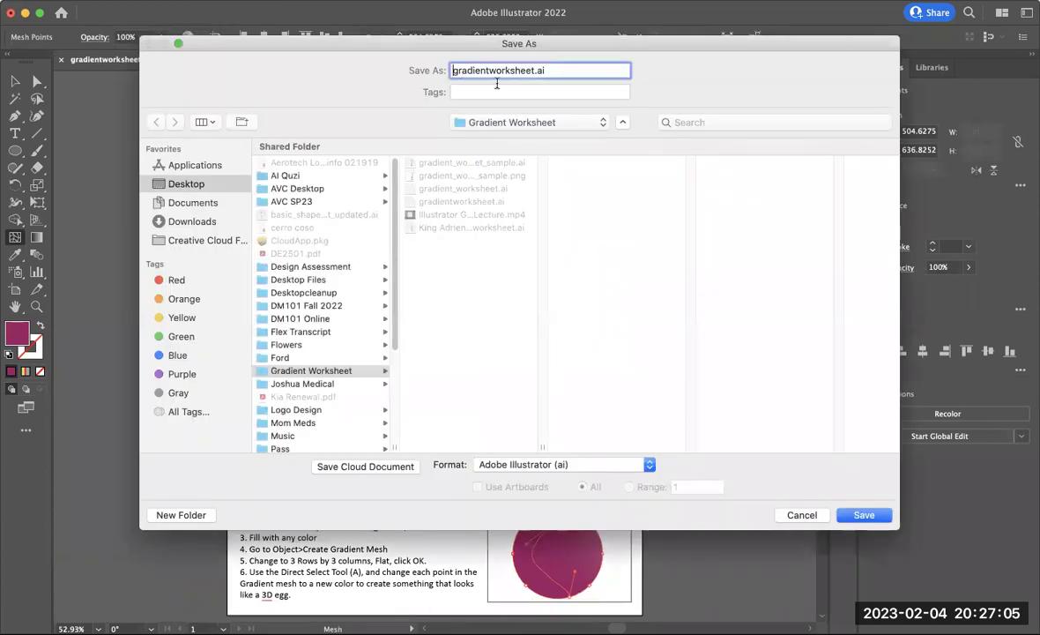
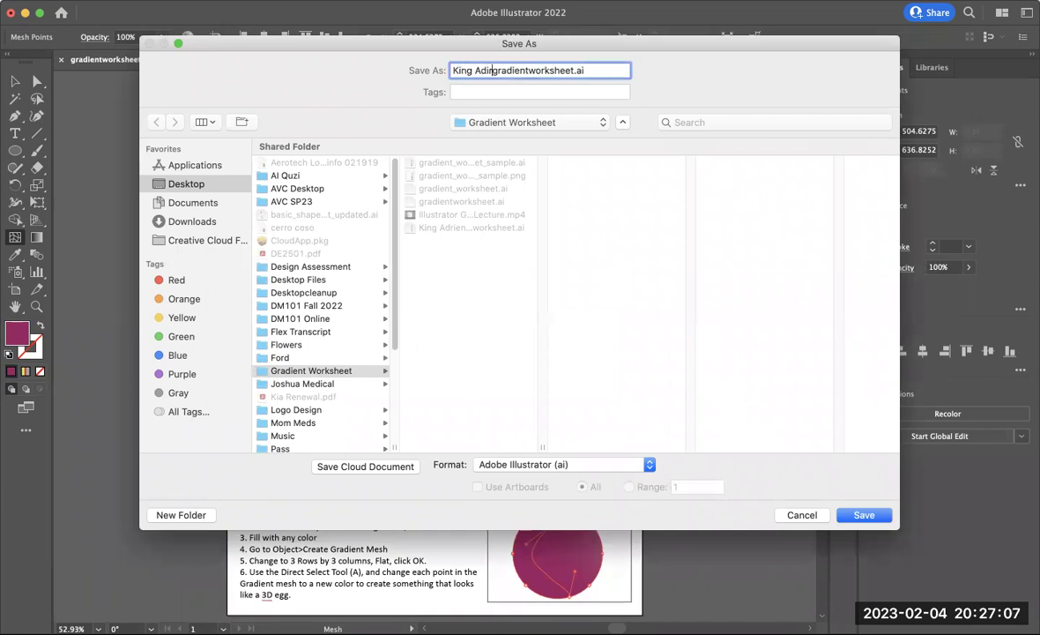
text(rienne)
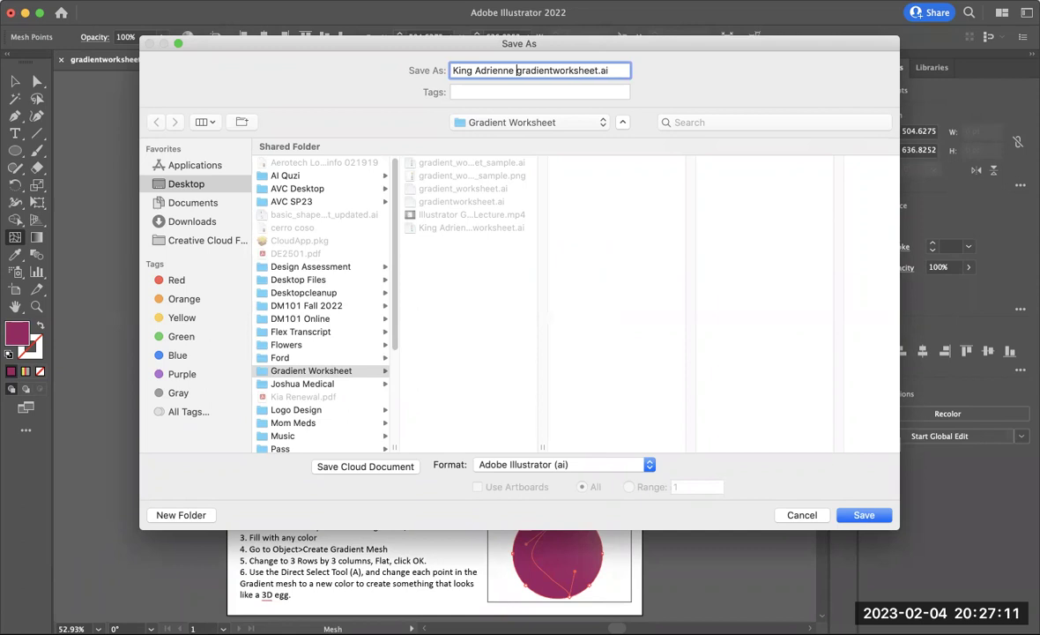
click(862, 515)
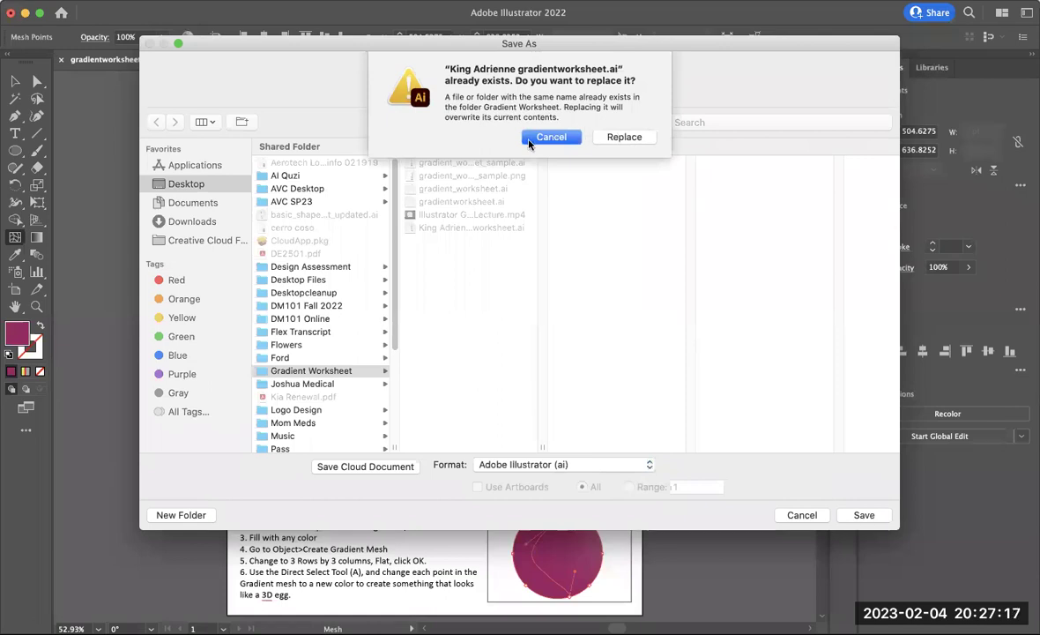
click(554, 137)
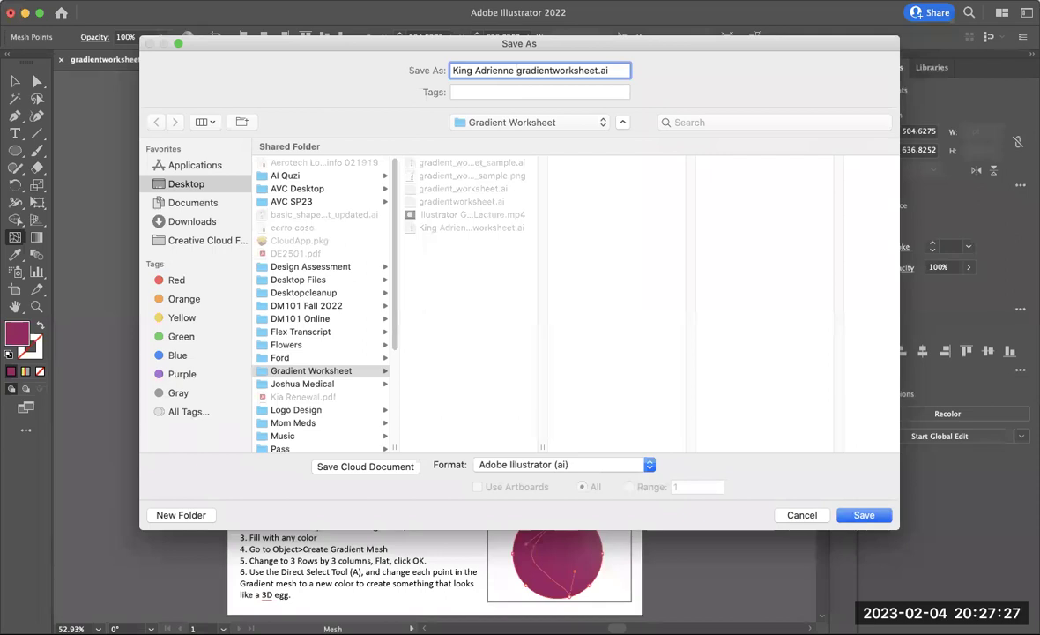
key(super+Tab)
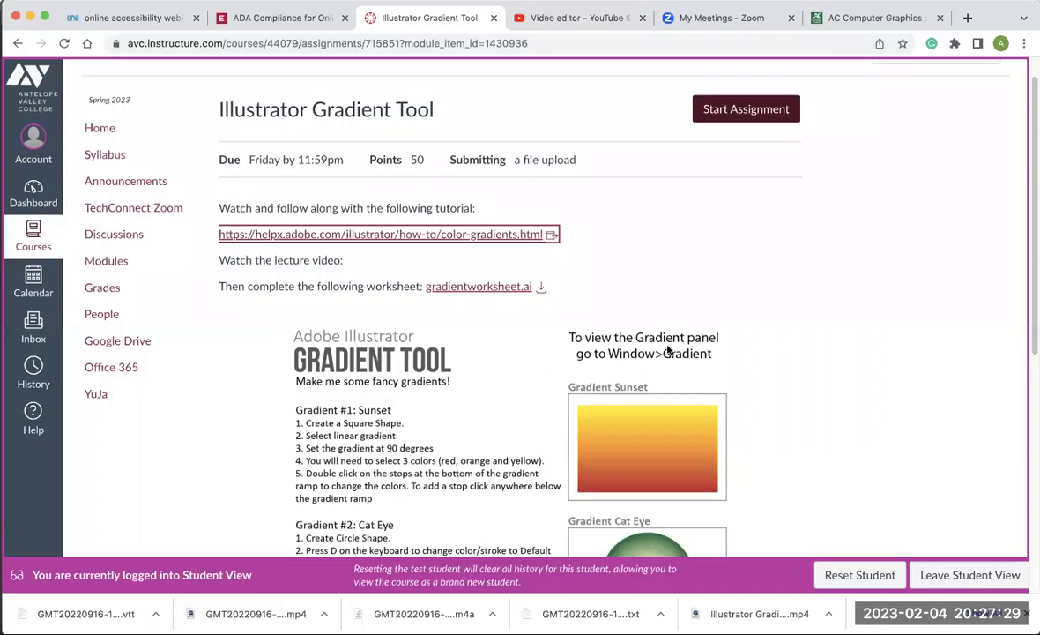
scroll(714, 318, down, 2)
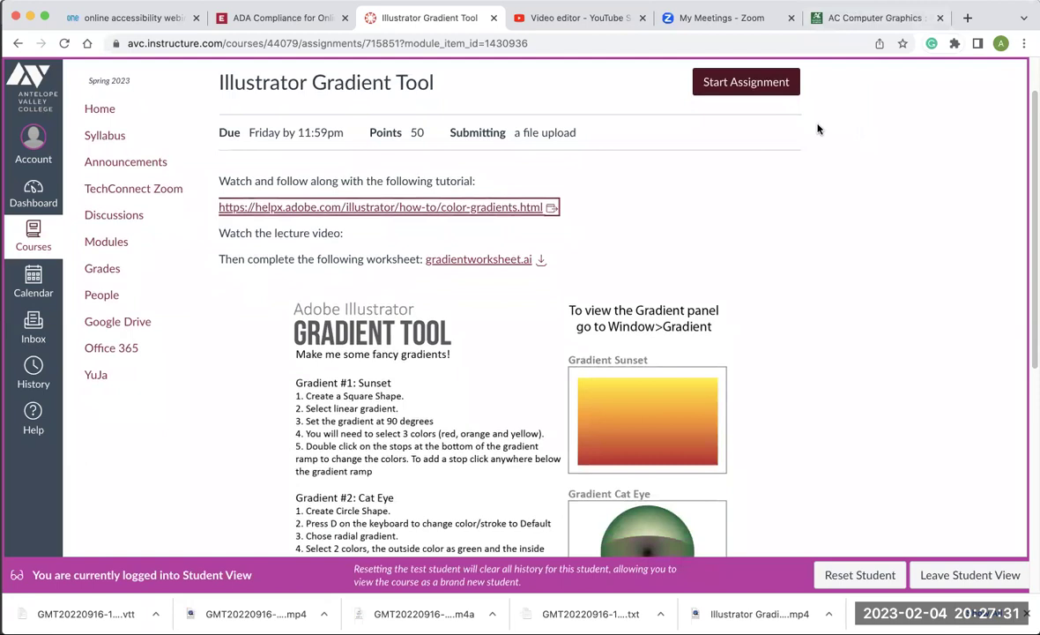
scroll(809, 295, down, 10)
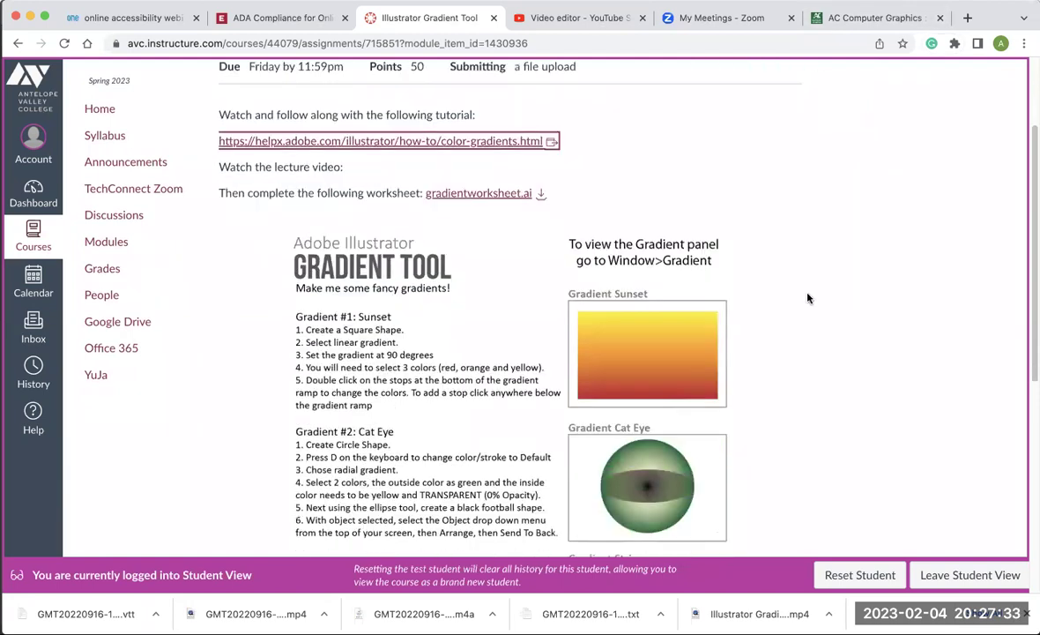
scroll(809, 302, up, 10)
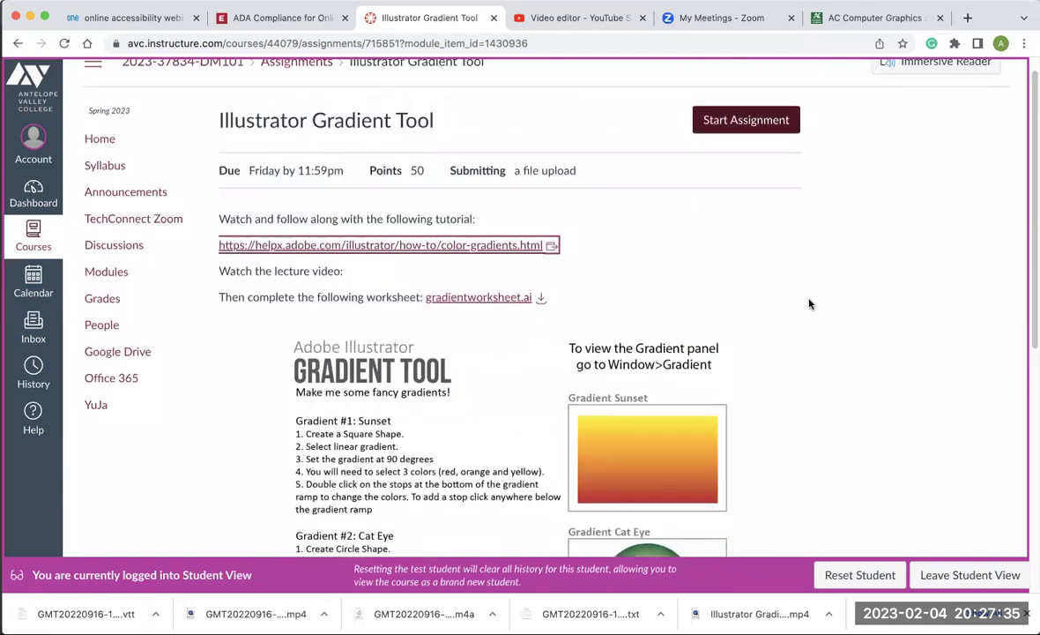